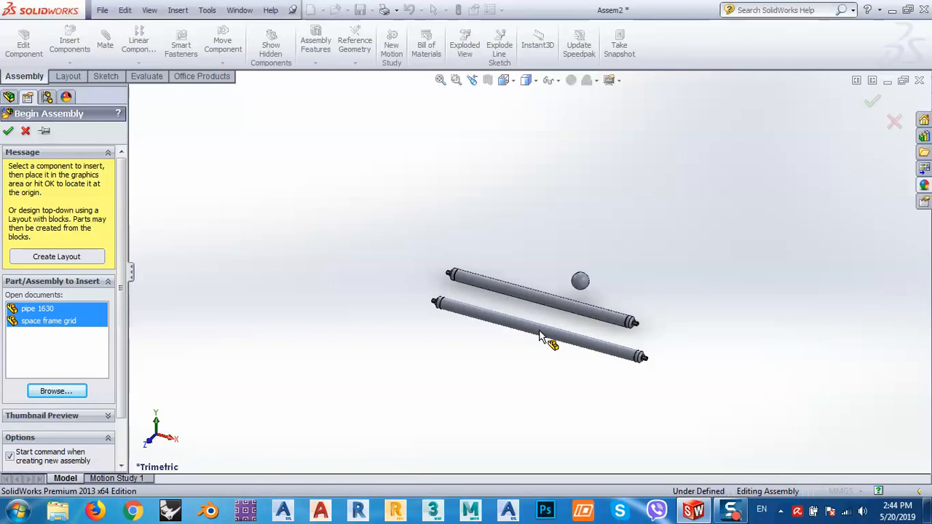
Step: Place the space frame grid component in the assembly beside the pipes and ball
click(566, 233)
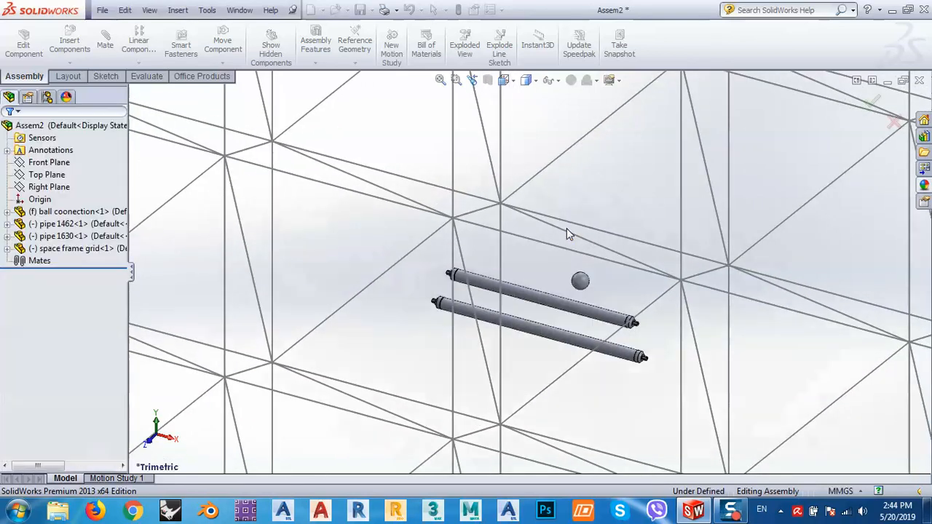
key(f)
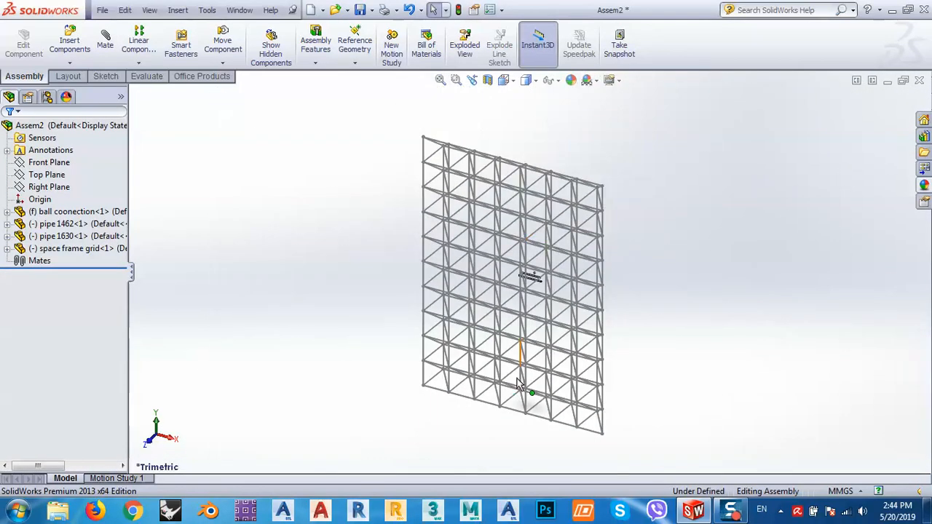
Step: Redefine the grid's current Front view as the assembly's standard Top view and accept the orientation change
click(503, 80)
click(520, 116)
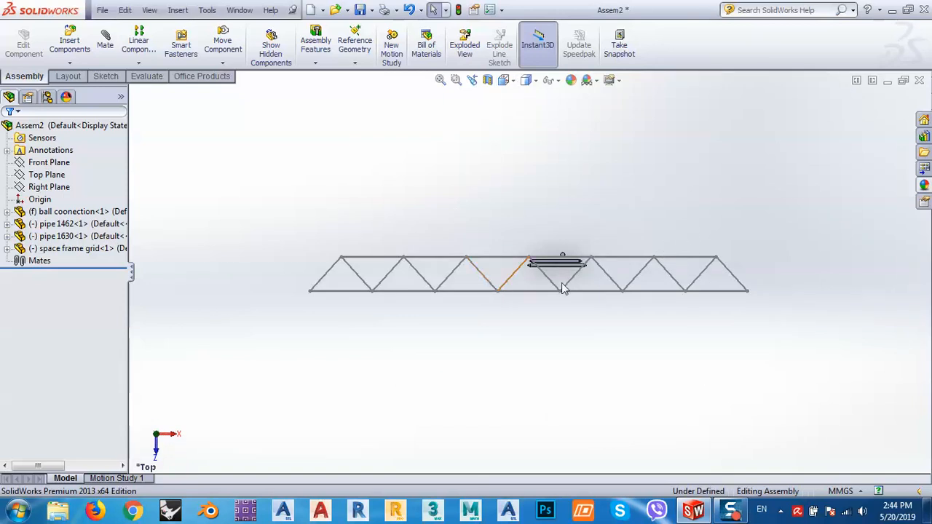
click(504, 80)
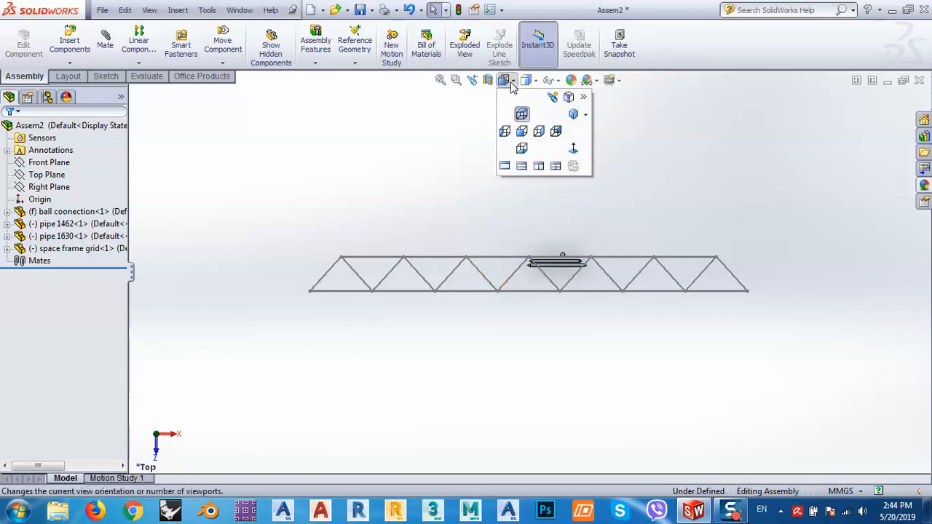
click(520, 132)
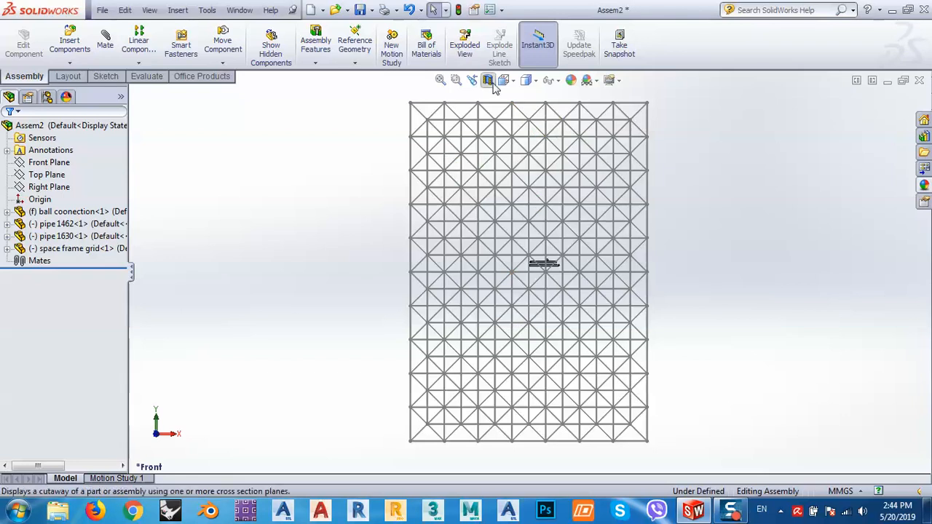
right_click(344, 250)
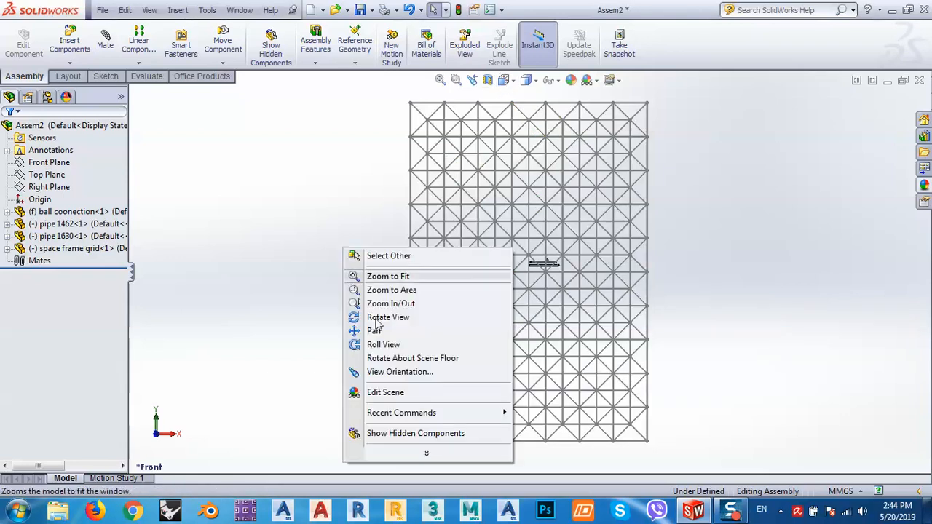
mouse_move(417, 453)
mouse_move(401, 348)
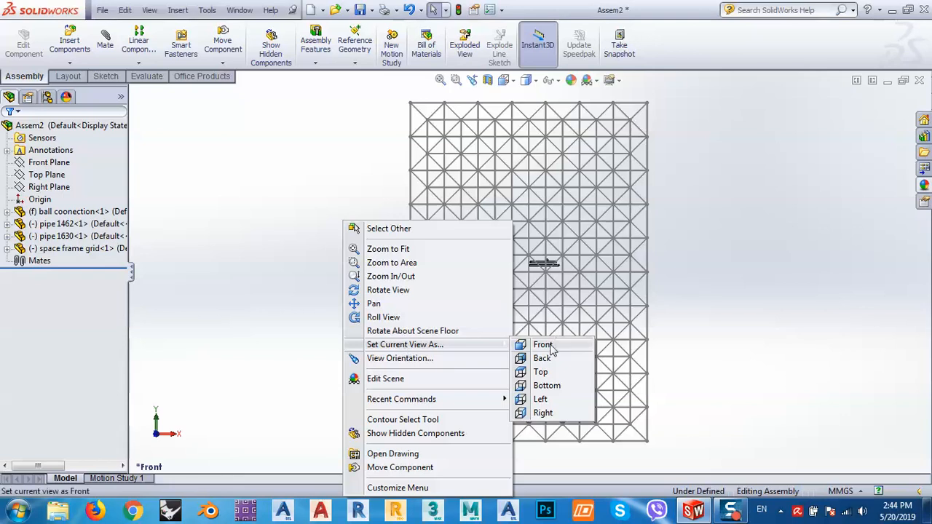
click(539, 372)
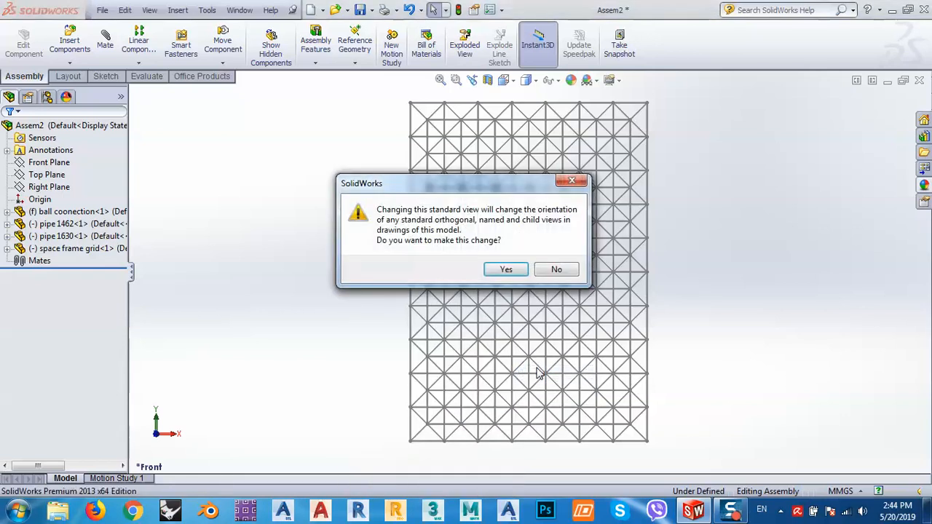
click(506, 269)
Step: Turn on the display of origins and temporary axes for the ball and pipes
middle_drag(539, 385, 560, 281)
scroll(560, 280, down, 10)
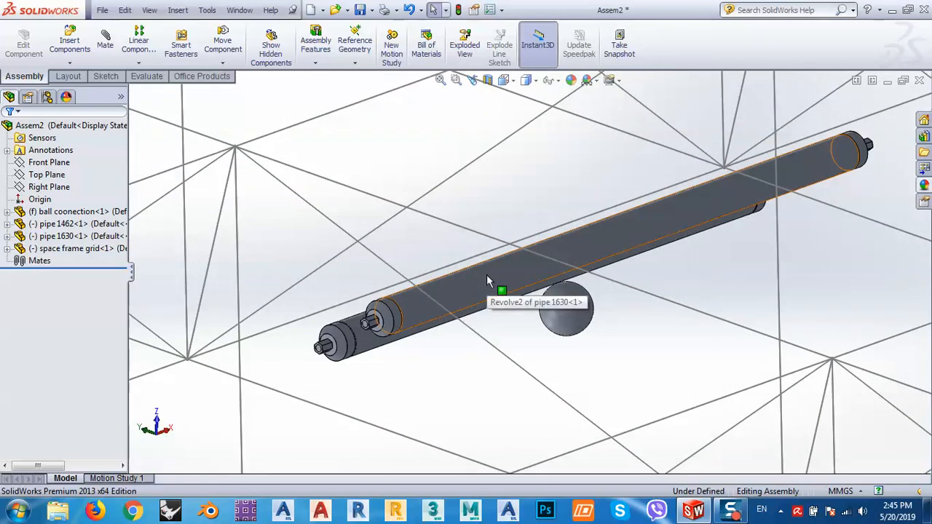
scroll(528, 273, up, 3)
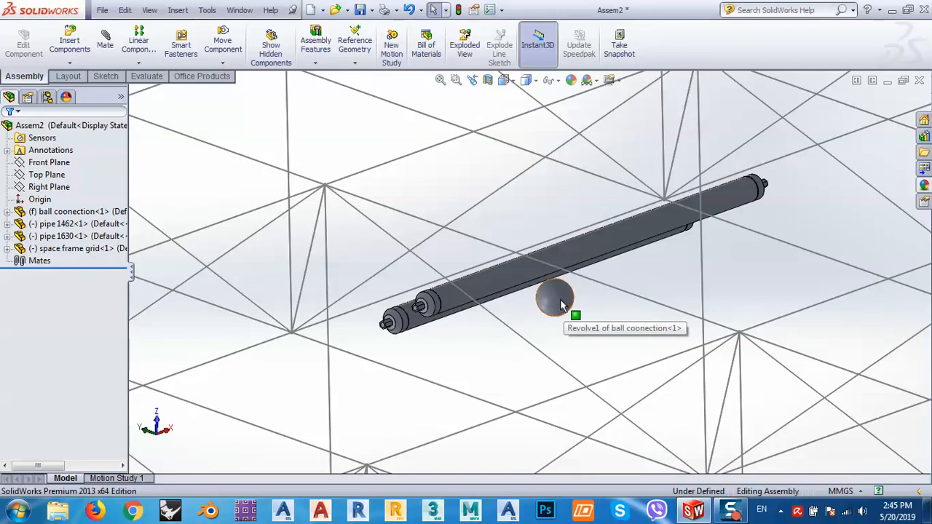
scroll(557, 300, down, 2)
scroll(560, 302, up, 5)
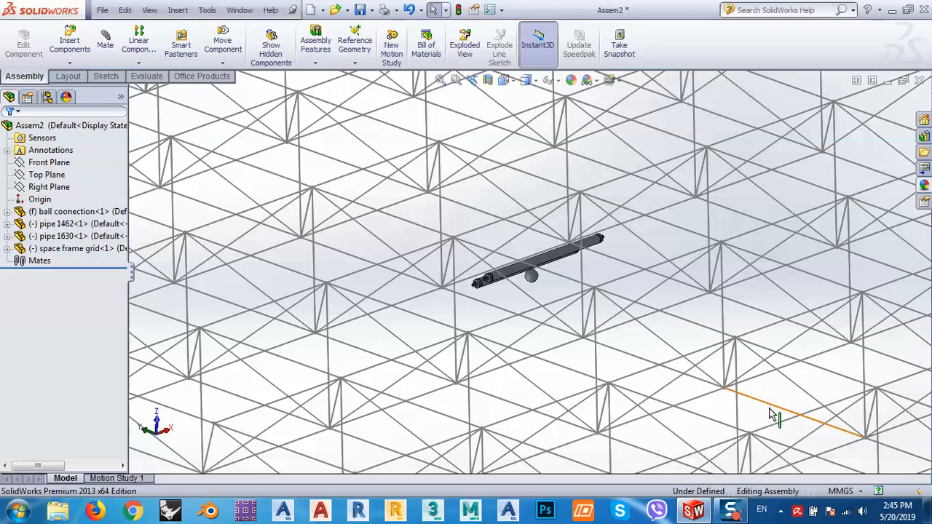
scroll(538, 283, down, 5)
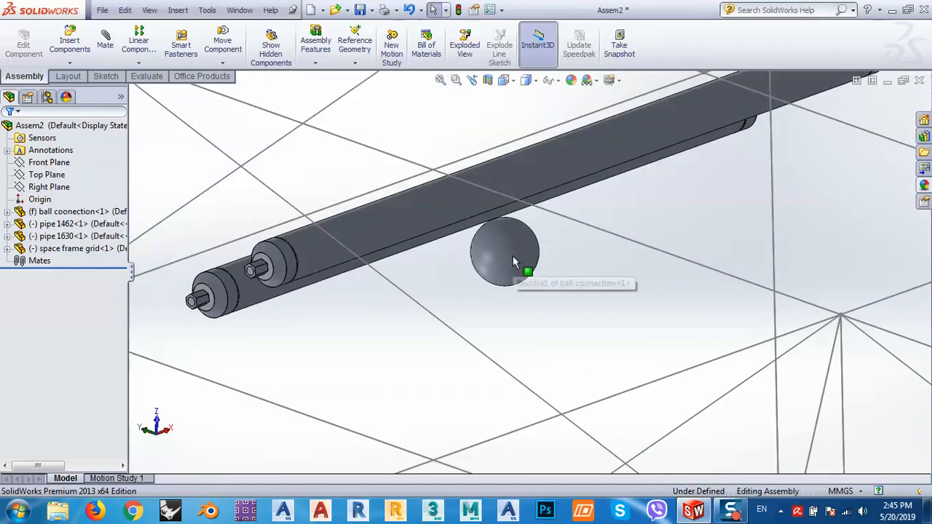
click(512, 255)
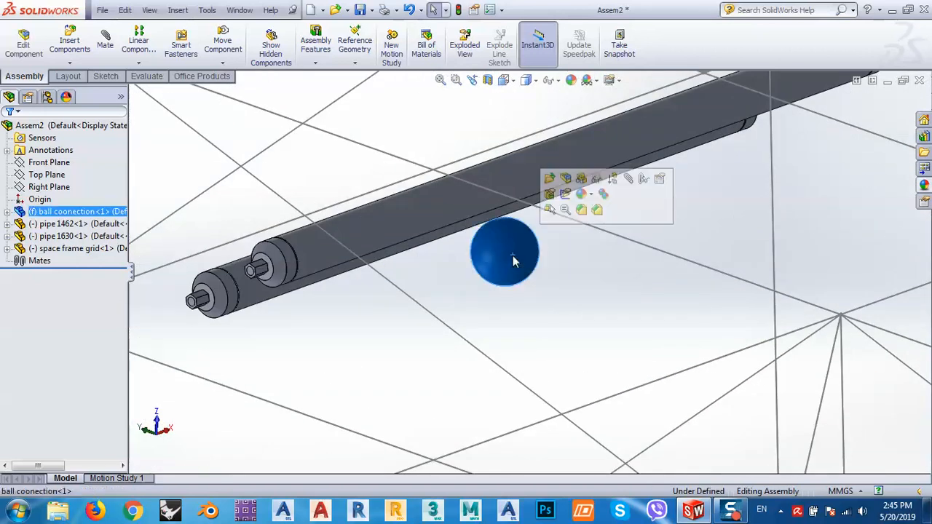
click(558, 81)
click(567, 102)
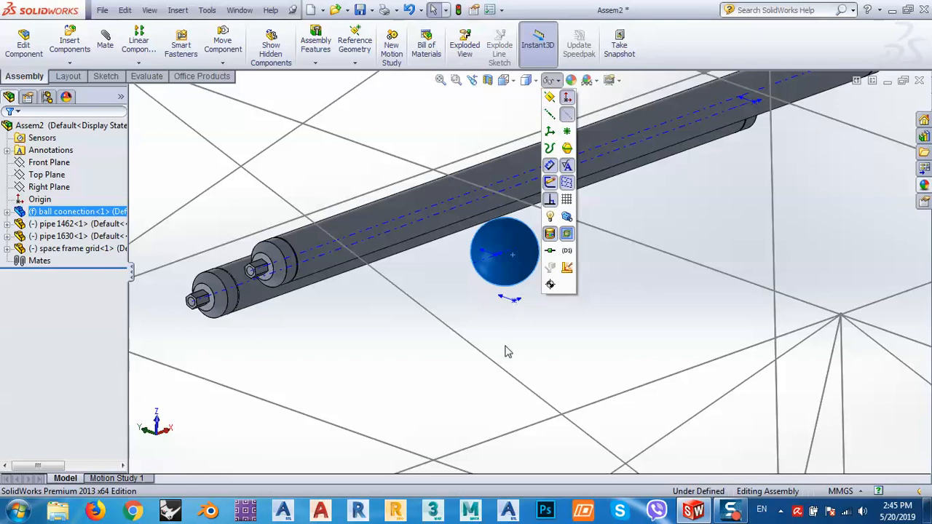
Step: Examine the ball and pipe axes against the grid, ending in a close Top view of them
click(501, 269)
middle_drag(519, 237, 459, 379)
scroll(560, 284, up, 5)
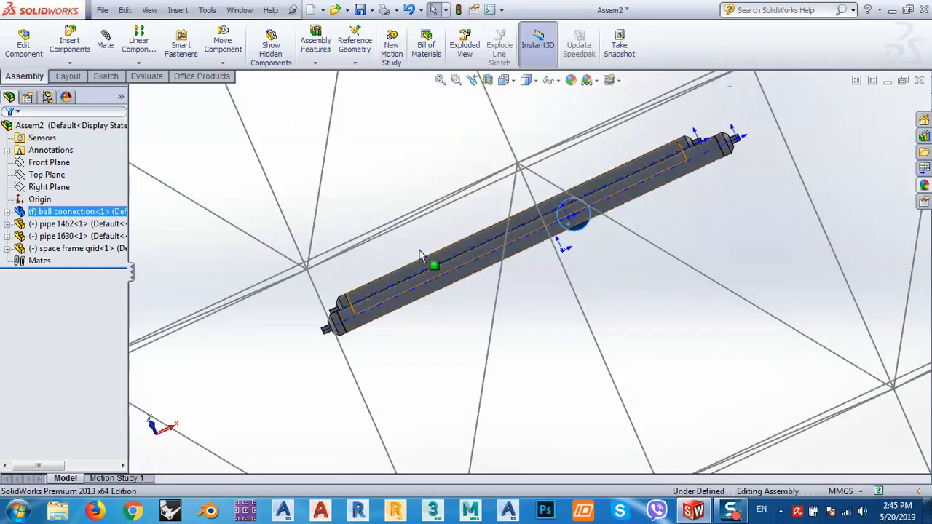
scroll(428, 198, down, 5)
scroll(428, 198, up, 8)
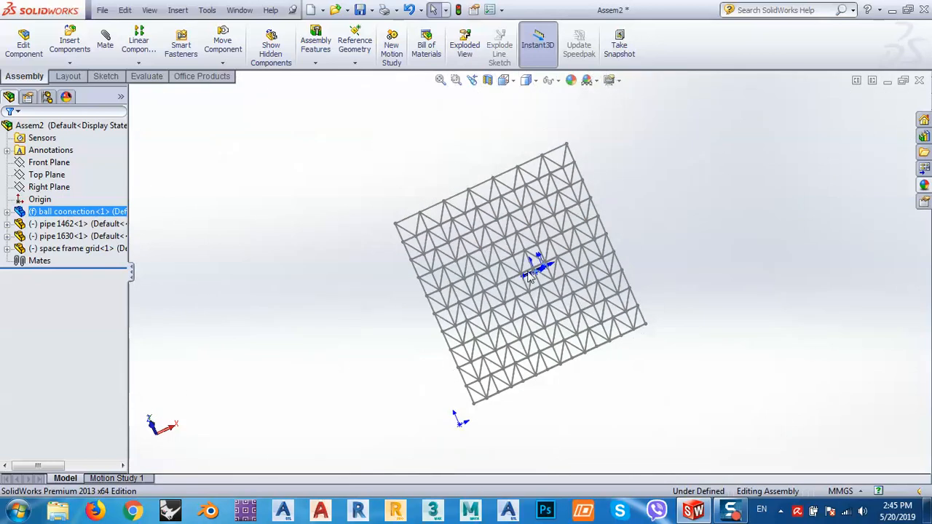
scroll(551, 275, down, 3)
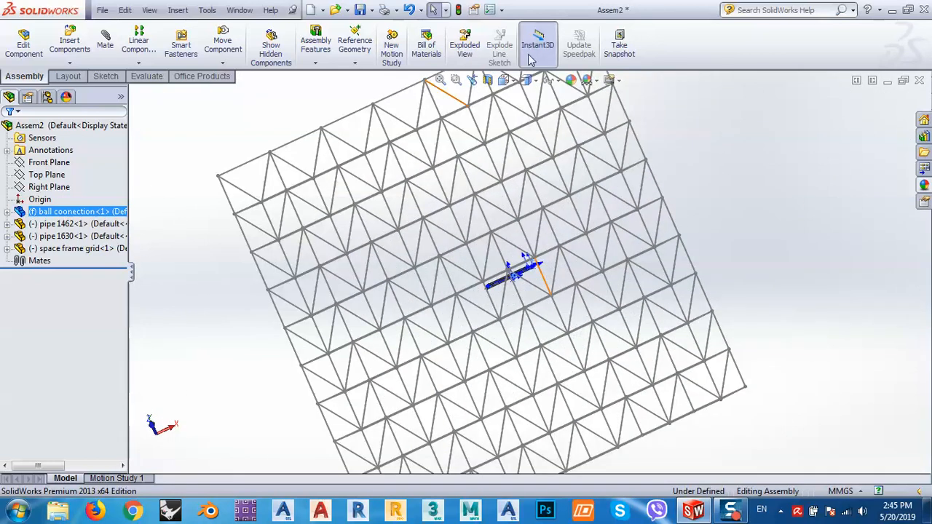
click(504, 80)
click(522, 115)
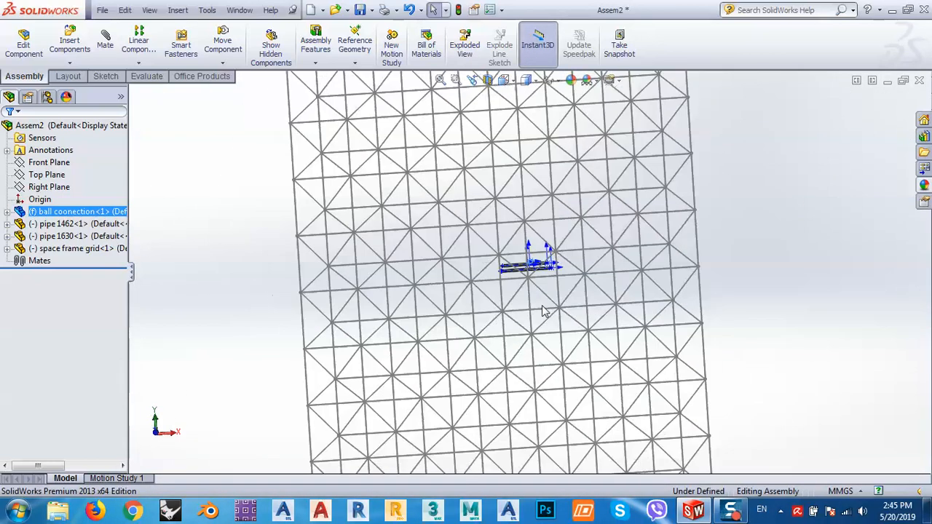
scroll(544, 277, up, 2)
scroll(519, 283, down, 6)
scroll(489, 280, down, 4)
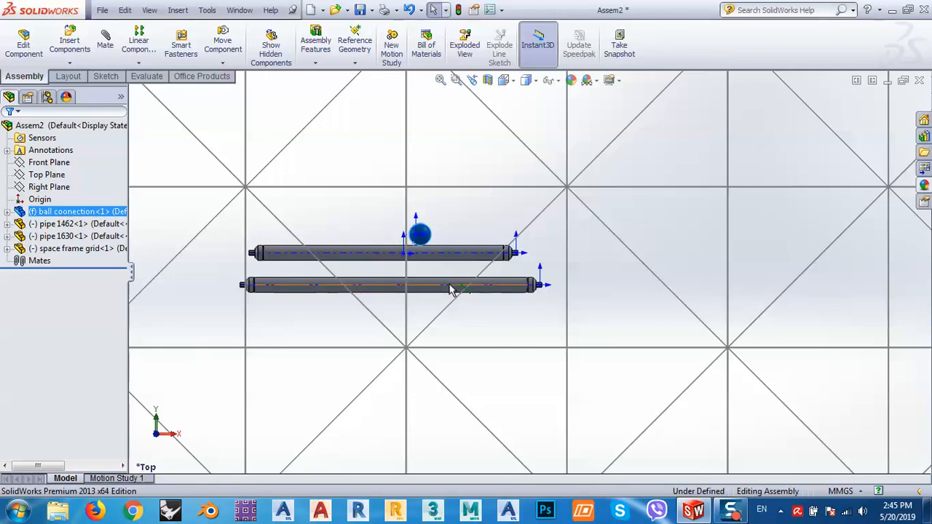
click(451, 257)
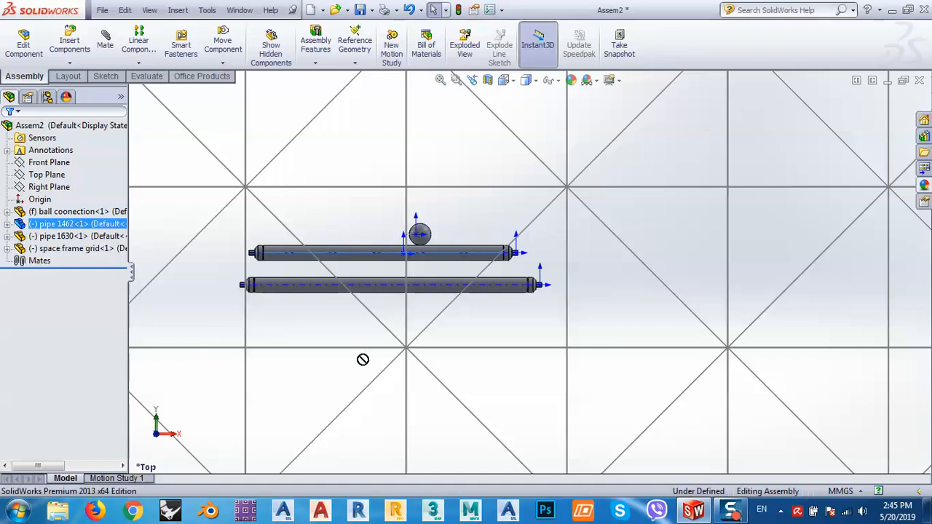
click(105, 45)
click(24, 132)
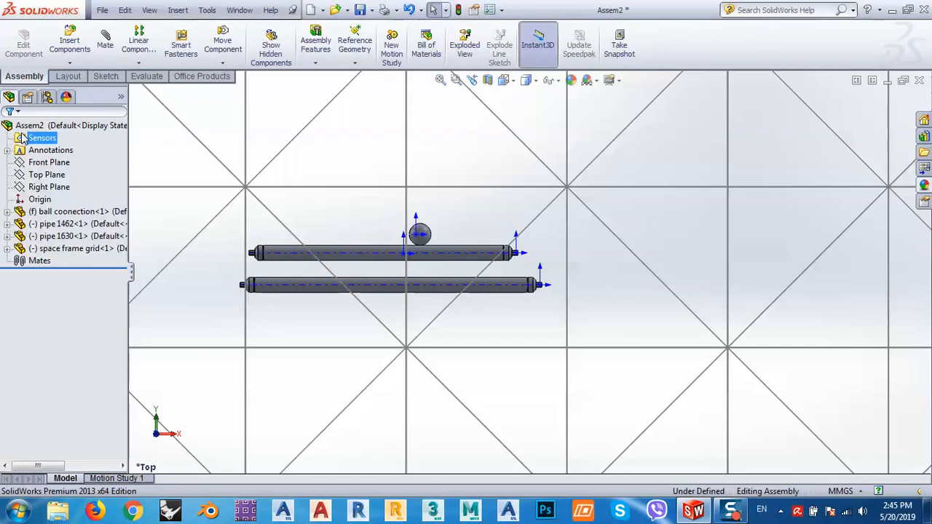
Step: Fix the space frame grid component in place
key(f)
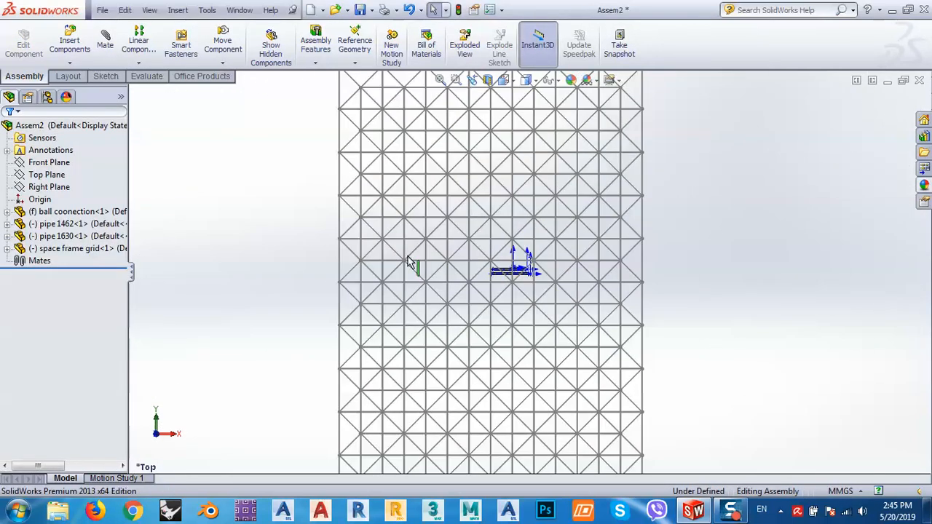
click(51, 250)
right_click(51, 249)
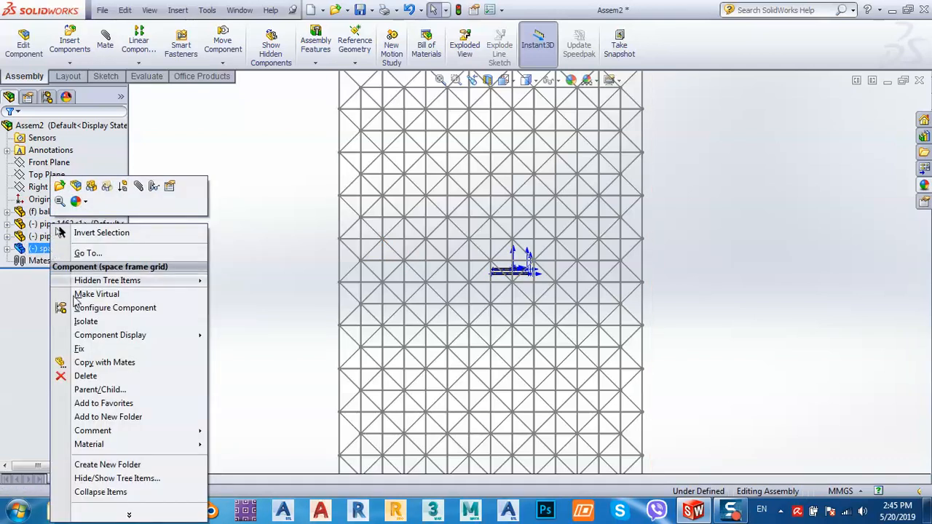
click(80, 350)
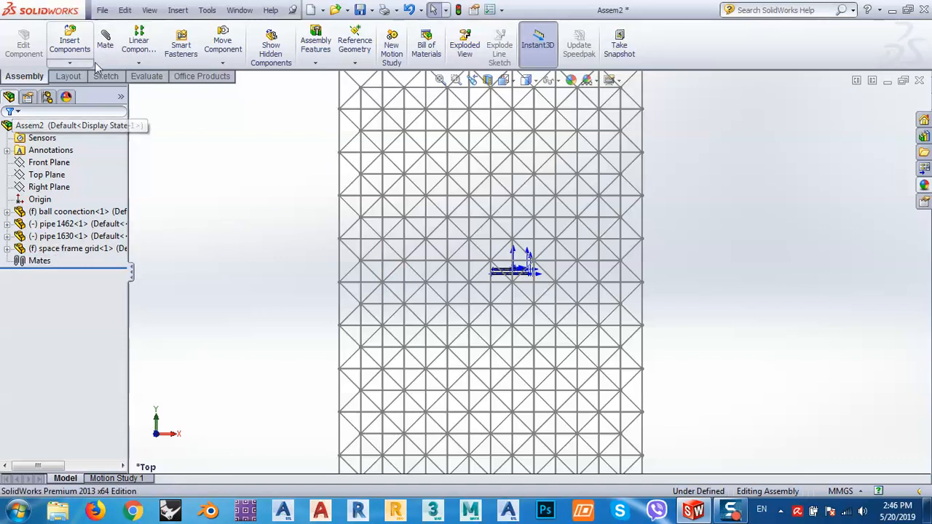
Step: Add a coincident mate between the leftmost line of the grid's lower edge and the axis of pipe 1462
click(106, 42)
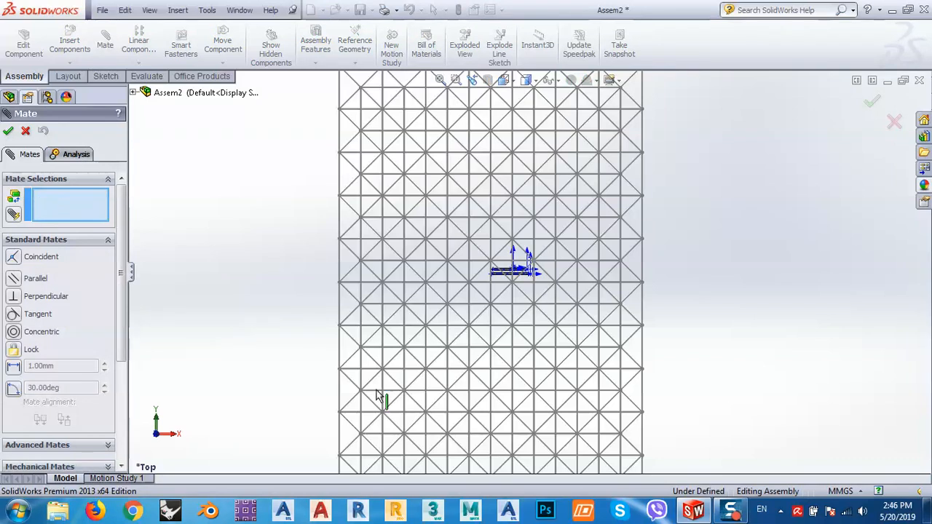
scroll(394, 83, down, 2)
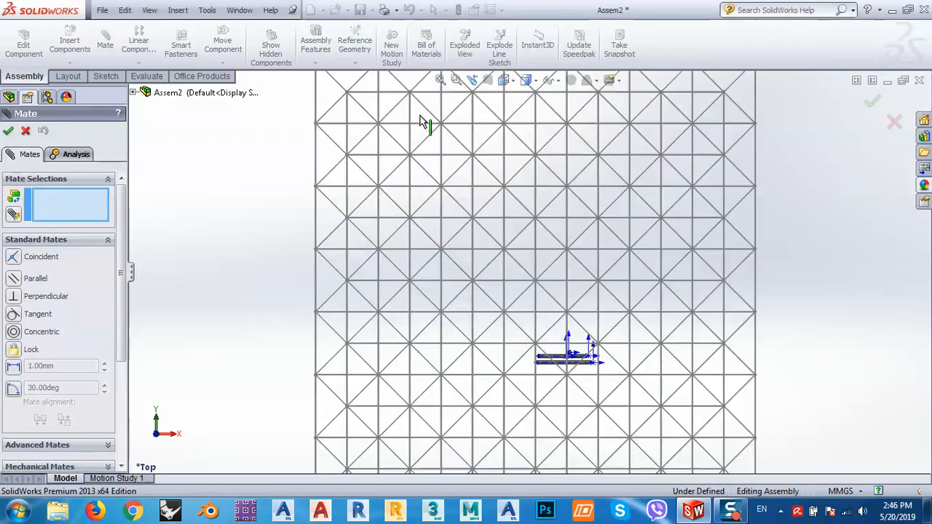
scroll(437, 149, up, 6)
scroll(484, 470, down, 3)
scroll(474, 381, down, 5)
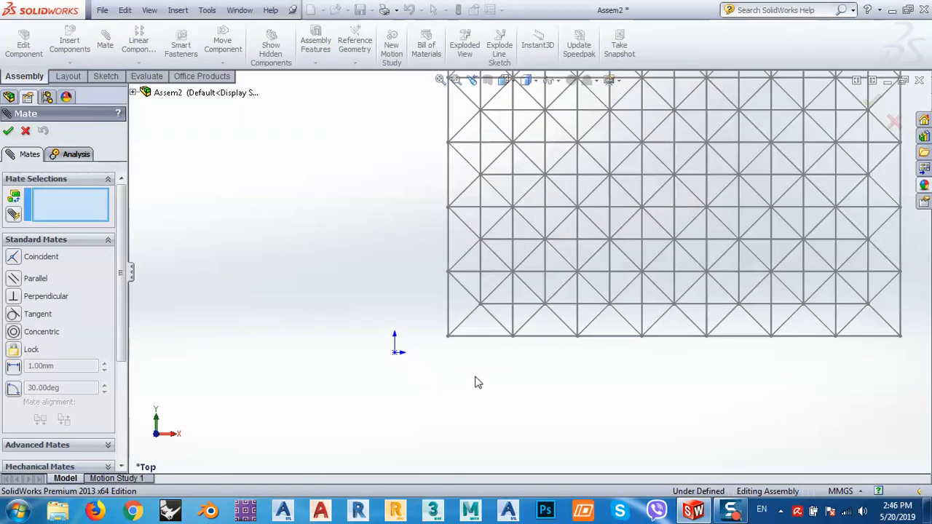
click(492, 295)
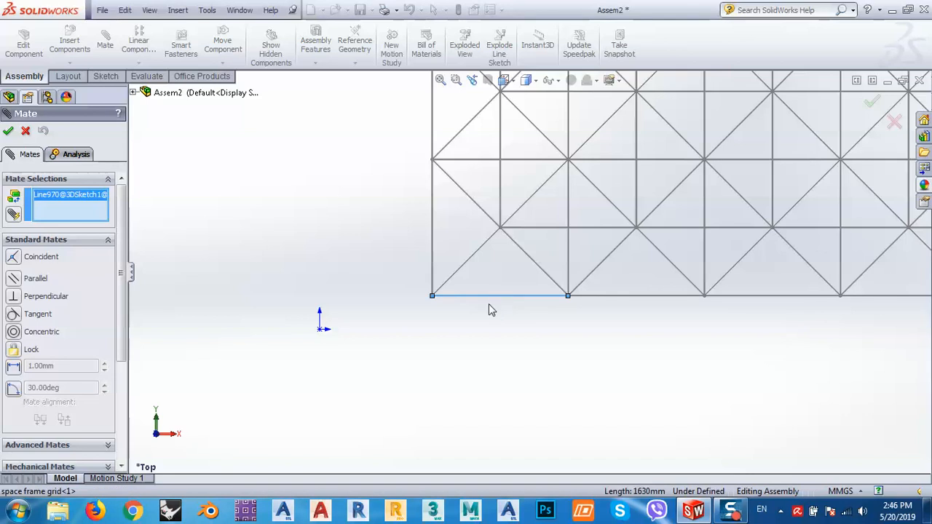
scroll(396, 390, up, 5)
scroll(555, 263, down, 10)
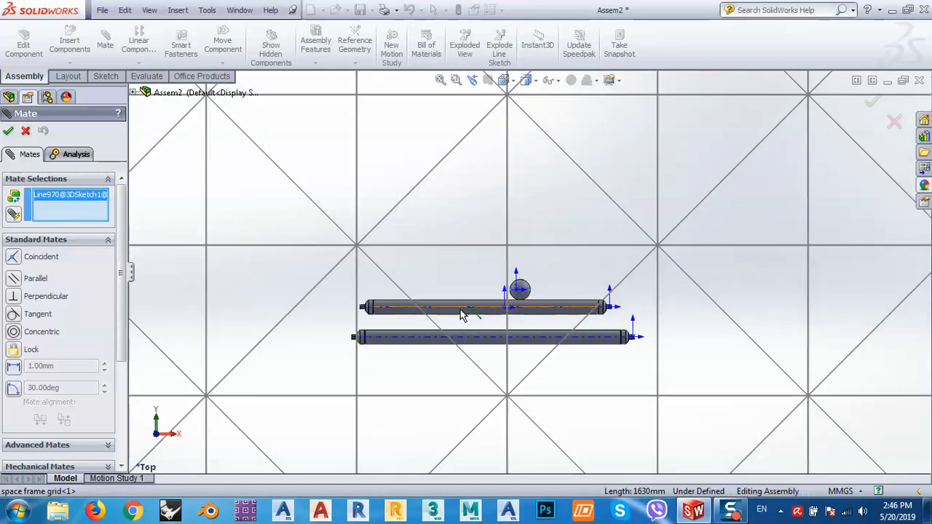
click(460, 313)
scroll(586, 169, up, 5)
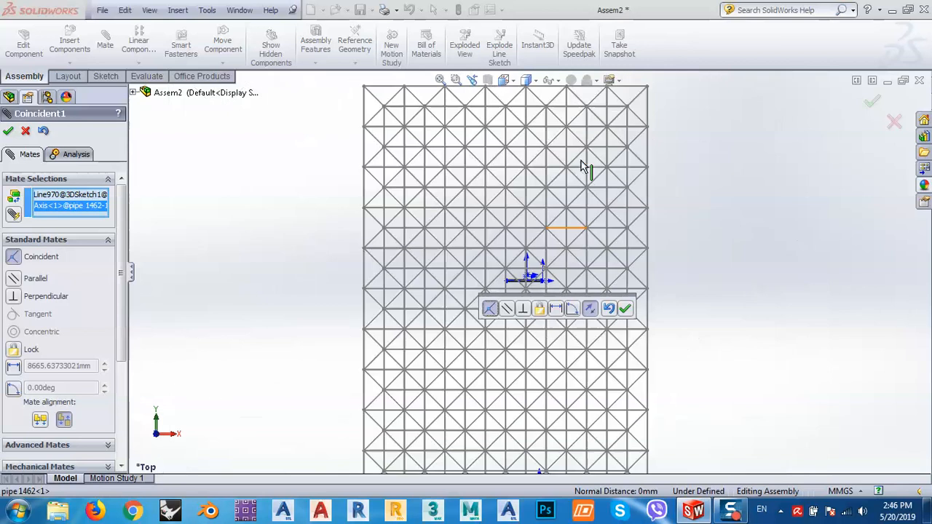
scroll(532, 387, down, 6)
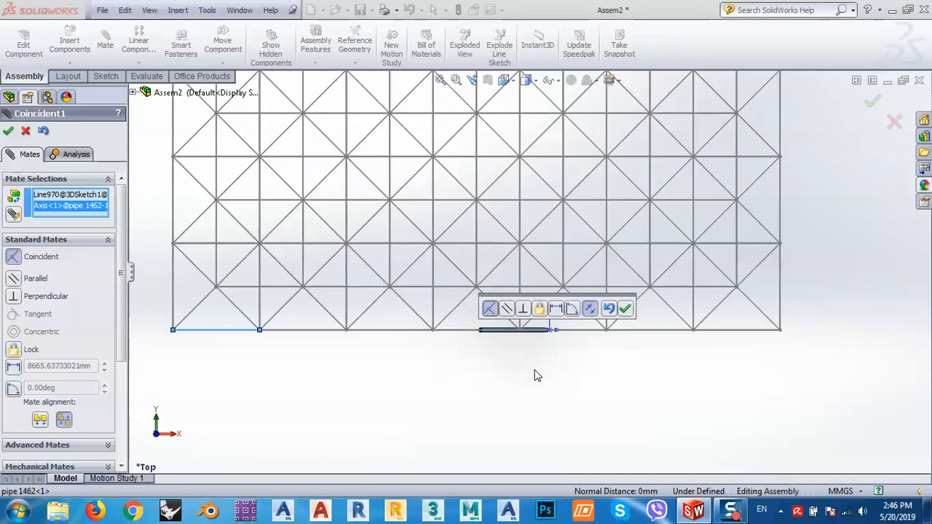
click(625, 310)
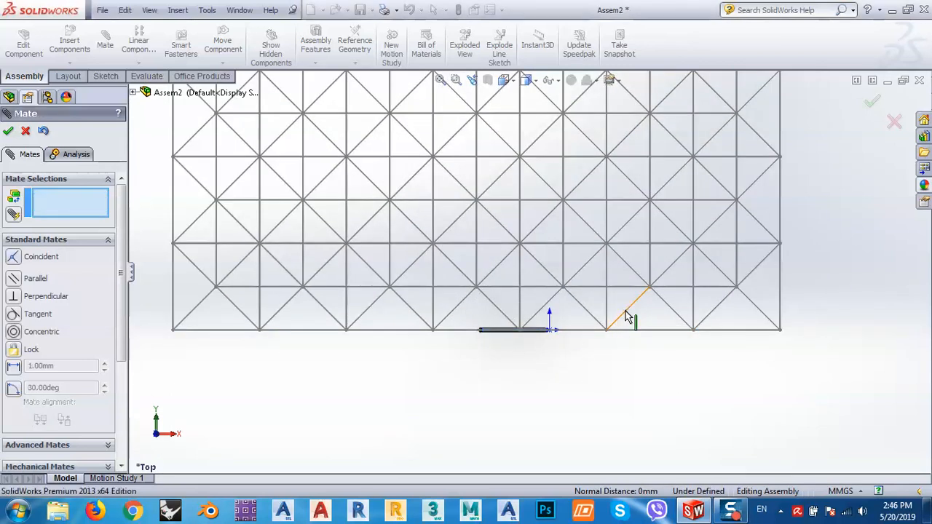
click(29, 132)
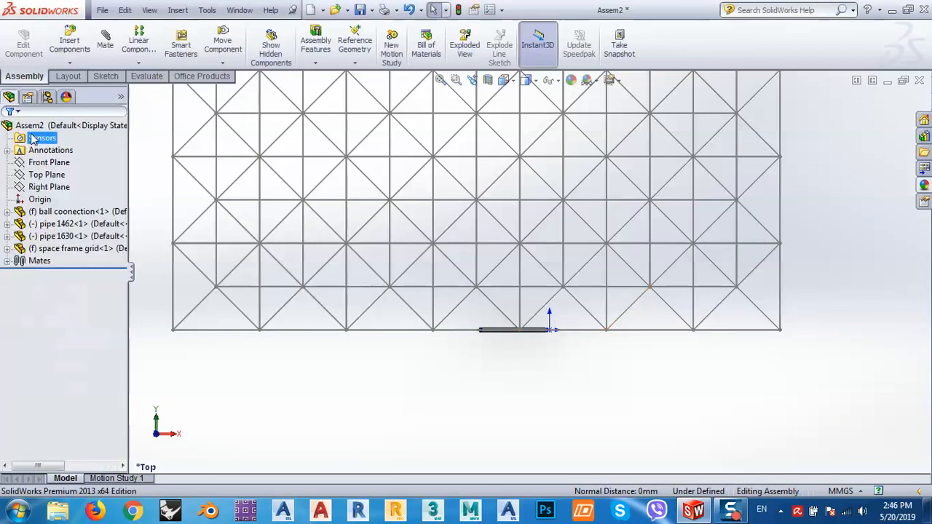
Step: Slide pipe 1462 along the grid's lower edge to lie between two neighbouring grid nodes
scroll(499, 343, up, 2)
scroll(524, 308, down, 6)
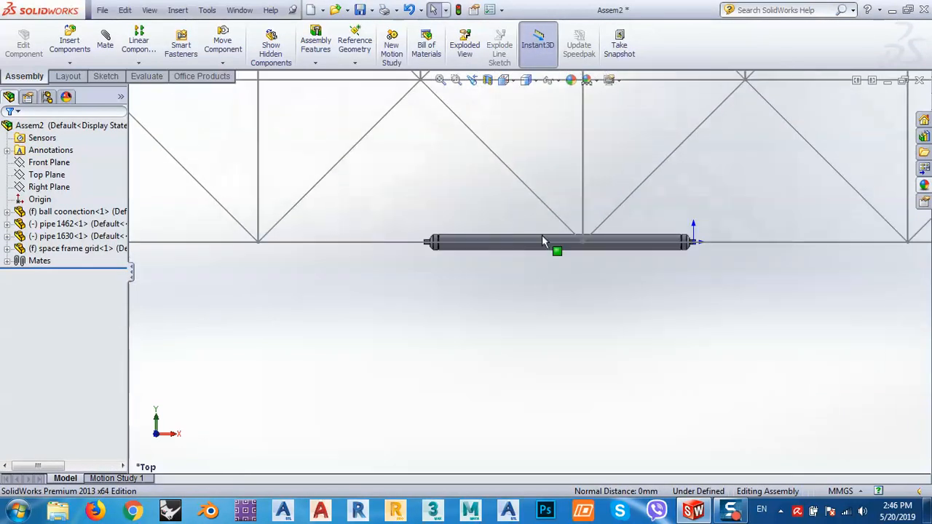
drag(545, 254, 386, 132)
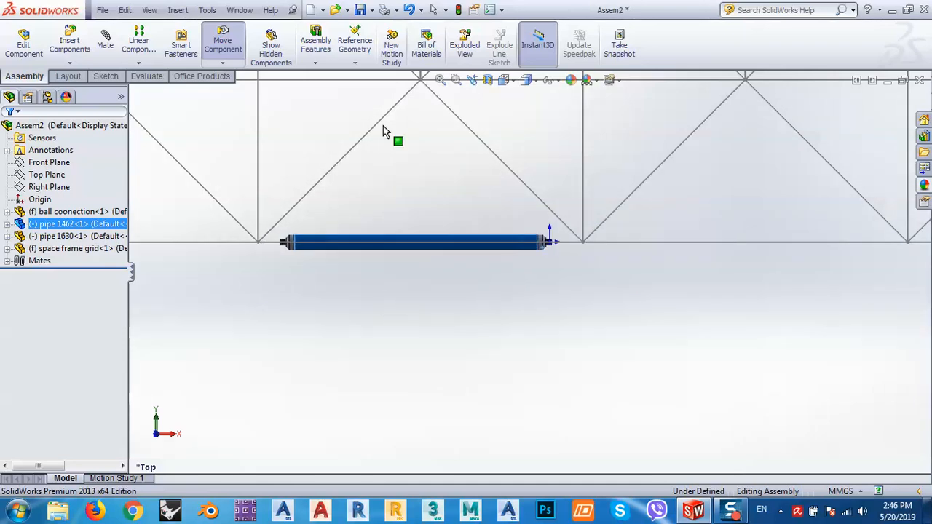
Step: Slide pipe 1462 along the grid's lower edge into the leftmost bay, between the corner node and its neighbour
drag(388, 14, 322, 256)
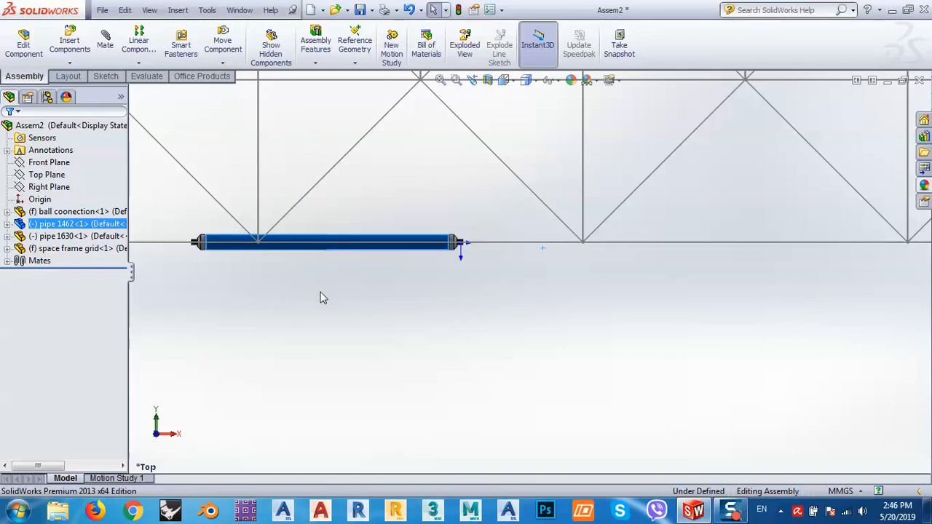
ctrl+middle_drag(307, 295, 588, 310)
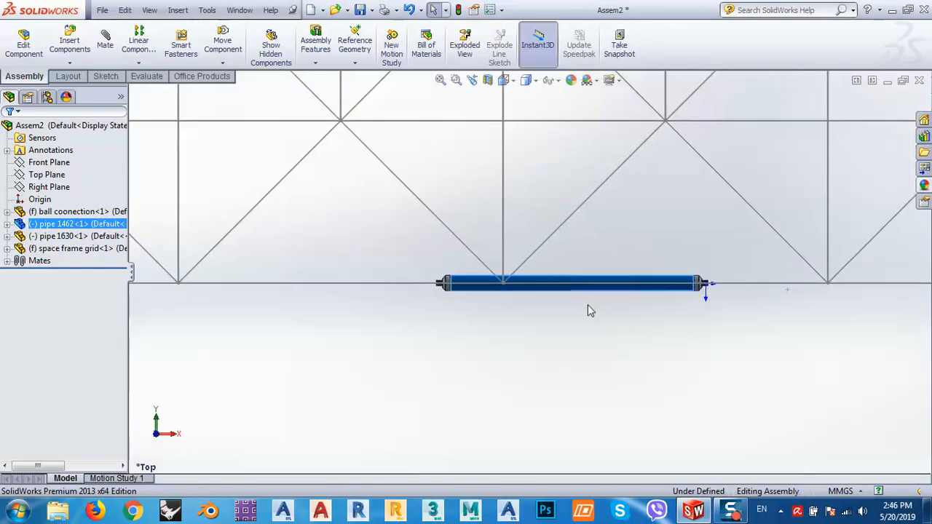
drag(586, 287, 358, 331)
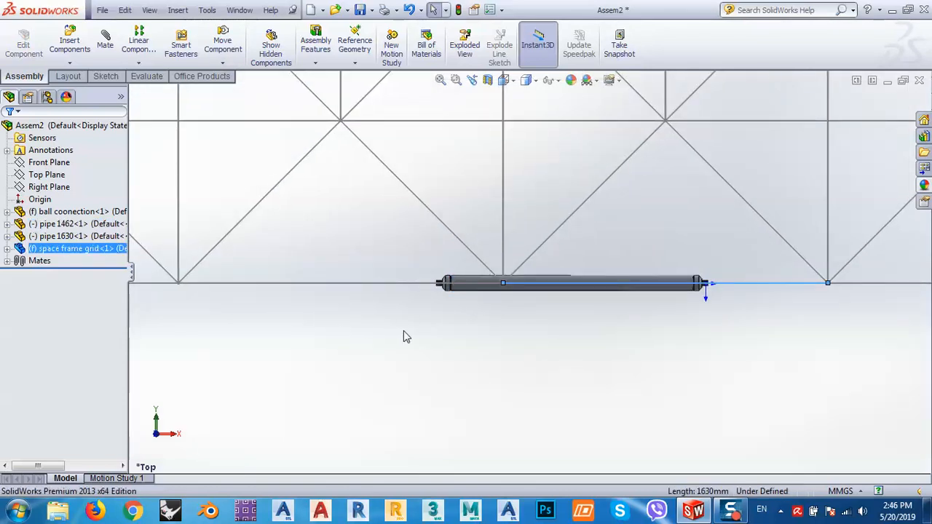
click(547, 312)
drag(526, 291, 289, 326)
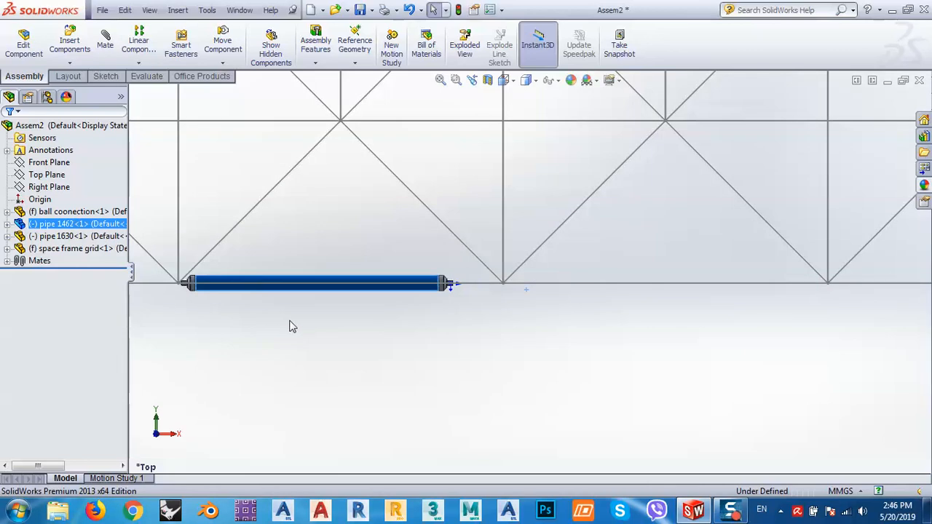
ctrl+middle_drag(275, 341, 745, 389)
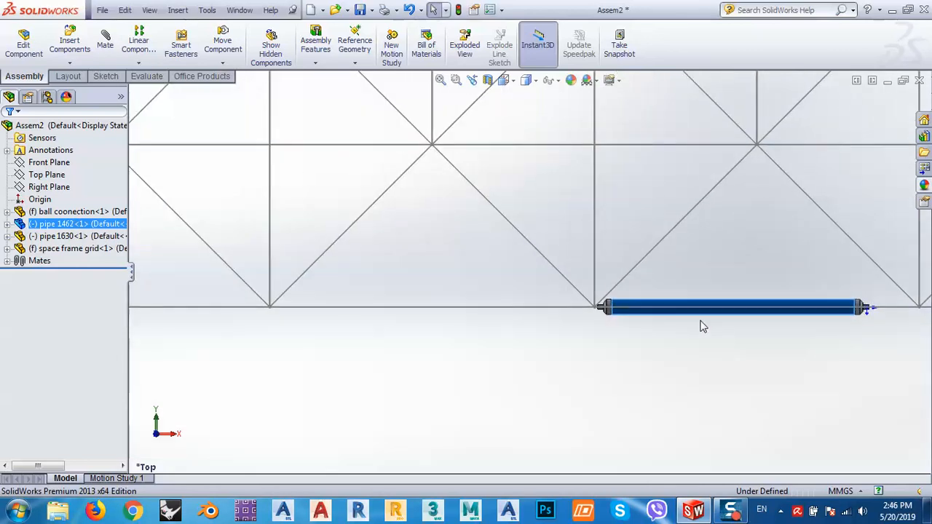
drag(688, 319, 219, 349)
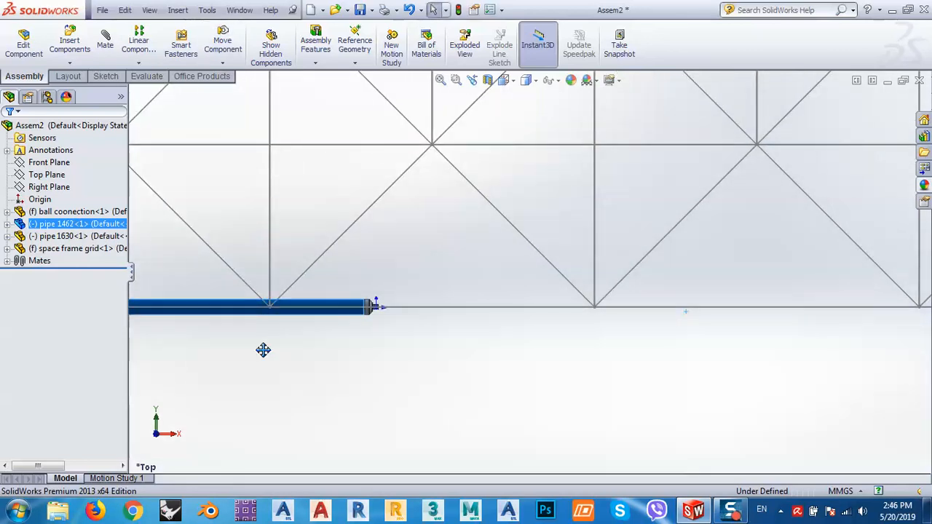
ctrl+middle_drag(264, 350, 796, 363)
drag(730, 336, 592, 386)
key(Escape)
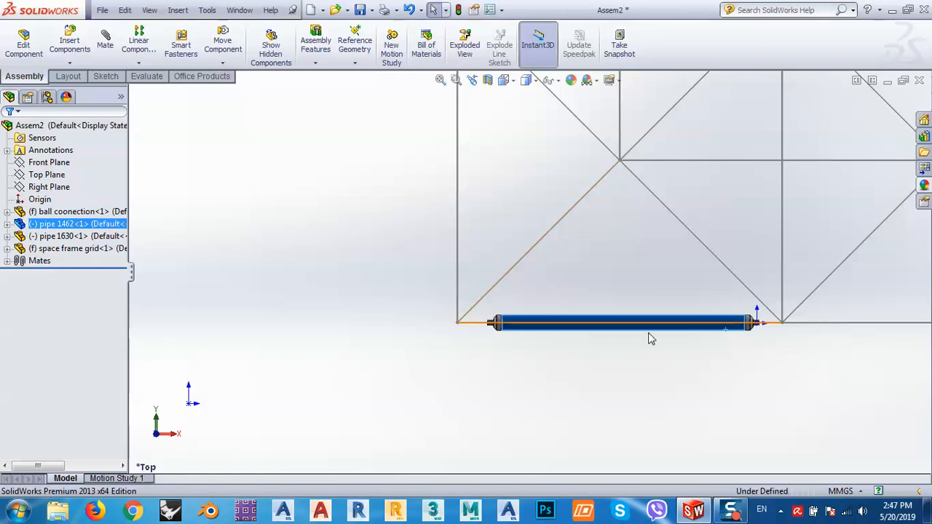
drag(624, 330, 612, 332)
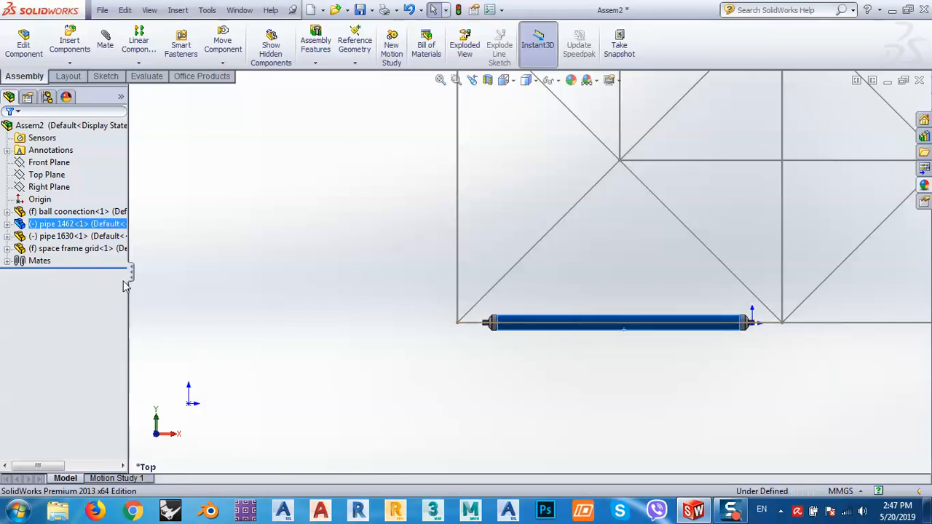
Step: Delete the coincident mate of pipe 1462 and move the pipe clear below the grid's lower edge
click(7, 224)
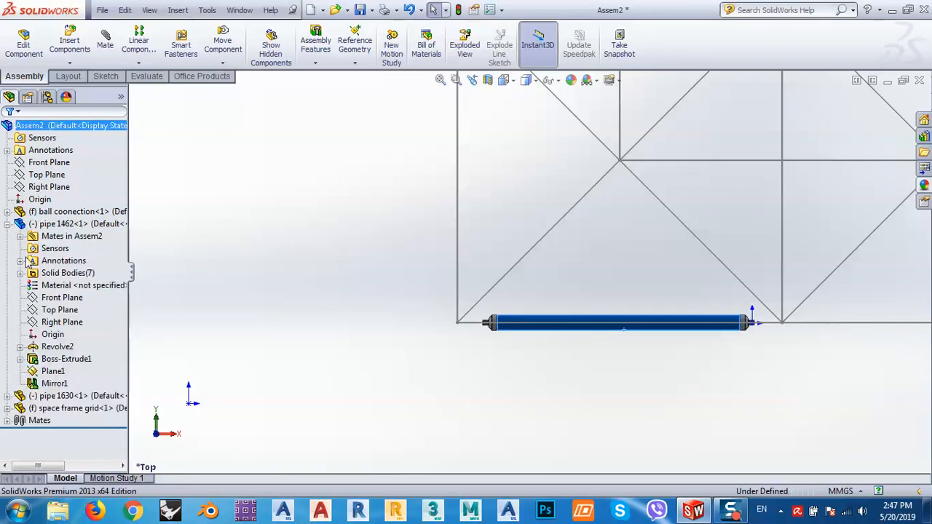
click(44, 238)
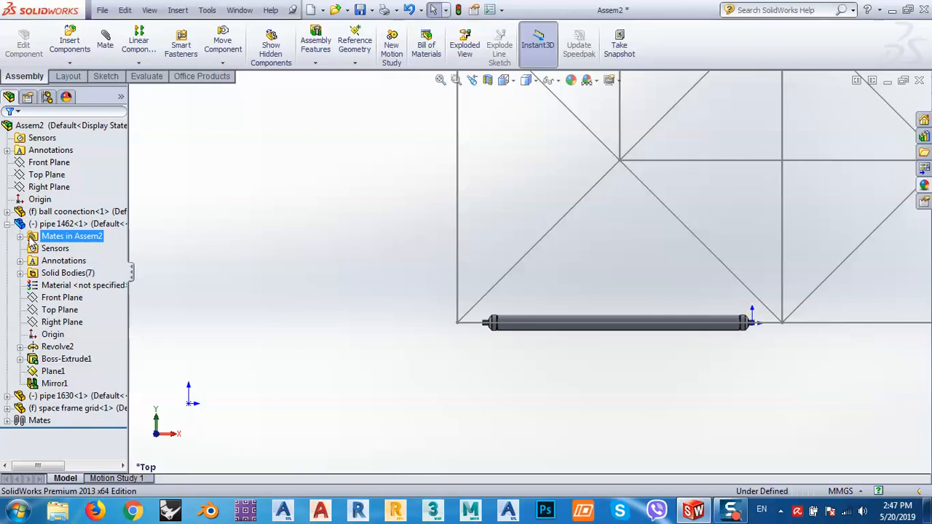
click(20, 237)
click(77, 248)
right_click(78, 251)
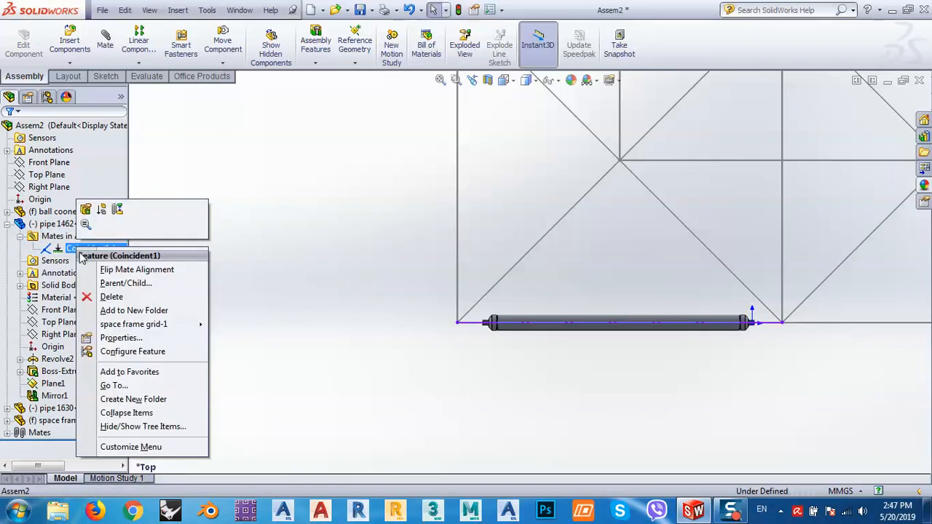
click(111, 298)
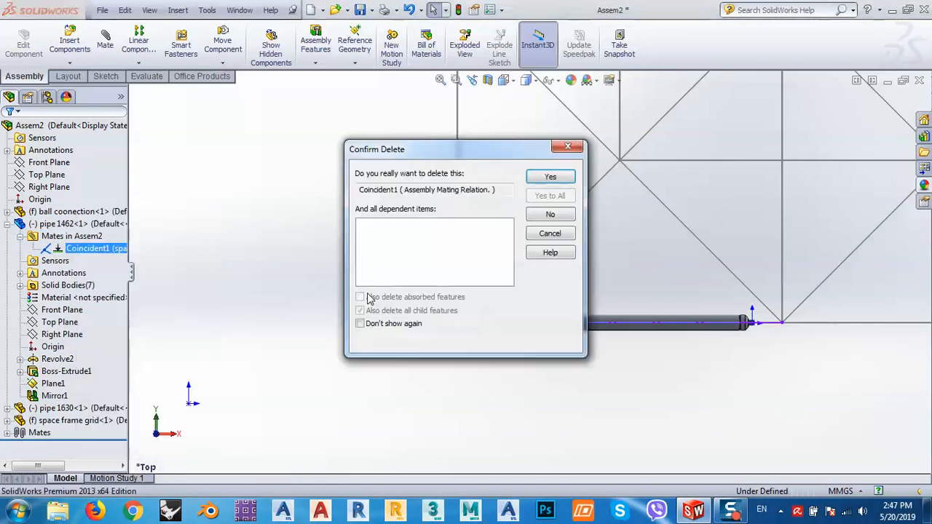
click(547, 179)
drag(575, 333, 503, 423)
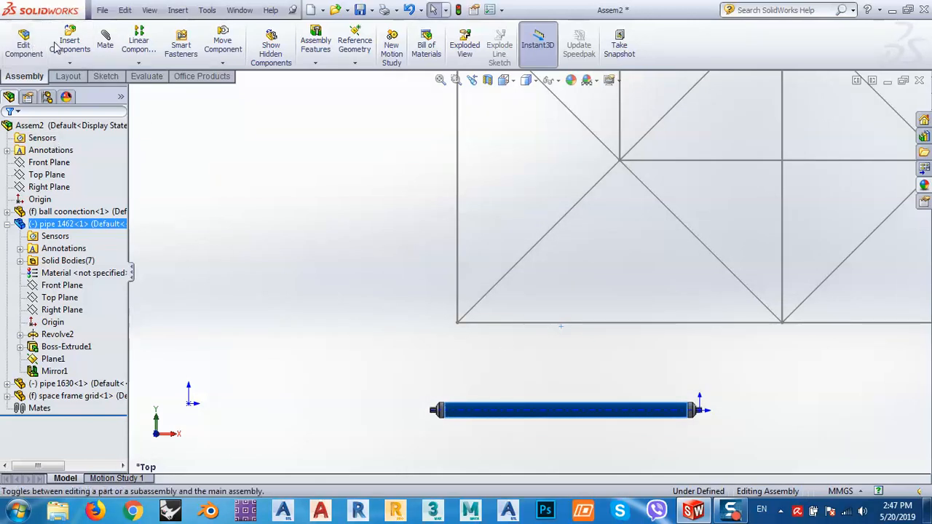
click(105, 40)
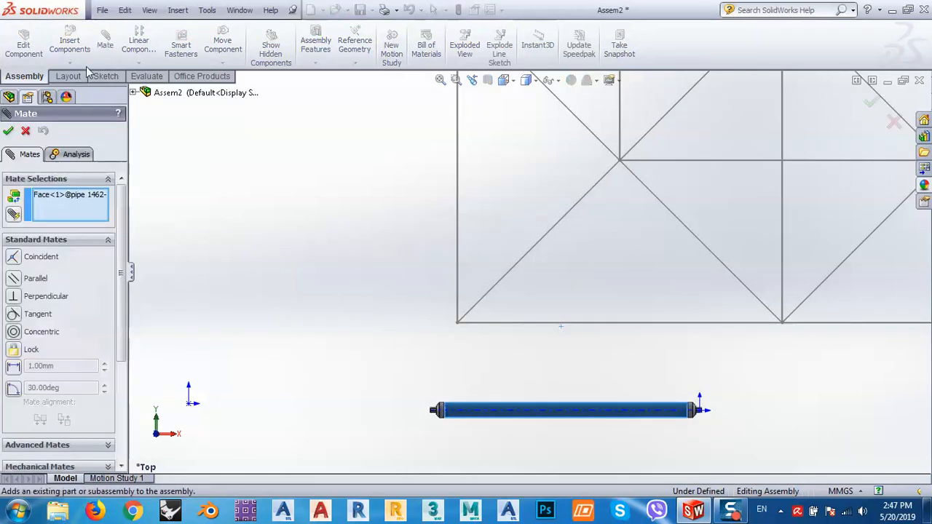
click(502, 323)
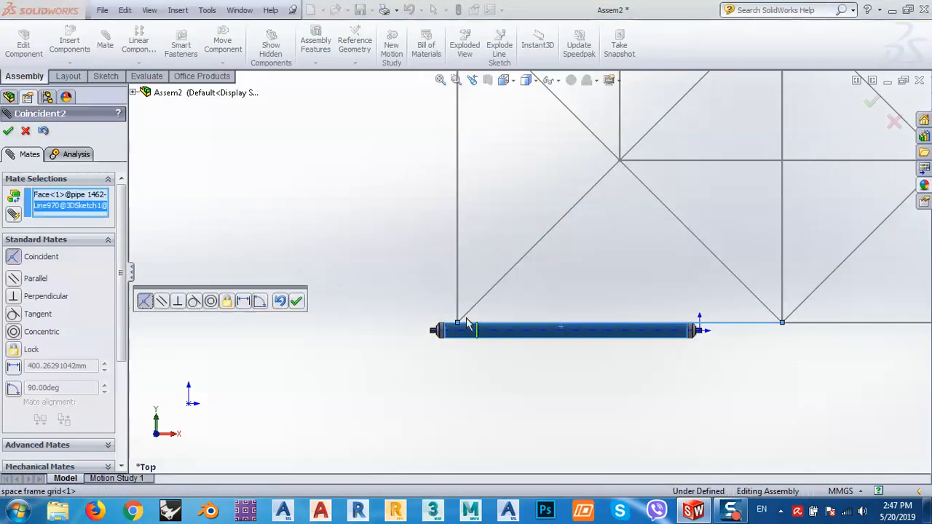
key(Escape)
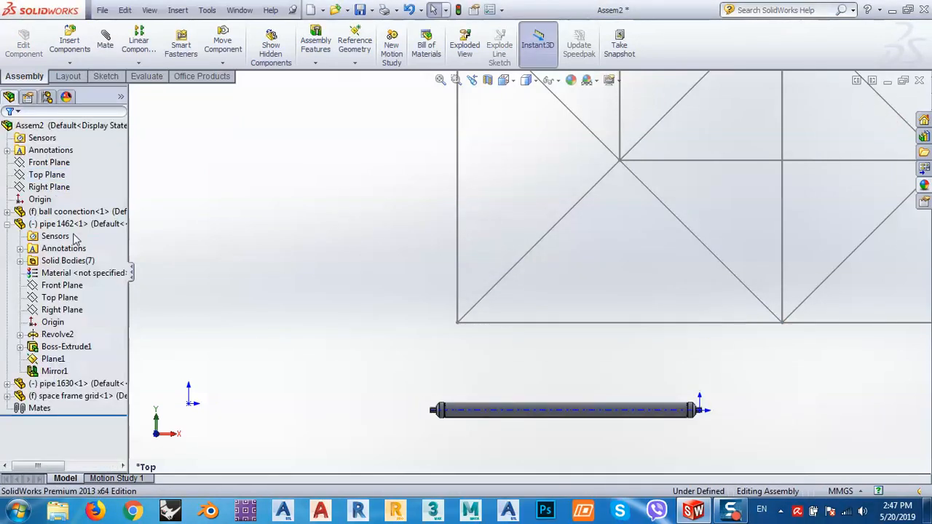
Step: Add a coincident mate between the leftmost line of the grid's lower edge and the axis of pipe 1630
click(526, 323)
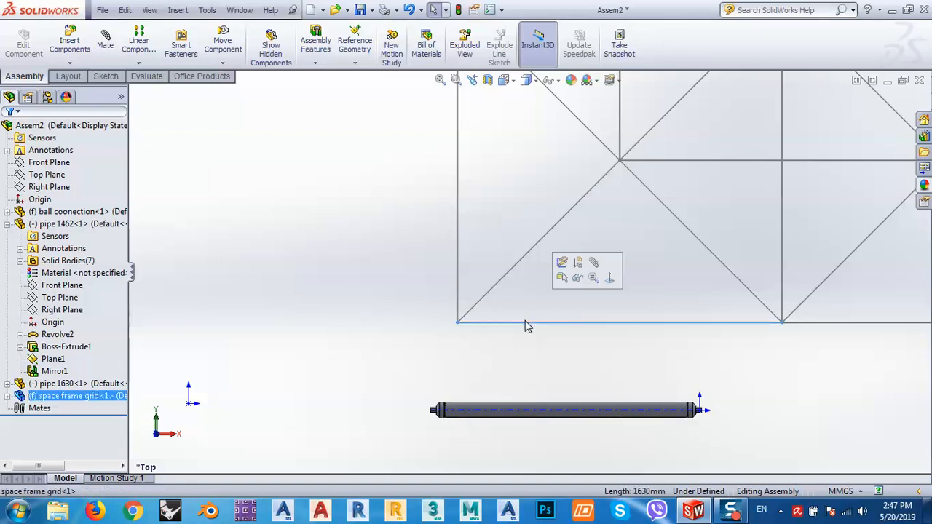
click(105, 40)
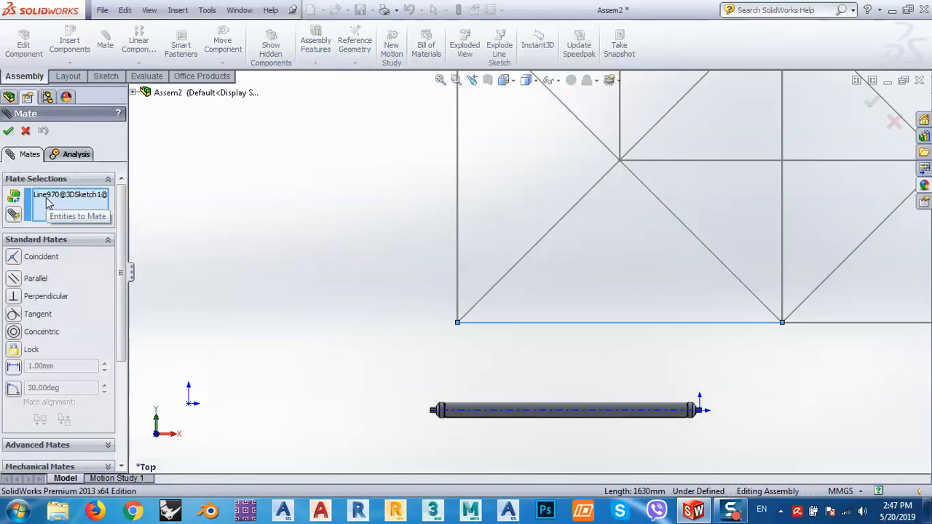
scroll(188, 385, down, 3)
scroll(208, 381, up, 12)
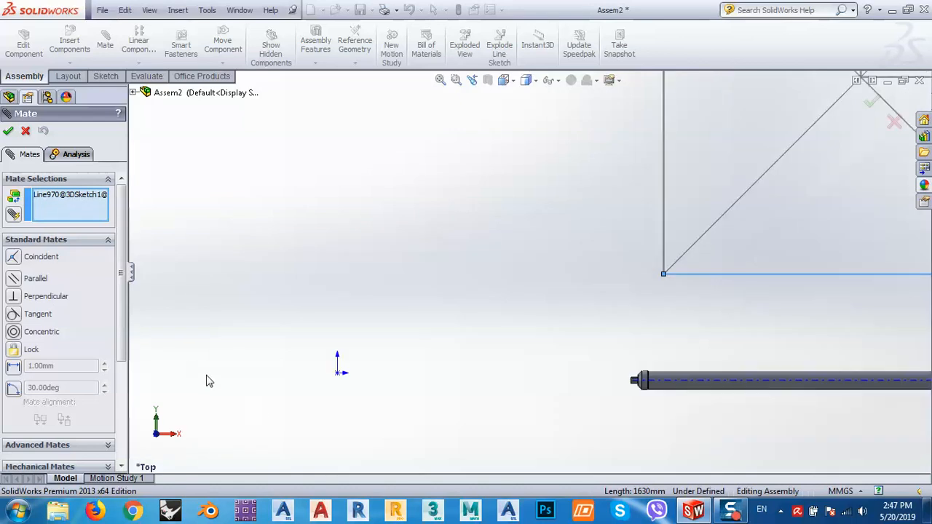
scroll(615, 164, down, 1)
scroll(615, 165, down, 8)
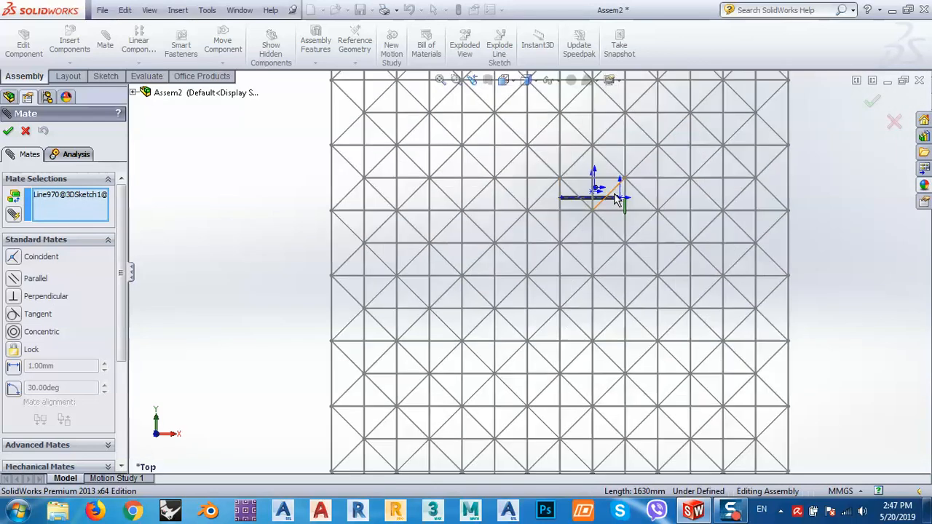
click(461, 271)
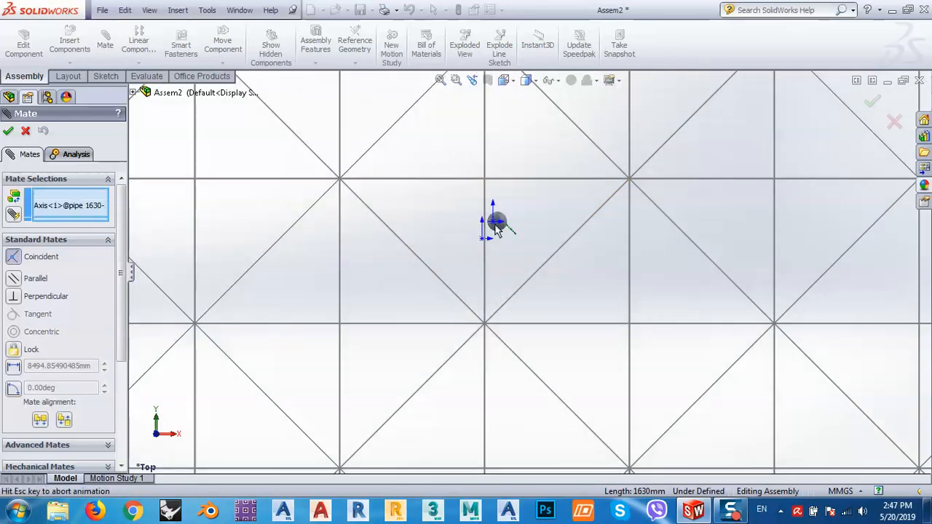
scroll(498, 226, up, 12)
scroll(521, 415, down, 4)
scroll(521, 416, down, 5)
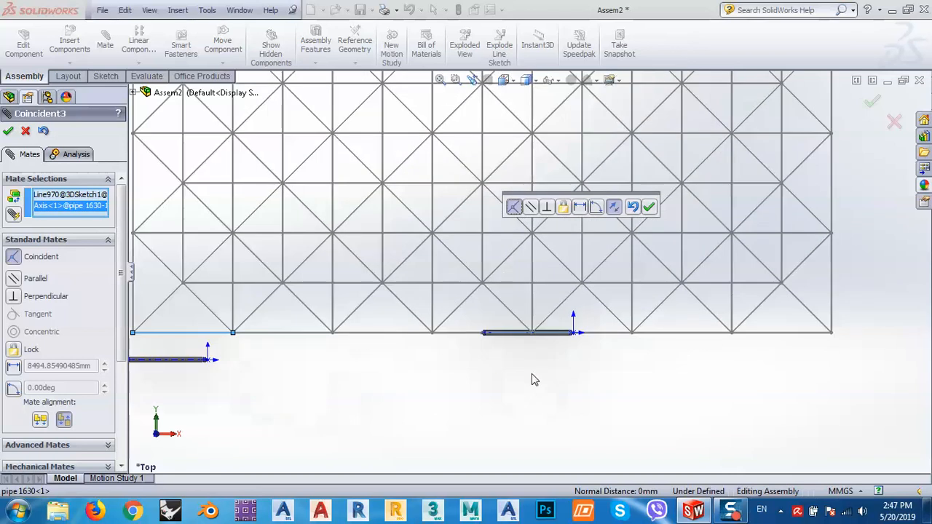
click(650, 208)
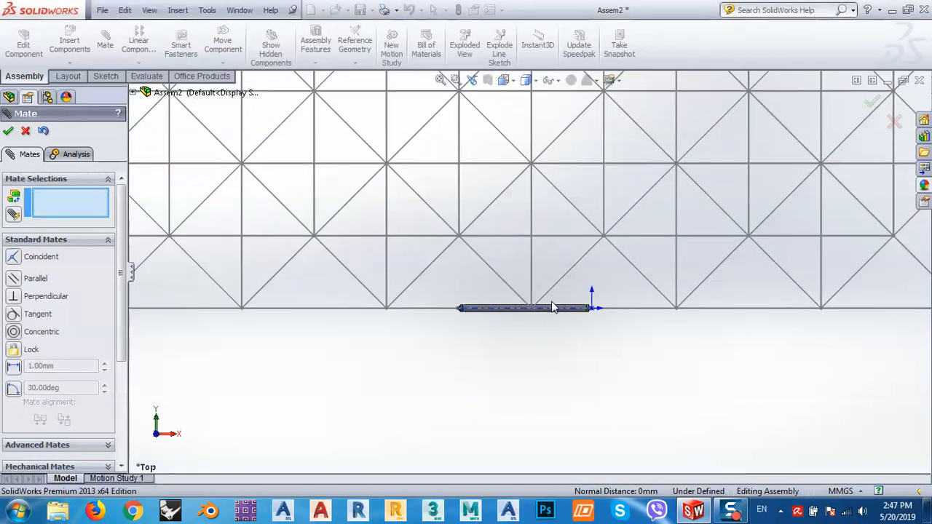
scroll(507, 321, down, 4)
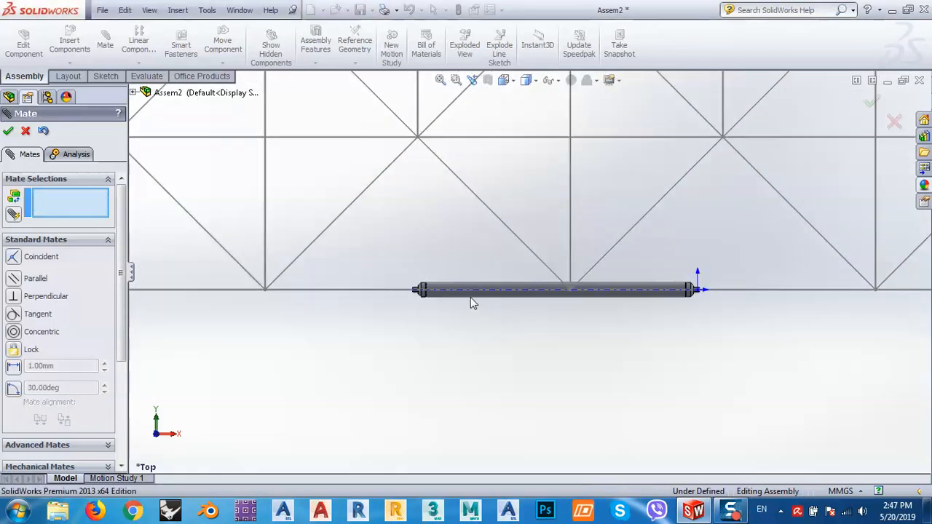
click(26, 130)
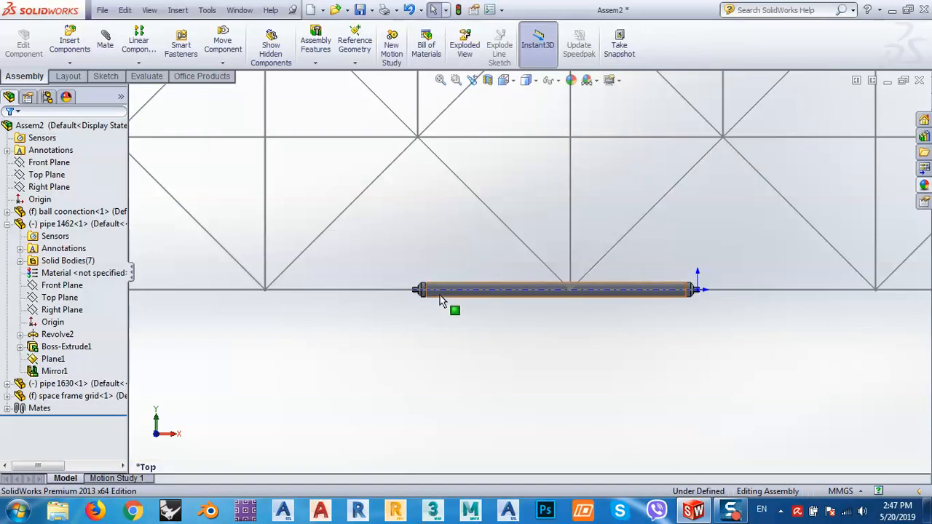
Step: Slide pipe 1630 along the grid's lower edge into the leftmost bay, between the corner node and its neighbour
drag(442, 302, 284, 313)
scroll(709, 279, down, 3)
scroll(710, 279, up, 5)
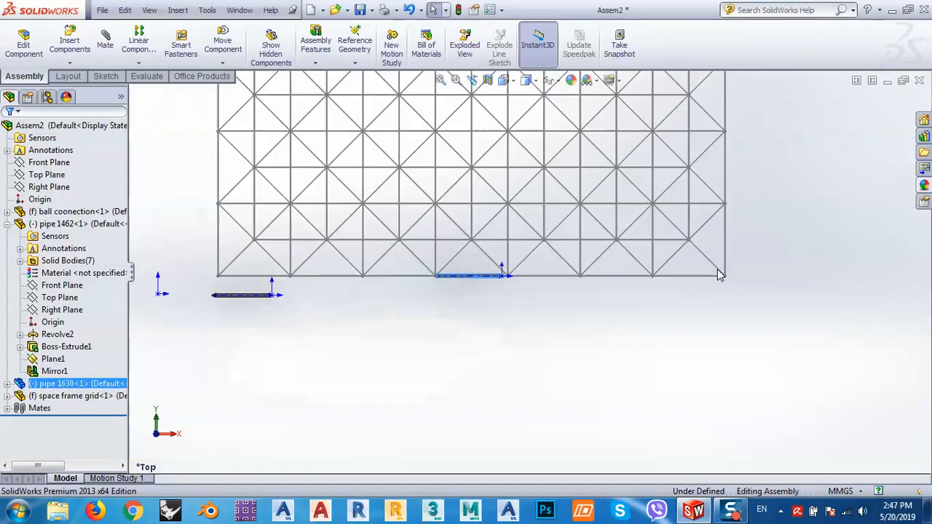
scroll(178, 282, down, 2)
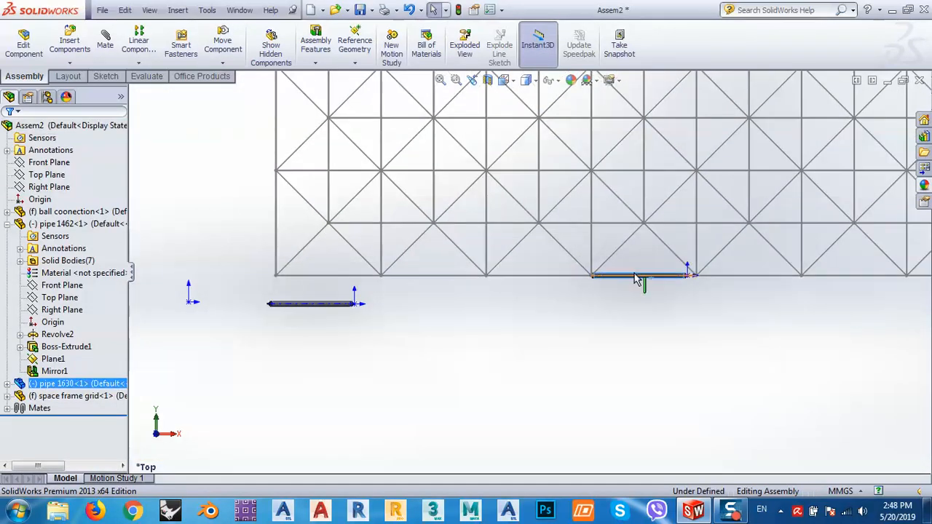
scroll(624, 284, up, 3)
scroll(561, 283, down, 6)
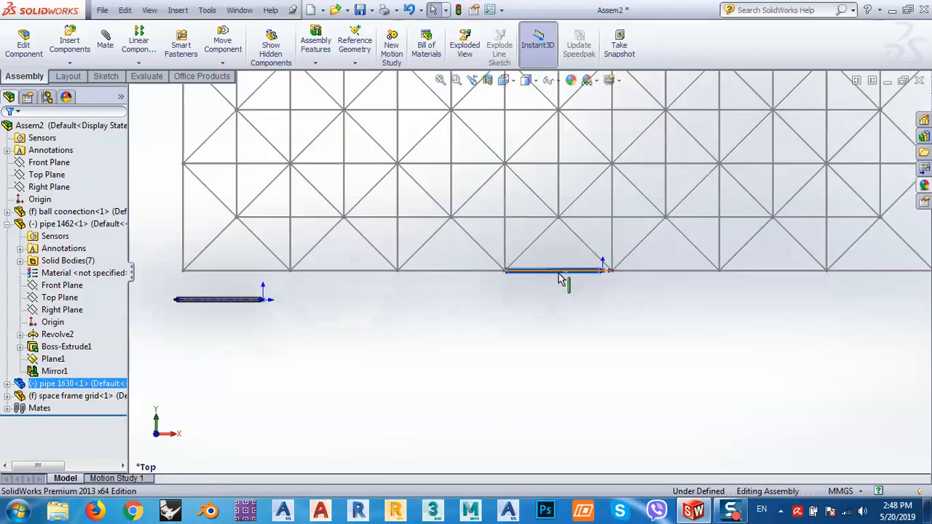
drag(532, 270, 270, 279)
scroll(593, 261, down, 5)
scroll(593, 262, up, 10)
scroll(817, 220, up, 5)
scroll(270, 279, down, 5)
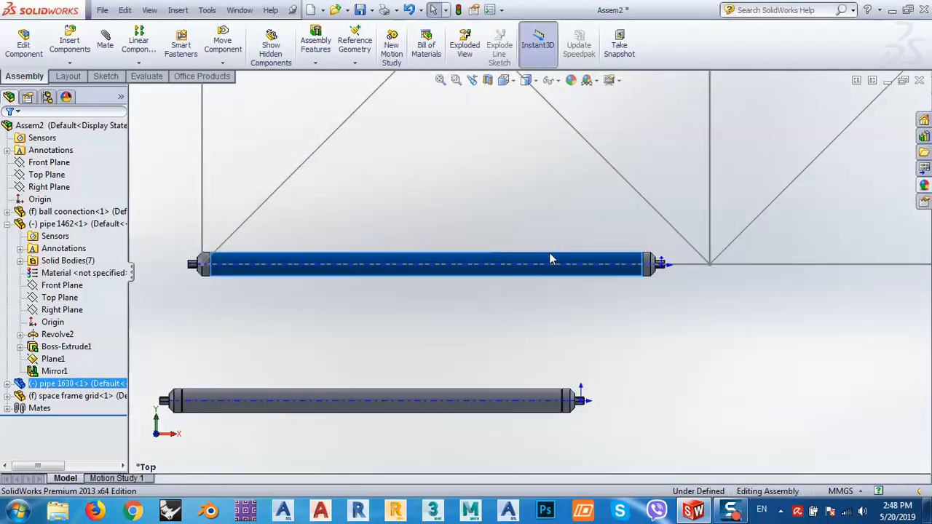
drag(551, 258, 576, 234)
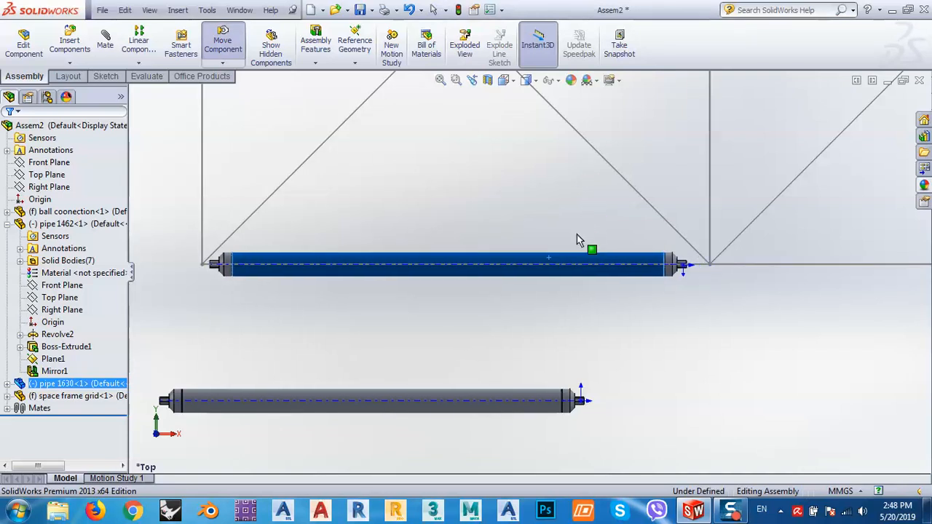
click(217, 291)
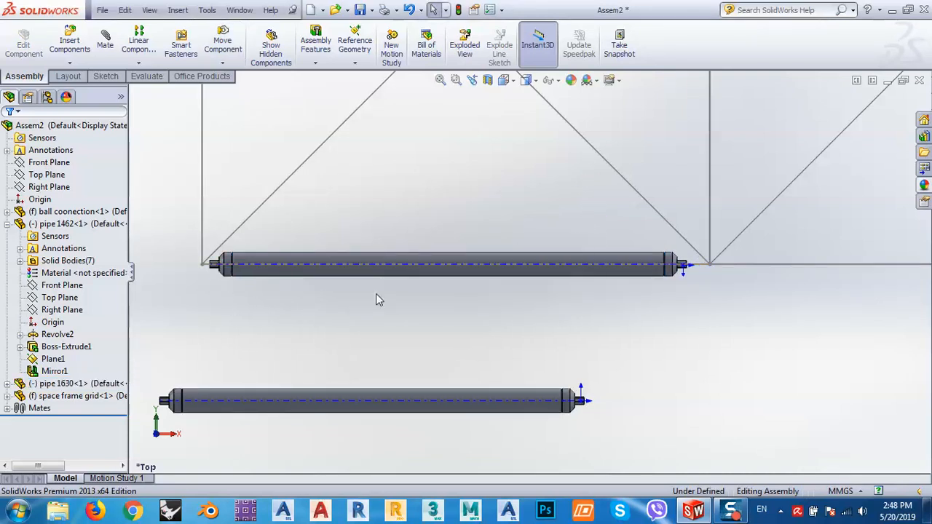
Step: Shift pipe 1630 along its line a short way from the grid's lower-left corner node, exposing its hexagonal end
scroll(403, 303, down, 2)
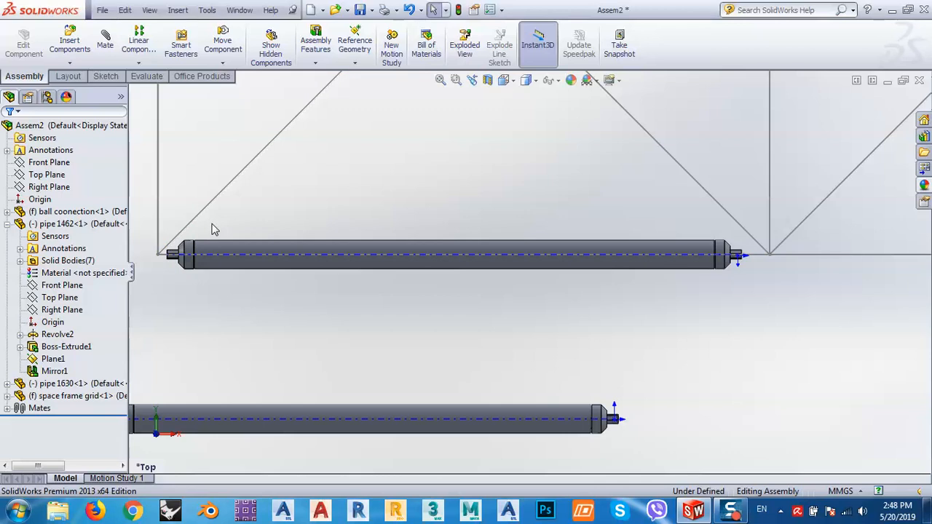
ctrl+middle_drag(224, 231, 375, 278)
scroll(291, 308, down, 7)
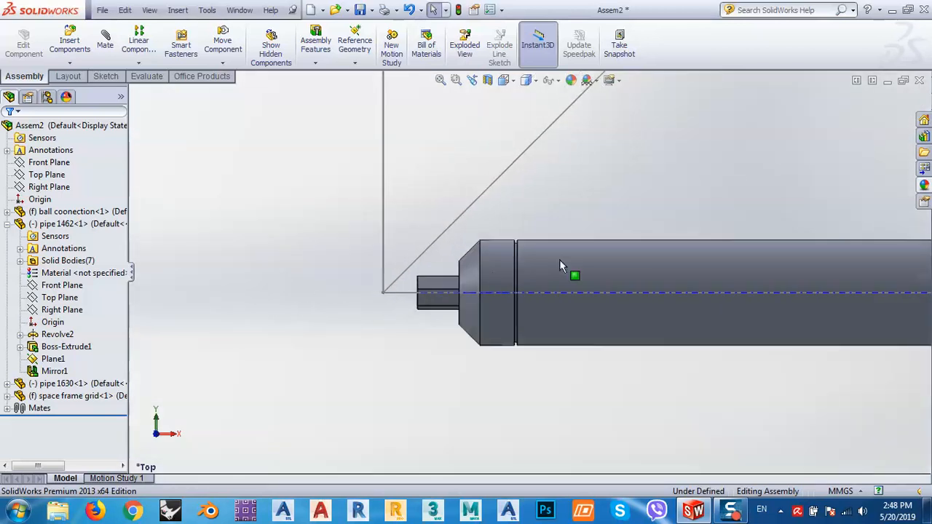
drag(559, 266, 661, 273)
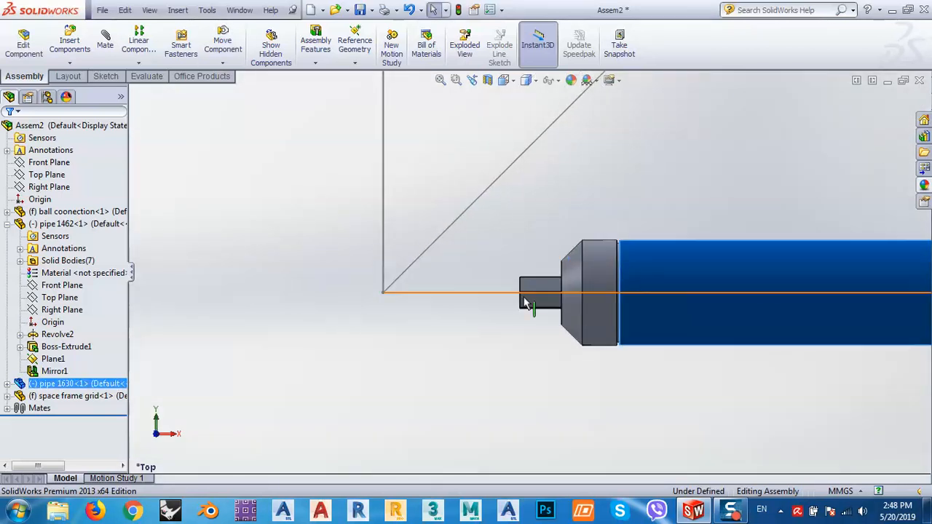
mouse_move(568, 325)
ctrl+middle_down()
mouse_move(597, 310)
mouse_move(599, 340)
mouse_move(610, 339)
ctrl+middle_up()
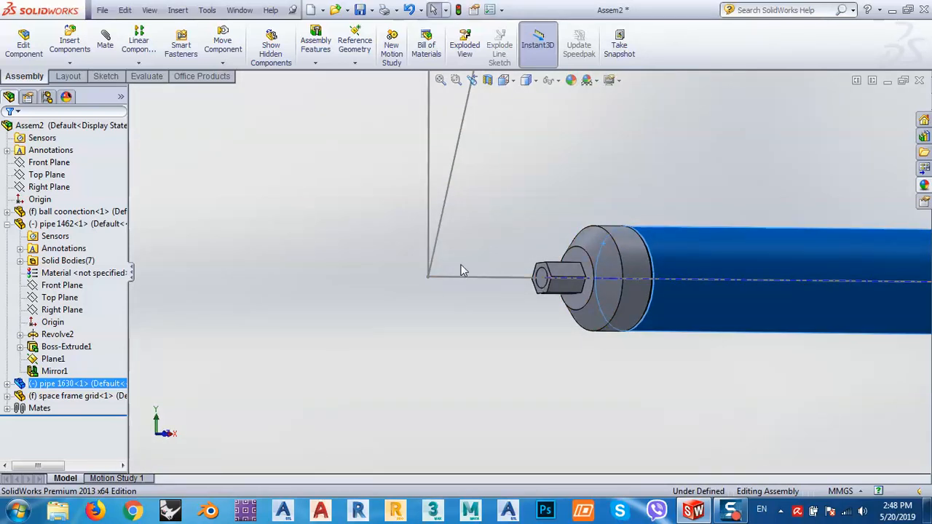
Step: Add a 50 mm distance mate between the grid's lower-left corner node and the hexagonal end face of pipe 1630
click(106, 45)
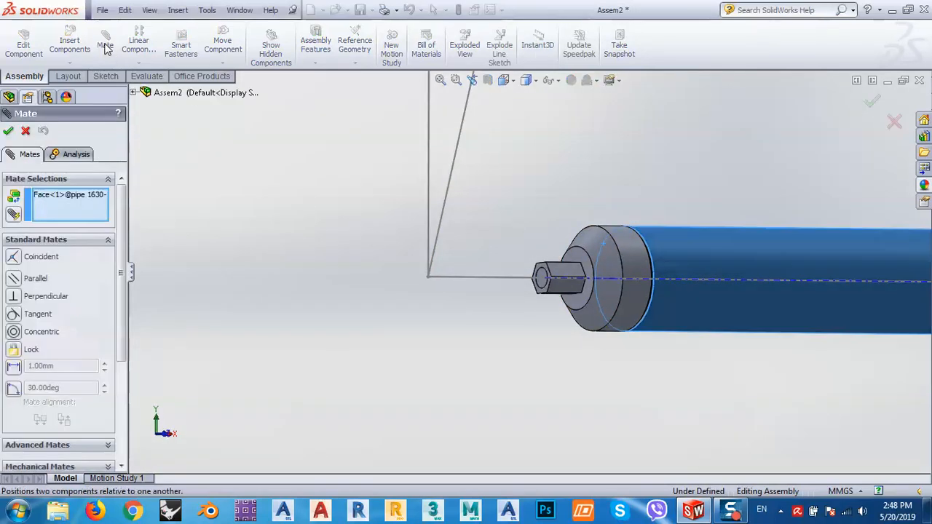
right_click(75, 201)
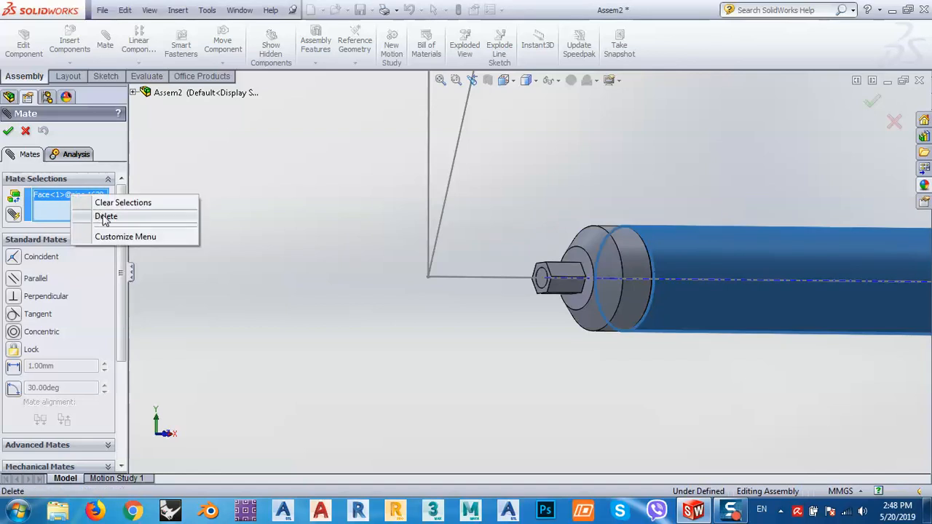
click(104, 215)
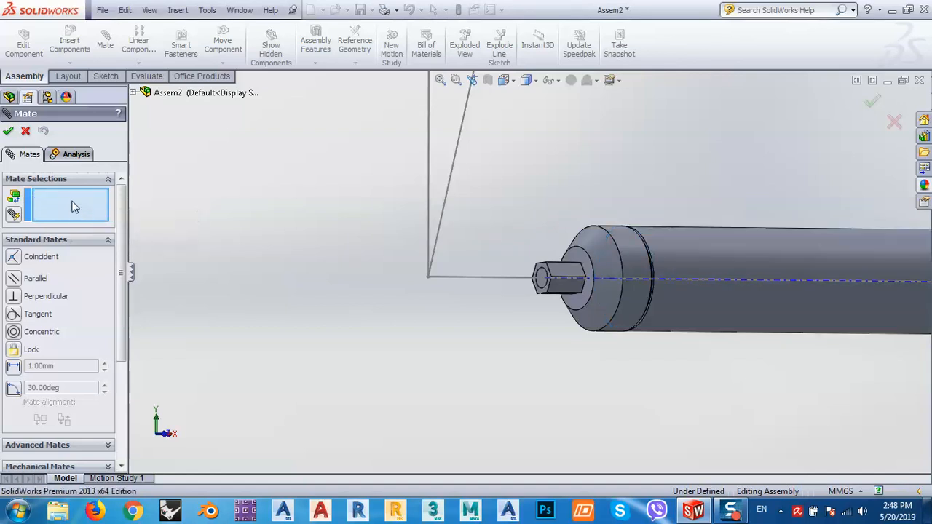
click(428, 277)
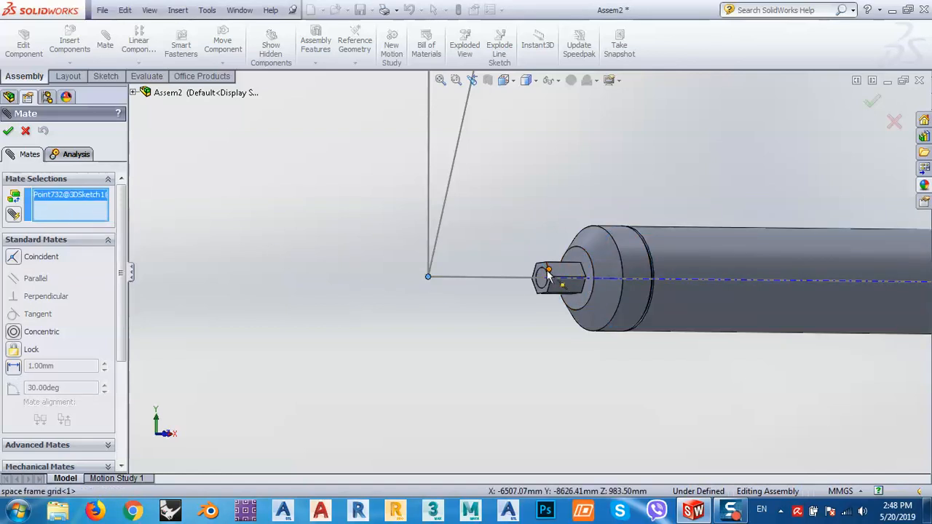
scroll(546, 271, down, 3)
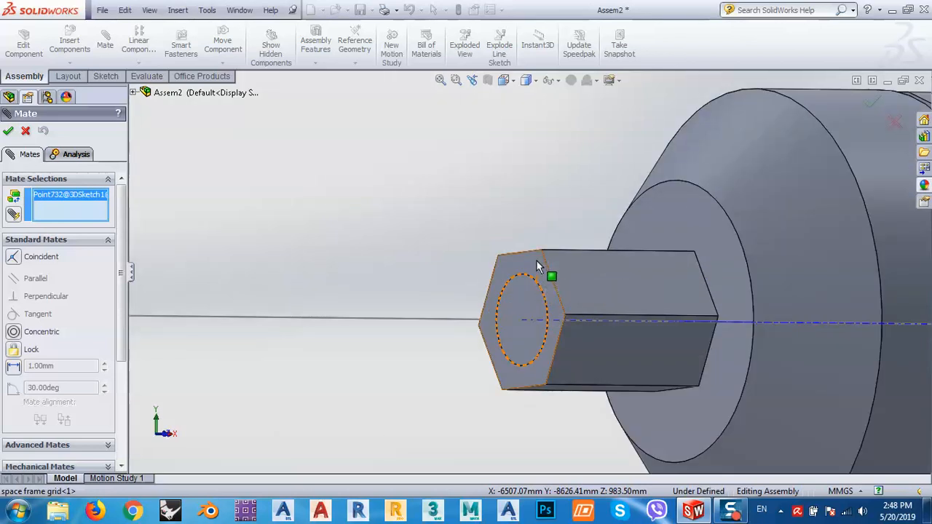
click(537, 267)
scroll(536, 261, up, 4)
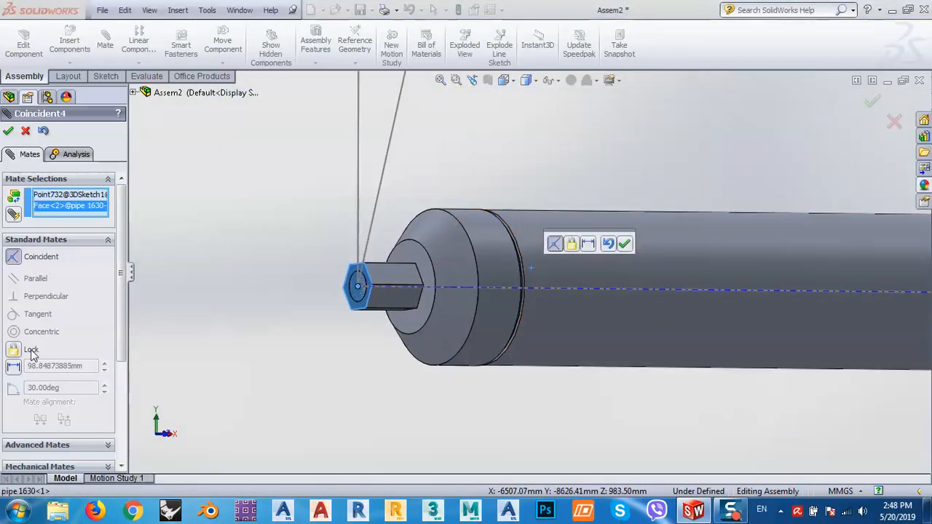
click(13, 366)
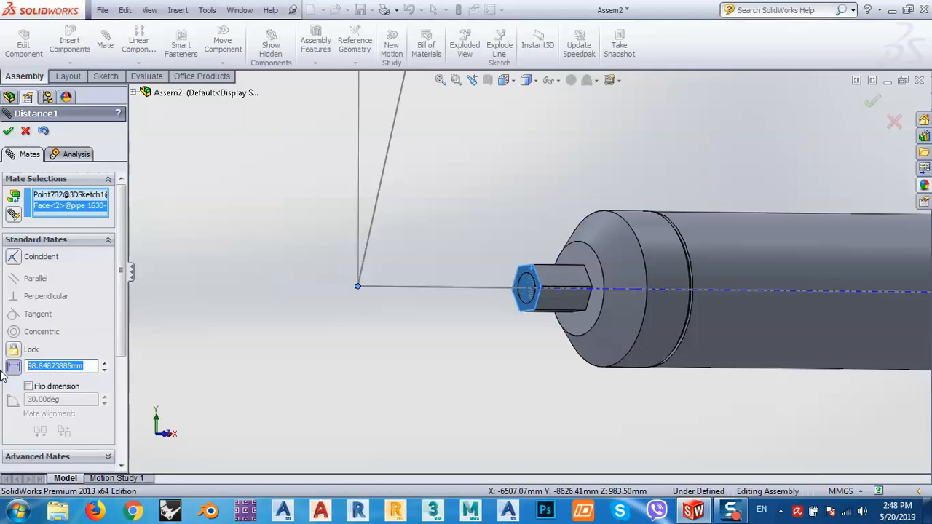
text(50.00mm)
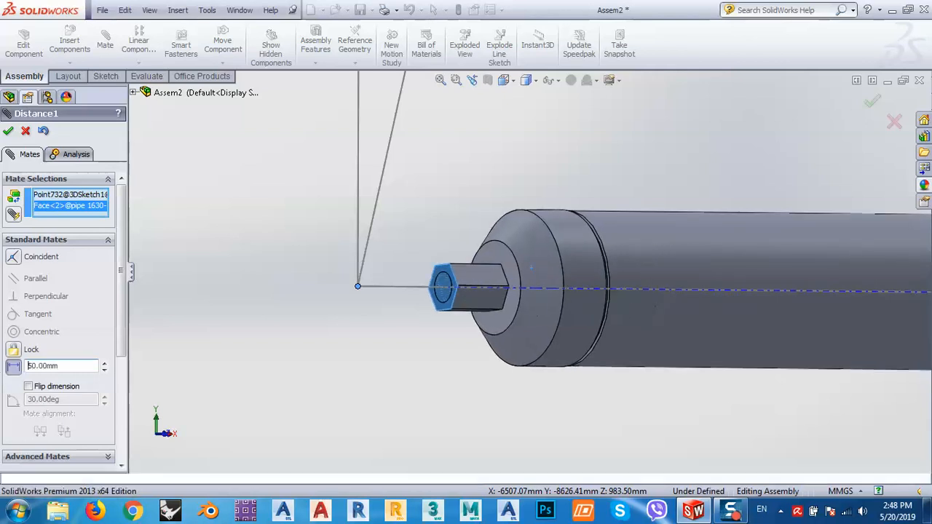
click(8, 131)
Step: Examine how pipe 1630 sits between its two grid nodes, especially the gap at its far end
scroll(351, 320, down, 2)
scroll(335, 333, up, 5)
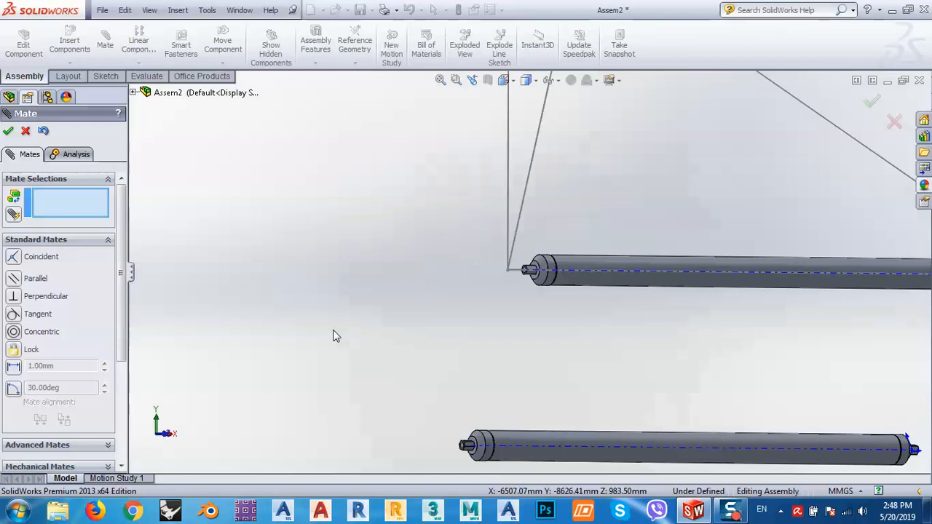
scroll(502, 342, up, 4)
middle_drag(720, 305, 678, 324)
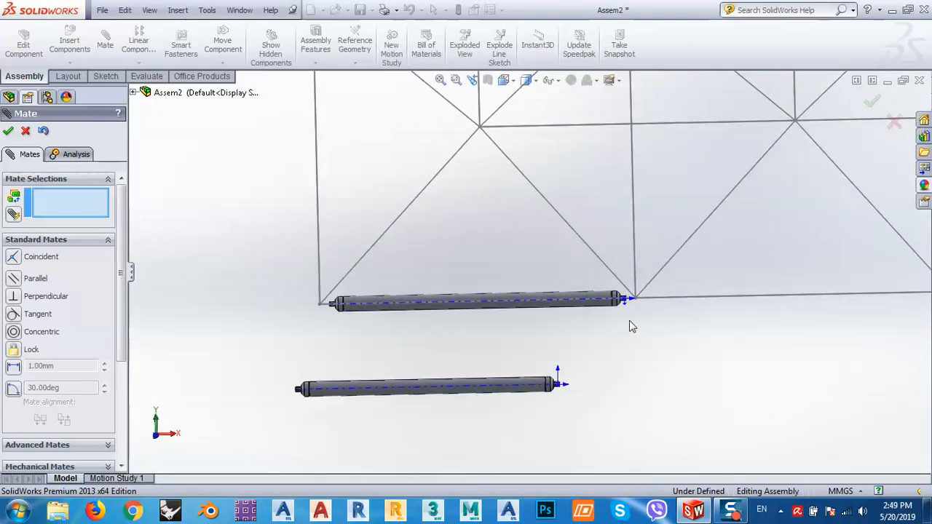
scroll(631, 306, up, 2)
scroll(628, 284, down, 6)
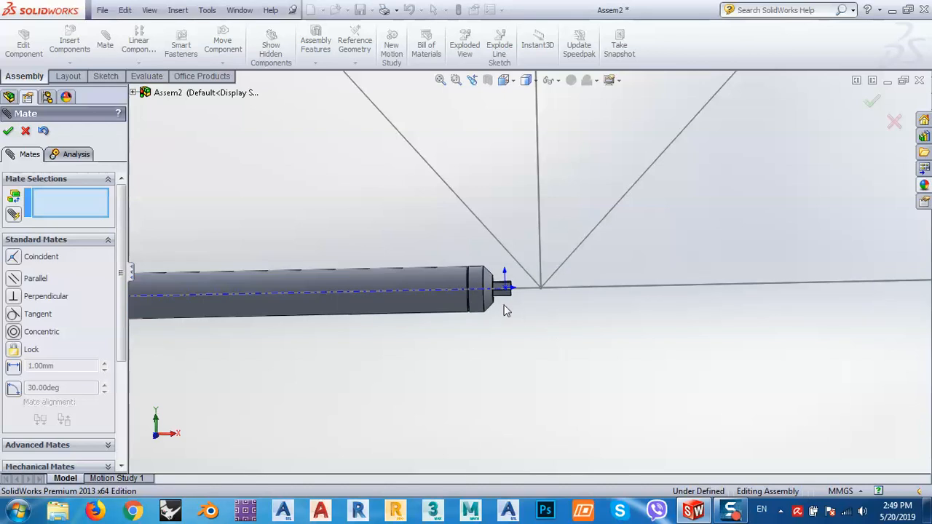
scroll(399, 262, down, 5)
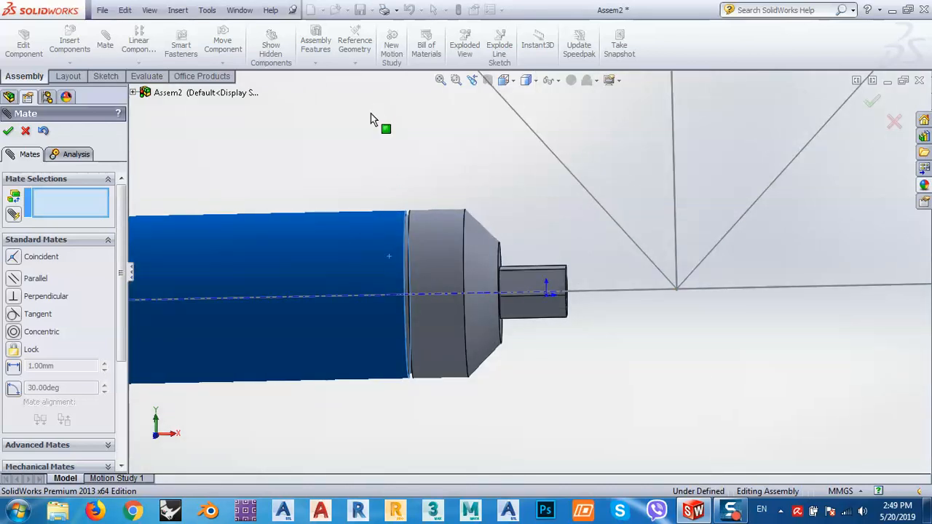
scroll(582, 293, up, 4)
scroll(578, 280, up, 5)
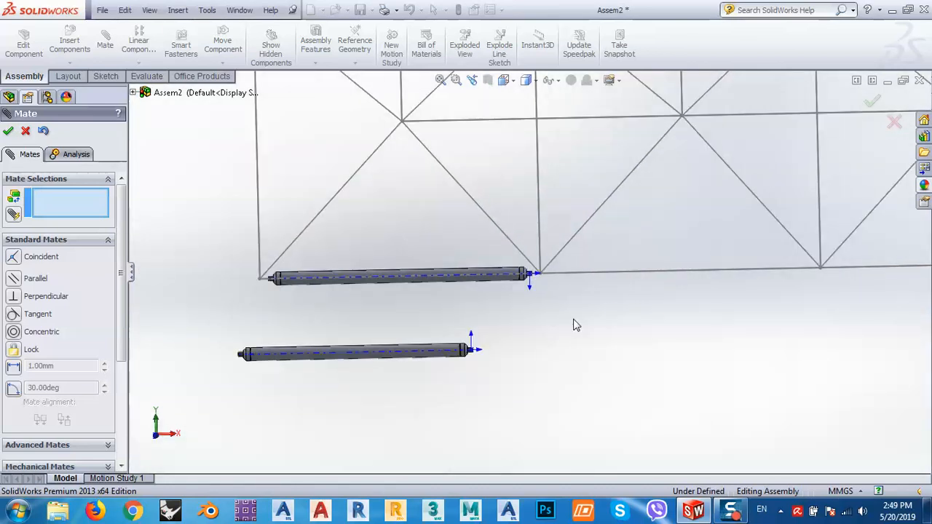
middle_drag(448, 308, 476, 333)
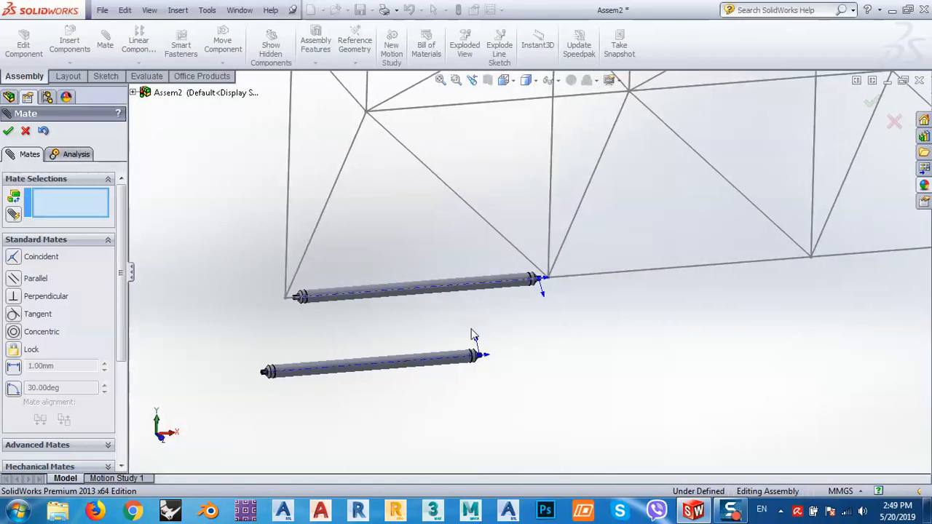
scroll(381, 290, down, 5)
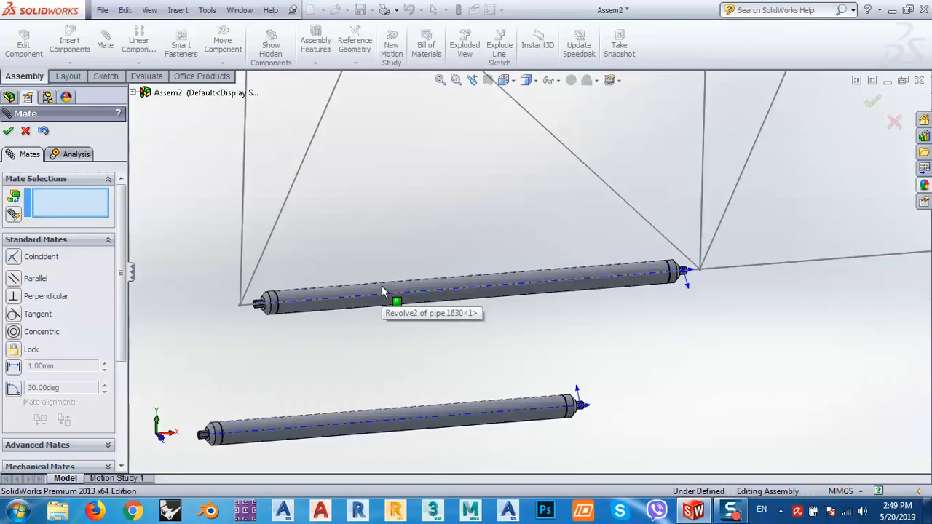
Step: Try to copy pipe 1630 with its mates, leaving the new mate references empty
click(382, 291)
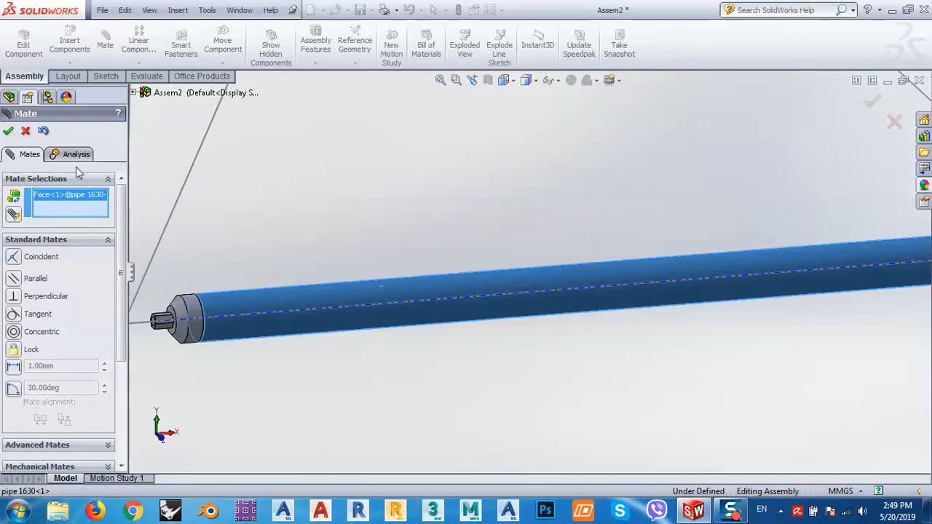
click(25, 132)
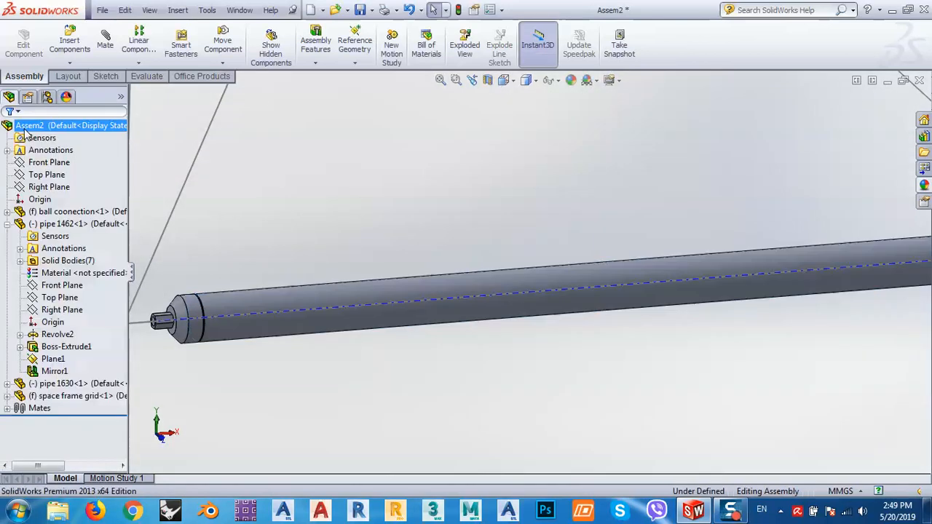
click(250, 301)
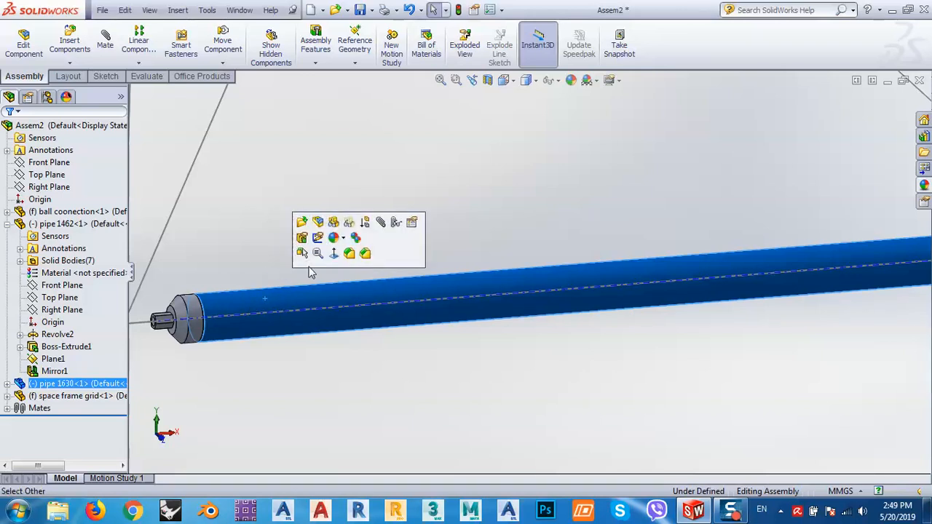
right_click(275, 299)
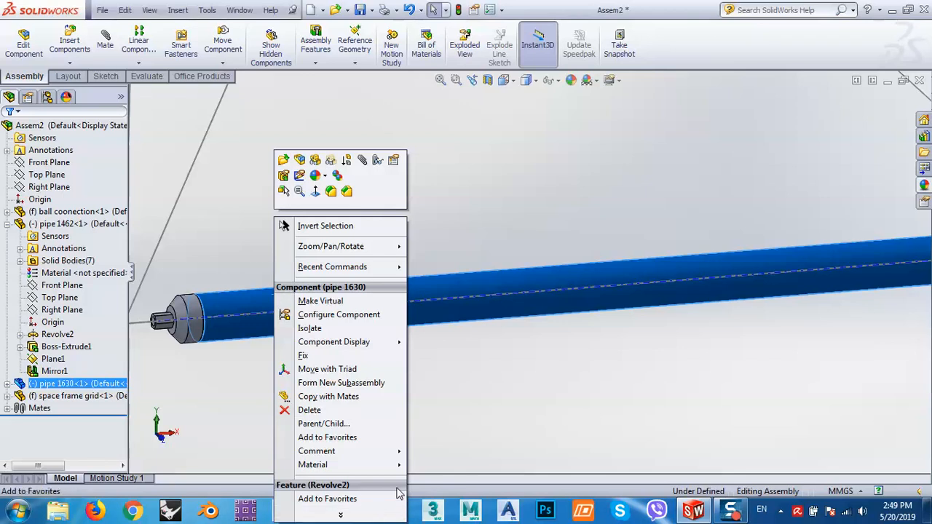
click(326, 398)
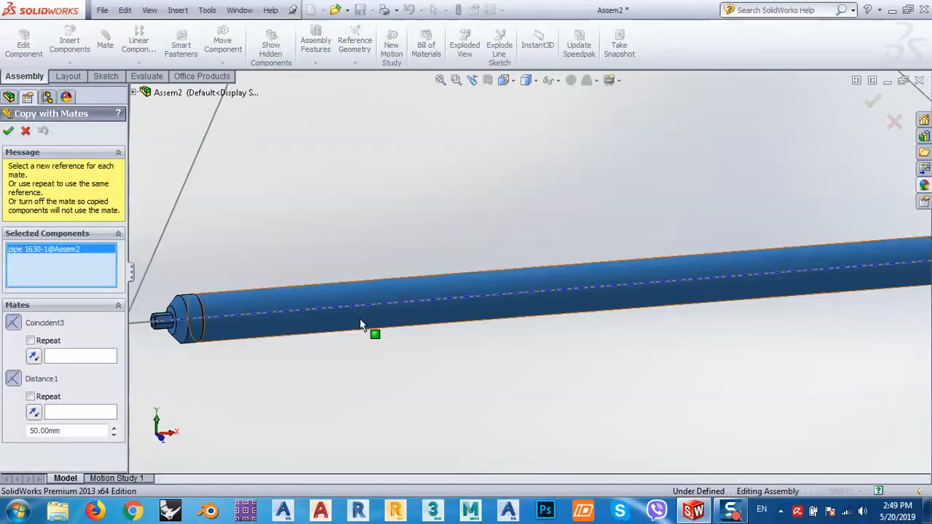
scroll(516, 230, up, 5)
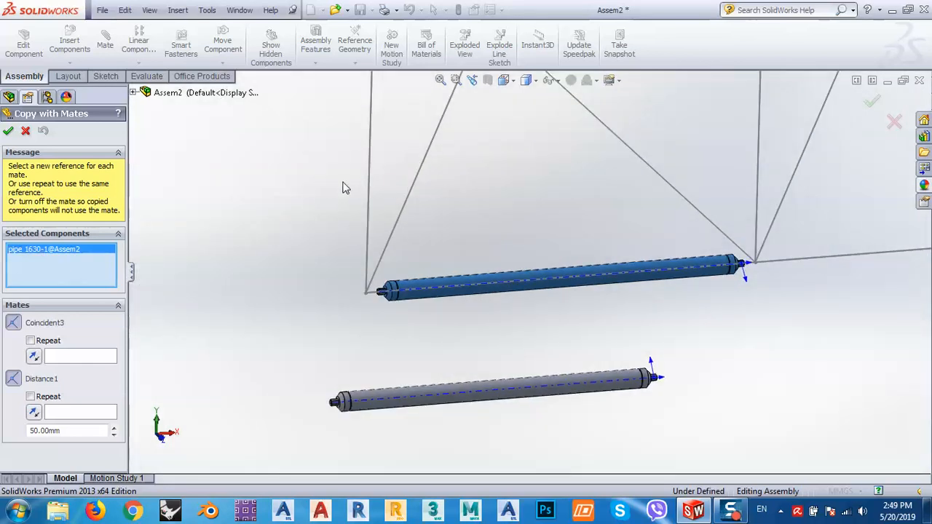
click(8, 131)
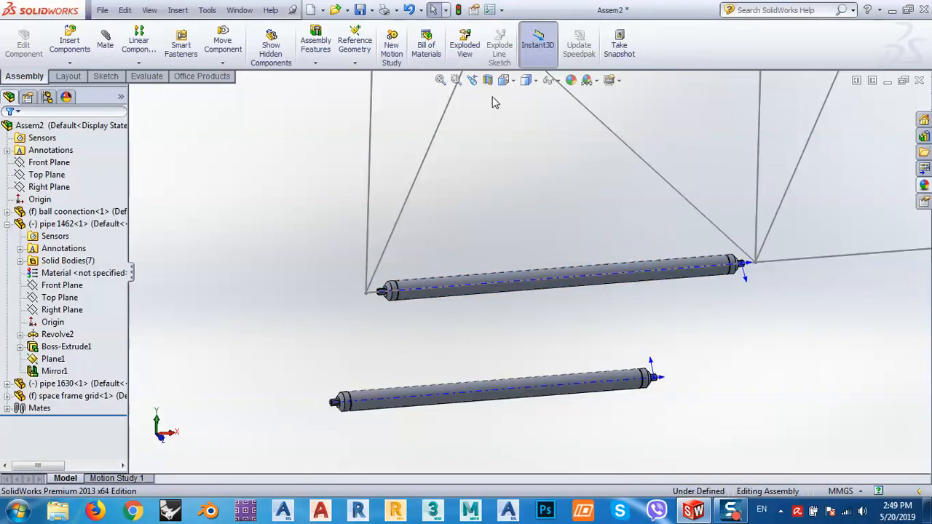
Step: Mate the hexagonal end face of pipe 1630 again at a distance of 50 mm from the grid's lower-left corner node
scroll(502, 264, down, 10)
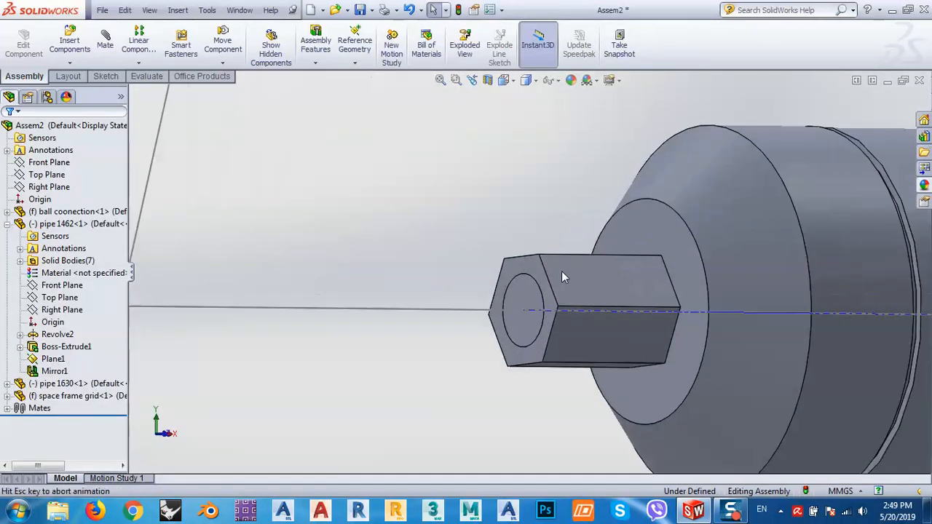
scroll(543, 308, up, 5)
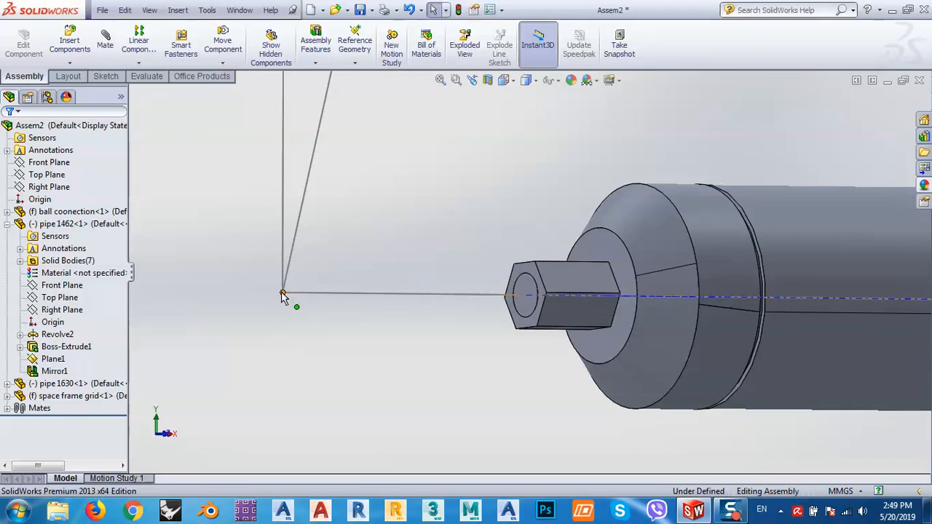
click(282, 292)
click(106, 48)
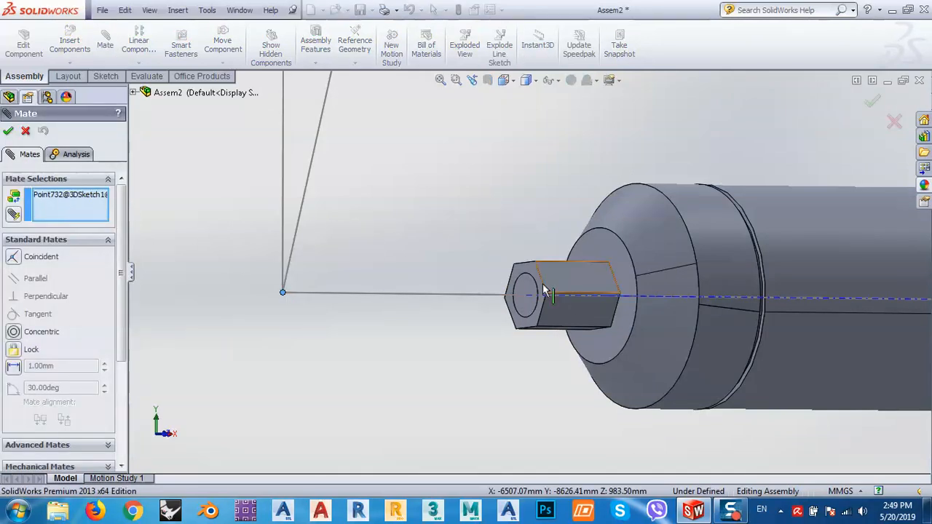
click(526, 269)
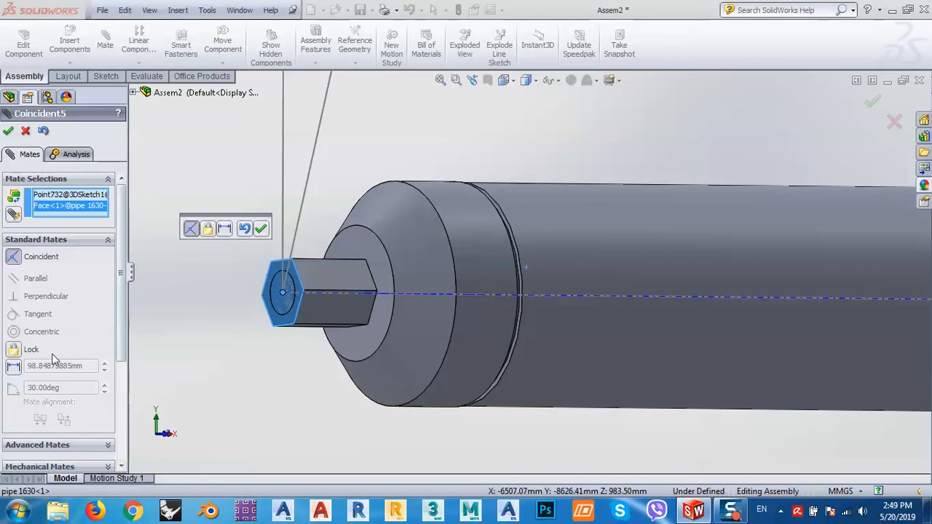
click(13, 367)
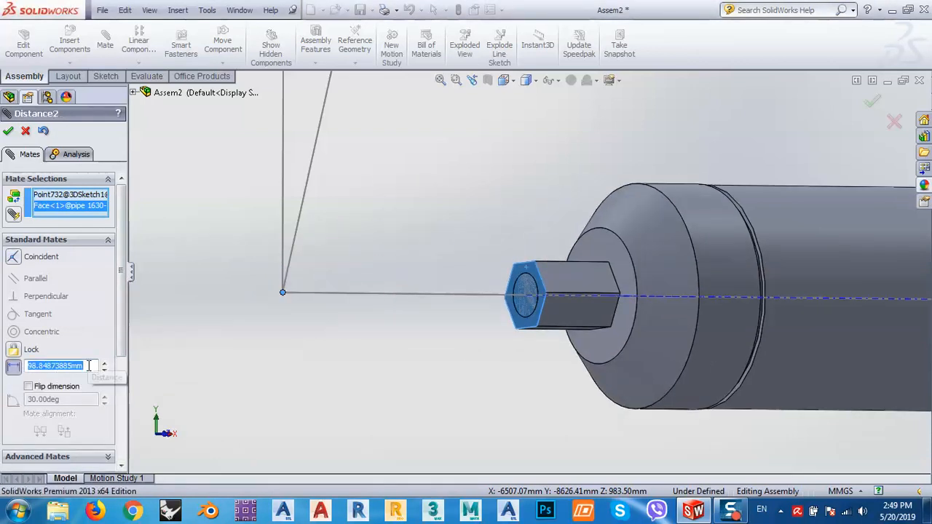
key(Return)
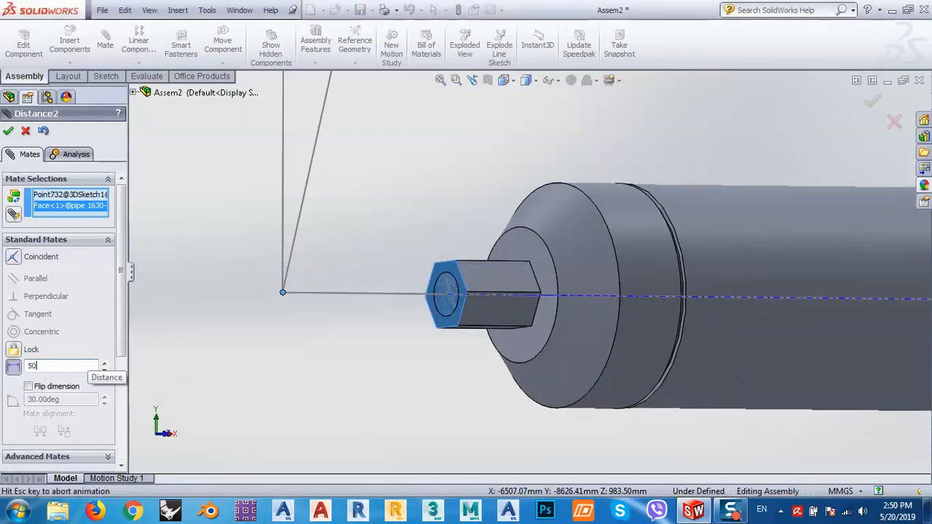
click(8, 131)
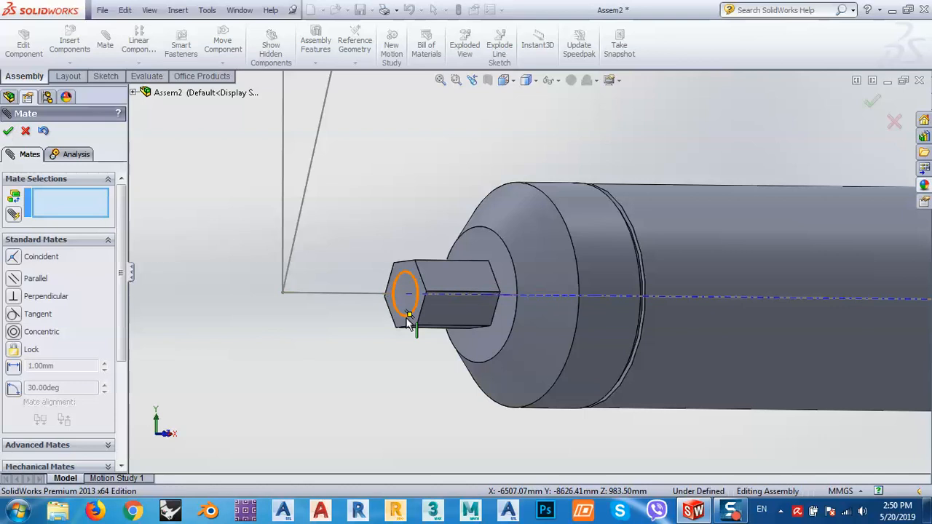
click(26, 132)
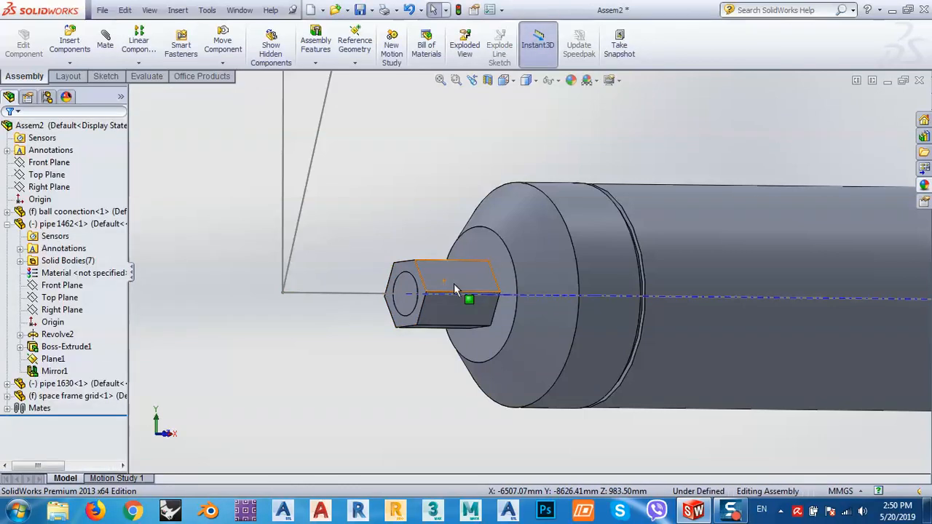
Step: Insert a second instance of pipe 1630 in the empty area beside the grid's lower-left corner
scroll(505, 233, up, 10)
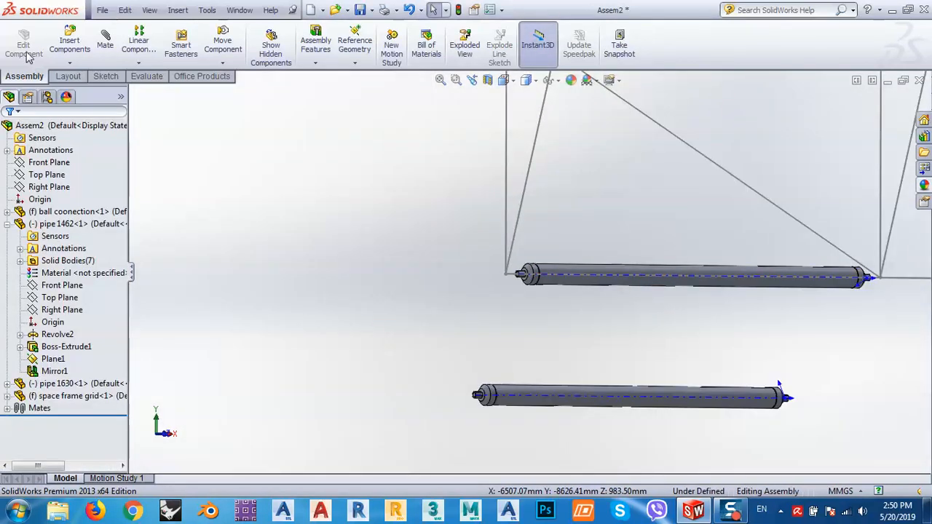
click(69, 42)
click(57, 370)
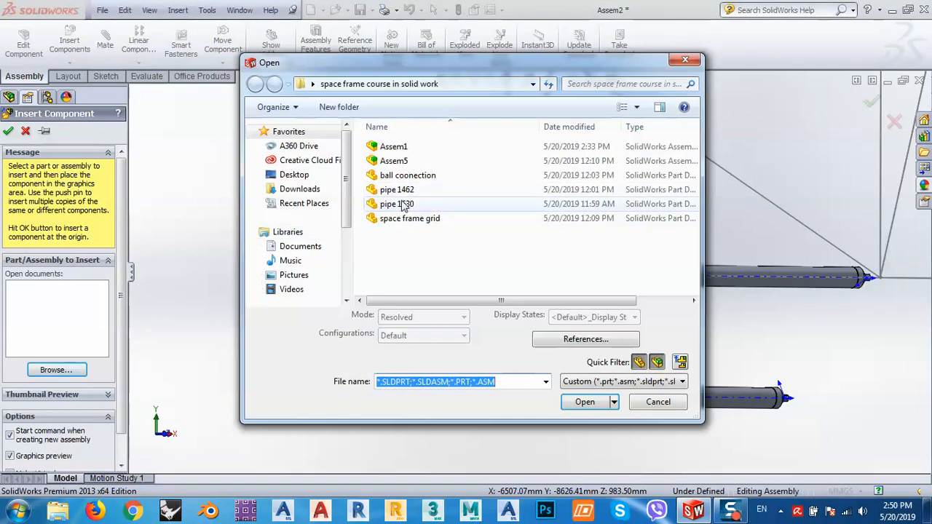
double_click(393, 204)
click(320, 210)
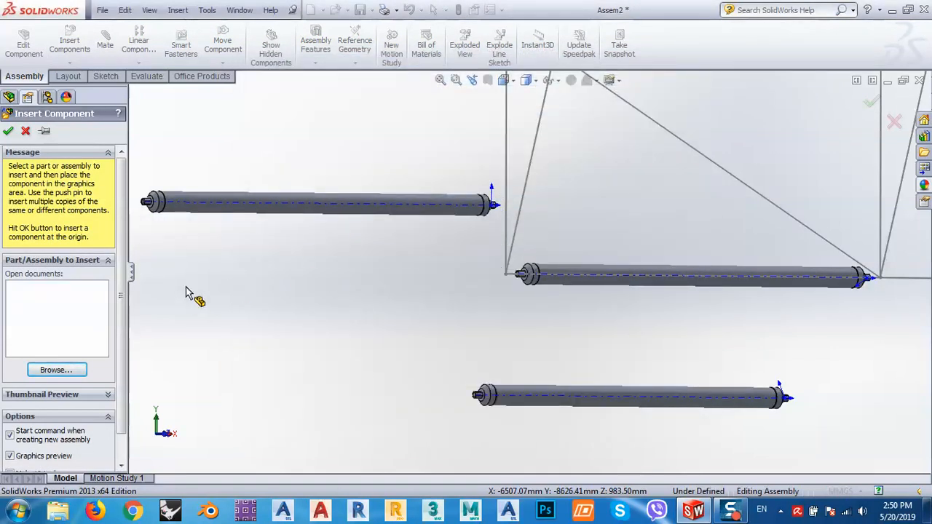
click(251, 214)
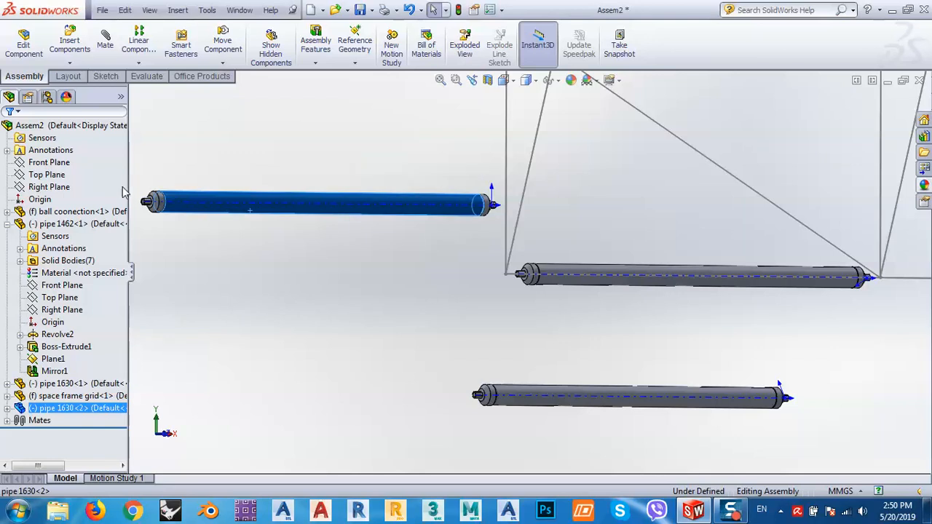
Step: Insert a third instance of pipe 1630 in the empty area just below the second instance
click(70, 40)
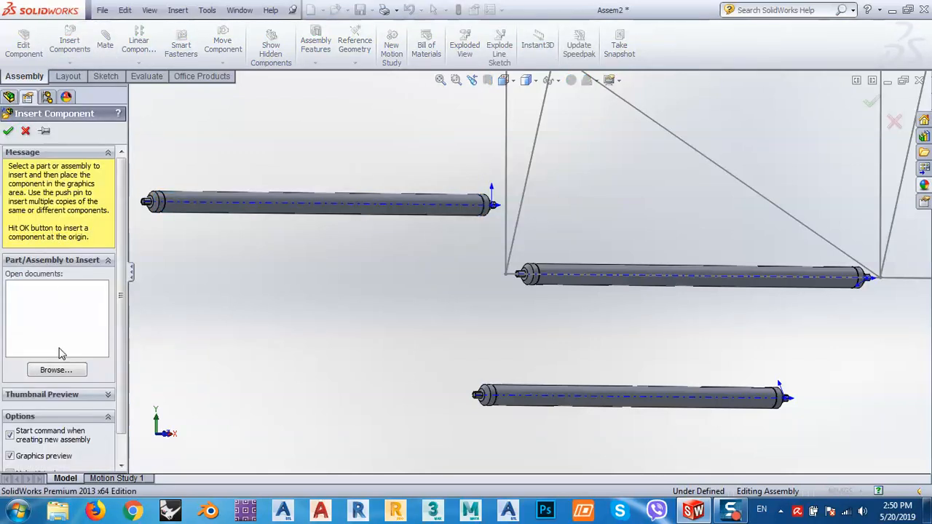
click(67, 370)
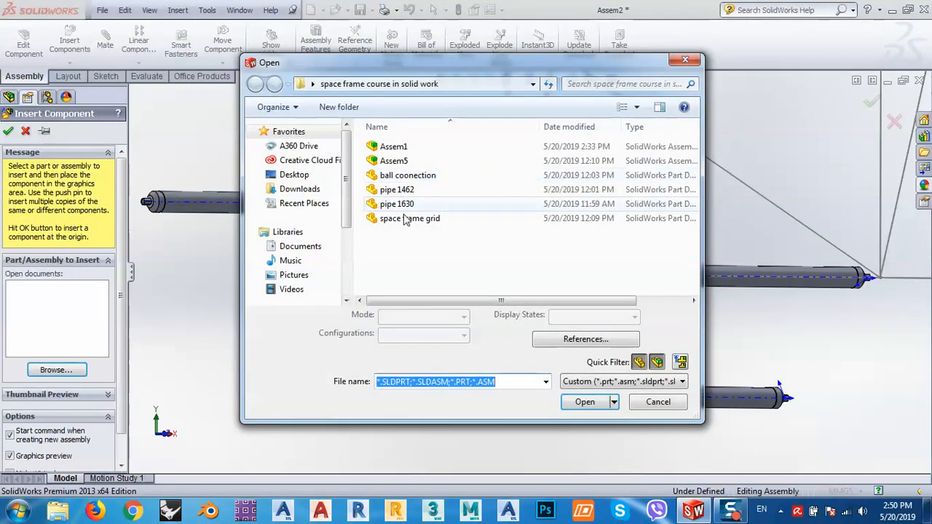
click(406, 207)
click(583, 402)
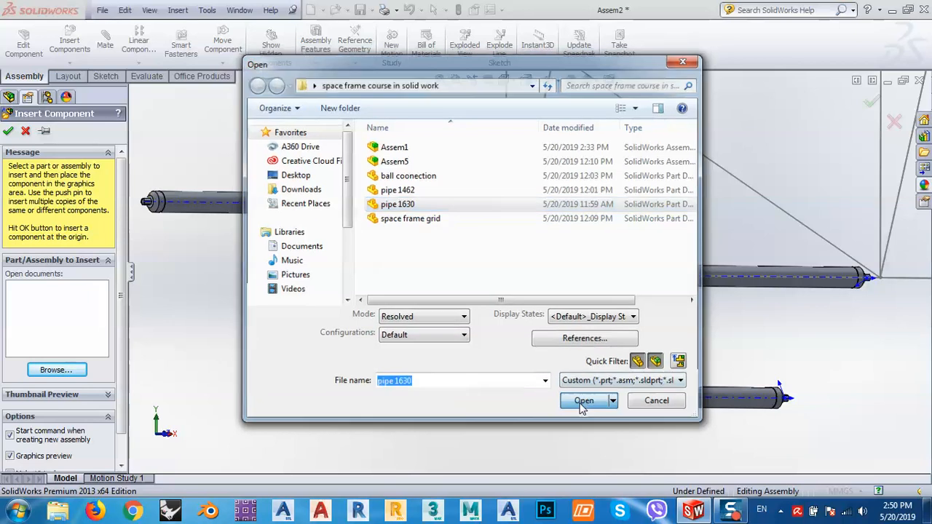
click(306, 291)
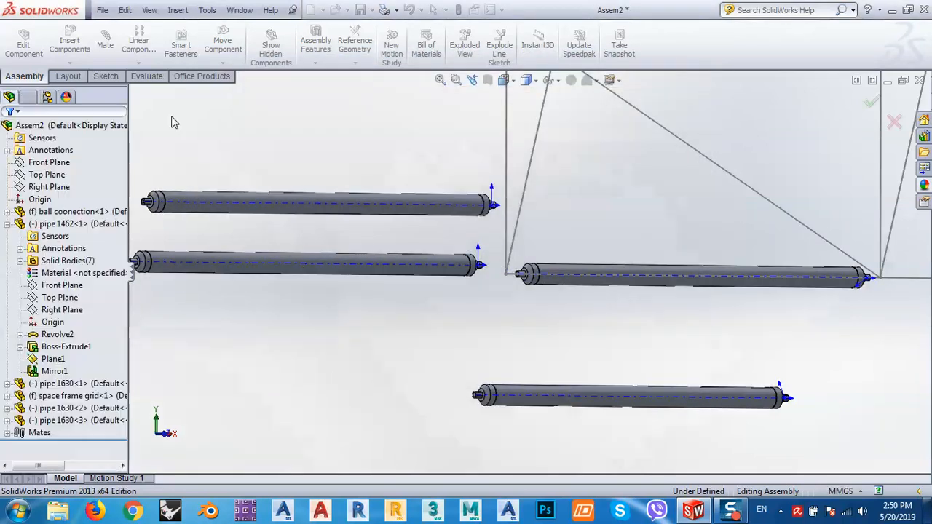
Step: Insert a fourth instance of pipe 1630 below the third one, beside the grid's corner
click(81, 39)
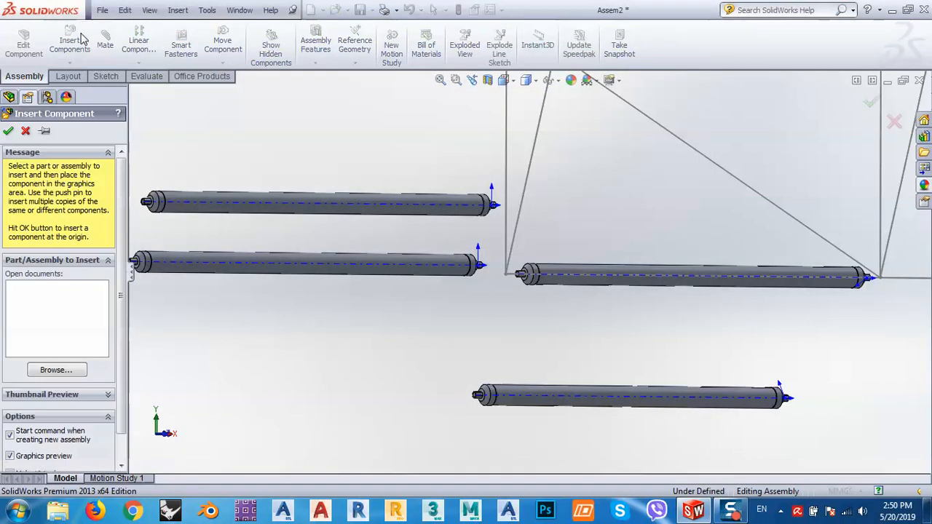
click(56, 370)
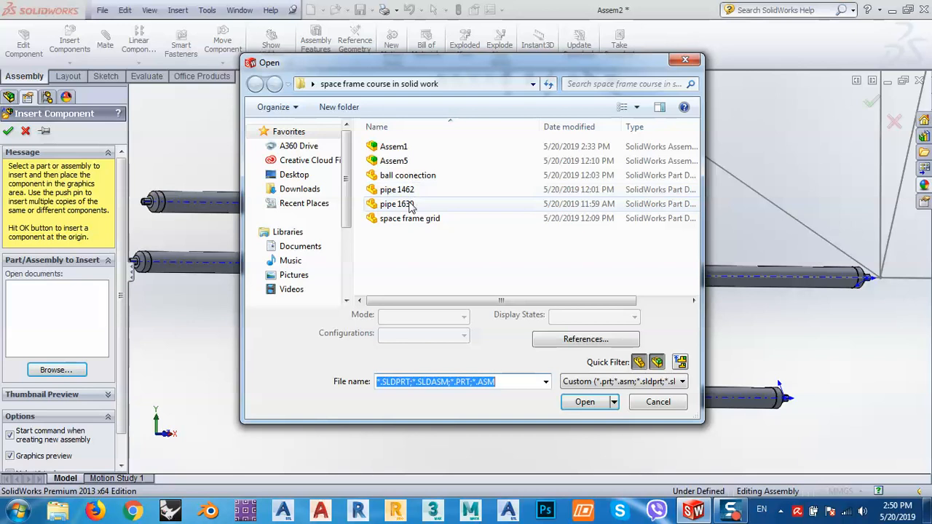
click(408, 204)
double_click(408, 203)
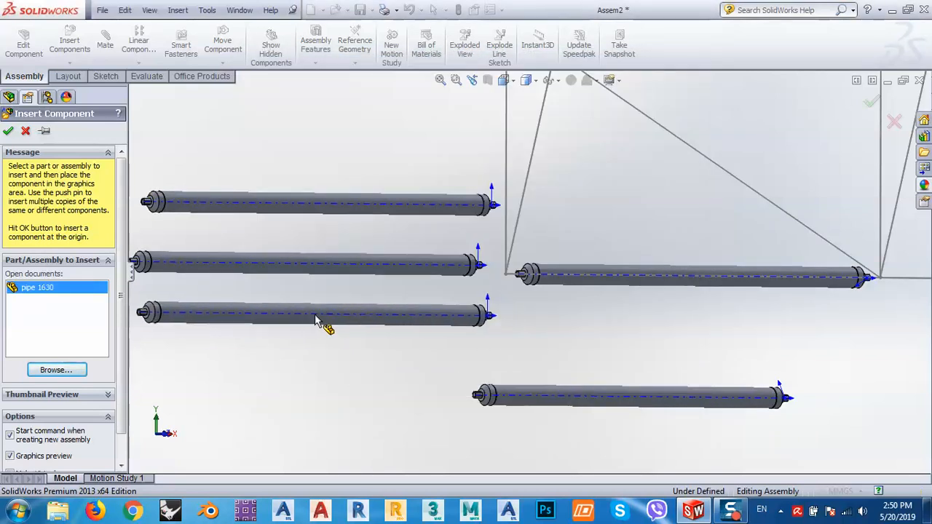
click(453, 344)
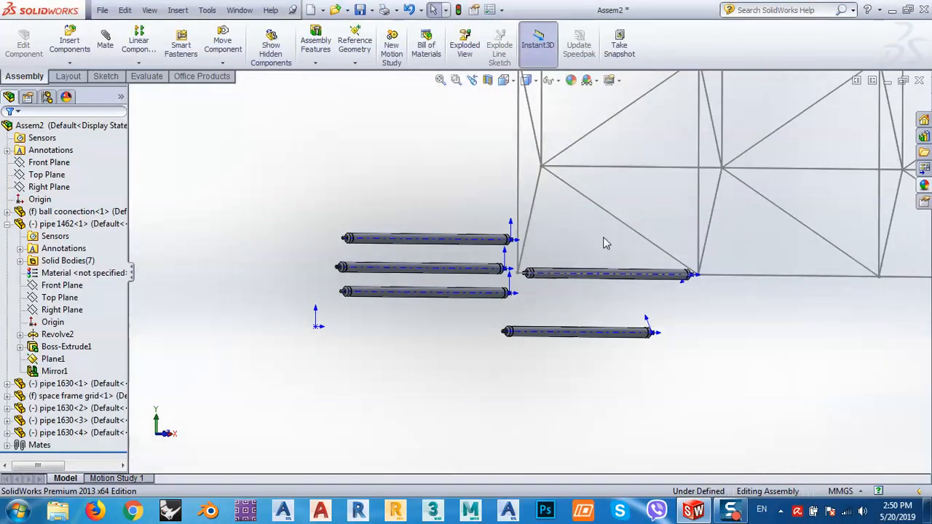
Step: Mate the axis of the second pipe 1630 instance coincident with the outer grid line running from the corner node to the neighbouring edge node
middle_drag(603, 237, 528, 264)
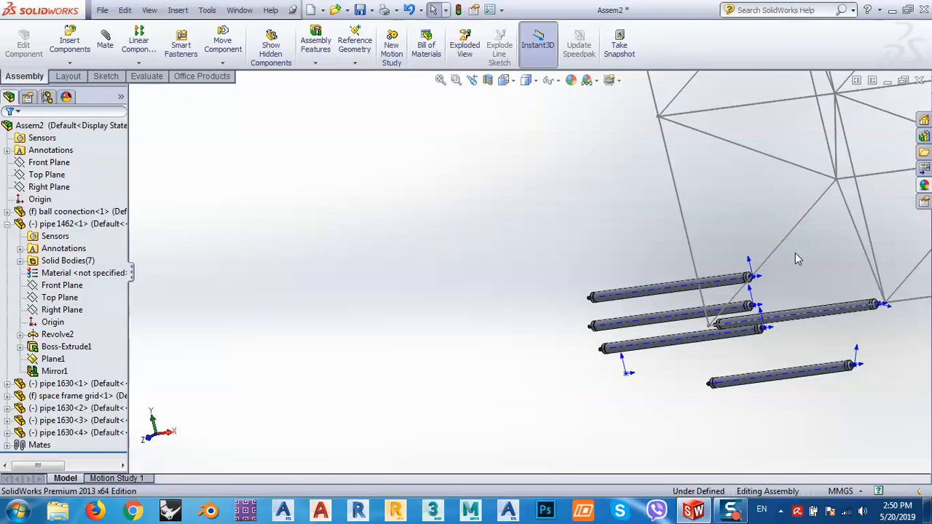
middle_drag(795, 260, 655, 233)
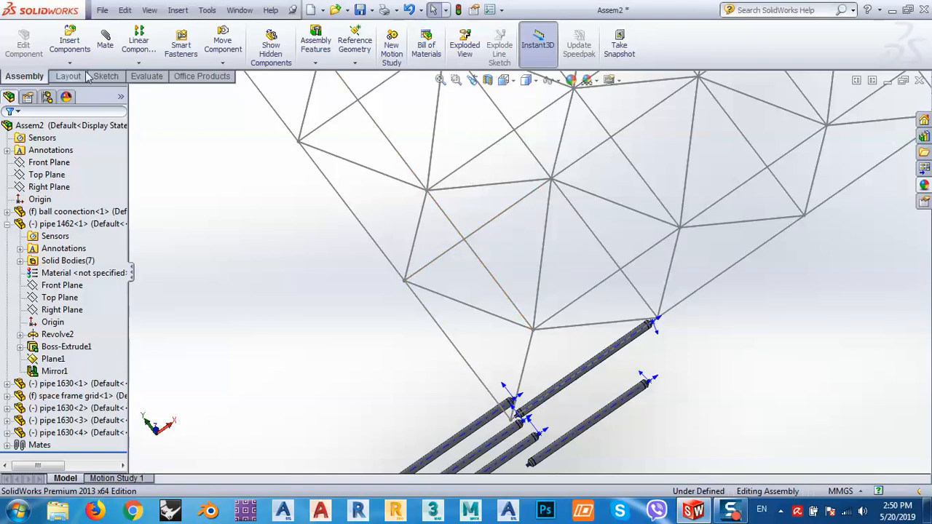
click(475, 374)
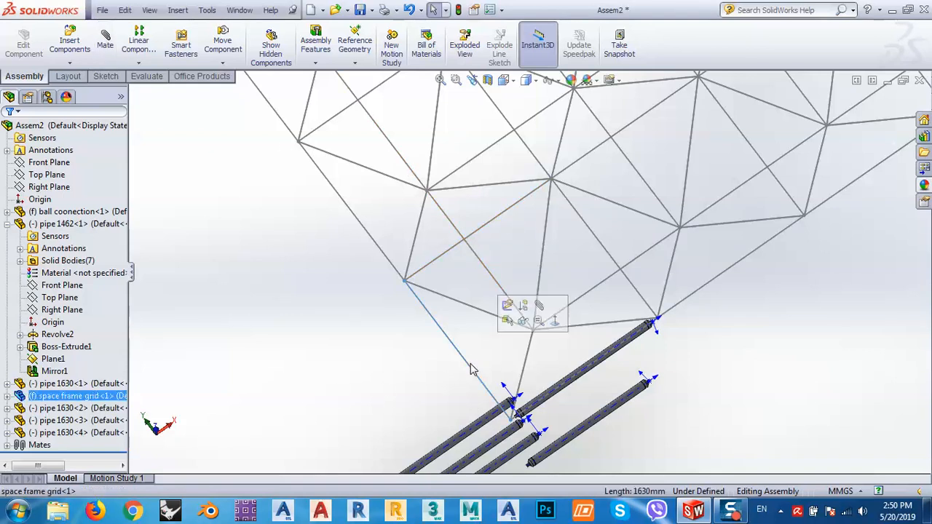
click(106, 42)
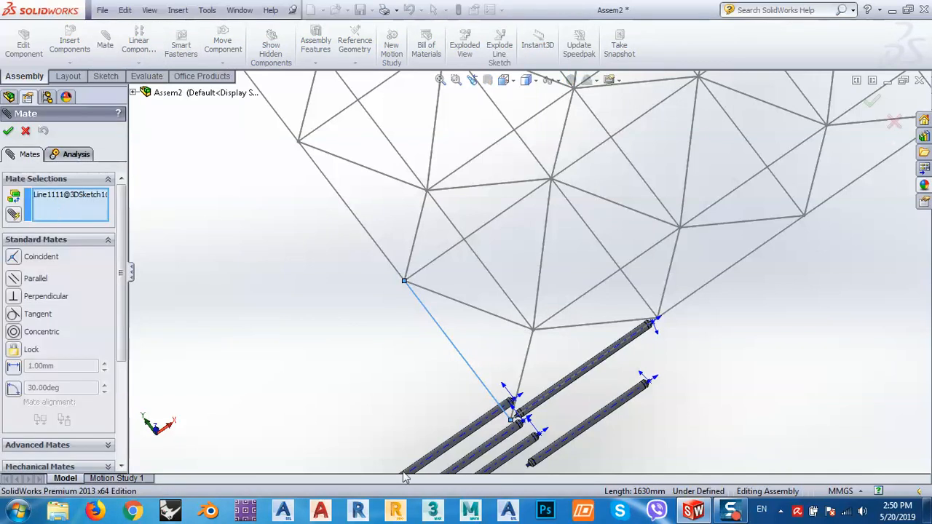
click(446, 452)
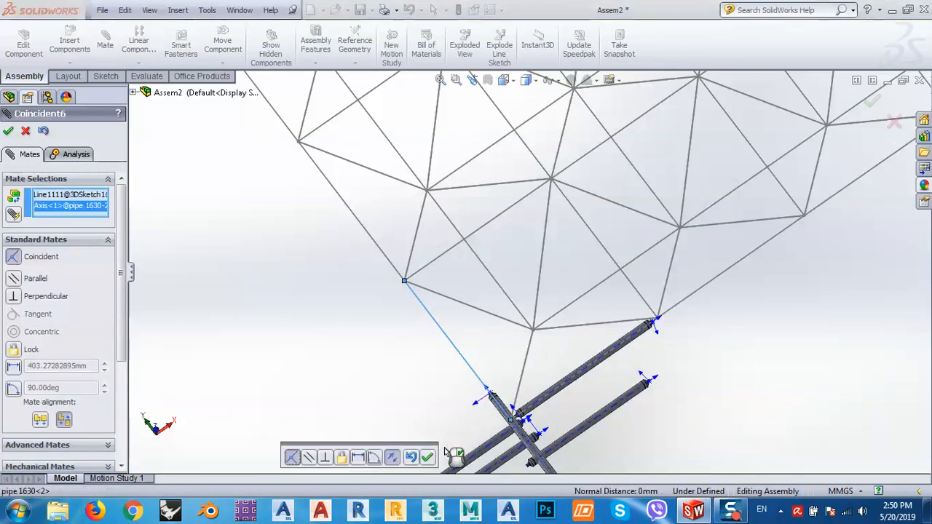
click(8, 130)
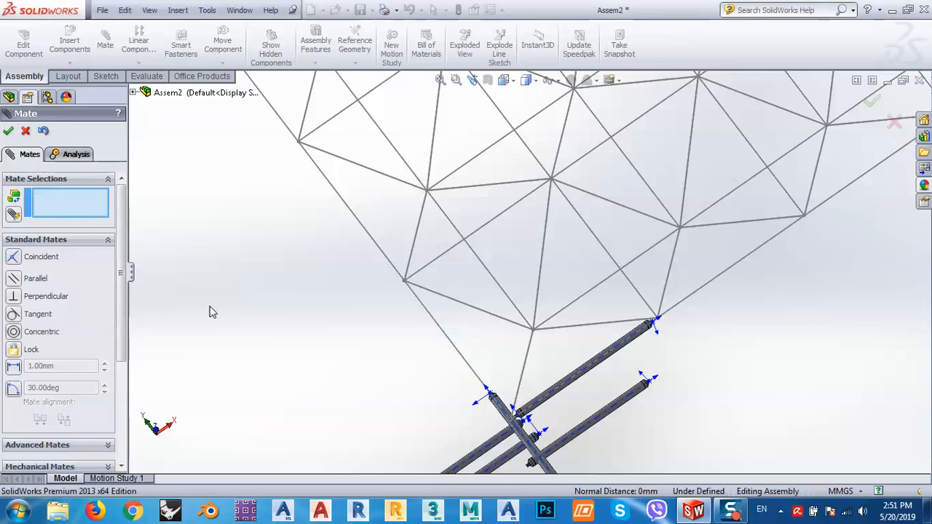
Step: Slide the second pipe 1630 instance along its grid line until its near end clears the corner node
click(503, 420)
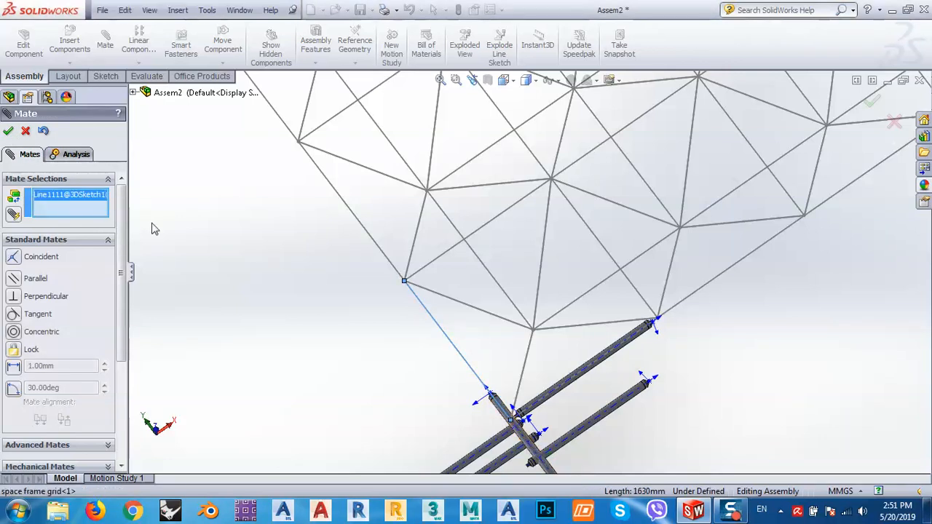
click(26, 131)
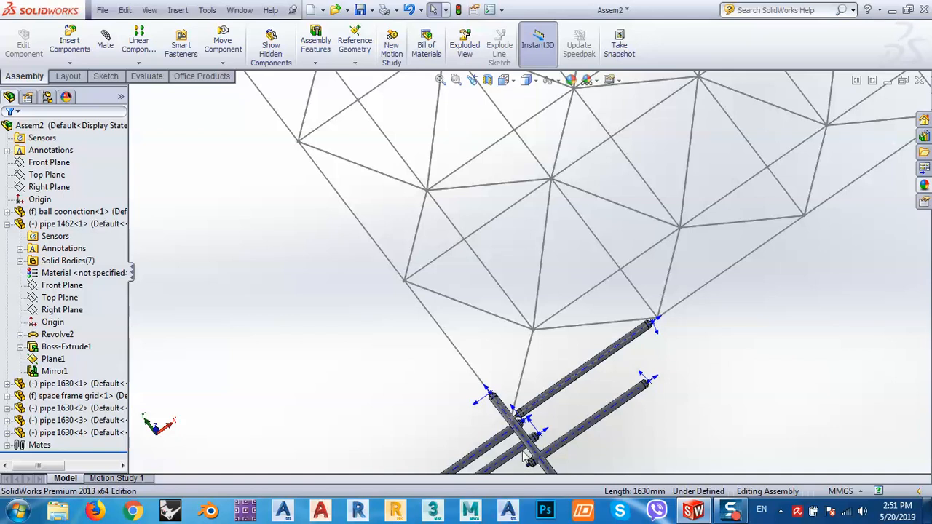
drag(519, 437, 393, 297)
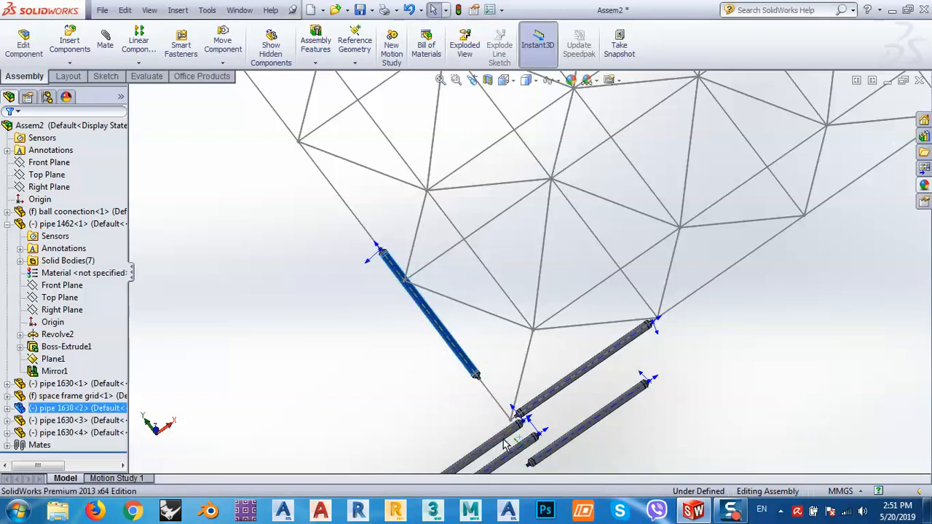
Step: Mate the hexagonal end face of the second pipe 1630 instance at a distance of 50 mm from the grid's corner node
scroll(509, 459, down, 4)
scroll(429, 256, down, 3)
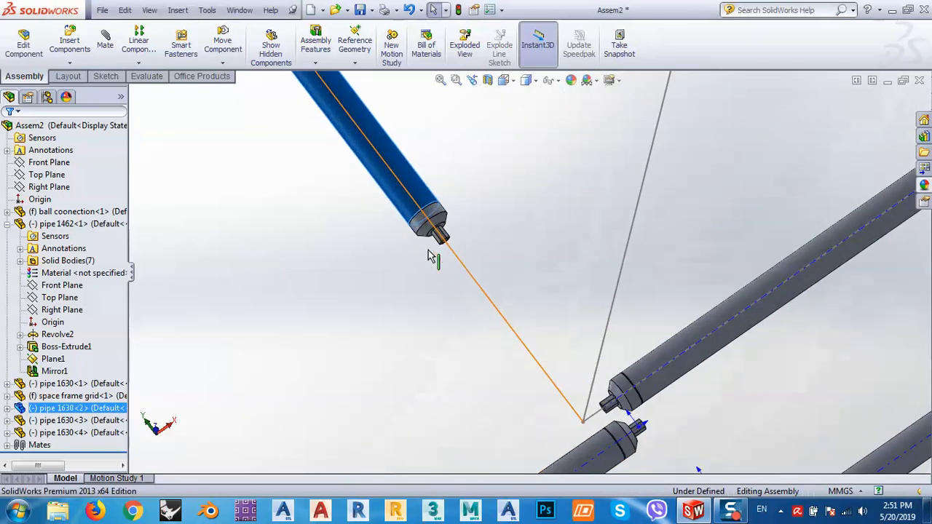
scroll(470, 260, down, 4)
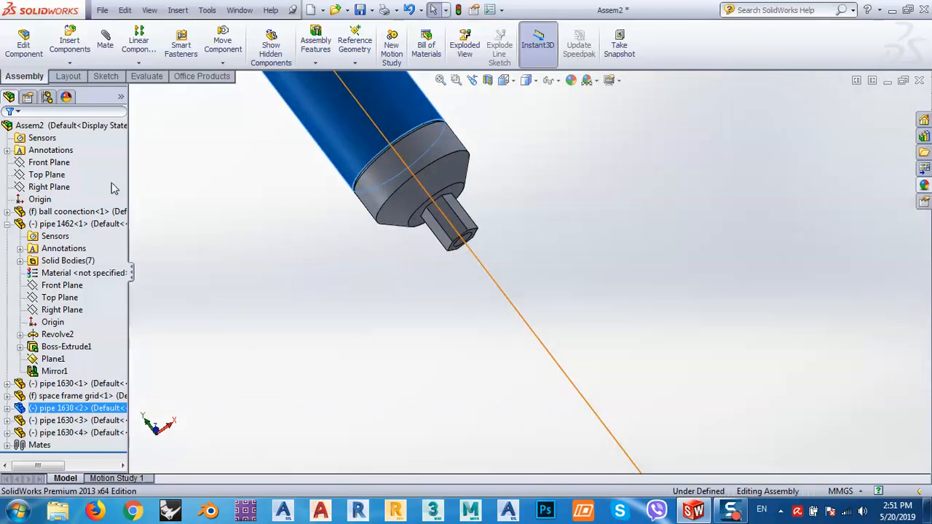
scroll(234, 239, up, 3)
scroll(530, 358, up, 2)
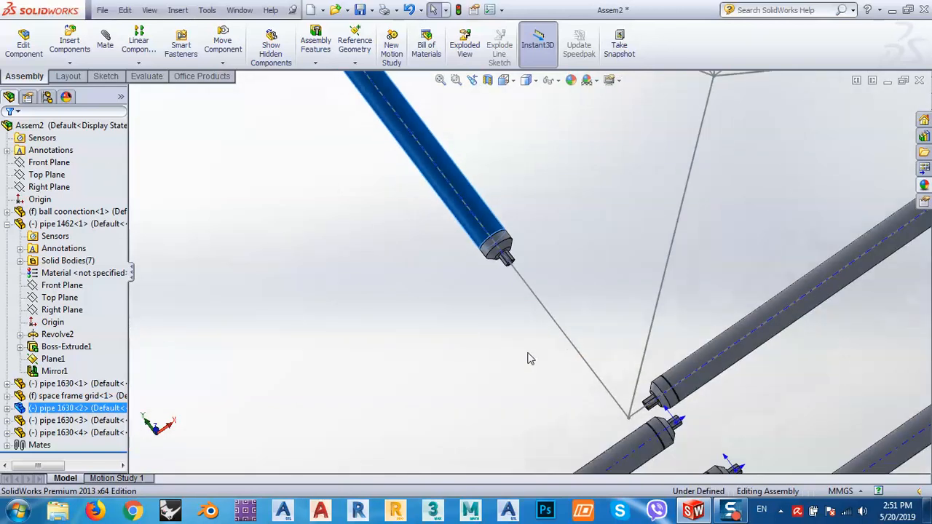
click(628, 418)
click(105, 44)
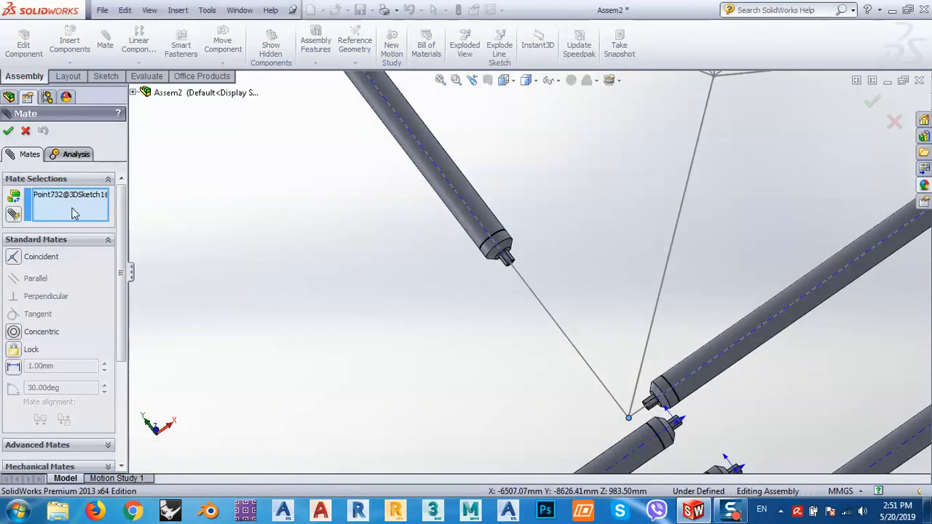
scroll(521, 264, down, 10)
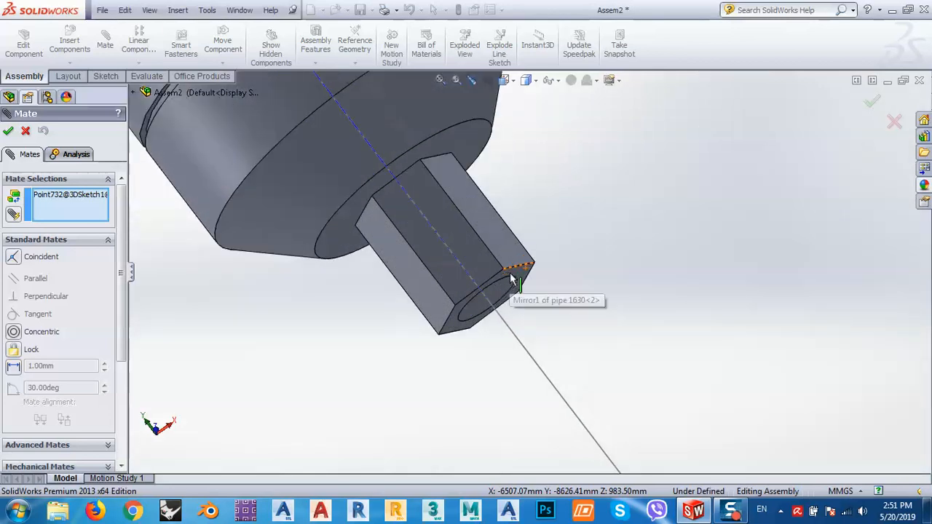
click(530, 277)
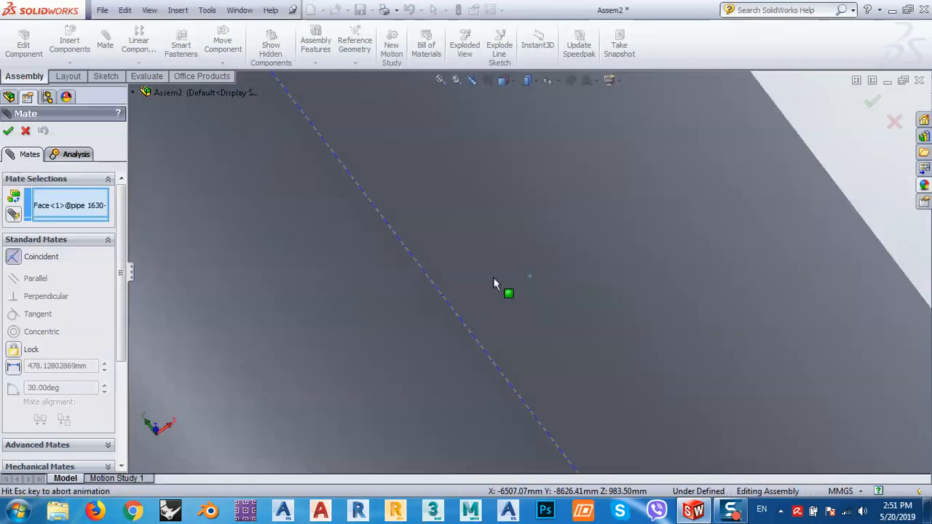
click(28, 367)
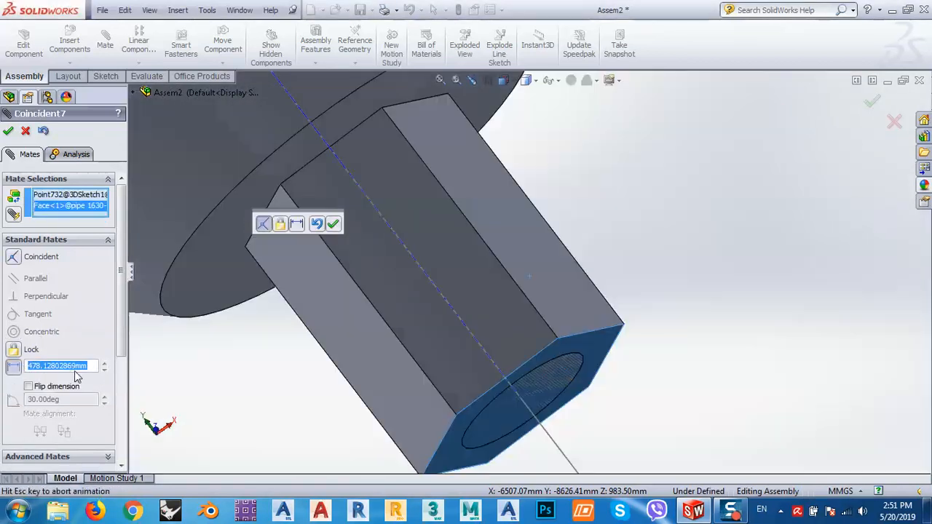
text(50)
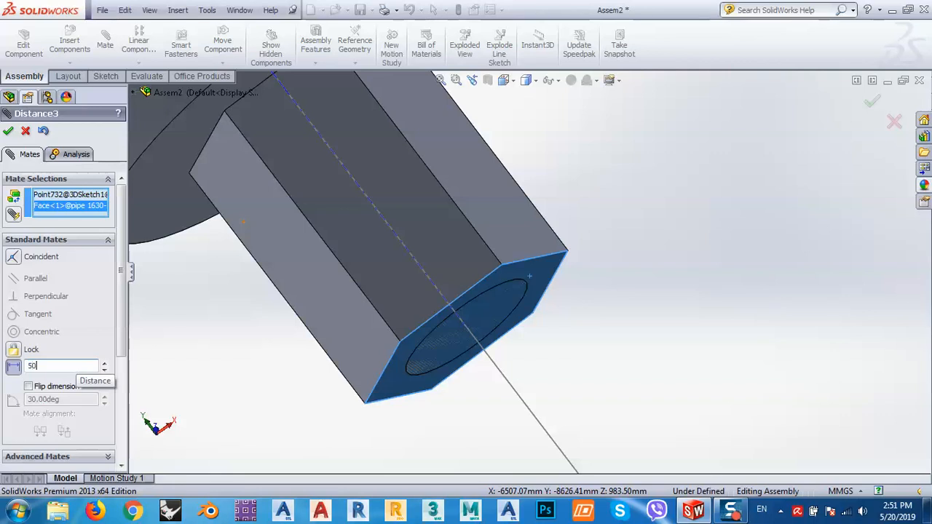
key(Return)
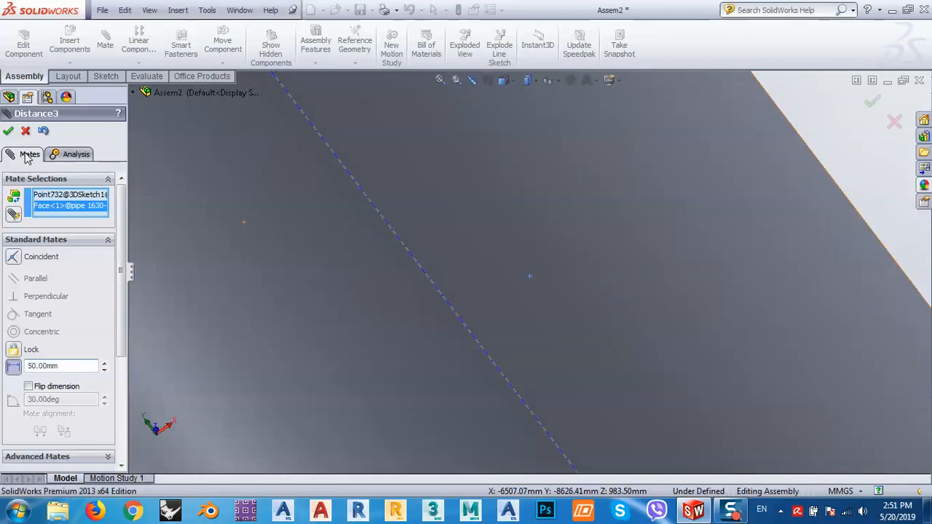
click(8, 131)
Step: Mate the axis of the third pipe 1630 instance coincident with the grid line parallel to the first pipe, starting at the second pipe's far node
scroll(495, 233, up, 10)
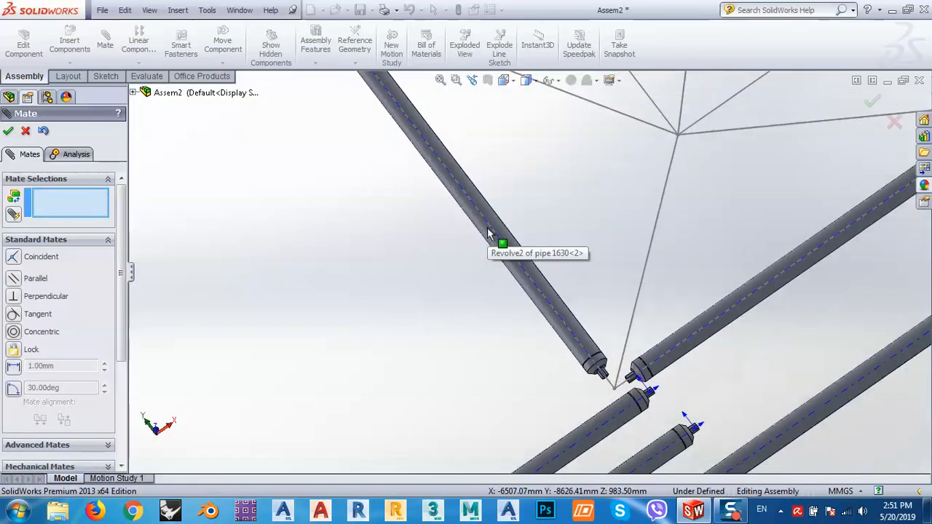
scroll(492, 313, up, 5)
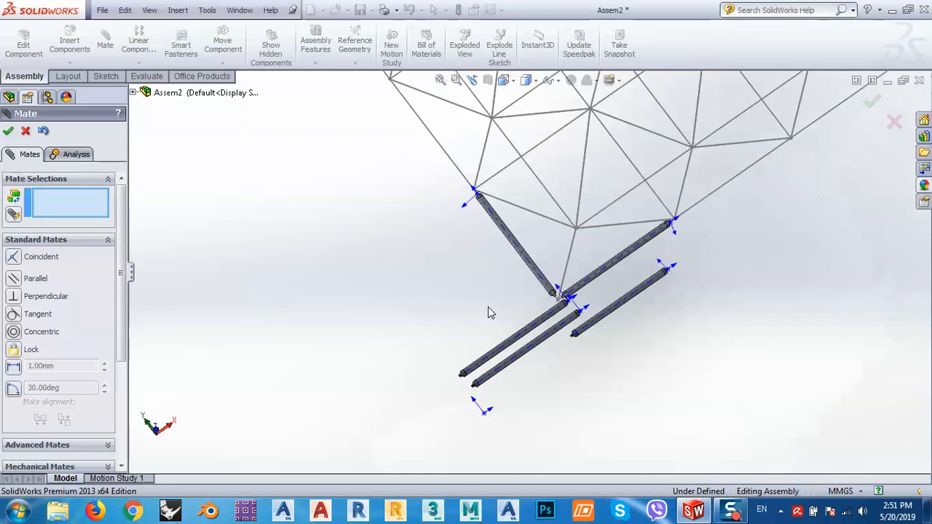
click(500, 176)
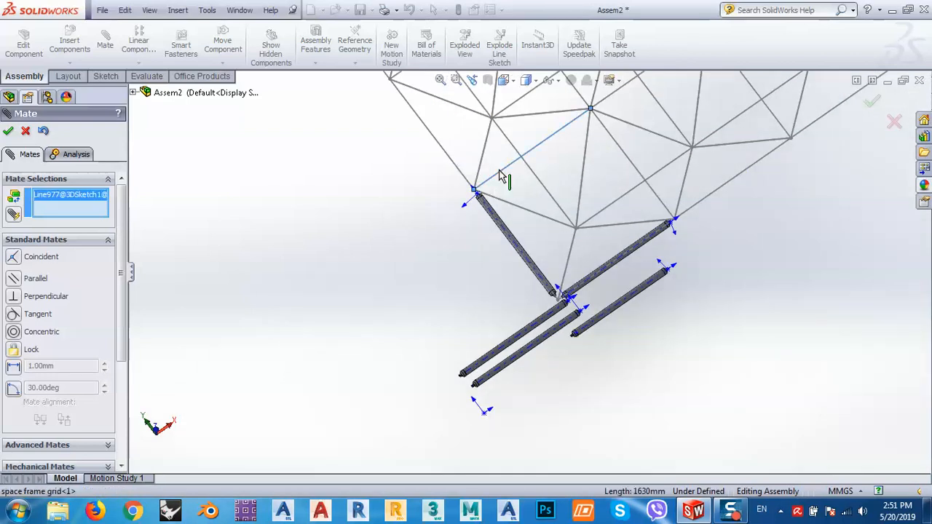
click(519, 344)
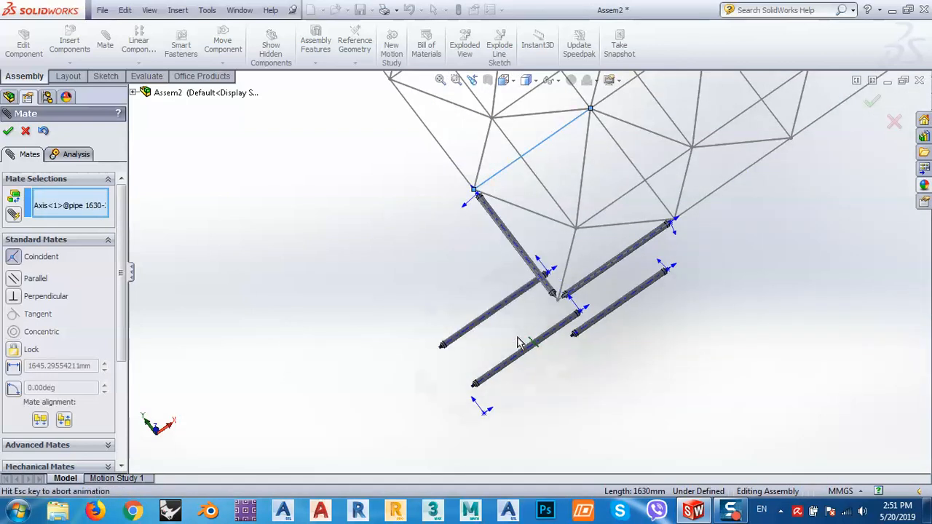
click(8, 131)
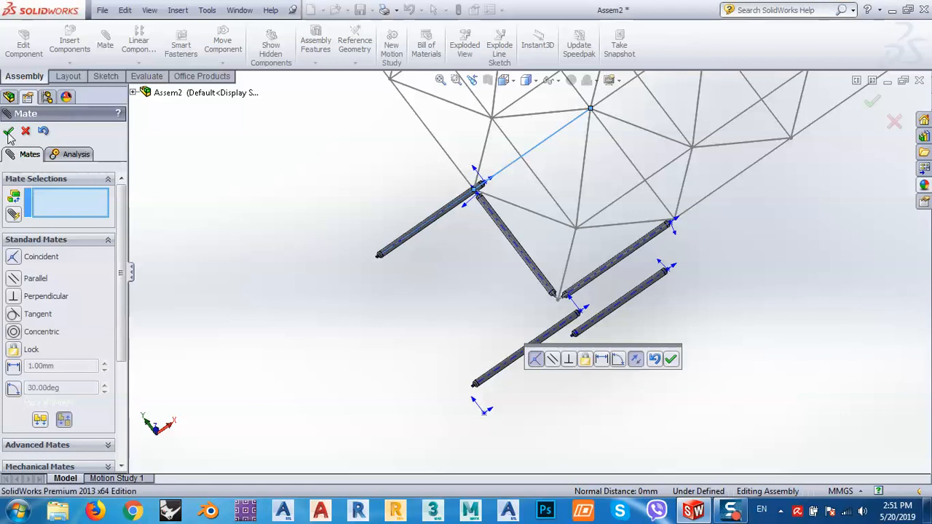
Step: Mate the hexagonal end face of the third pipe 1630 instance at a distance of 50 mm from the far node of its grid line
click(590, 110)
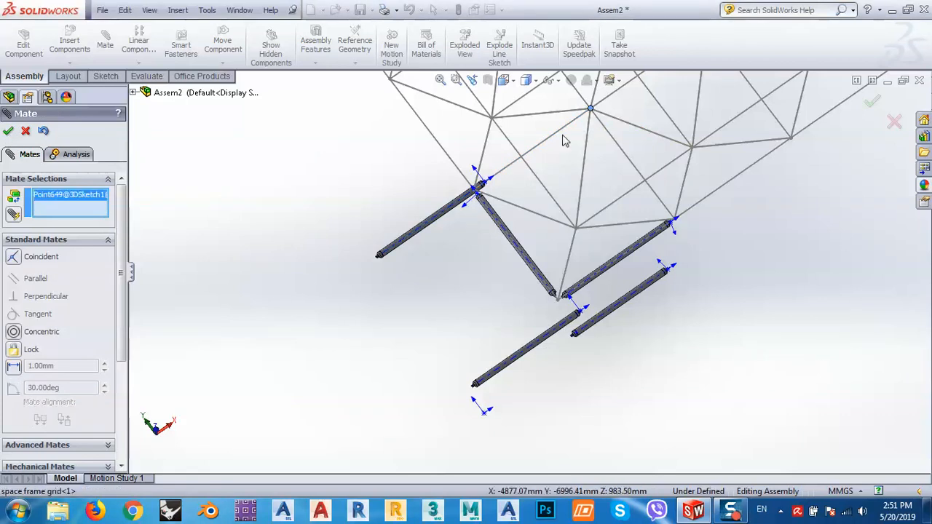
middle_drag(530, 215, 410, 200)
scroll(354, 206, down, 6)
scroll(399, 221, down, 4)
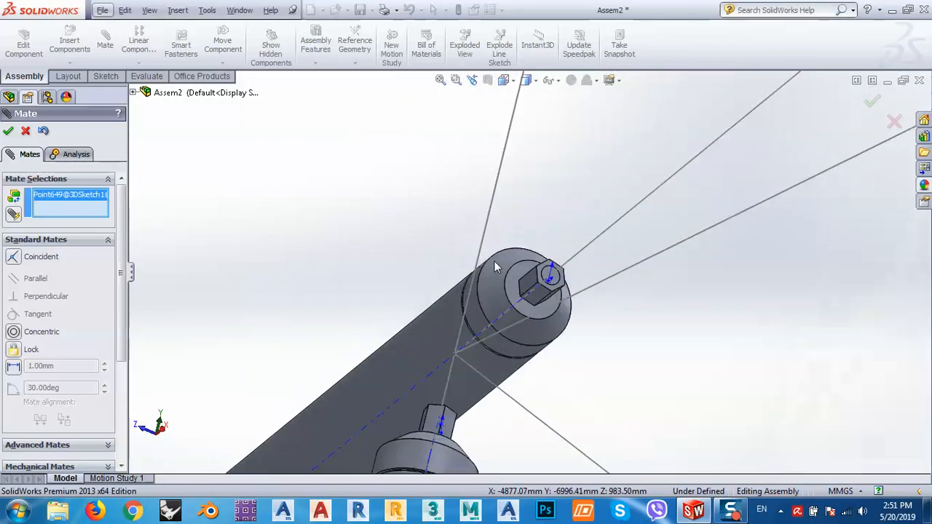
scroll(553, 269, down, 4)
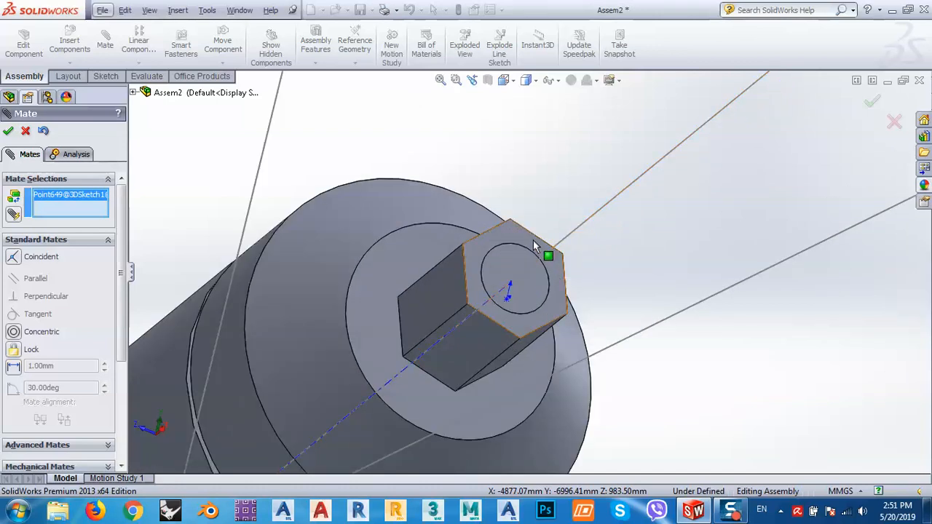
click(534, 246)
click(534, 246)
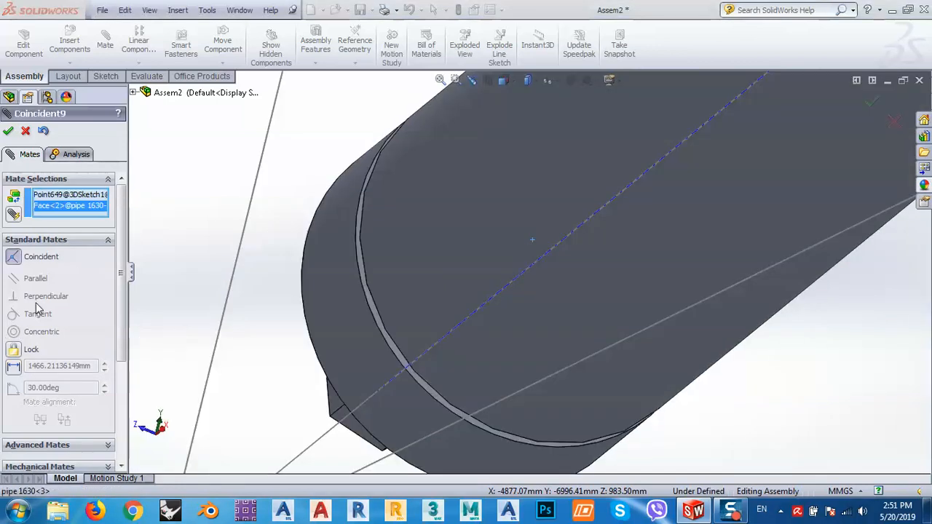
click(13, 367)
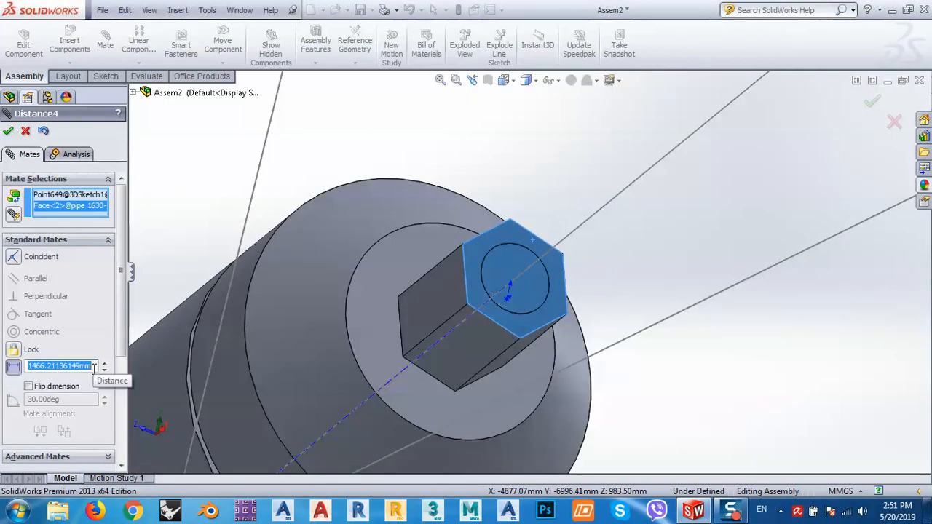
text(50)
key(Return)
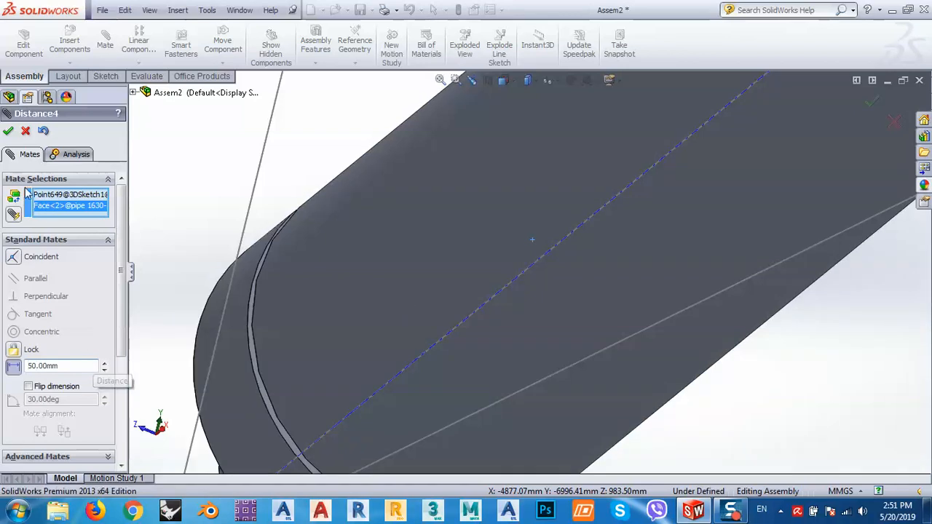
click(8, 130)
Step: Mate the axis of the fourth pipe 1630 instance coincident with the grid line joining the first and third pipes' far nodes
scroll(596, 234, up, 10)
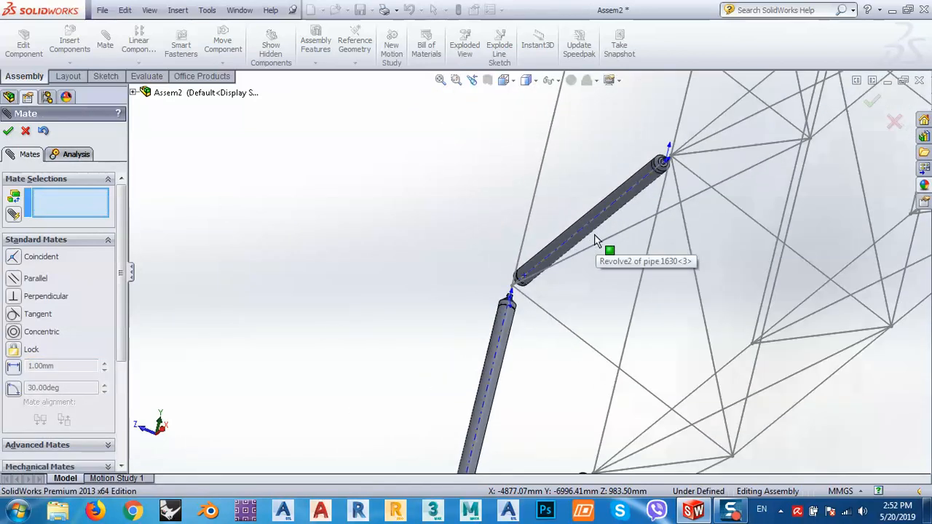
click(609, 284)
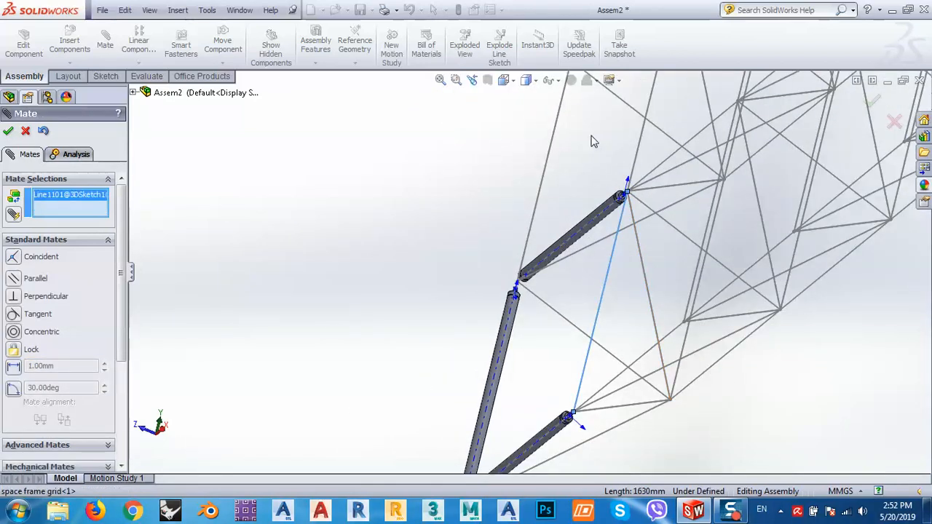
scroll(593, 141, up, 5)
scroll(514, 375, down, 10)
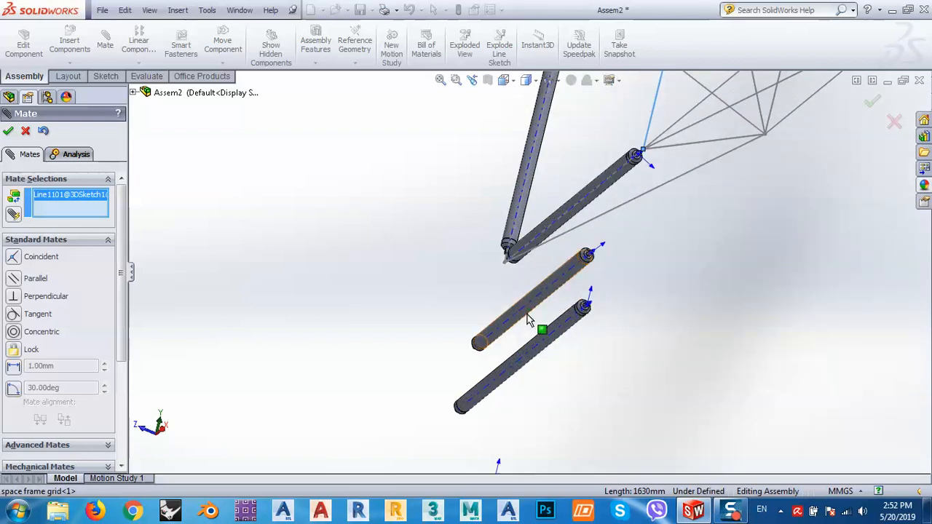
mouse_move(529, 318)
middle_down()
mouse_move(596, 343)
mouse_move(631, 389)
mouse_move(520, 327)
middle_up()
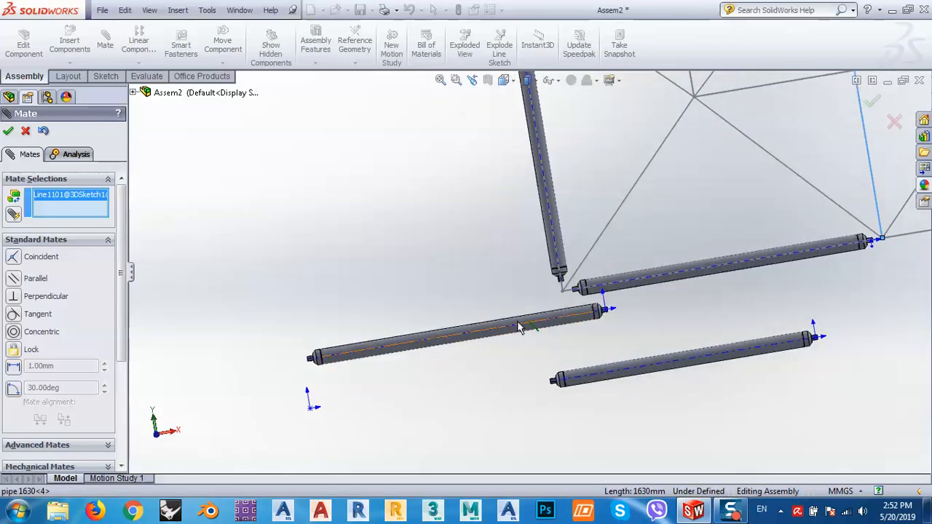
click(520, 327)
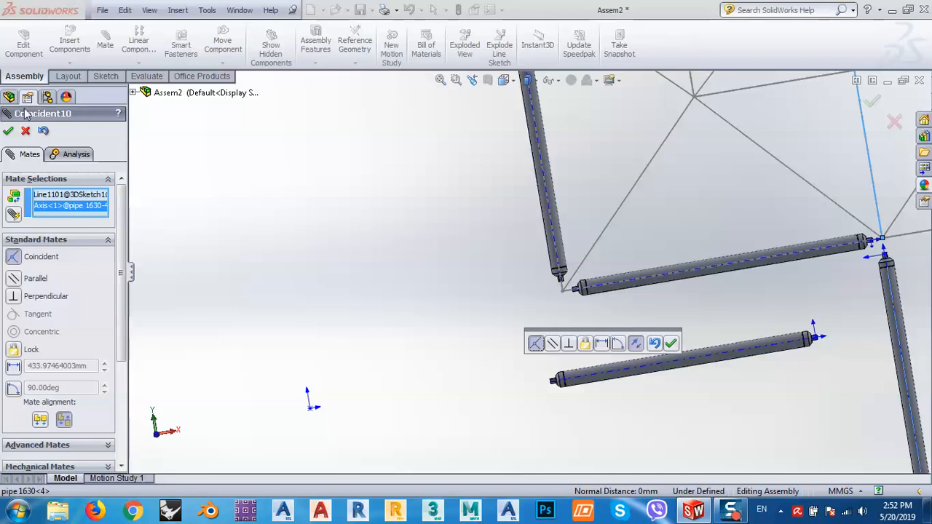
click(8, 131)
Step: Mate the fourth pipe's outer hexagonal end face at a distance of 50 mm from the node at the first pipe's far end
scroll(686, 387, down, 3)
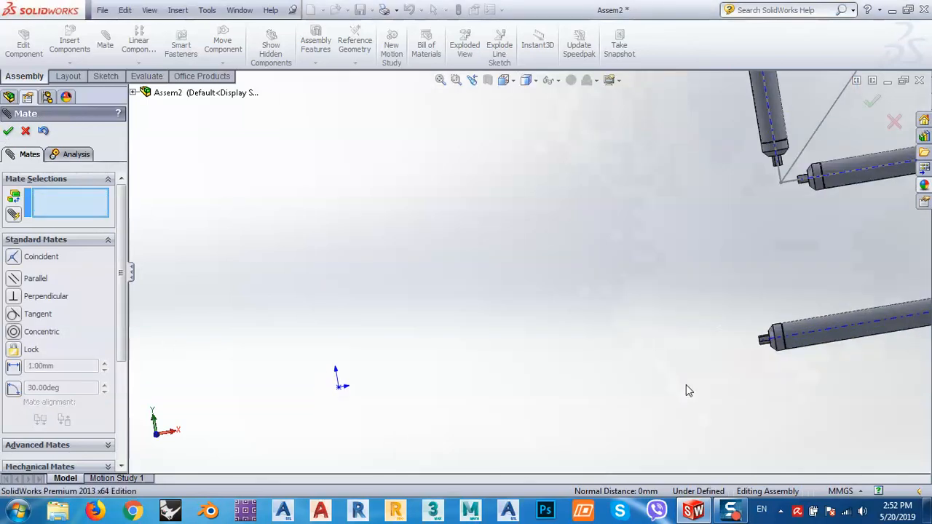
scroll(800, 291, up, 5)
scroll(849, 259, down, 5)
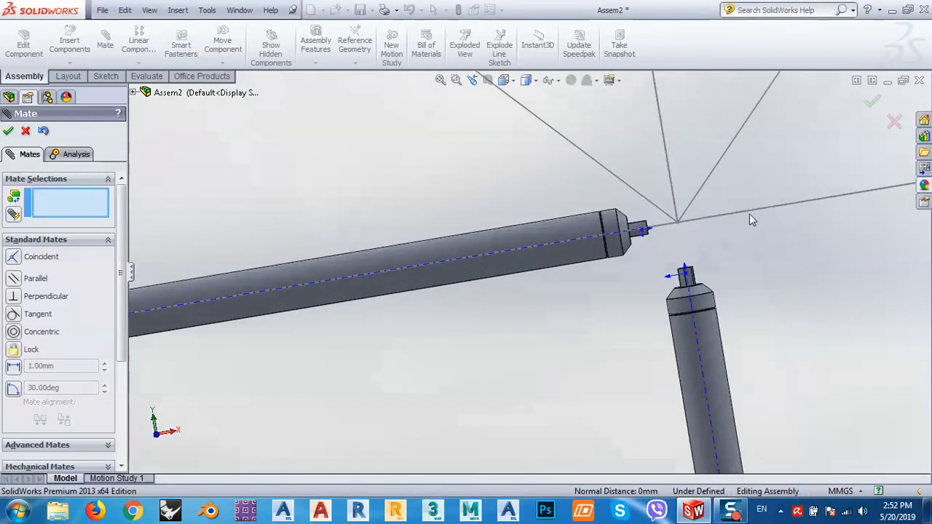
click(678, 223)
scroll(648, 131, down, 3)
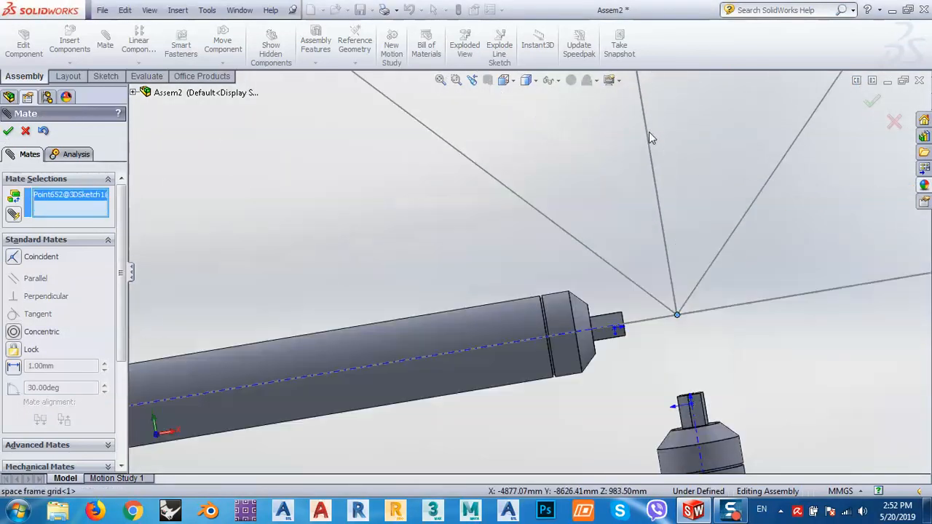
scroll(649, 132, up, 8)
middle_drag(651, 137, 555, 374)
scroll(549, 322, down, 10)
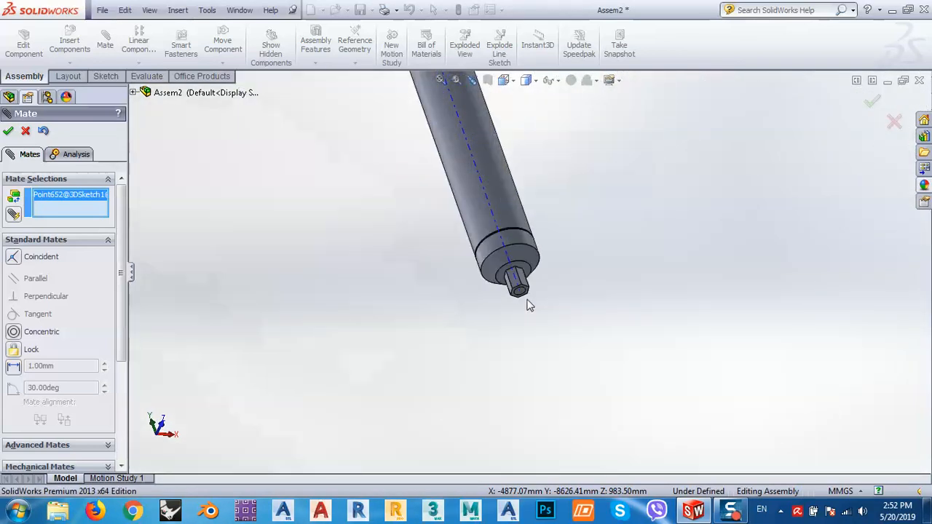
click(555, 255)
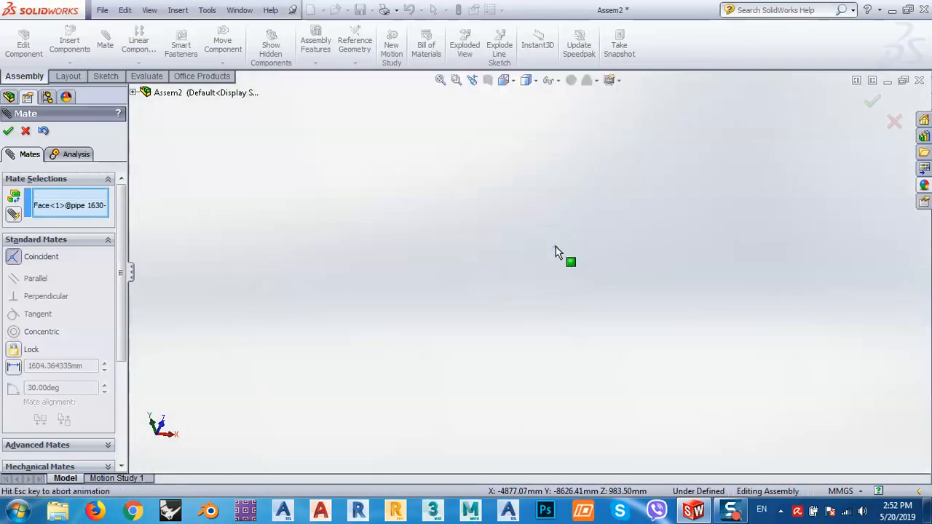
click(13, 366)
text(50.00mm)
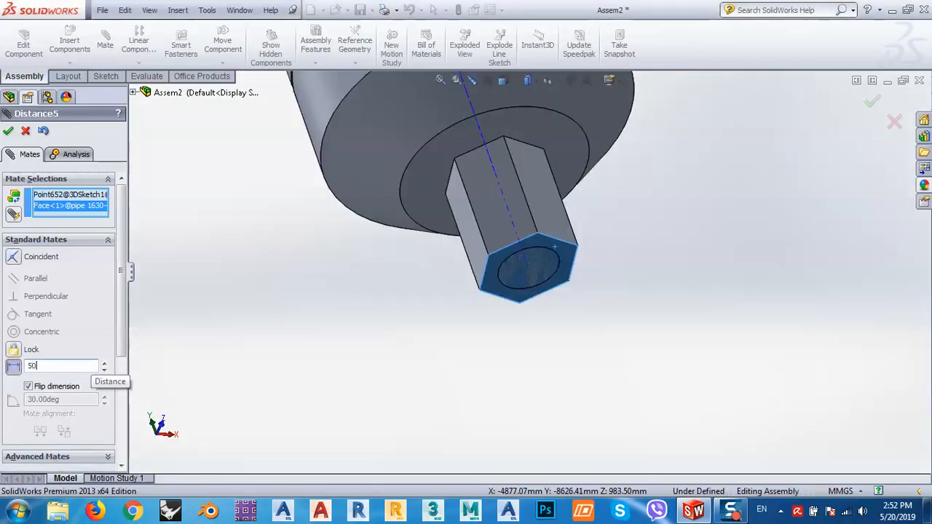
click(9, 133)
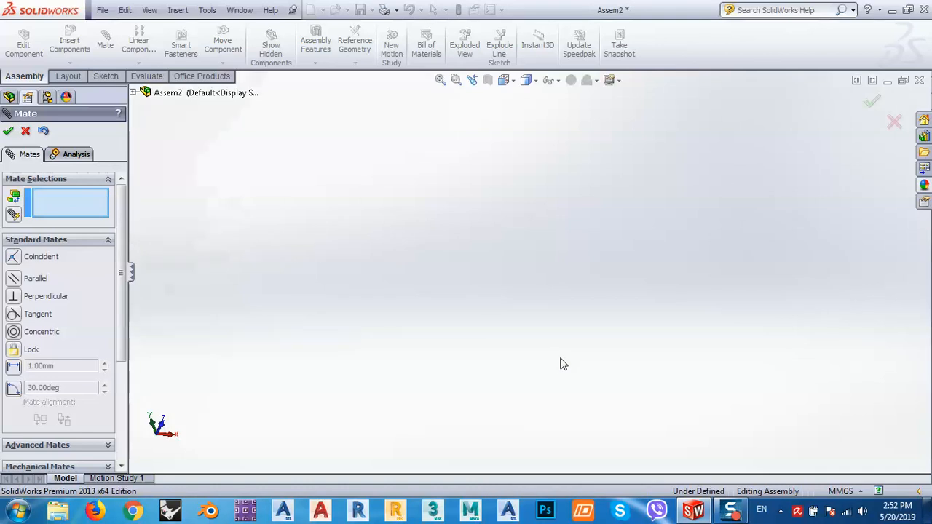
Step: Leave the Mate command and examine the square of four pipes, the diagonal grid lines below it and the loose pipe 1462
scroll(559, 359, up, 5)
middle_drag(542, 297, 477, 319)
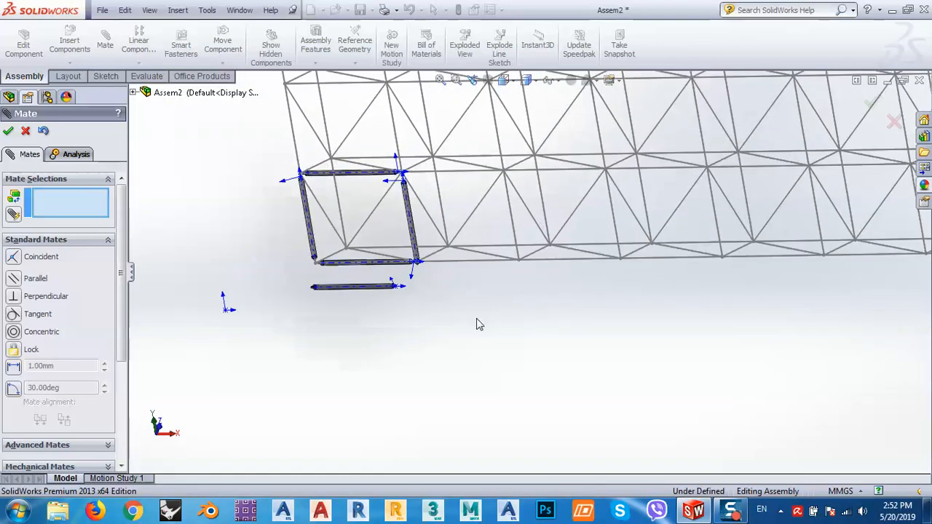
scroll(346, 175, up, 3)
scroll(387, 195, down, 3)
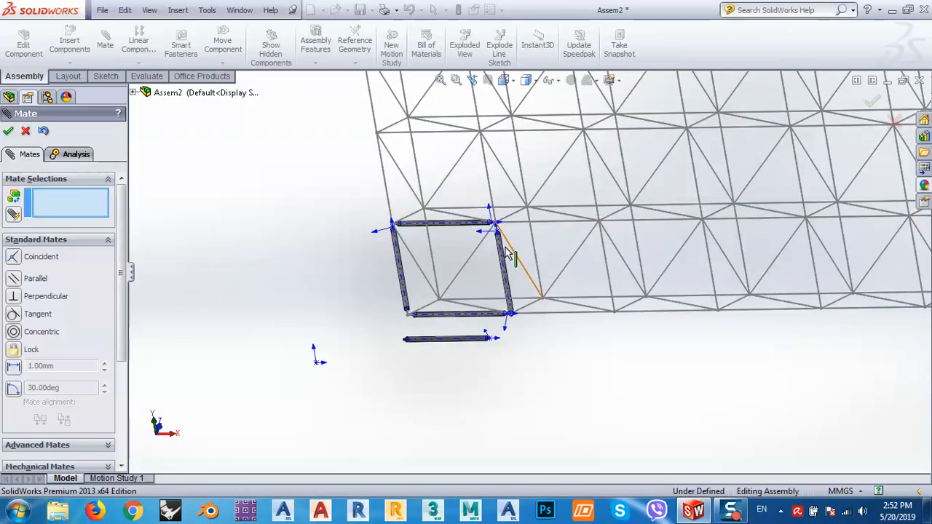
scroll(430, 306, down, 3)
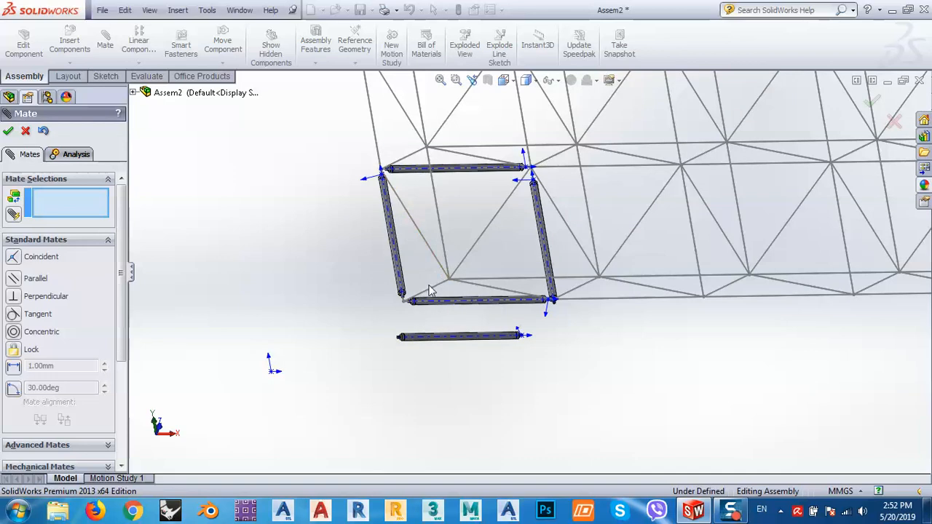
click(27, 132)
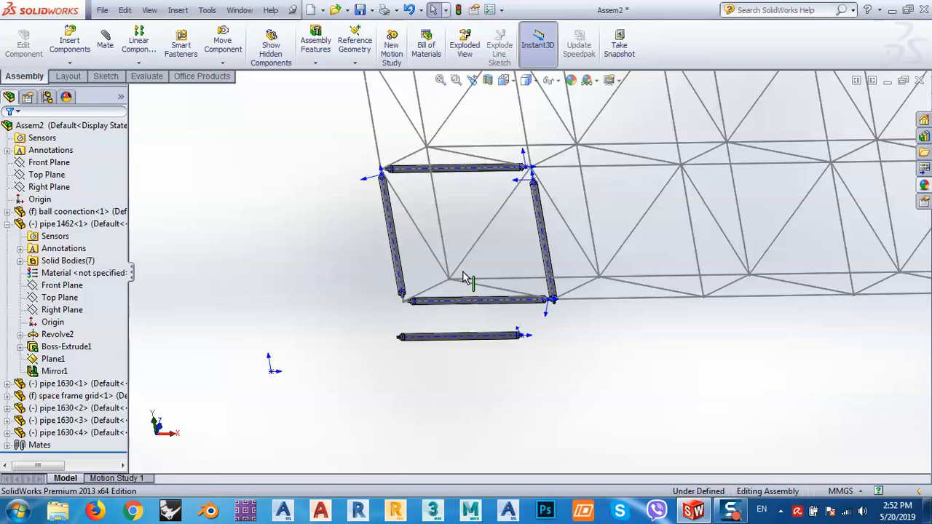
middle_drag(490, 248, 466, 228)
scroll(466, 229, down, 6)
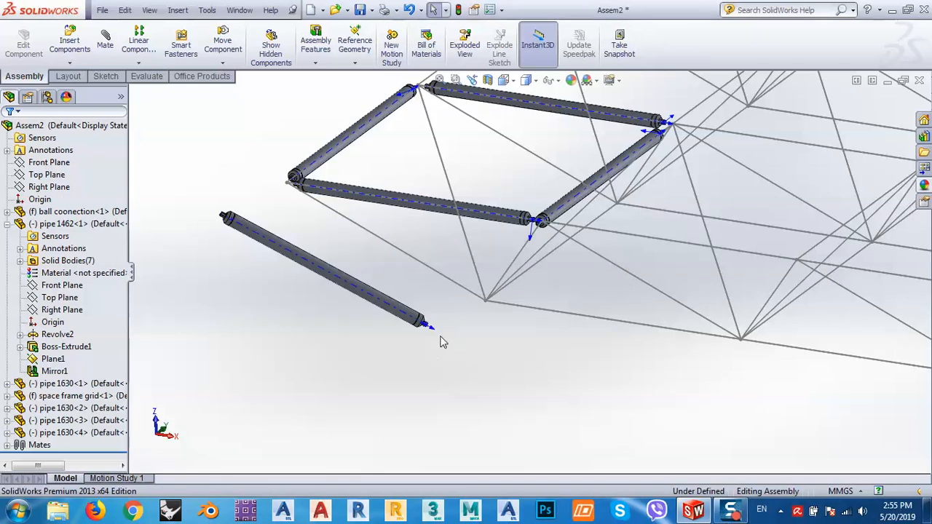
middle_drag(441, 342, 430, 404)
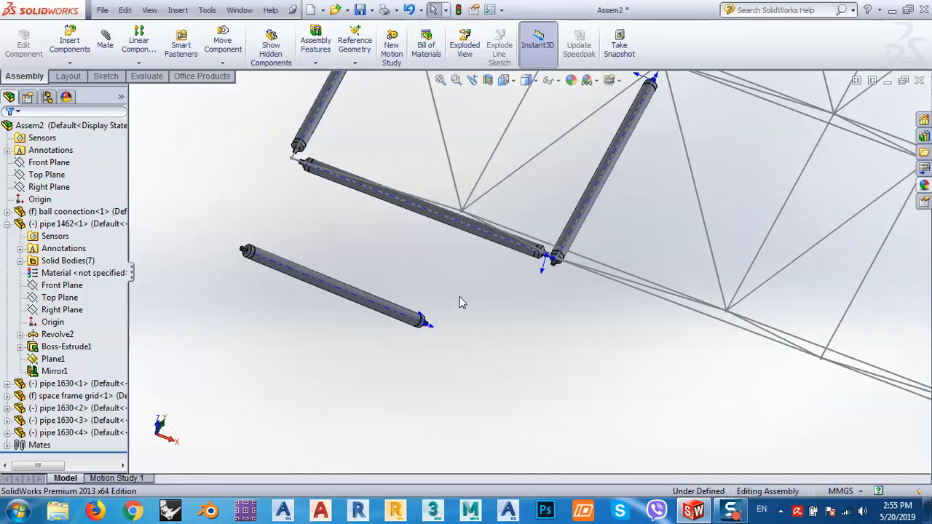
middle_drag(445, 290, 435, 243)
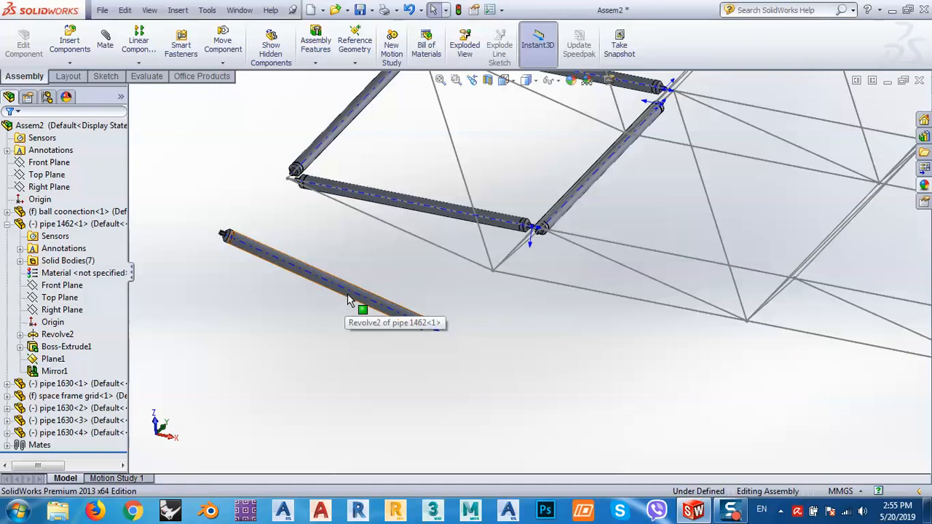
scroll(294, 175, down, 3)
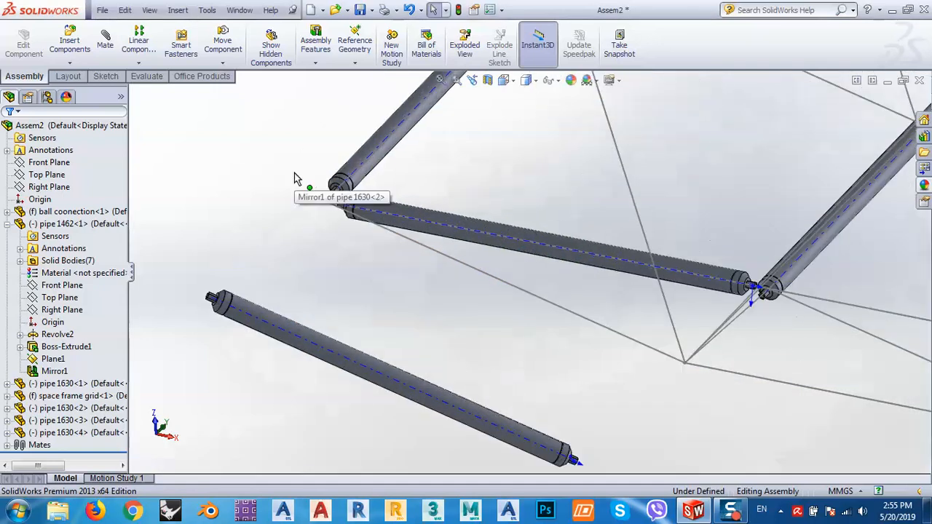
scroll(291, 177, down, 3)
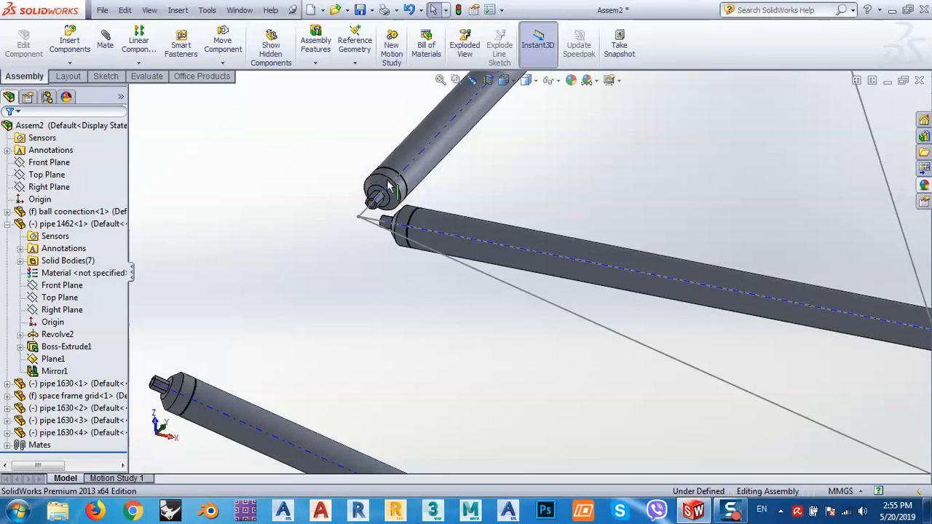
scroll(378, 208, up, 3)
scroll(375, 349, up, 5)
scroll(548, 360, down, 3)
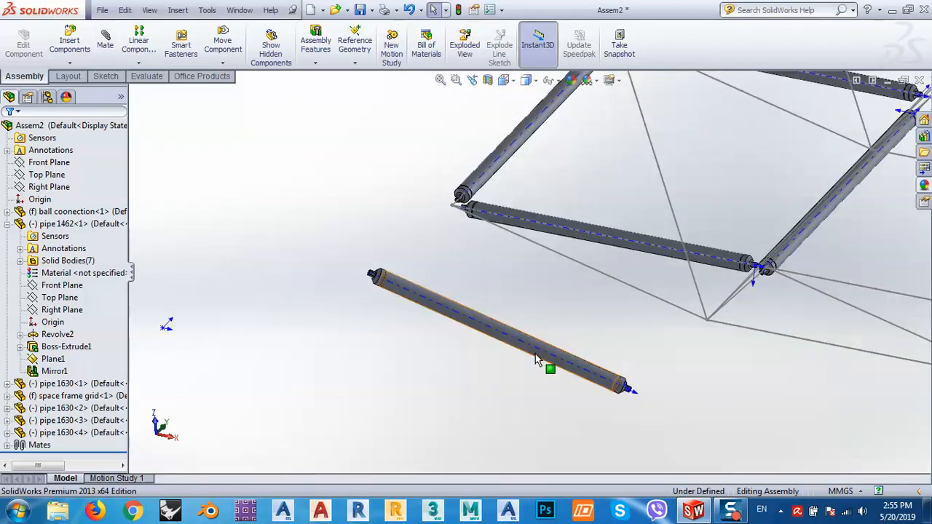
Step: Make three copies of the loose pipe 1462 component and place them alongside the original
click(535, 356)
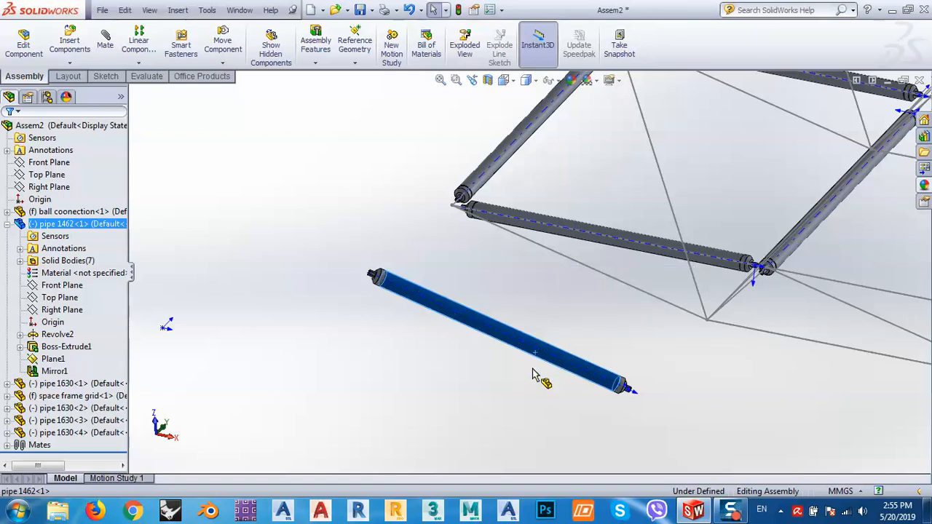
ctrl+drag(533, 374, 345, 421)
click(318, 265)
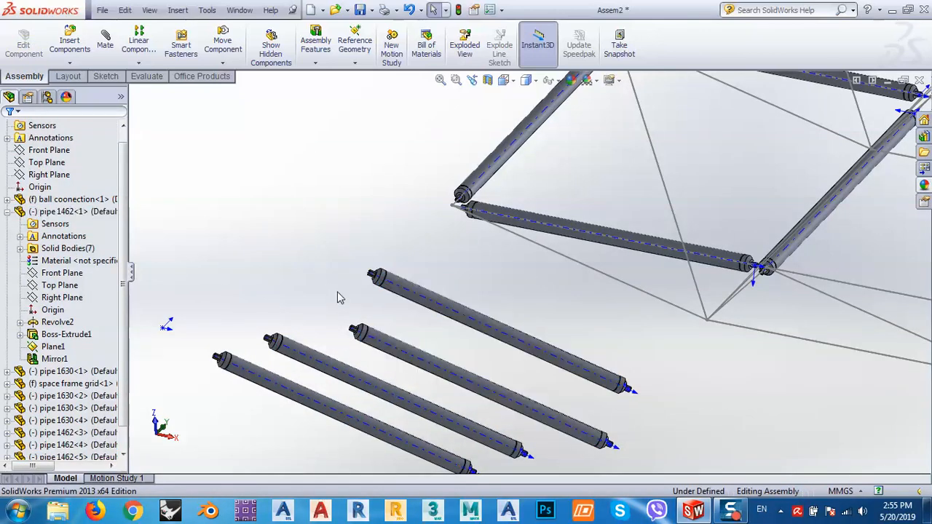
Step: Mate the axis of the original pipe 1462 coincident with the diagonal grid line running down from the square's corner node
click(572, 260)
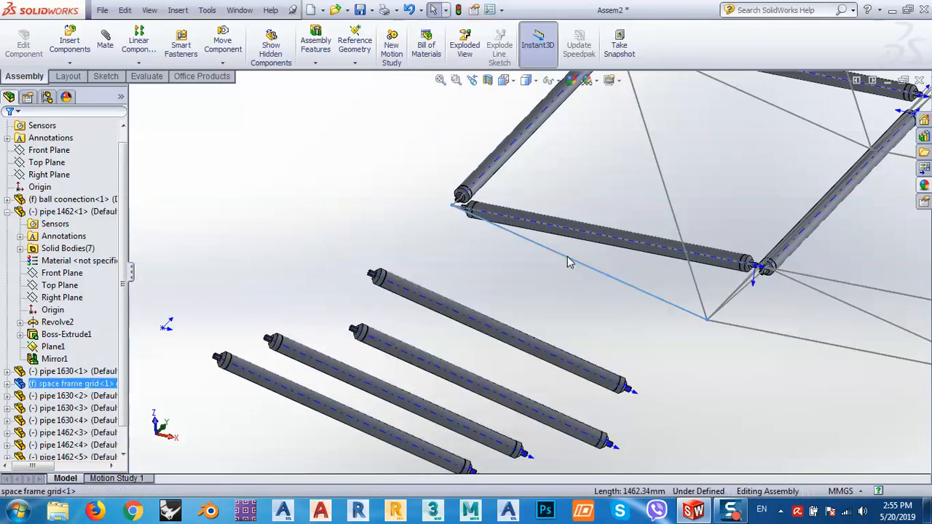
click(106, 41)
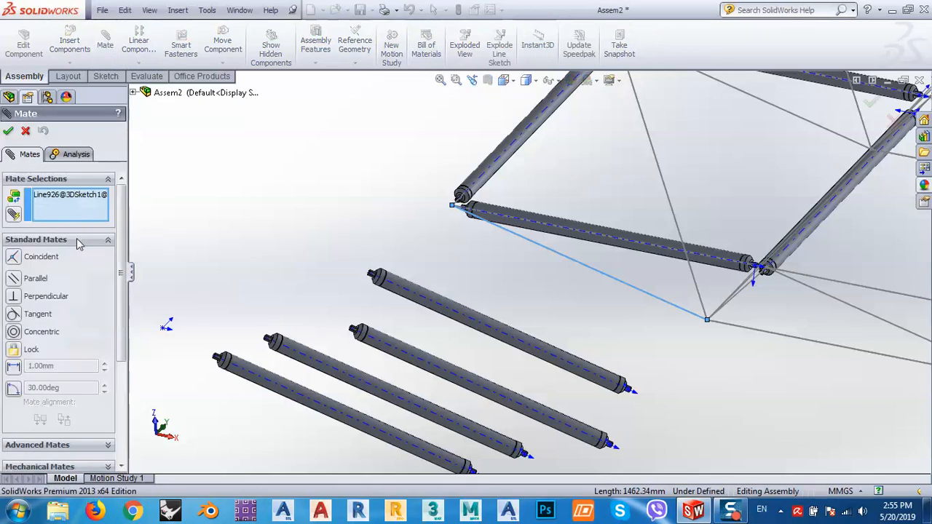
click(496, 334)
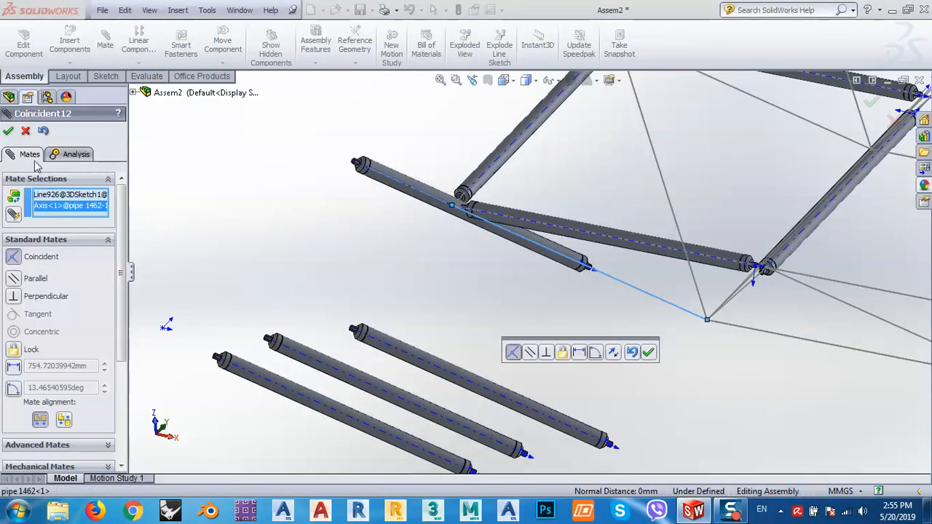
click(7, 131)
Step: Mate the outer hexagonal end face of the original pipe 1462 at a distance of 50 mm from the square's corner node
scroll(478, 205, down, 5)
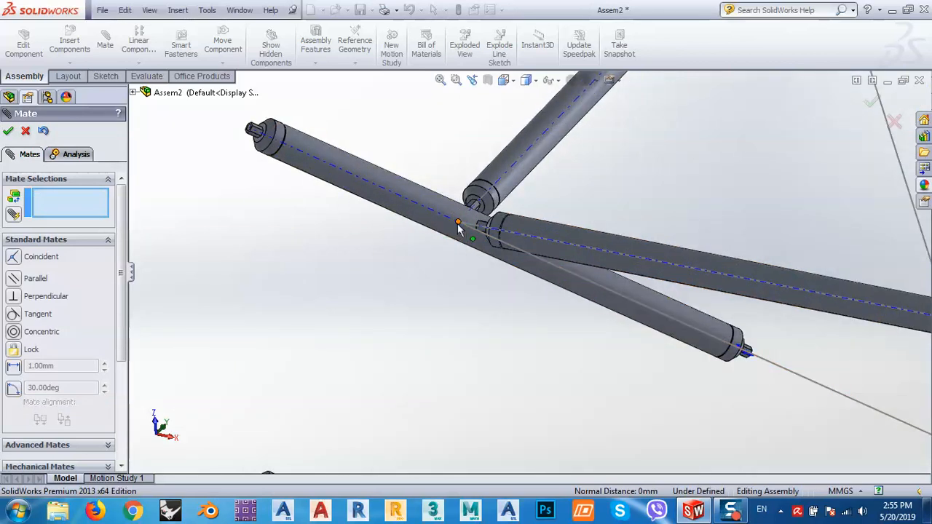
click(458, 228)
scroll(250, 136, down, 5)
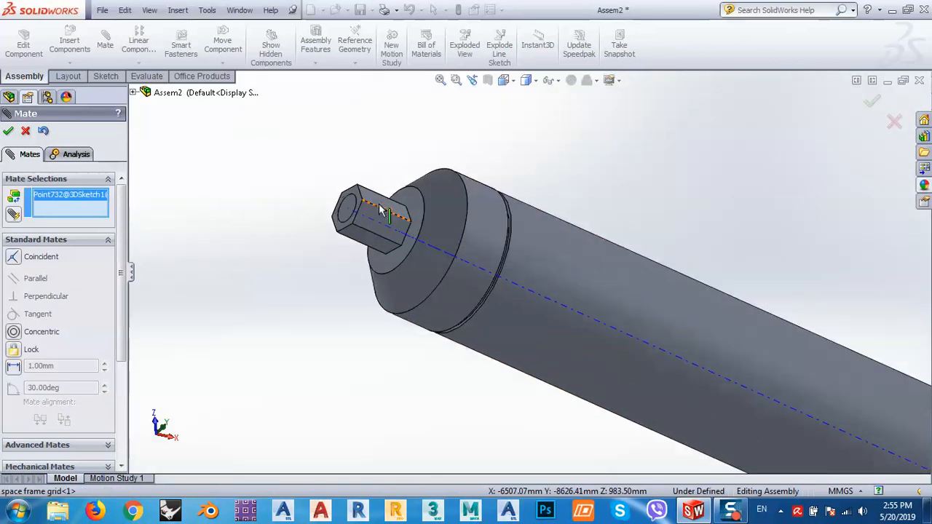
scroll(377, 205, down, 2)
click(361, 193)
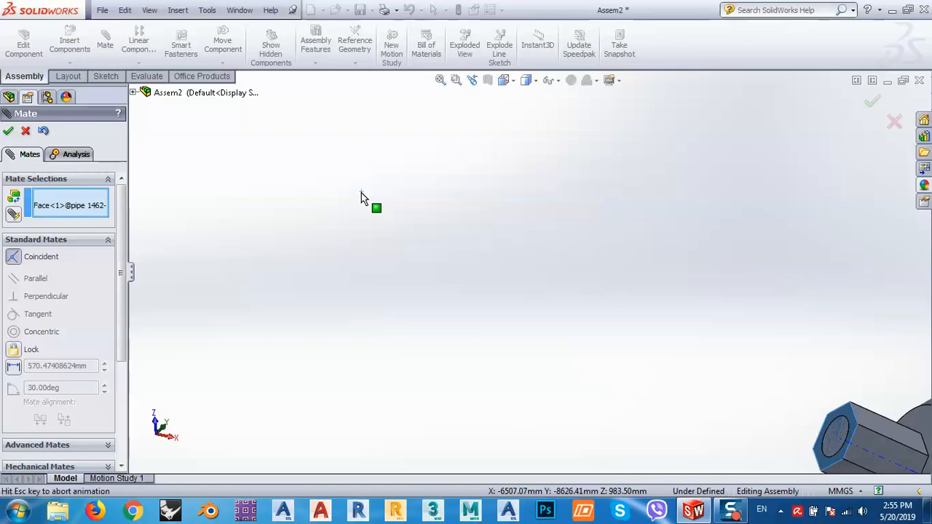
click(13, 366)
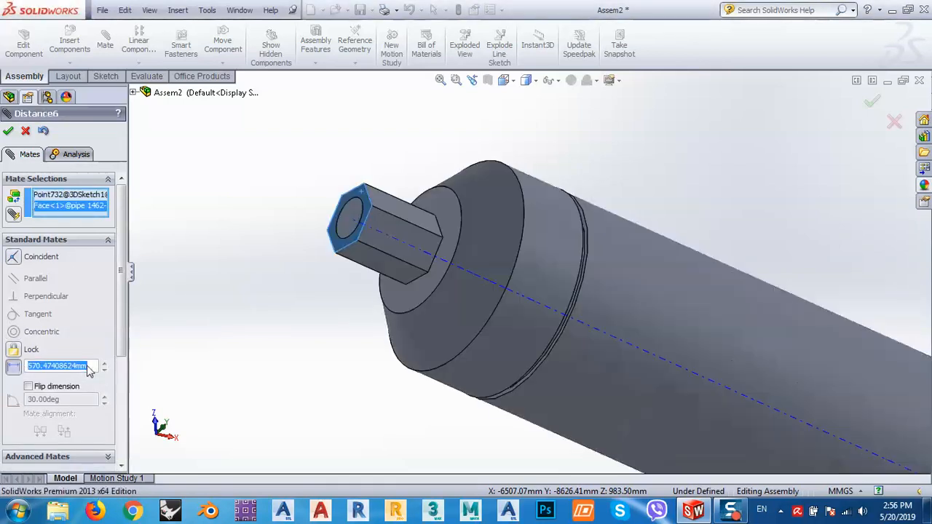
text(50)
key(Return)
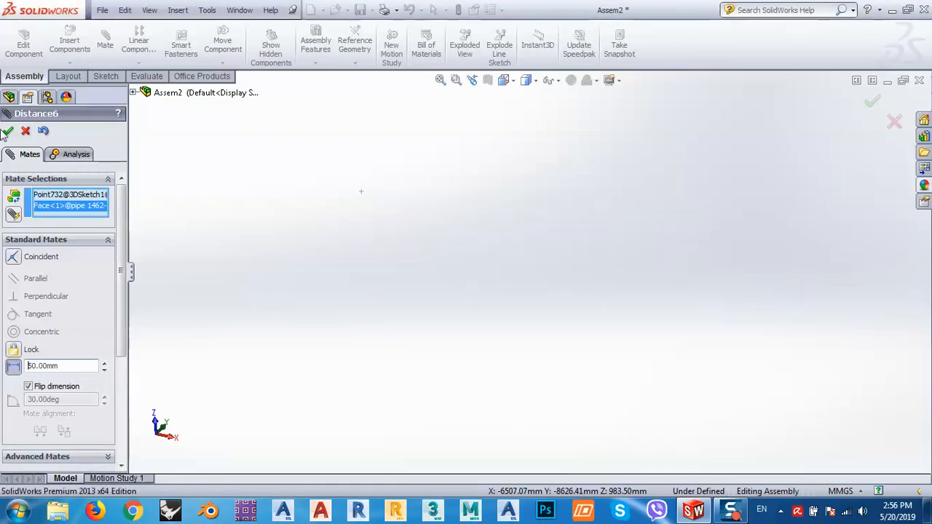
click(10, 131)
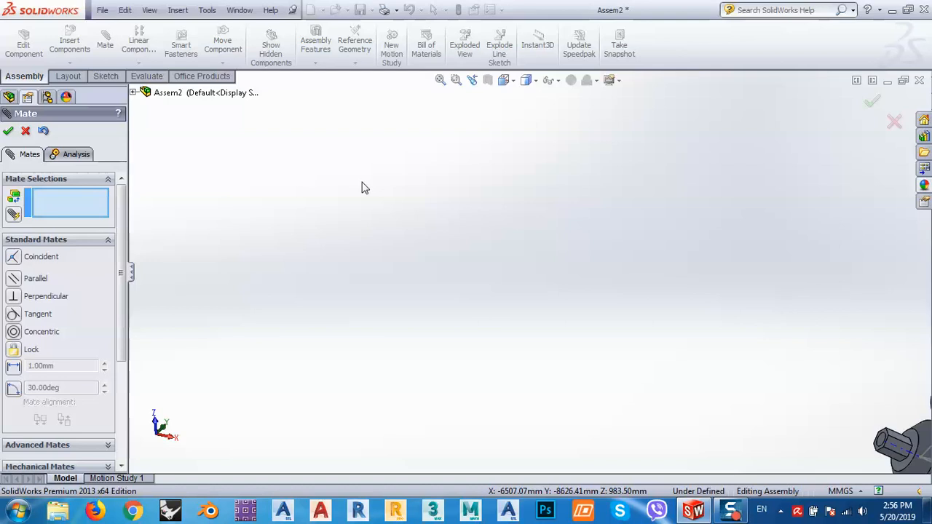
Step: Edit the distance mate of the original pipe 1462 and turn off its flipped dimension, placing the end face on the grid-line side of the node
scroll(596, 309, down, 8)
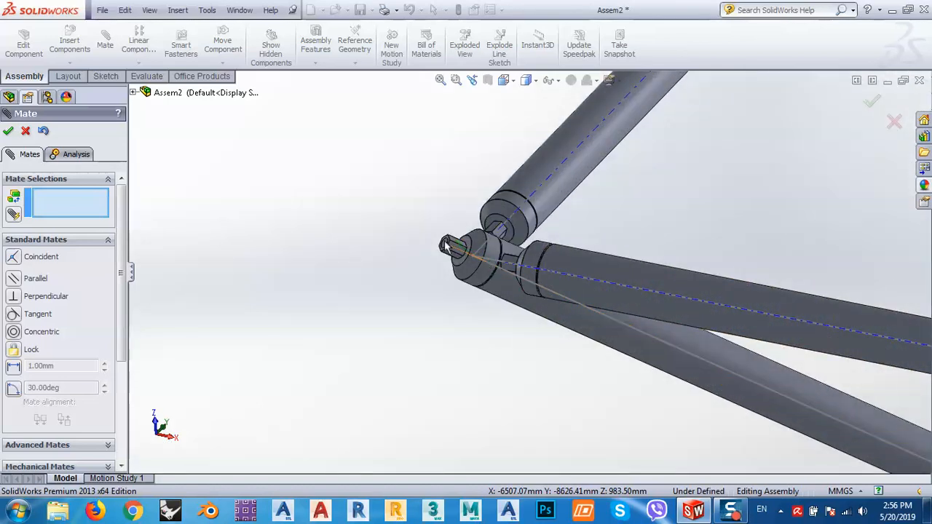
scroll(447, 245, down, 2)
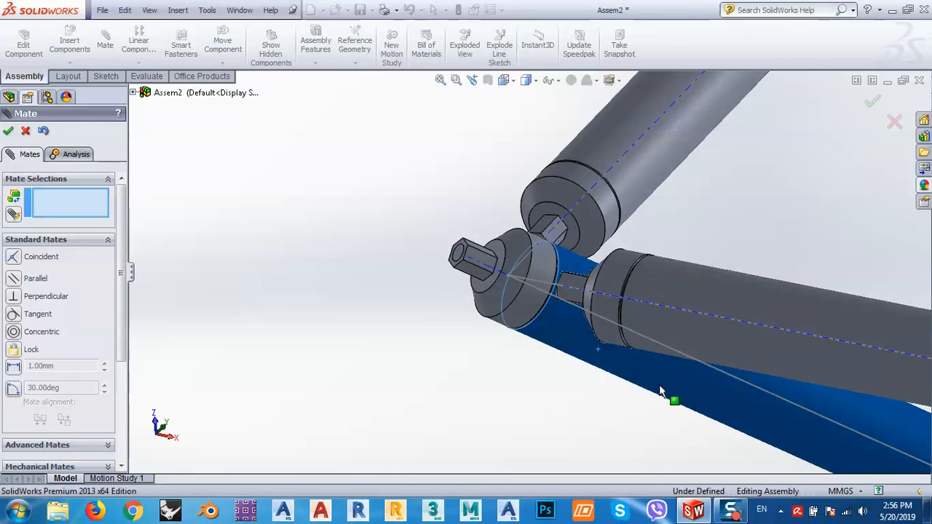
click(26, 131)
click(552, 343)
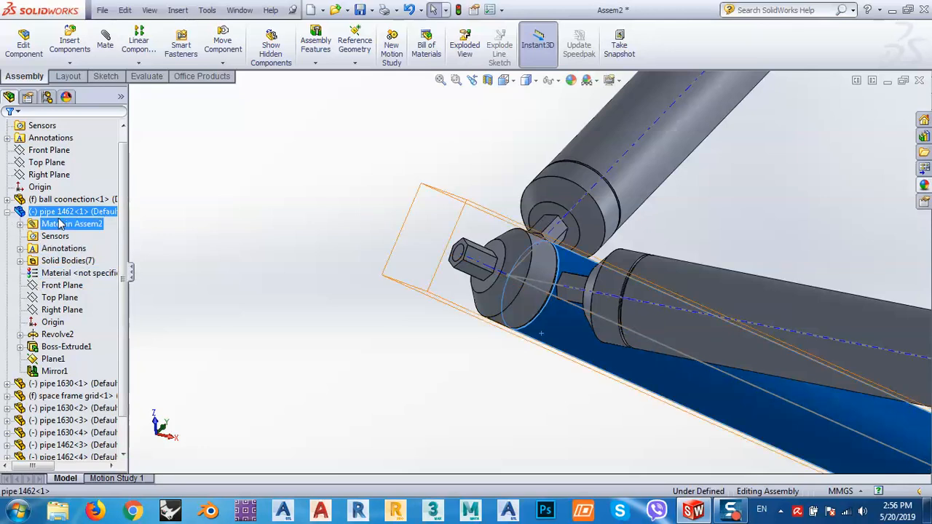
click(58, 334)
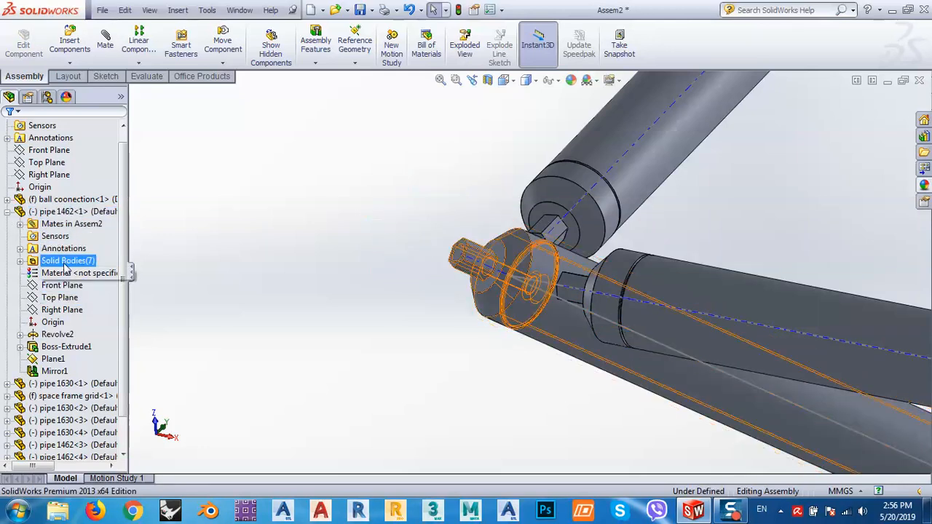
click(21, 224)
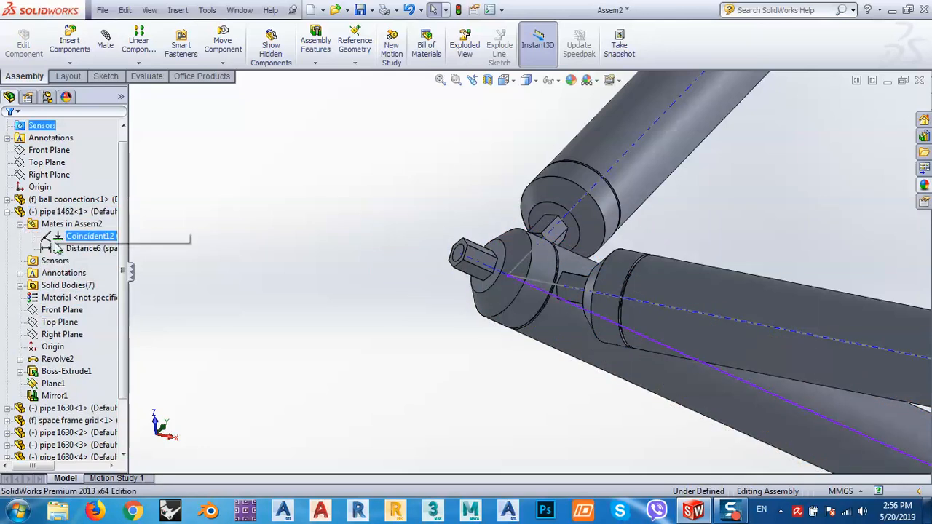
click(72, 240)
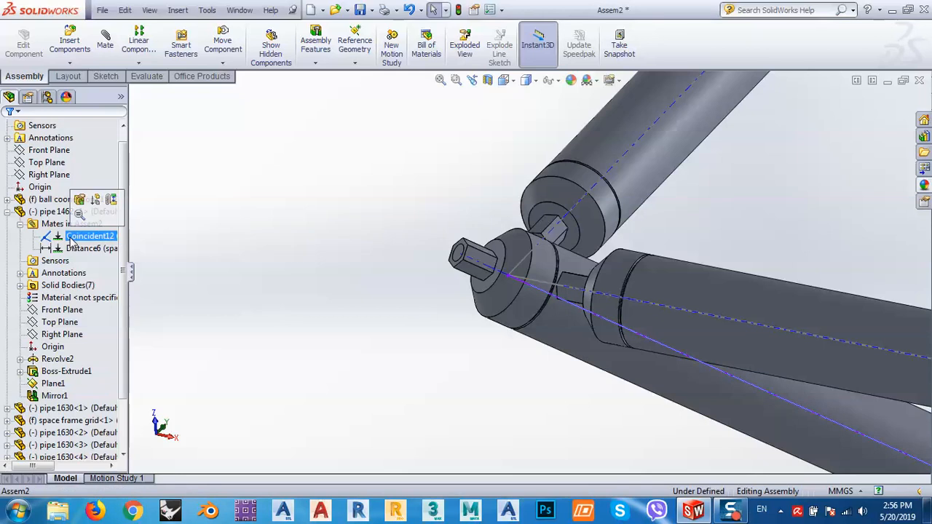
click(82, 250)
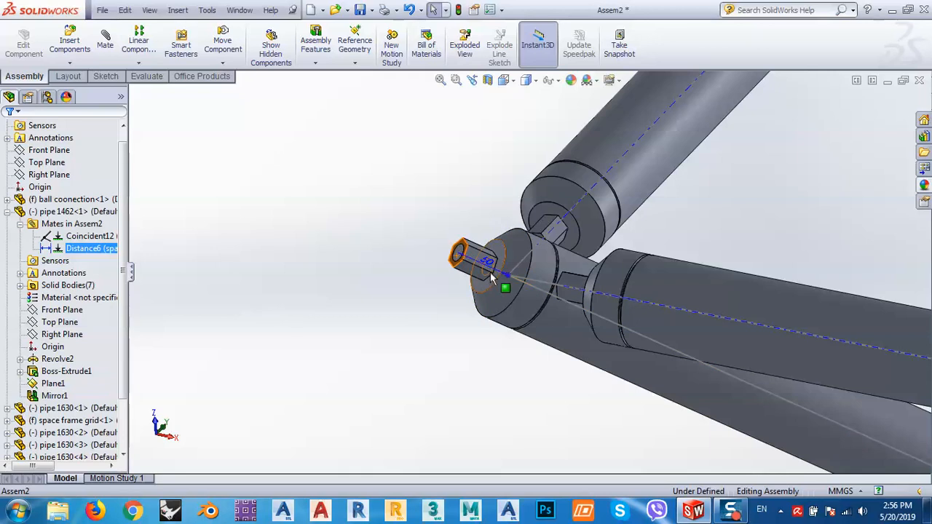
right_click(90, 252)
click(98, 210)
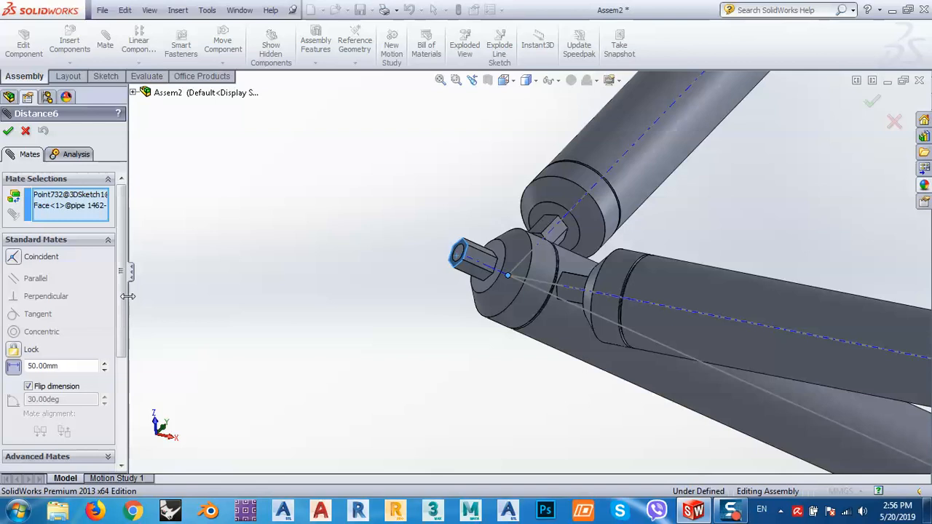
click(47, 387)
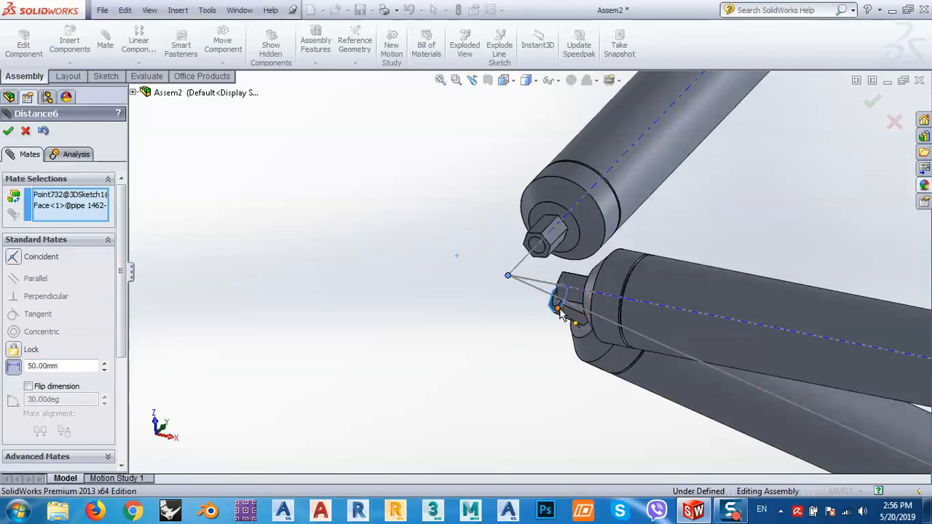
click(9, 132)
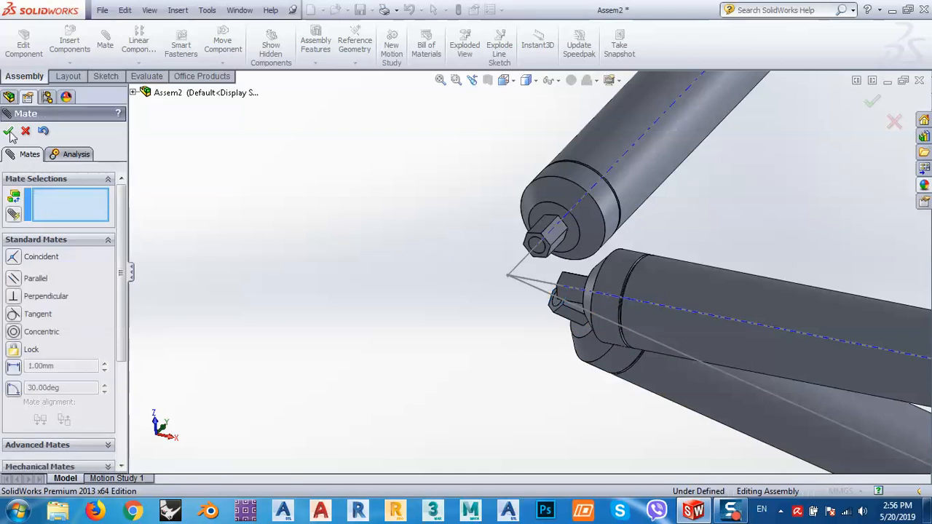
scroll(424, 239, up, 10)
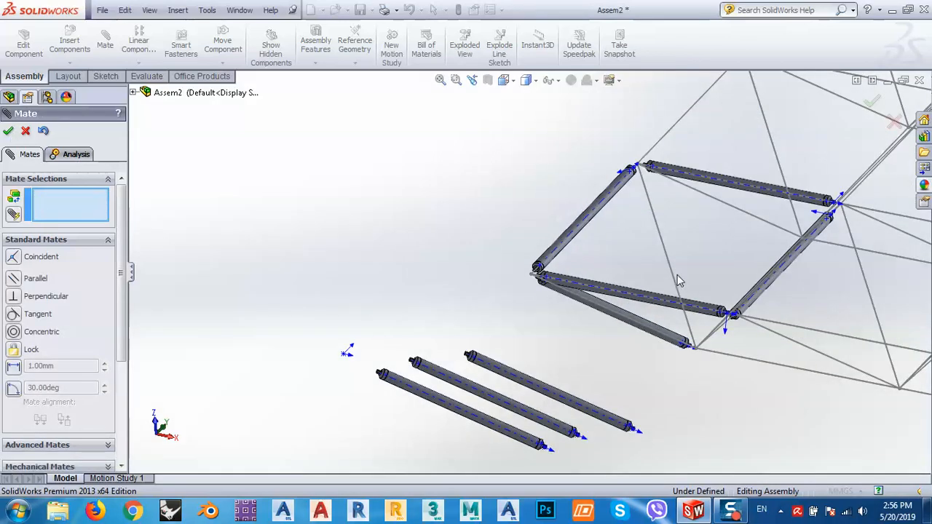
click(670, 279)
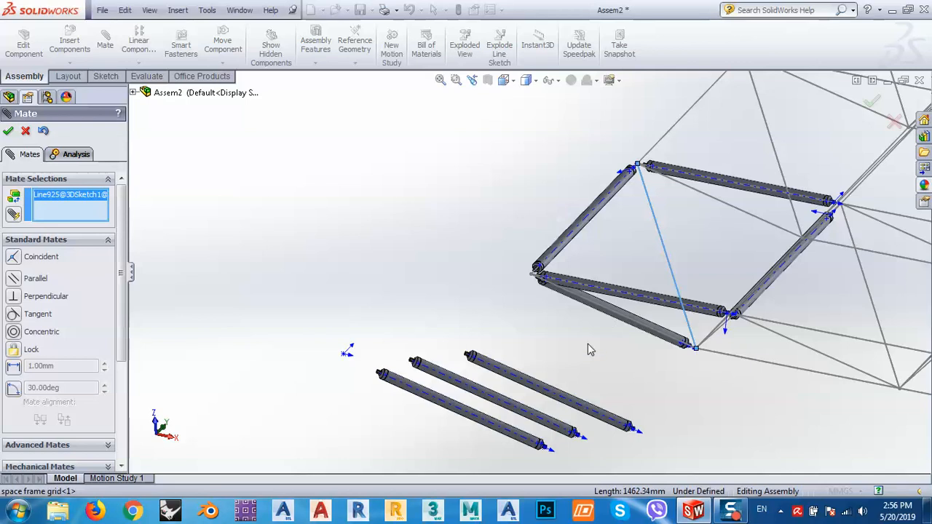
click(551, 399)
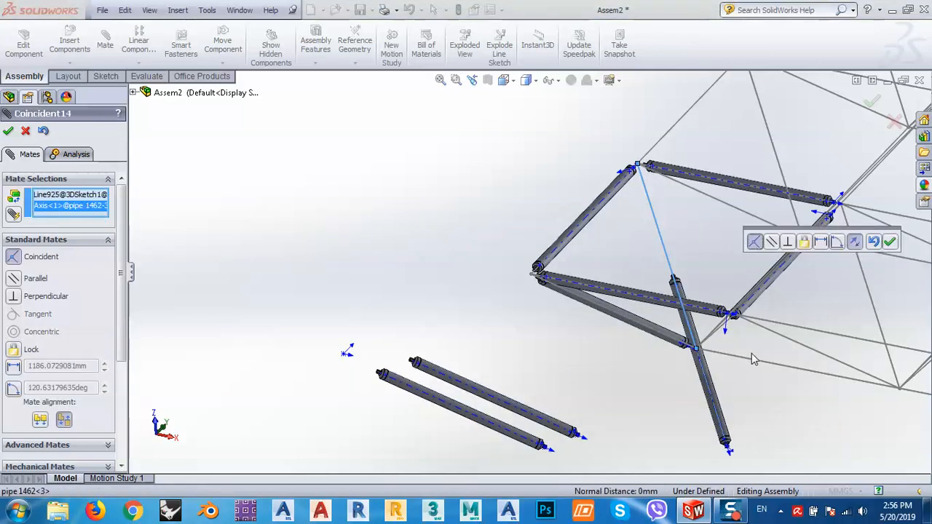
middle_drag(752, 355, 699, 315)
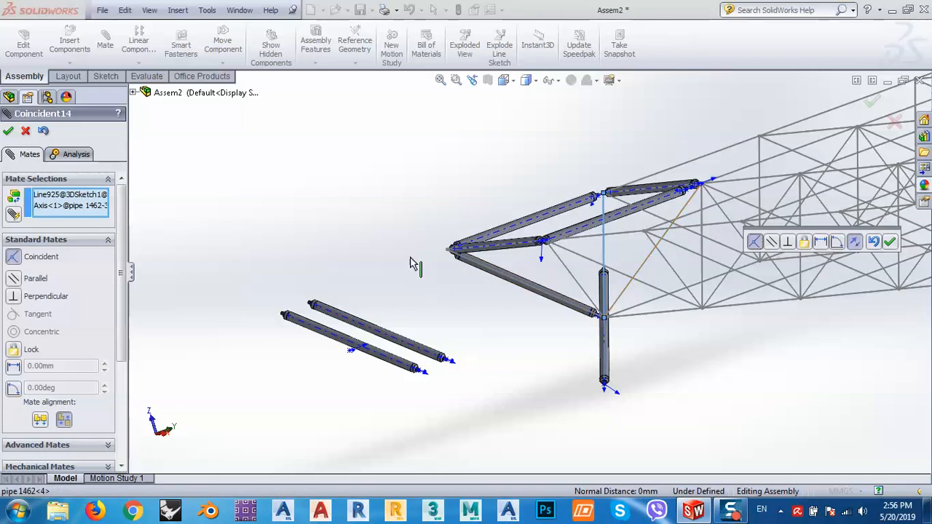
click(25, 131)
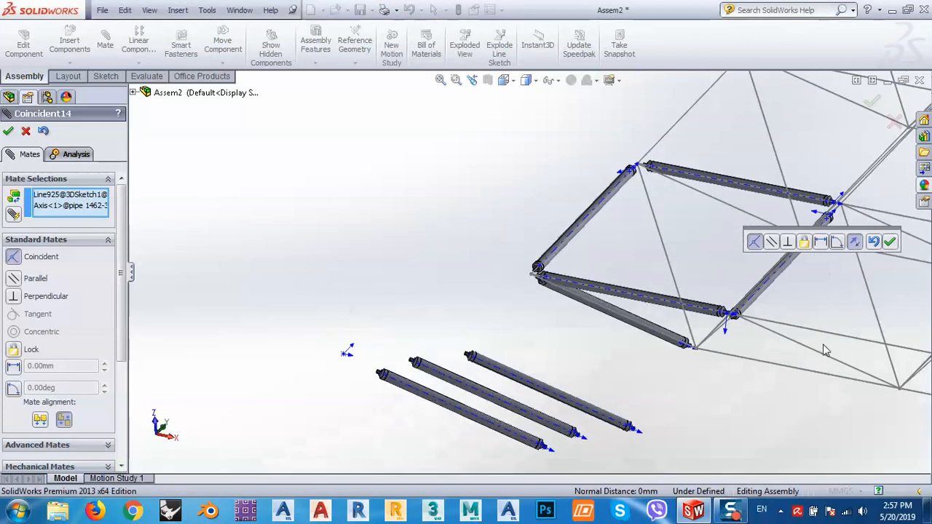
click(673, 271)
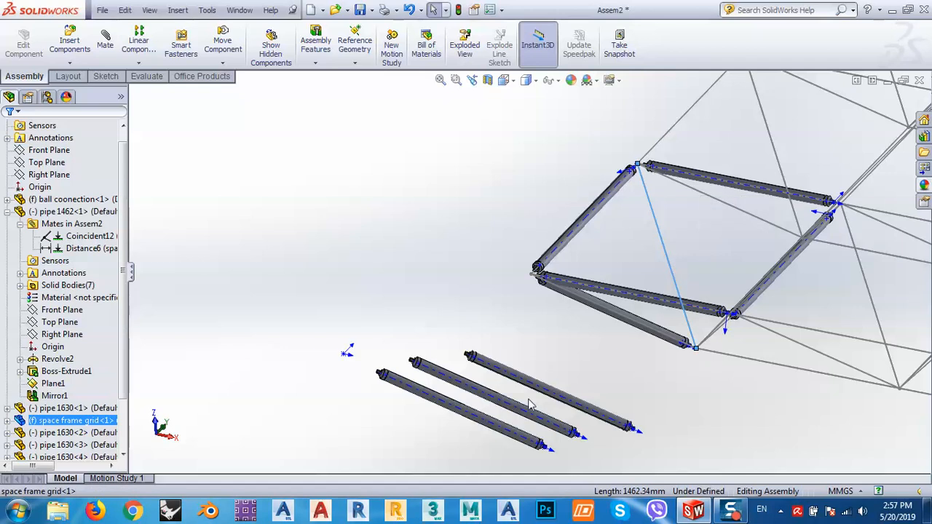
key(Escape)
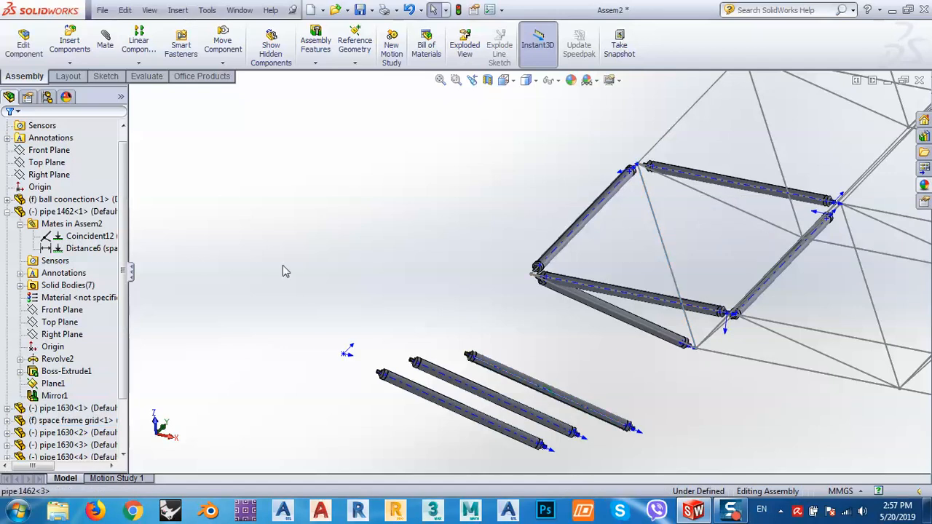
Step: Mate the axis of the nearest loose pipe 1462 copy coincident with the diagonal grid line from the square's upper-left corner to the lower node
click(668, 261)
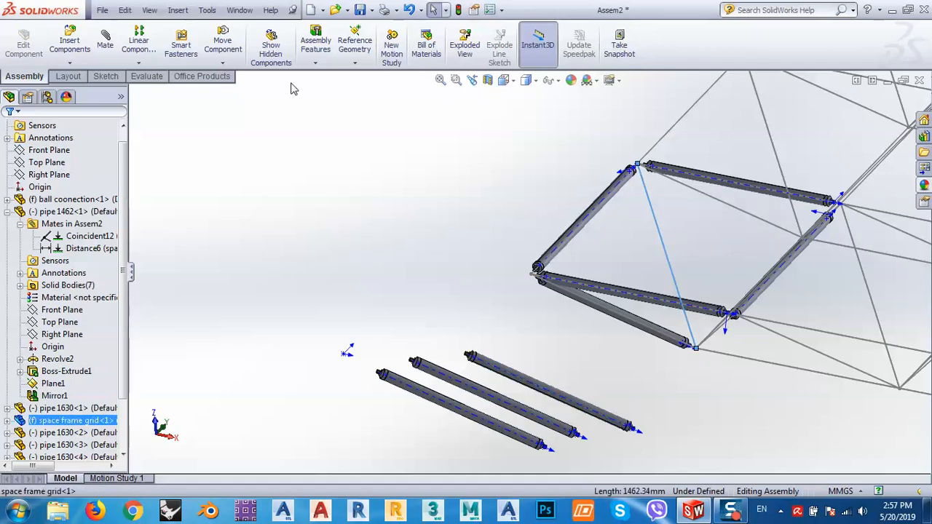
click(105, 45)
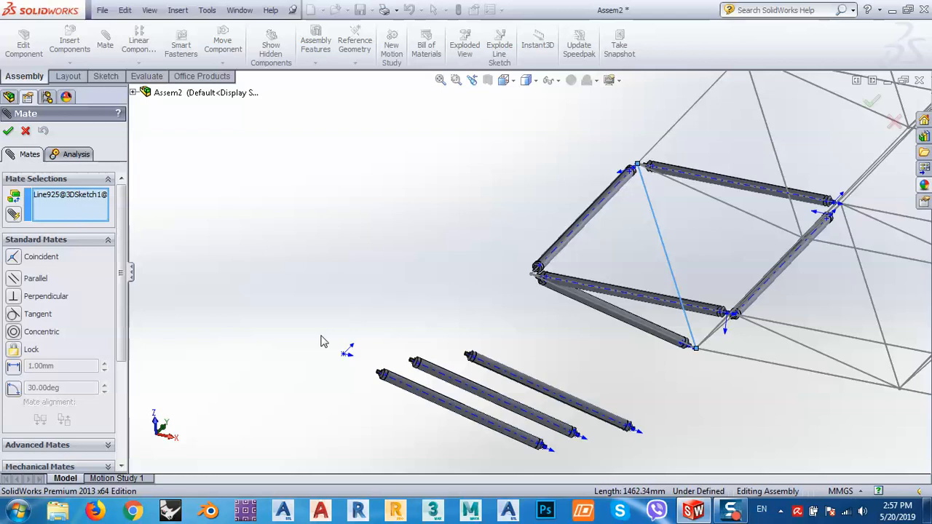
click(501, 376)
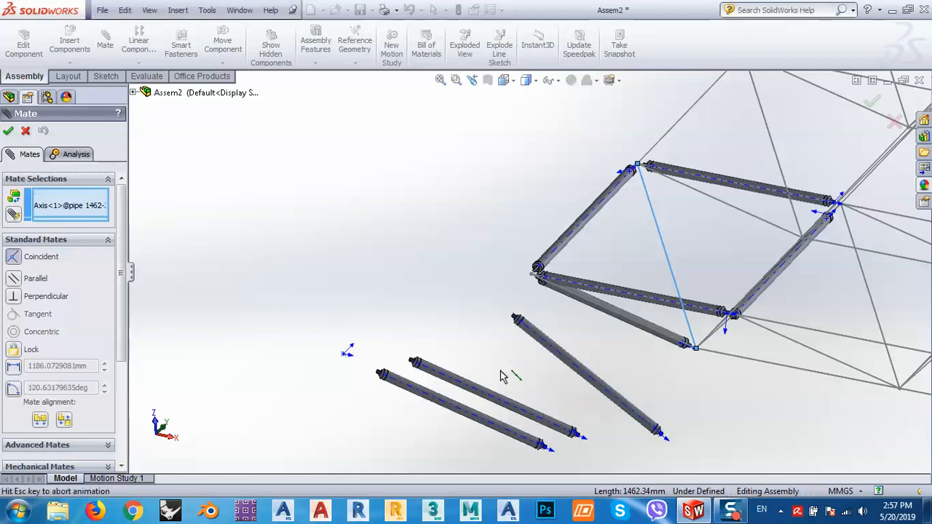
click(9, 131)
Step: Mate the axis of the next loose pipe 1462 copy coincident with the diagonal from the square corner opposite the original diagonal pipe to the lower node
middle_drag(734, 260, 774, 307)
click(813, 318)
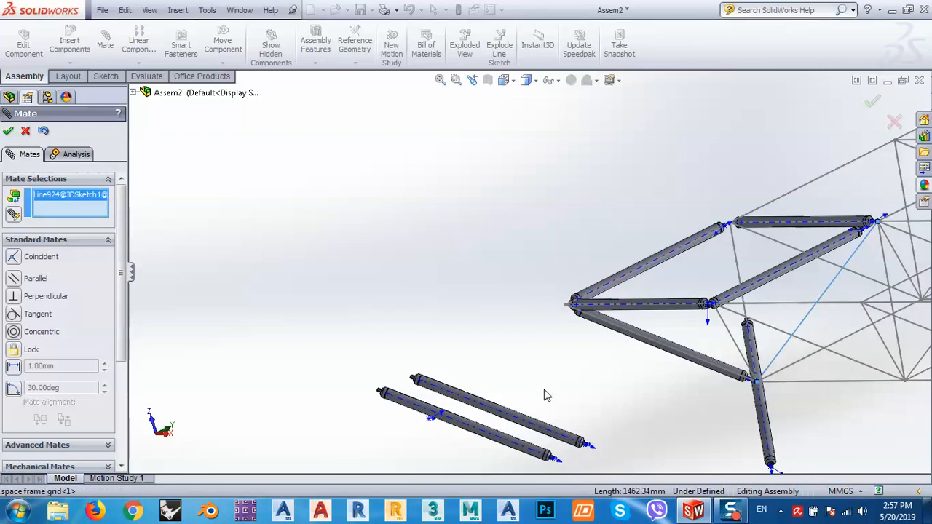
click(501, 417)
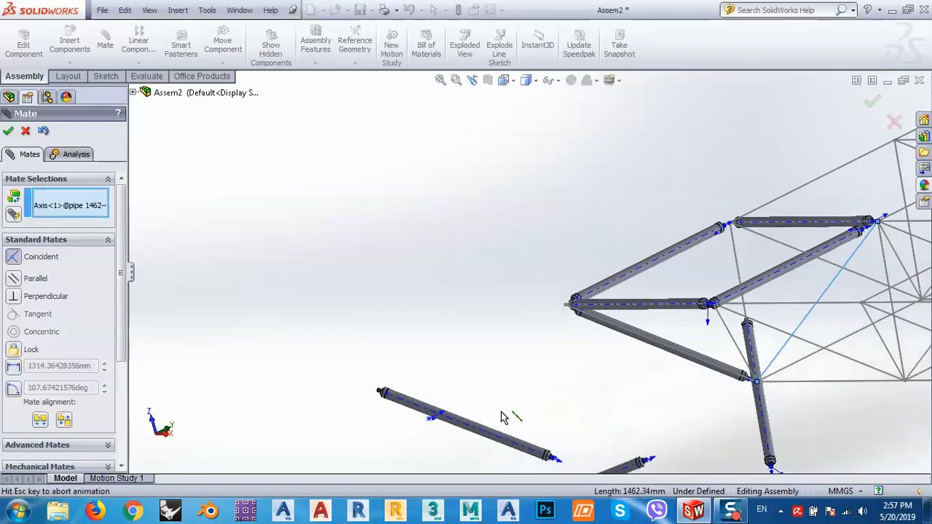
click(8, 132)
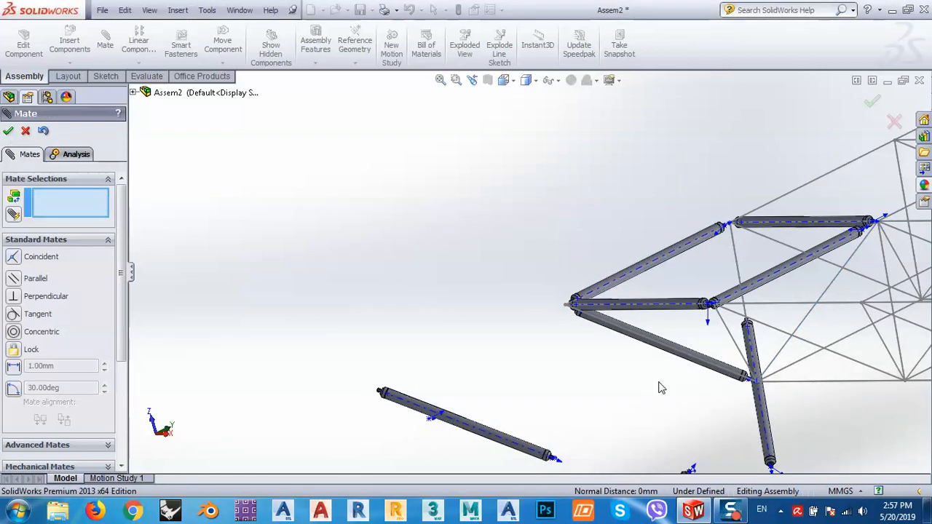
Step: Mate the axis of the last loose pipe 1462 copy coincident with the remaining diagonal grid line between the square and the lower node
click(734, 353)
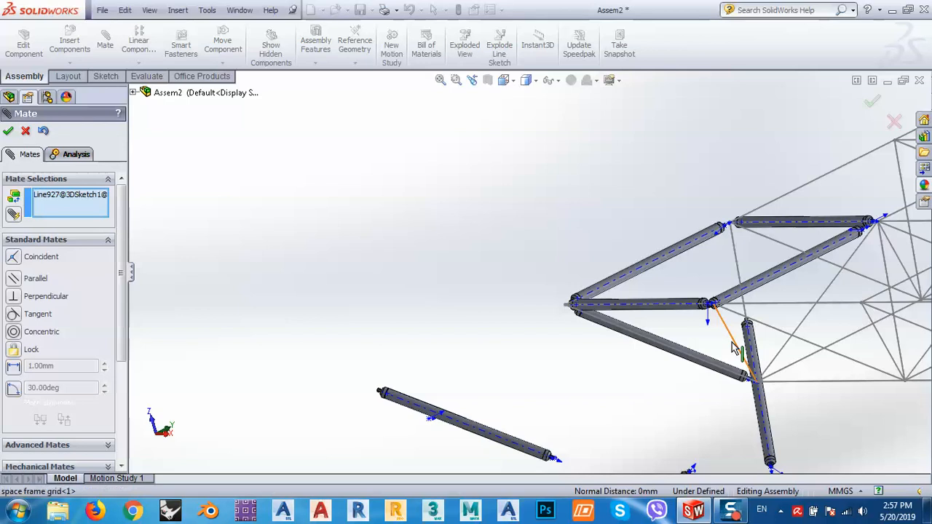
click(503, 445)
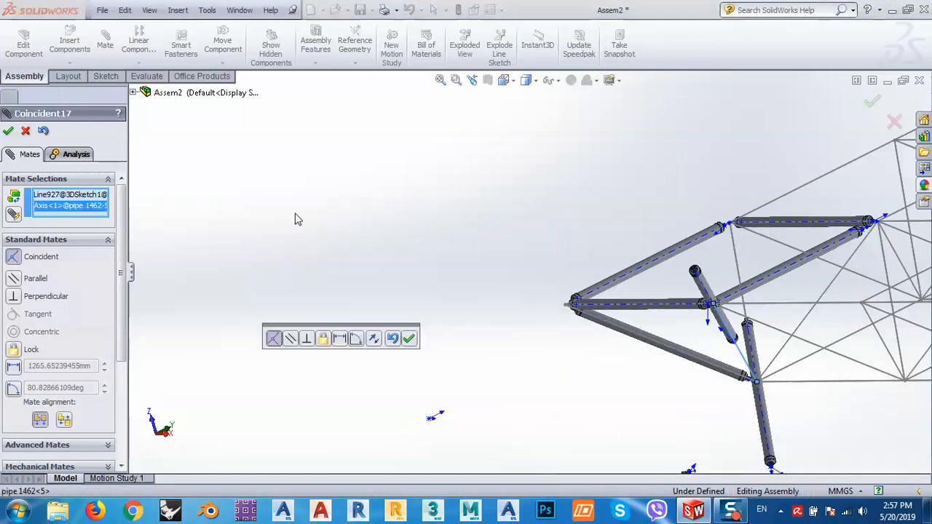
click(8, 131)
Step: Add a 50 mm distance mate between the square's upper-left corner node and the end face of the pipe 1462 copy on that diagonal
middle_drag(713, 364, 772, 423)
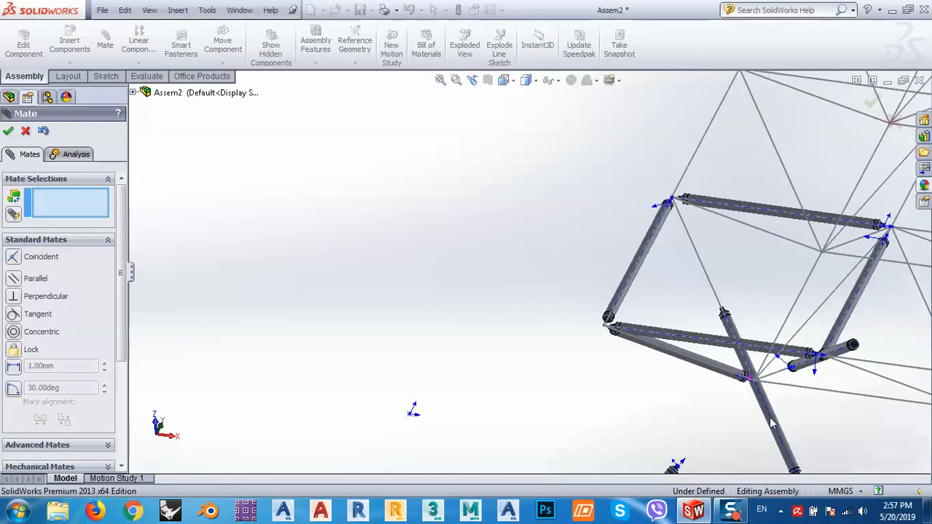
middle_drag(725, 312, 725, 333)
scroll(695, 324, down, 5)
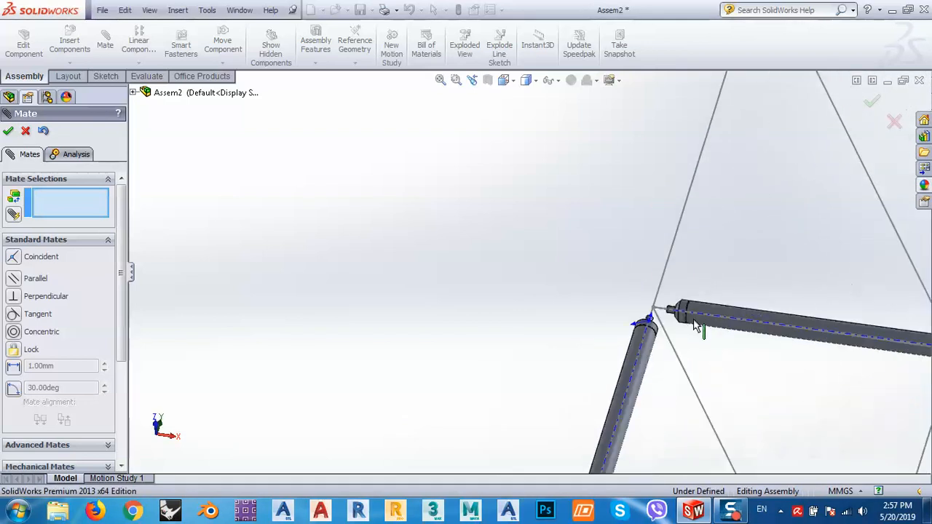
click(565, 282)
scroll(562, 213, down, 2)
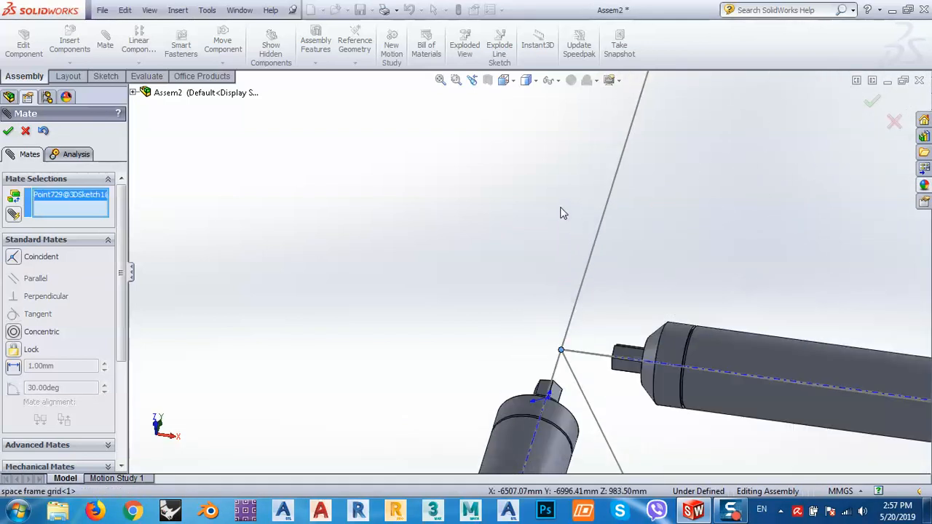
scroll(561, 212, up, 10)
middle_drag(580, 321, 628, 406)
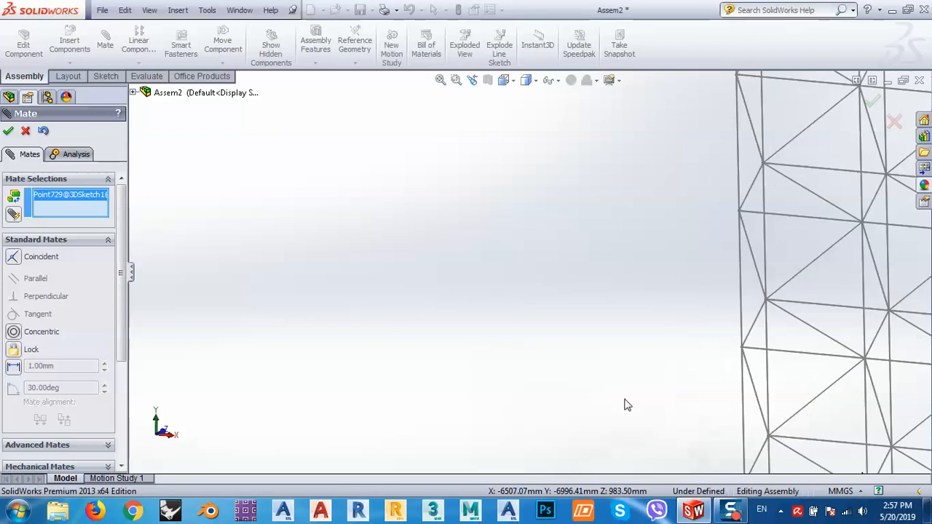
middle_drag(761, 342, 779, 370)
scroll(562, 240, down, 2)
scroll(562, 240, up, 10)
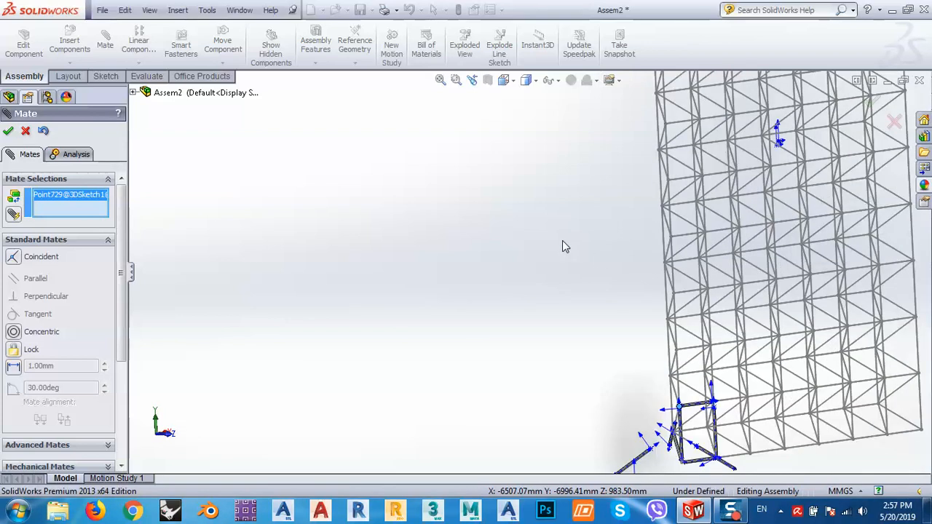
middle_drag(571, 342, 614, 380)
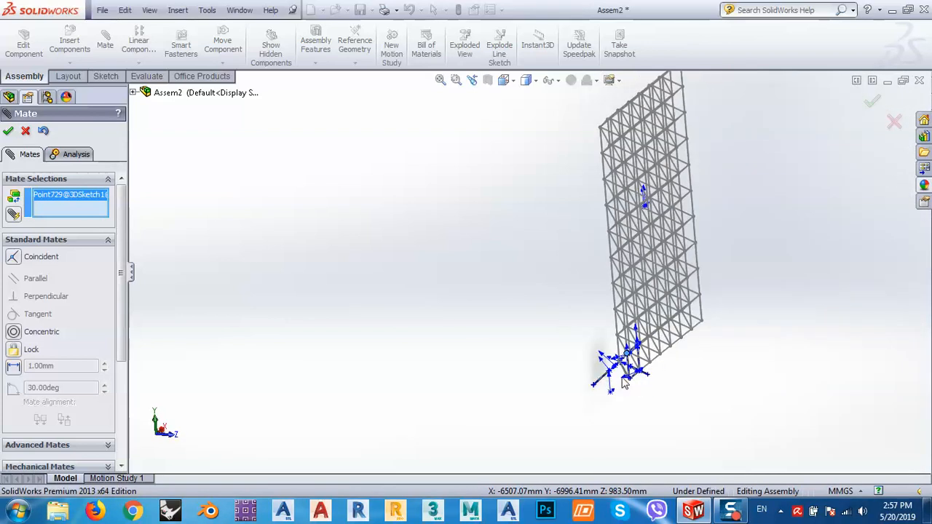
scroll(615, 368, down, 3)
scroll(615, 368, down, 8)
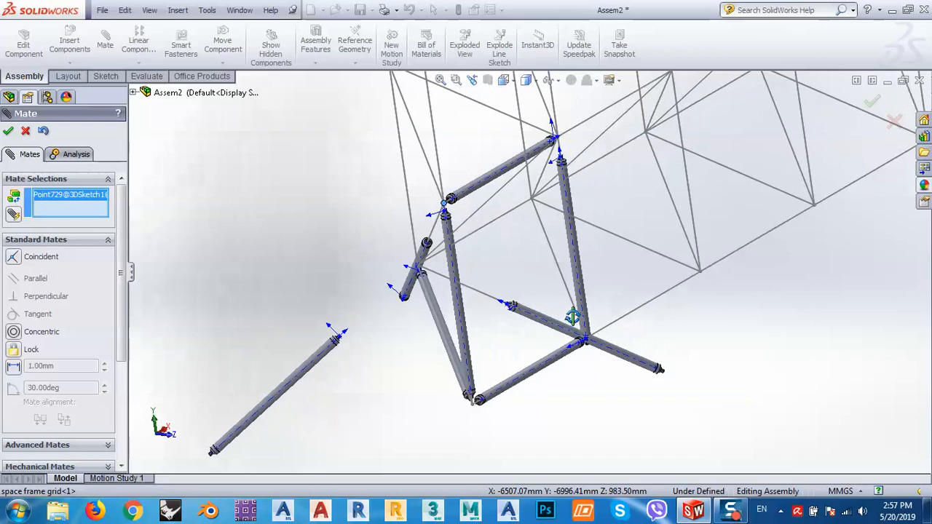
middle_drag(483, 301, 457, 289)
scroll(458, 287, down, 6)
scroll(506, 277, down, 6)
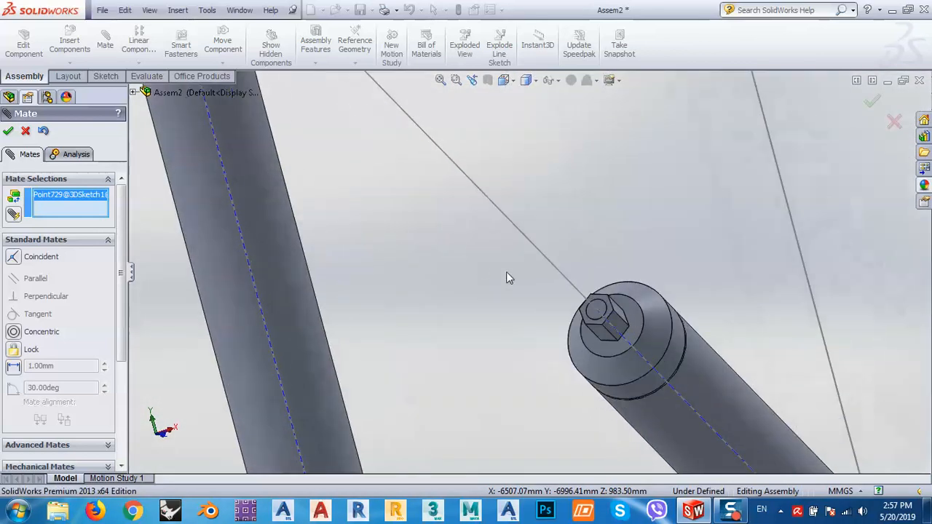
click(607, 309)
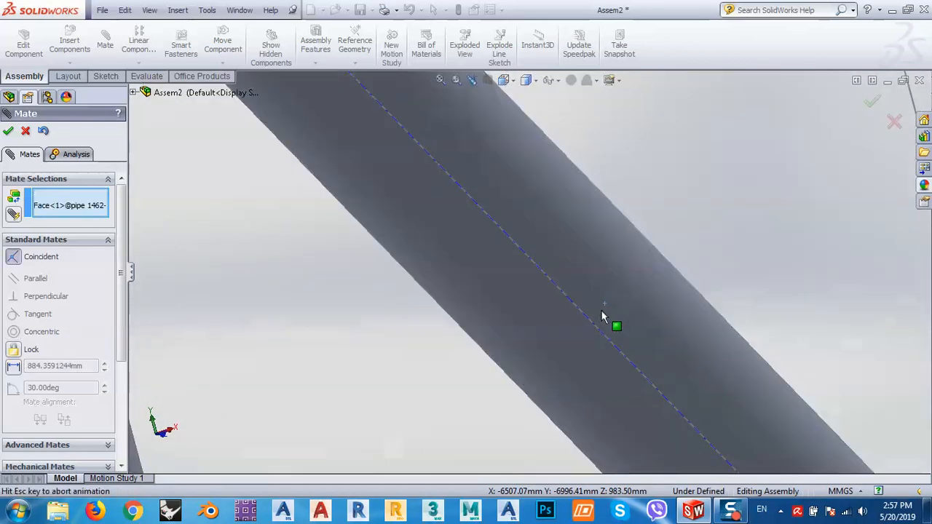
click(14, 366)
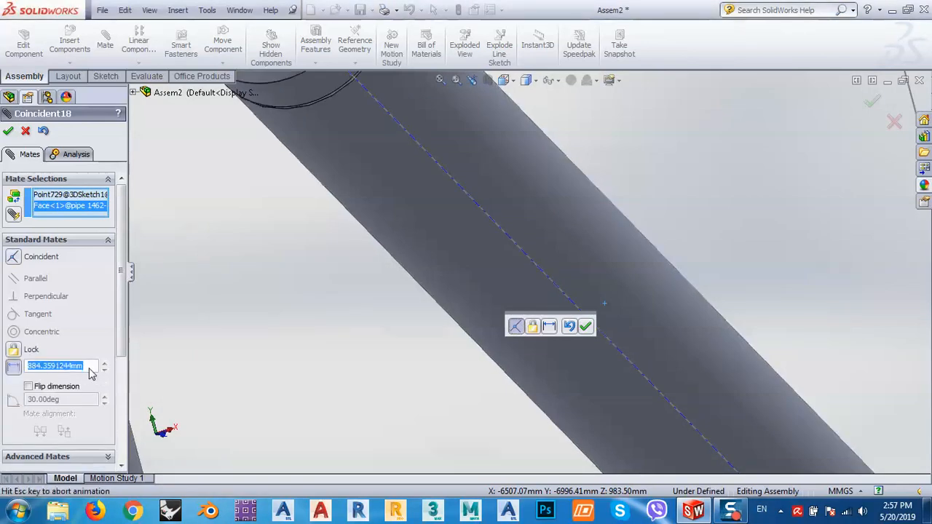
key(Return)
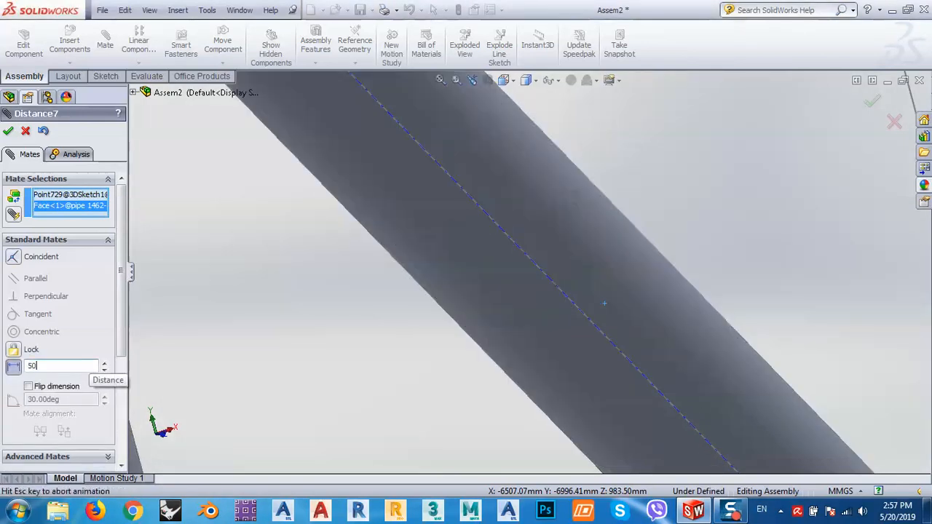
scroll(419, 381, up, 3)
scroll(419, 387, up, 4)
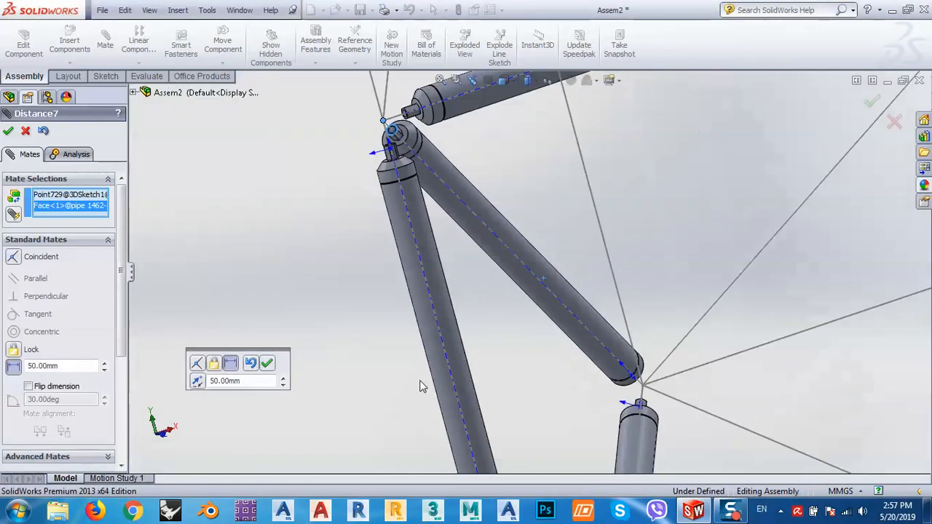
click(8, 130)
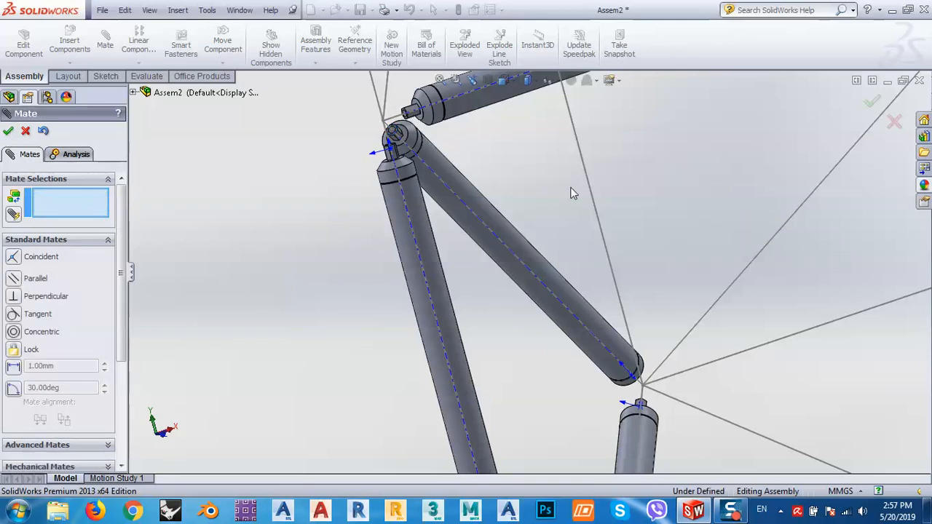
Step: Mate the end face of pipe 1462<5> 50 mm from the square's lower-right corner node, with the flipped dimension turned off
scroll(557, 180, down, 3)
scroll(559, 186, up, 5)
scroll(559, 185, up, 2)
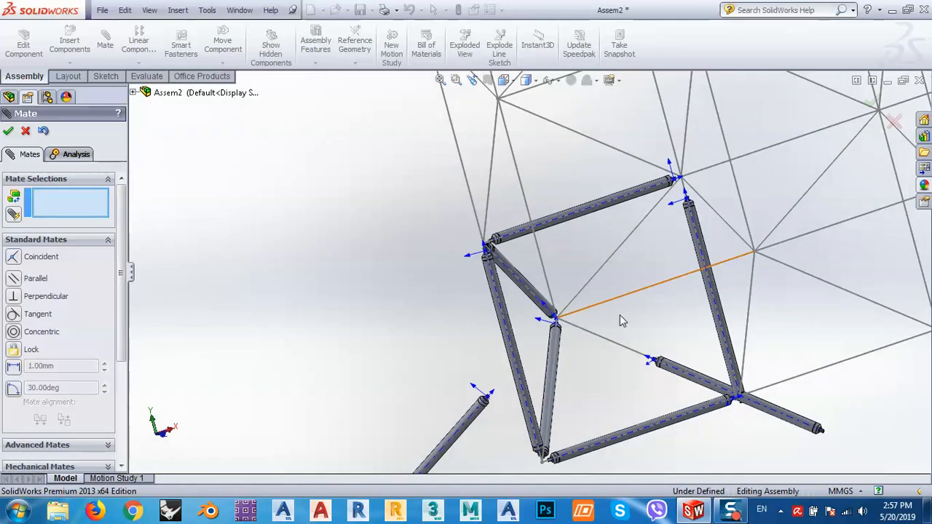
scroll(836, 441, down, 6)
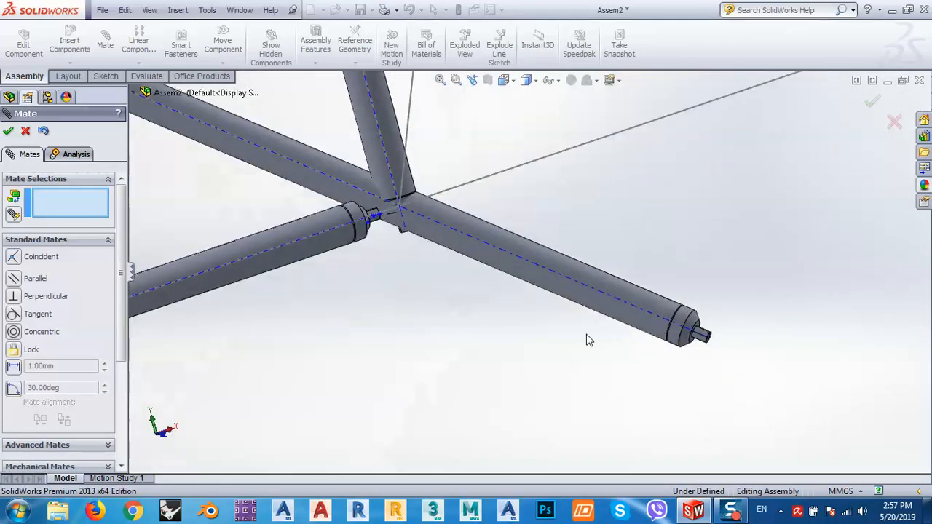
click(399, 208)
scroll(710, 337, down, 5)
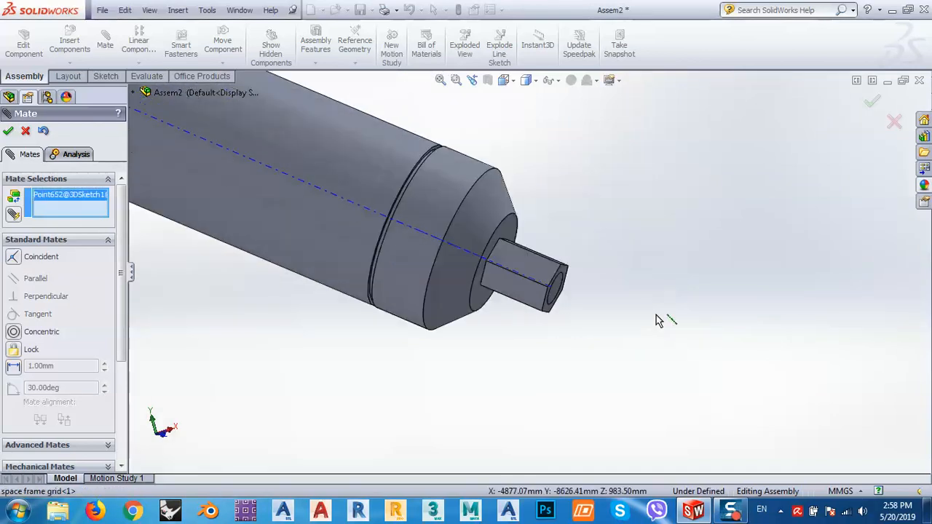
click(532, 240)
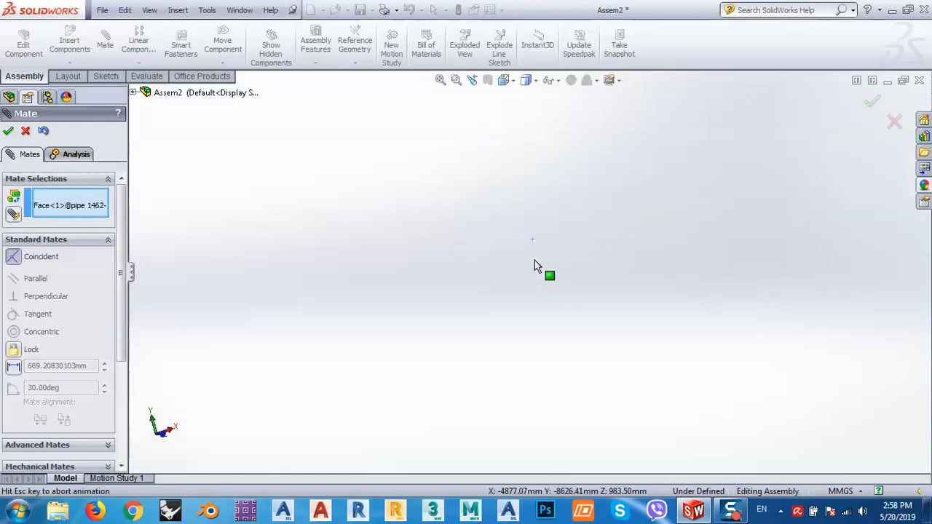
scroll(702, 318, up, 5)
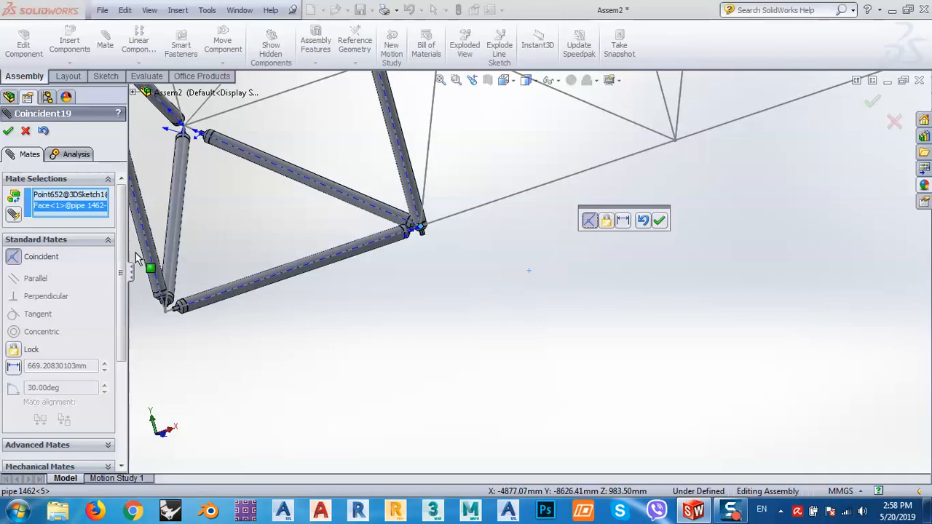
click(13, 366)
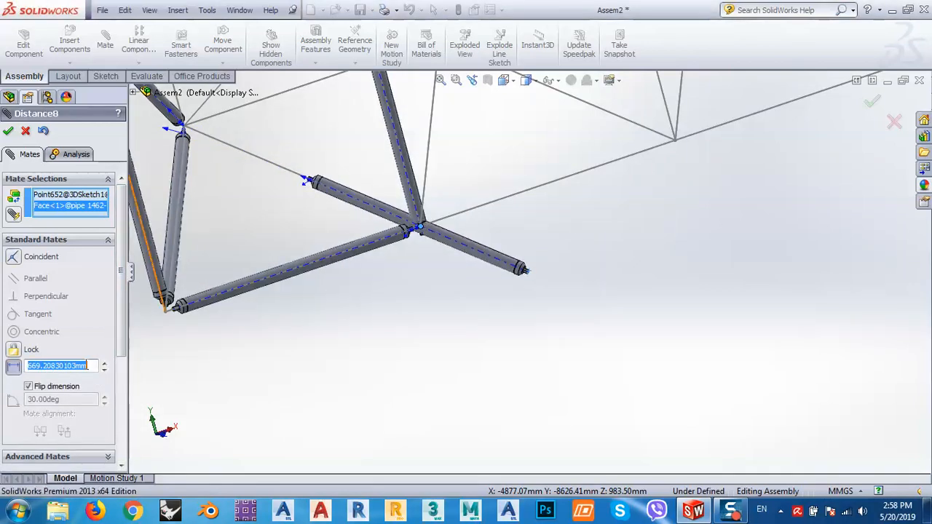
key(Return)
scroll(422, 269, down, 5)
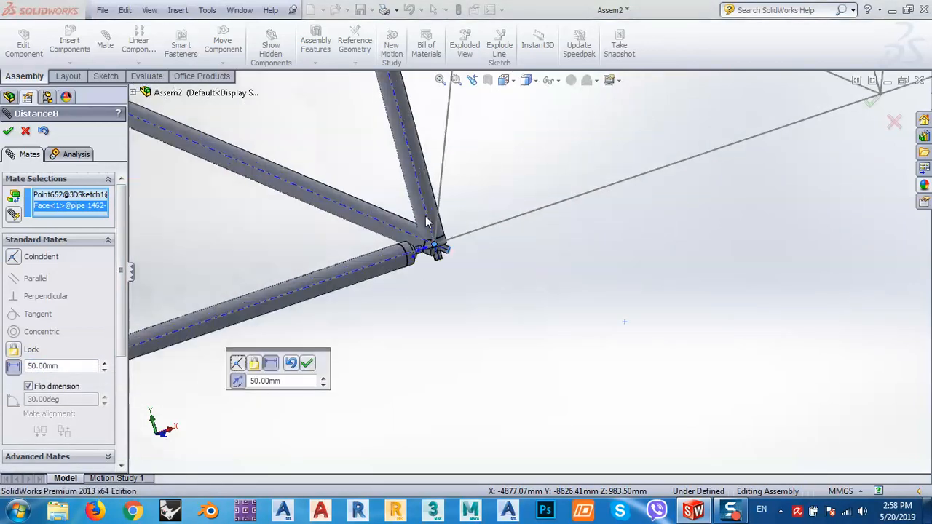
scroll(491, 247, down, 5)
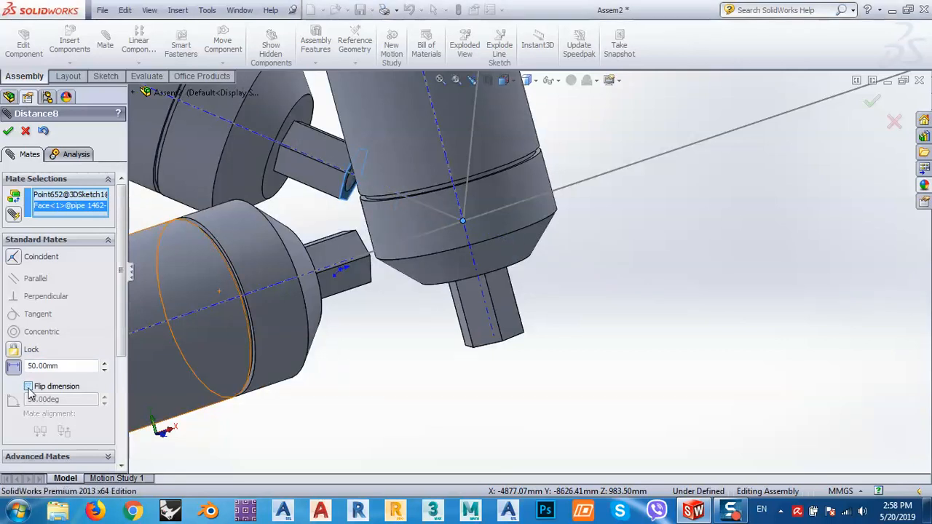
click(8, 130)
middle_drag(437, 306, 426, 194)
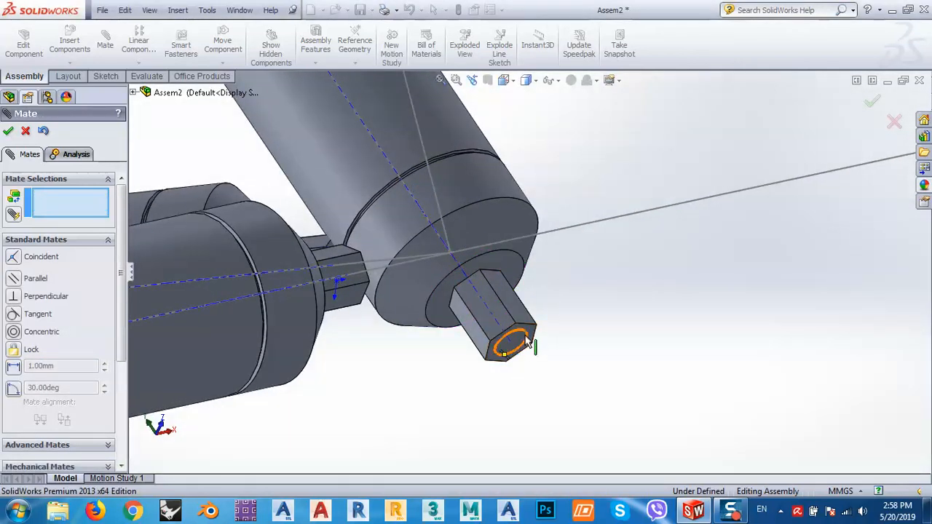
scroll(473, 254, down, 4)
scroll(469, 251, up, 5)
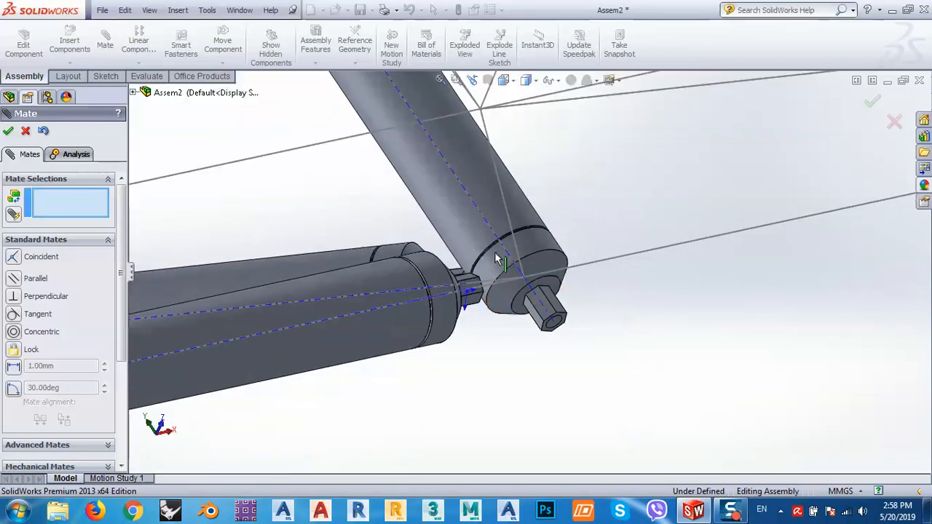
scroll(567, 327, down, 2)
scroll(567, 326, down, 3)
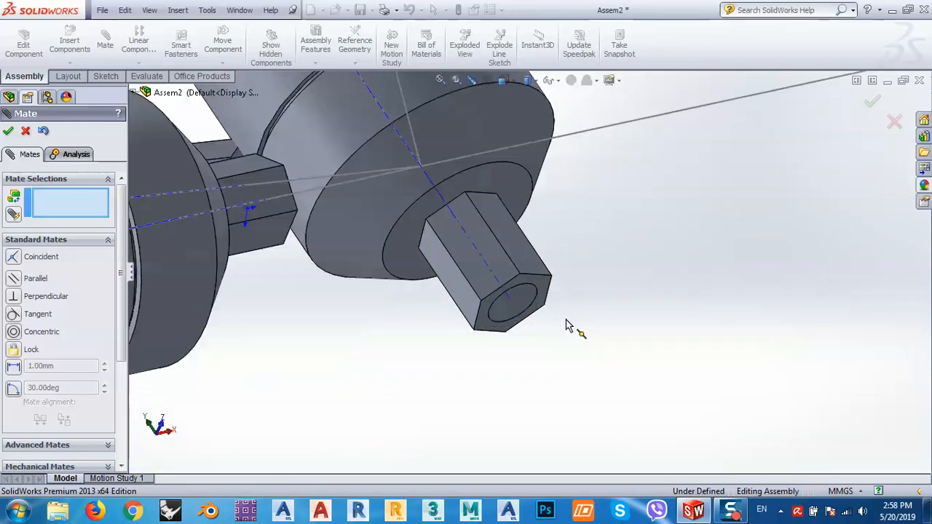
click(478, 126)
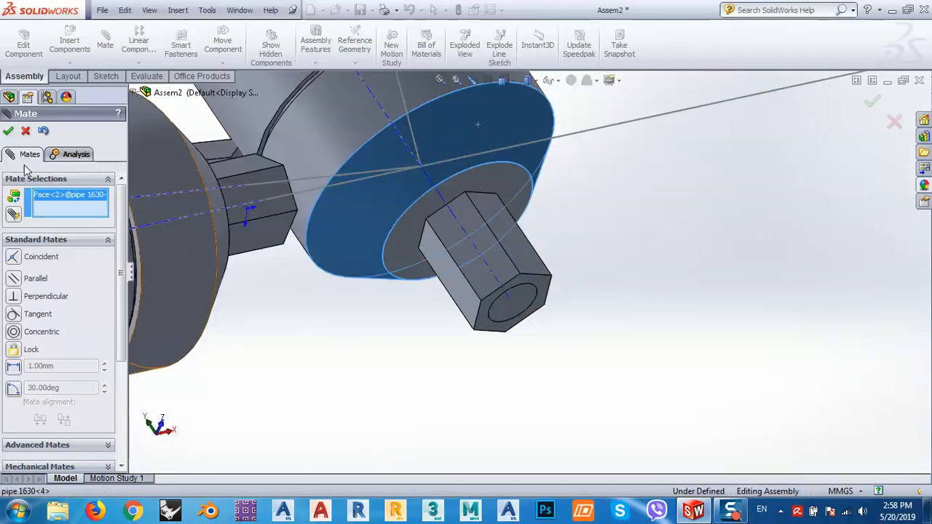
click(25, 132)
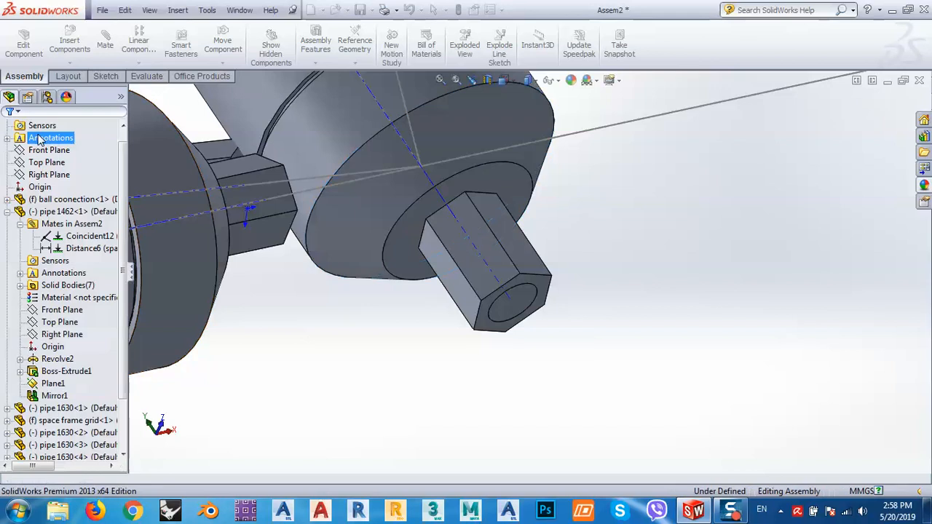
click(437, 100)
click(434, 421)
Step: List the assembly mates of pipe 1630<4>, whose end overshoots the square's corner node
scroll(434, 421, down, 2)
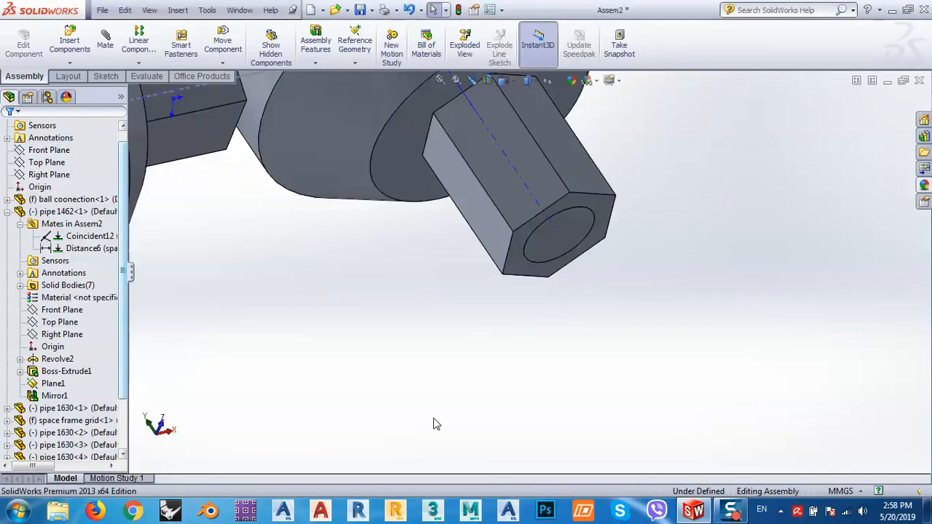
scroll(434, 418, up, 6)
scroll(433, 424, up, 3)
click(476, 194)
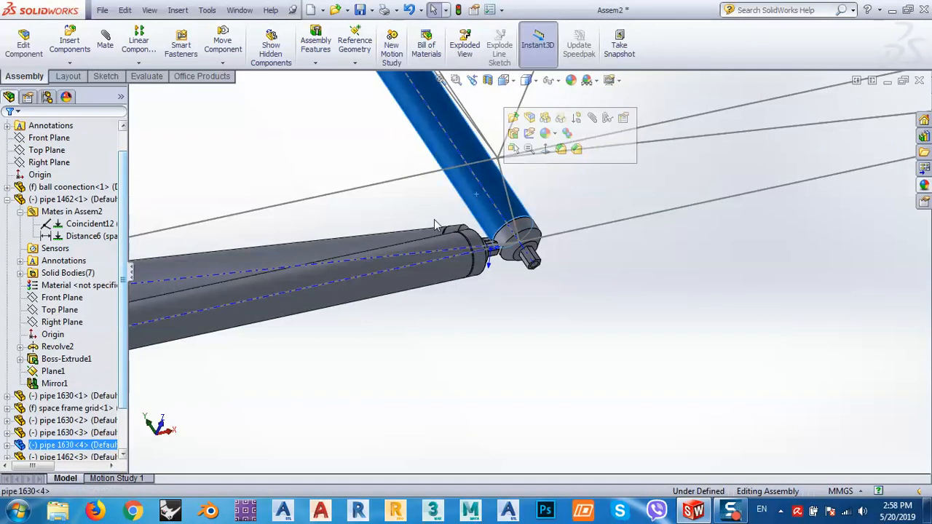
scroll(29, 408, down, 2)
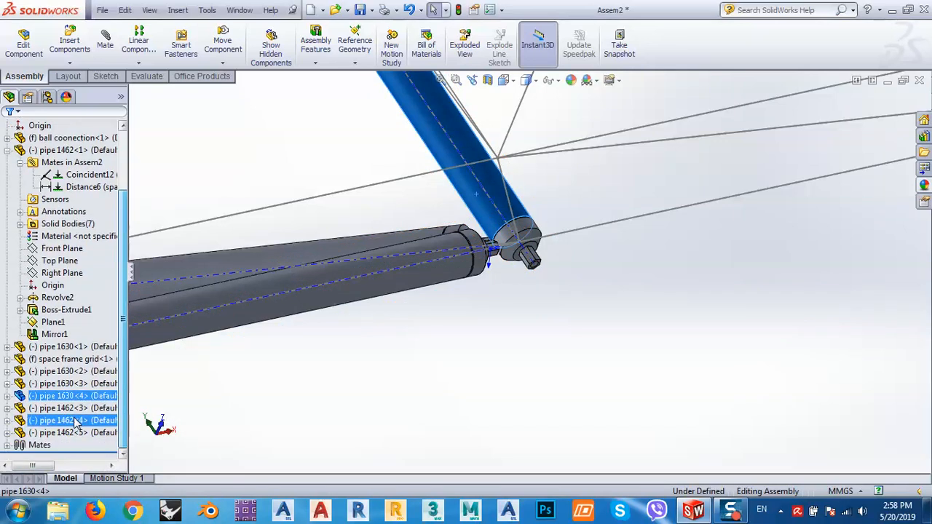
click(8, 396)
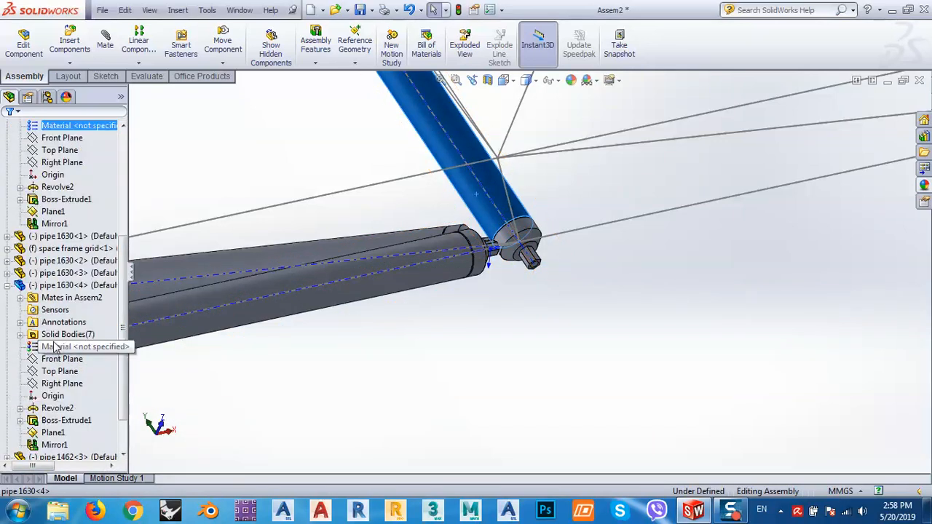
click(21, 297)
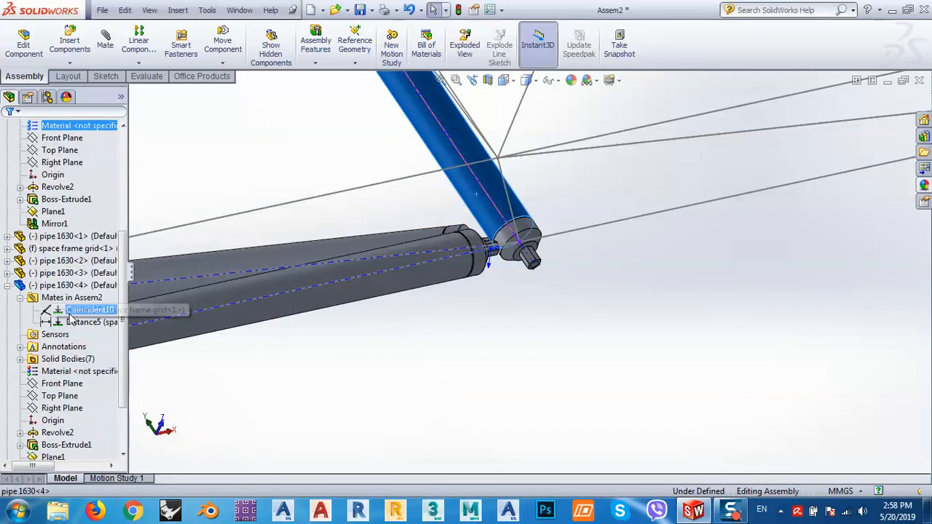
Step: Flip the 50 mm distance mate of pipe 1630<4> so its end face sits on the pipe's side of the node
click(80, 310)
click(78, 321)
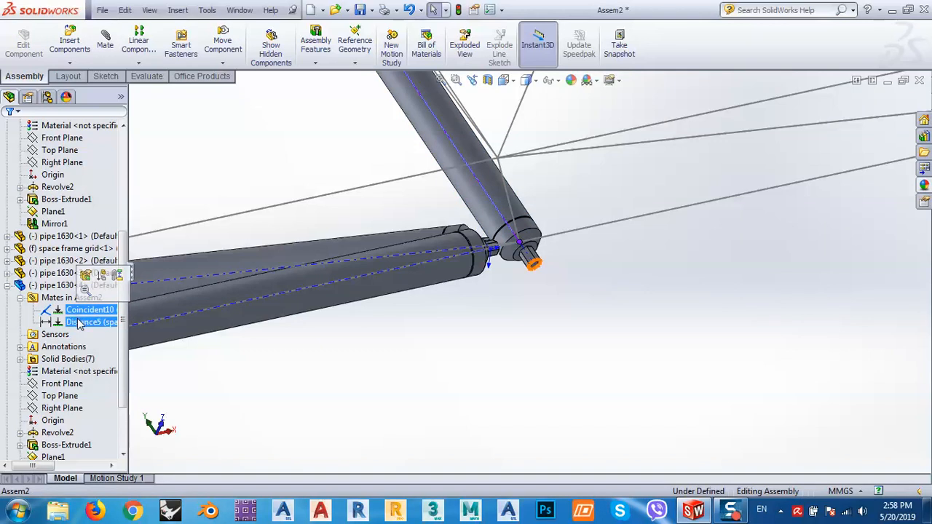
right_click(80, 324)
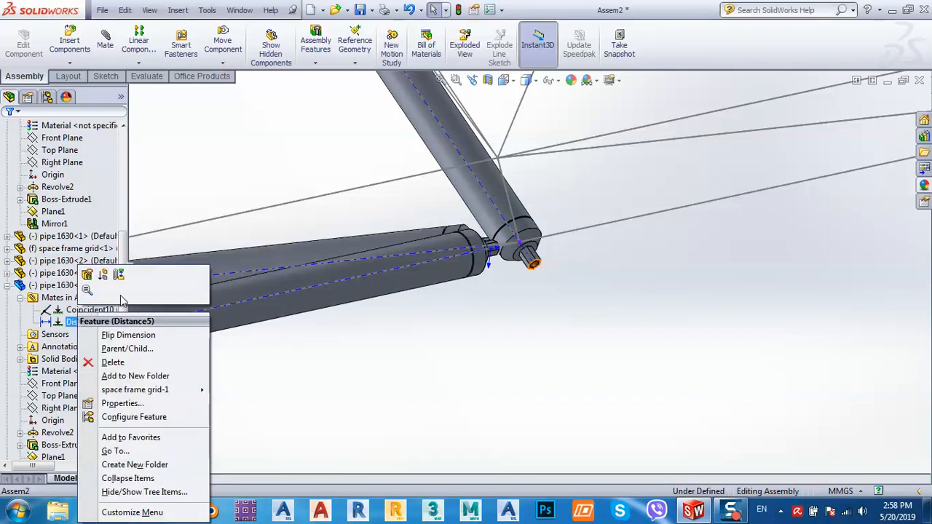
click(87, 275)
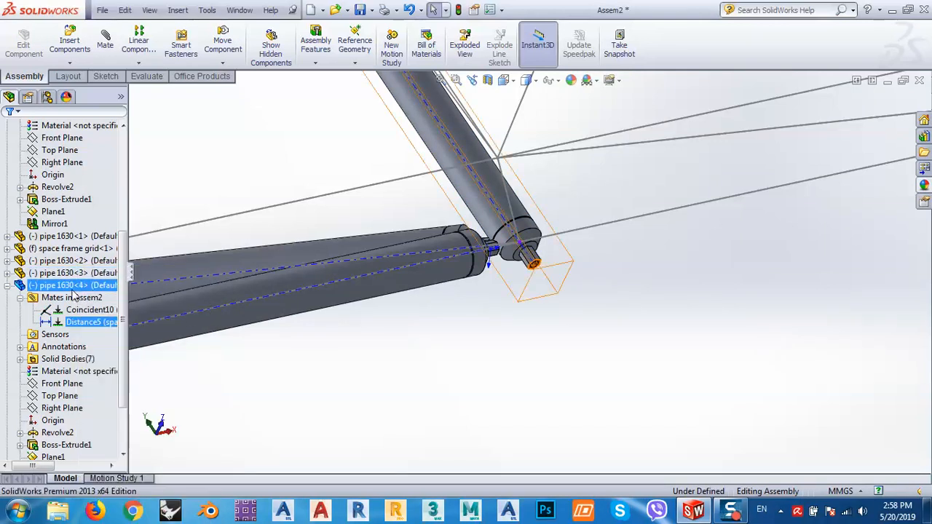
click(83, 323)
click(90, 281)
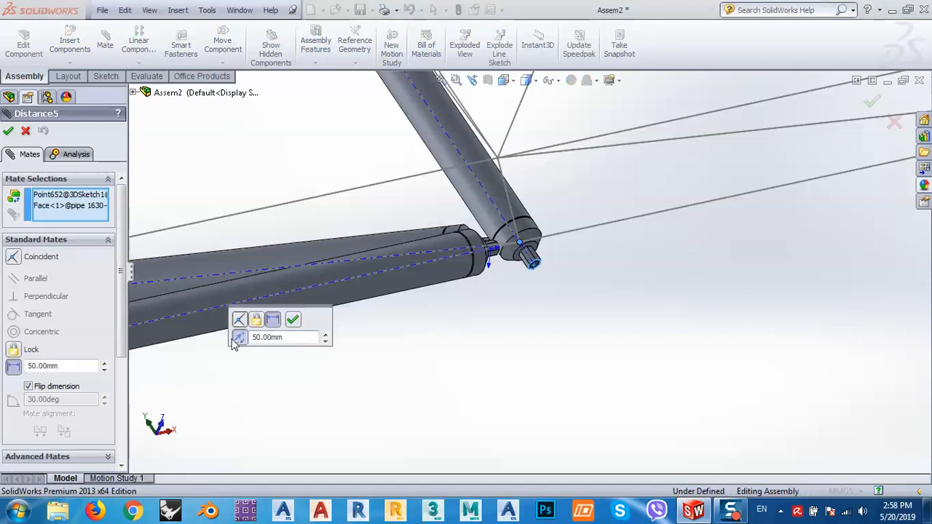
click(28, 386)
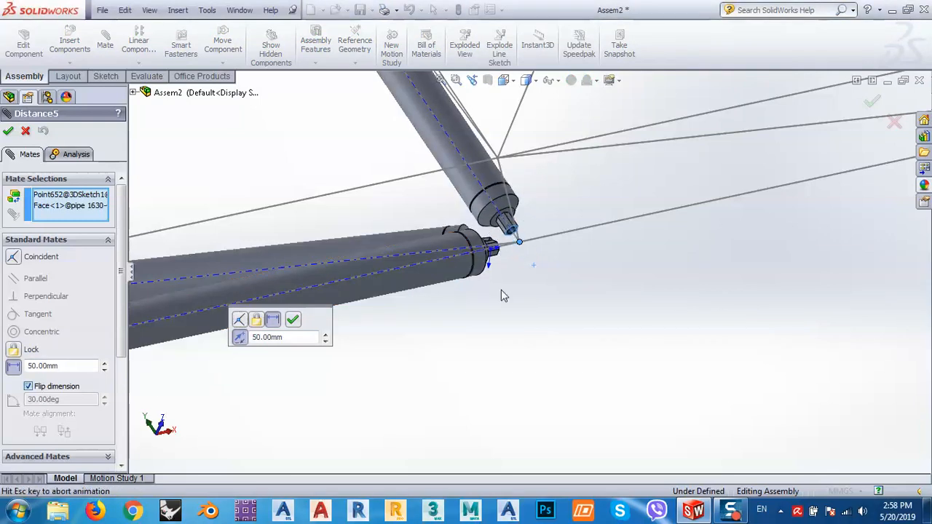
click(8, 131)
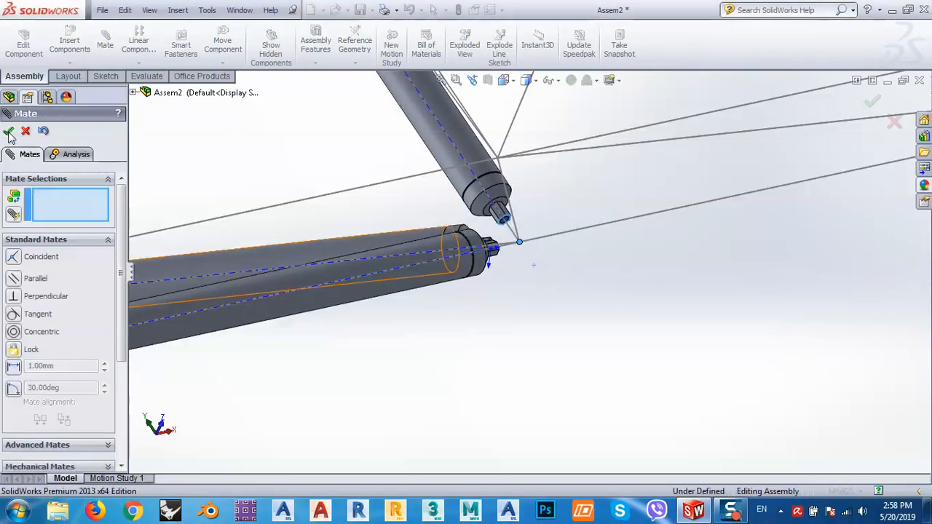
Step: Add a 50 mm distance mate between the lower node where the diagonals meet and the end face of pipe 1462<4>
middle_drag(516, 304, 558, 253)
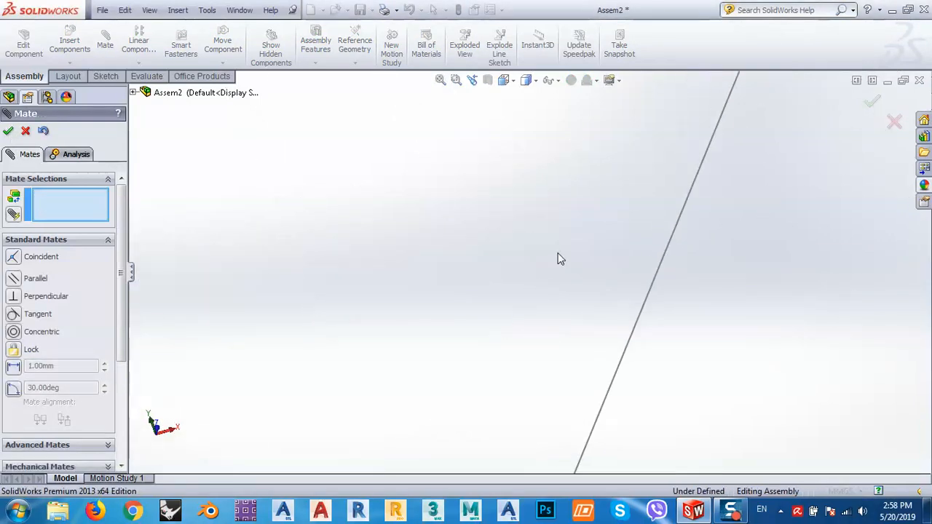
scroll(557, 253, up, 10)
scroll(557, 253, up, 3)
middle_drag(444, 393, 430, 331)
scroll(428, 352, down, 5)
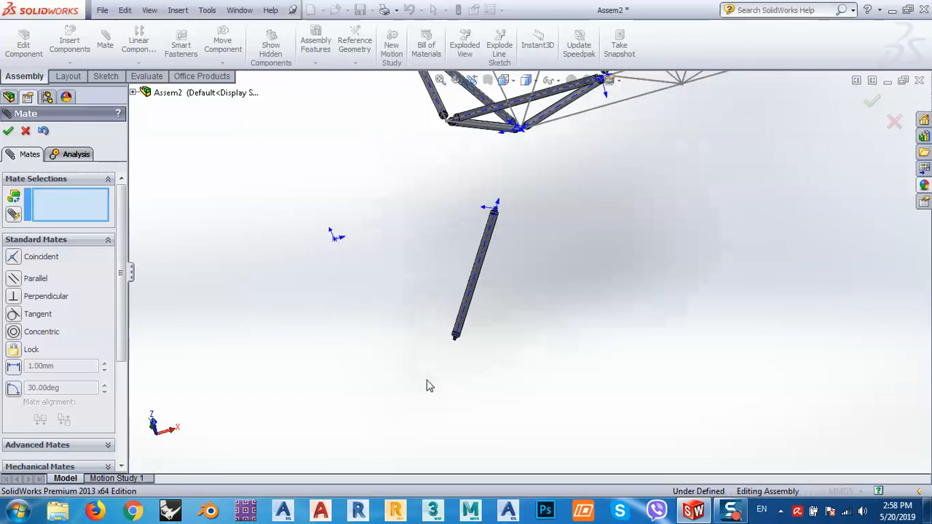
scroll(537, 135, down, 8)
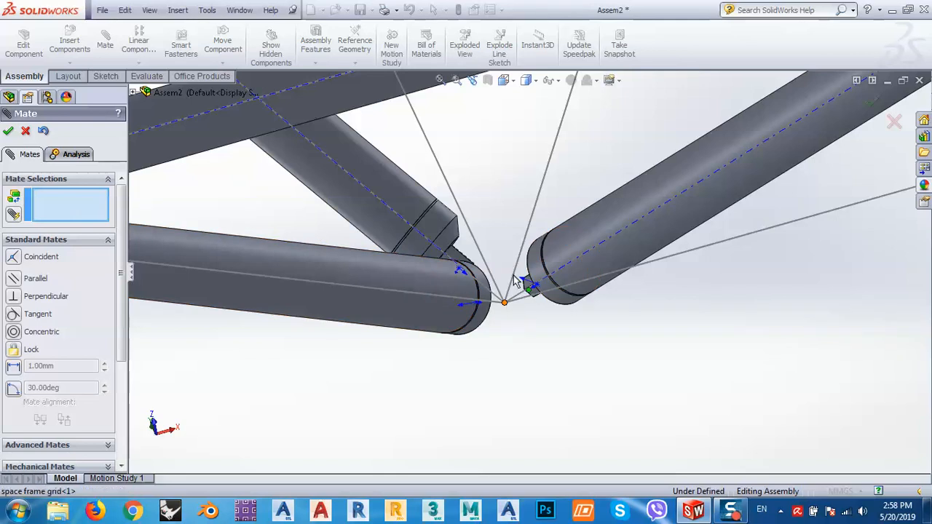
click(504, 301)
scroll(539, 160, down, 5)
scroll(541, 167, up, 8)
scroll(540, 166, up, 8)
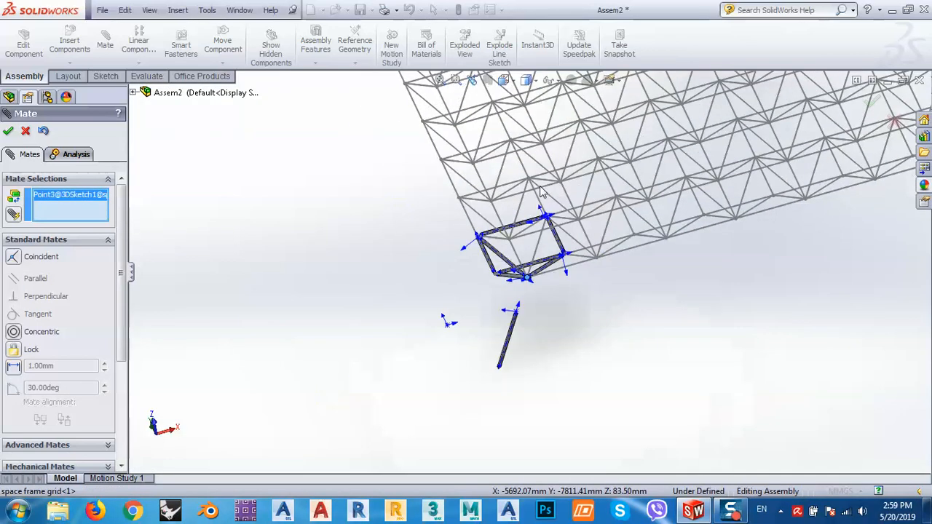
middle_drag(494, 425, 499, 360)
scroll(499, 359, down, 10)
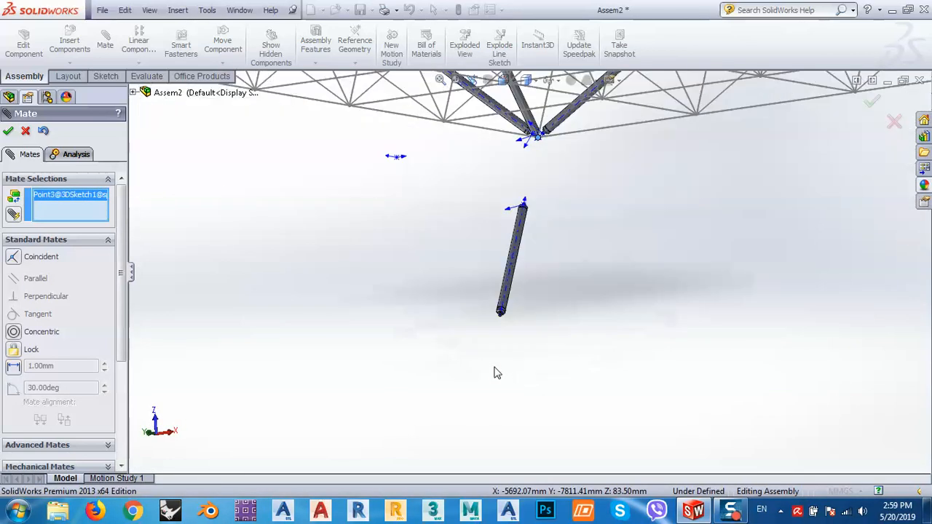
scroll(517, 255, down, 5)
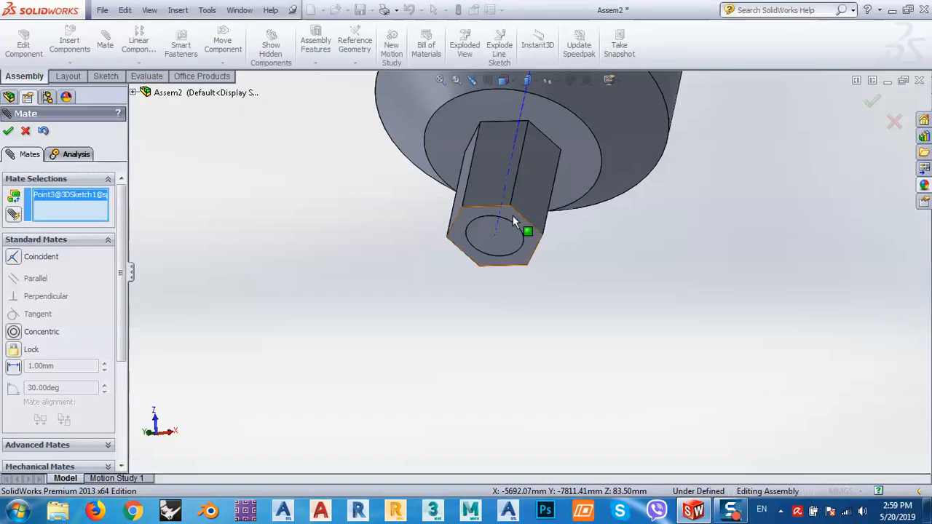
click(513, 215)
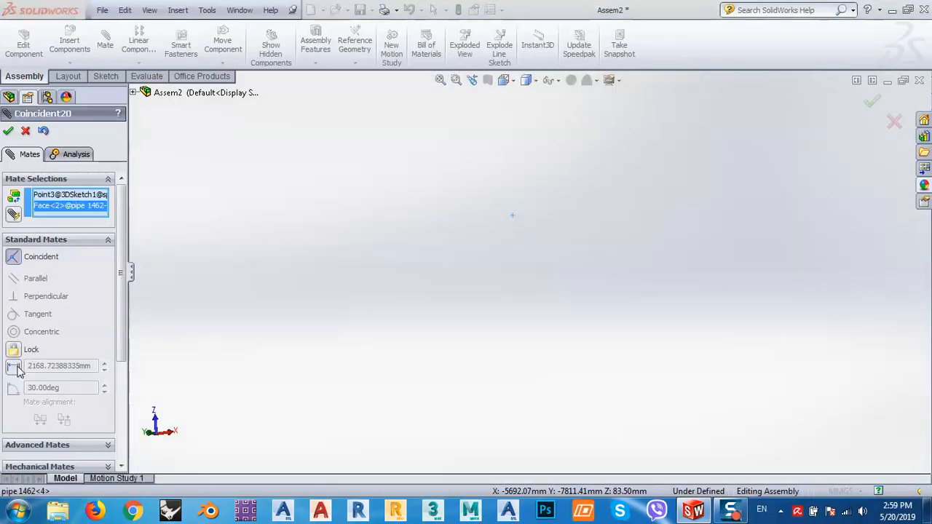
click(14, 366)
text(50)
key(Return)
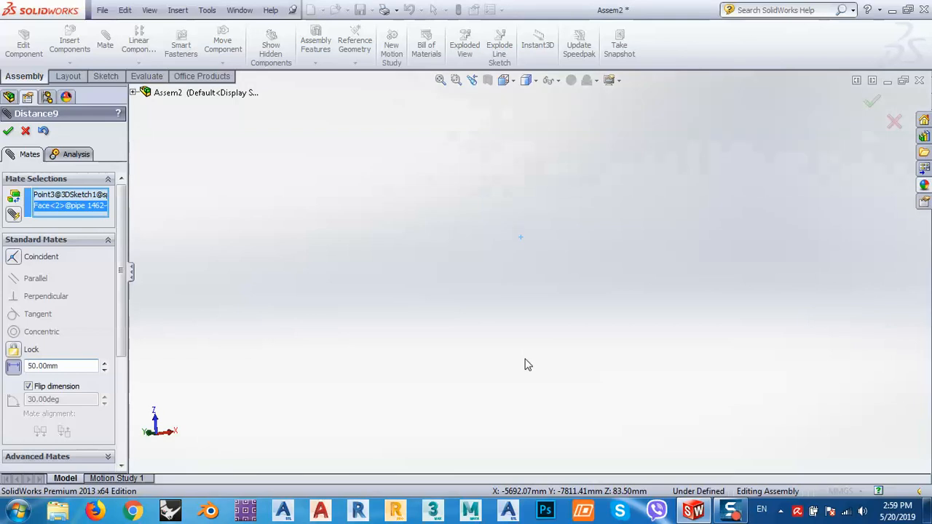
Step: Flip the distance mate of pipe 1462<4> so its end stops short of the lower node, and finish mating
scroll(526, 364, up, 8)
scroll(564, 175, down, 4)
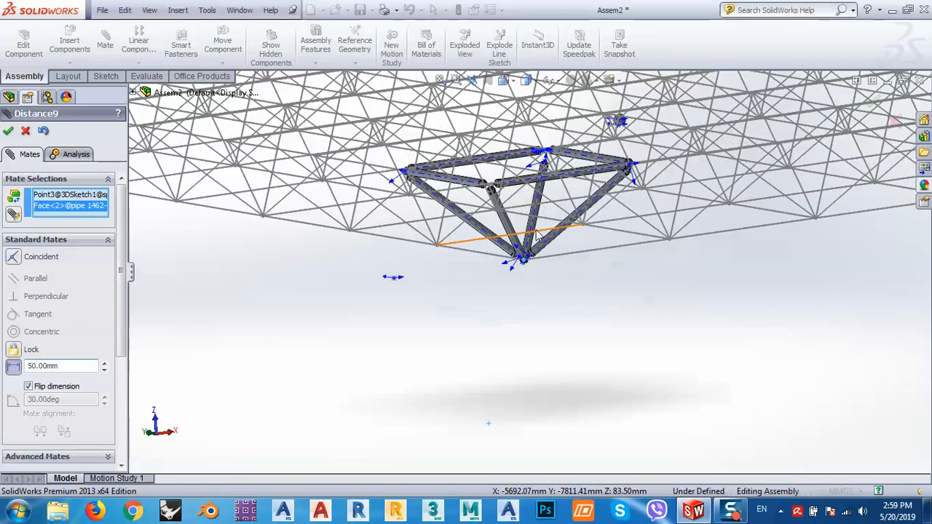
scroll(509, 306, down, 6)
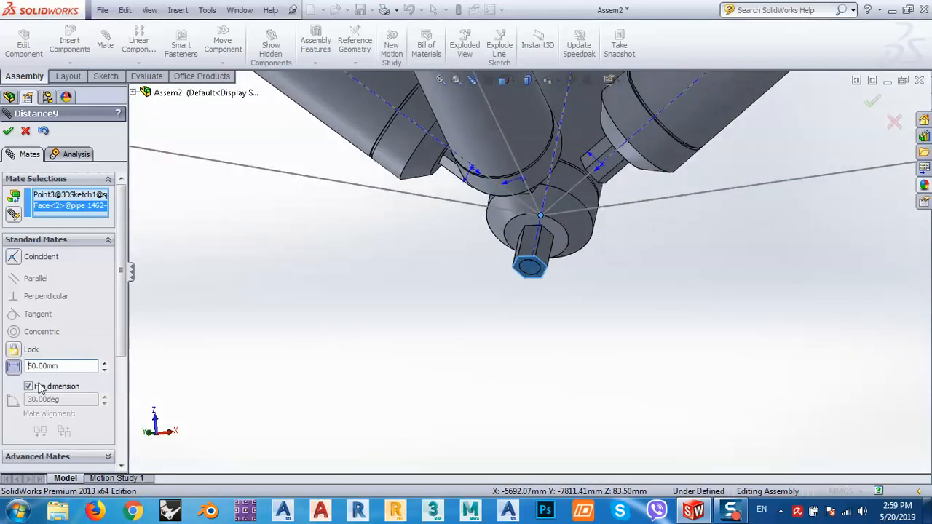
click(46, 389)
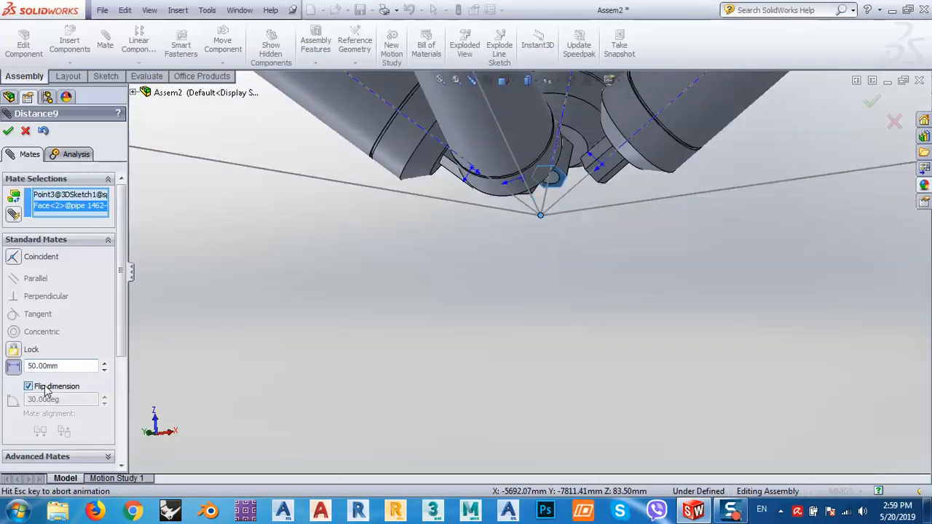
click(8, 132)
scroll(645, 306, up, 6)
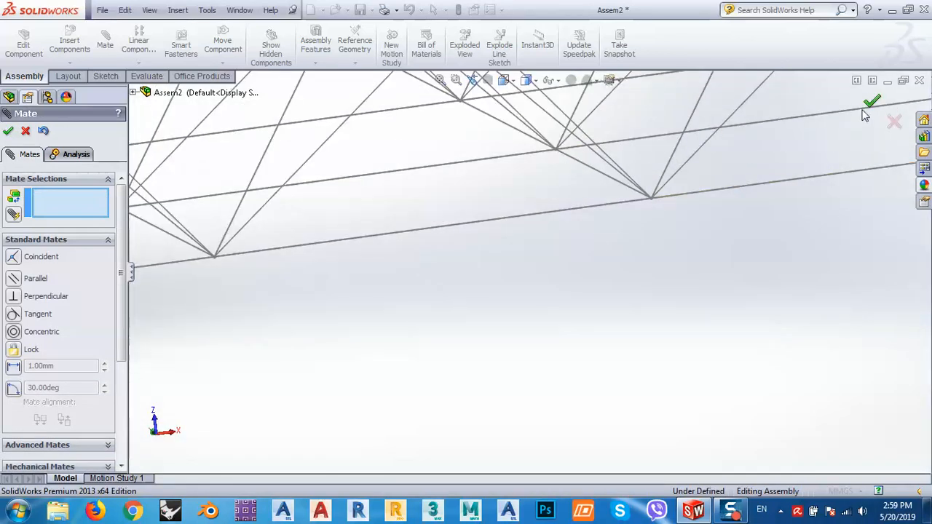
click(26, 132)
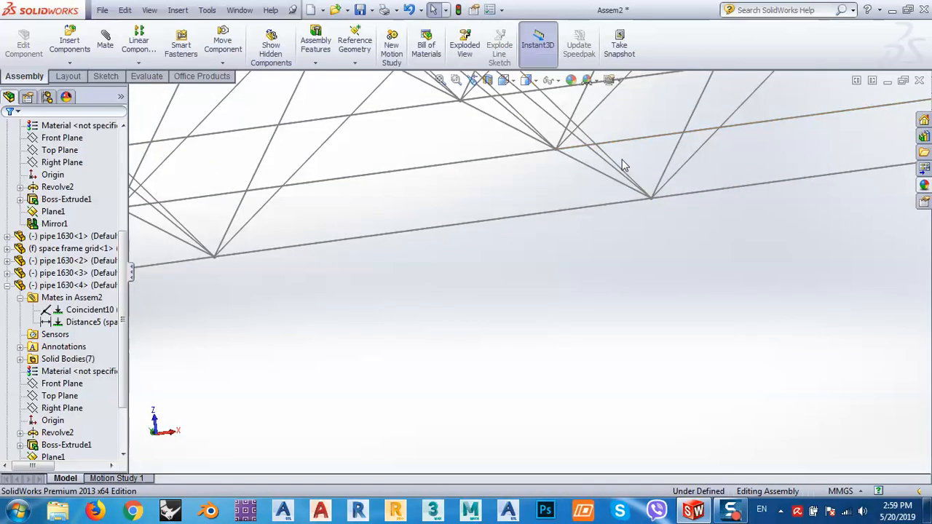
Step: Switch to the Top view and examine how the four diagonal pipes meet around the lower node
click(504, 82)
click(529, 119)
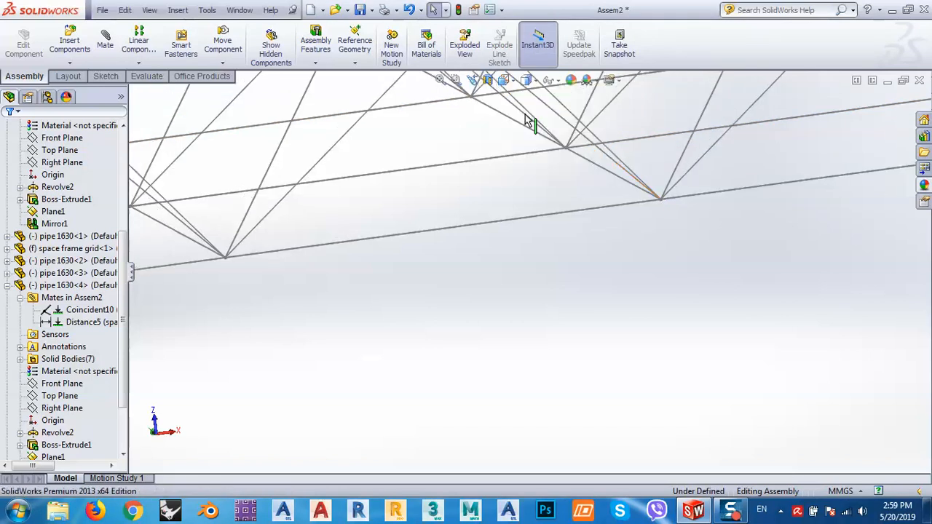
scroll(415, 451, up, 5)
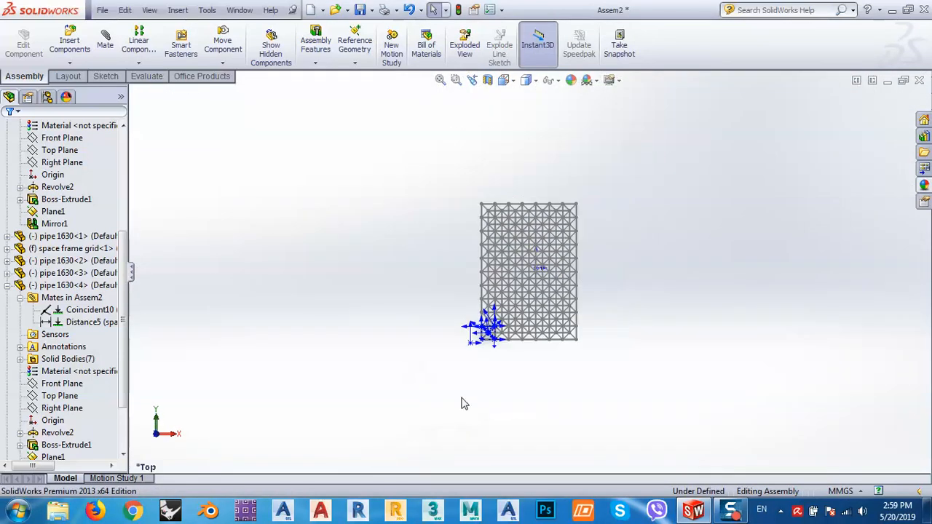
scroll(488, 346, down, 15)
scroll(514, 281, down, 4)
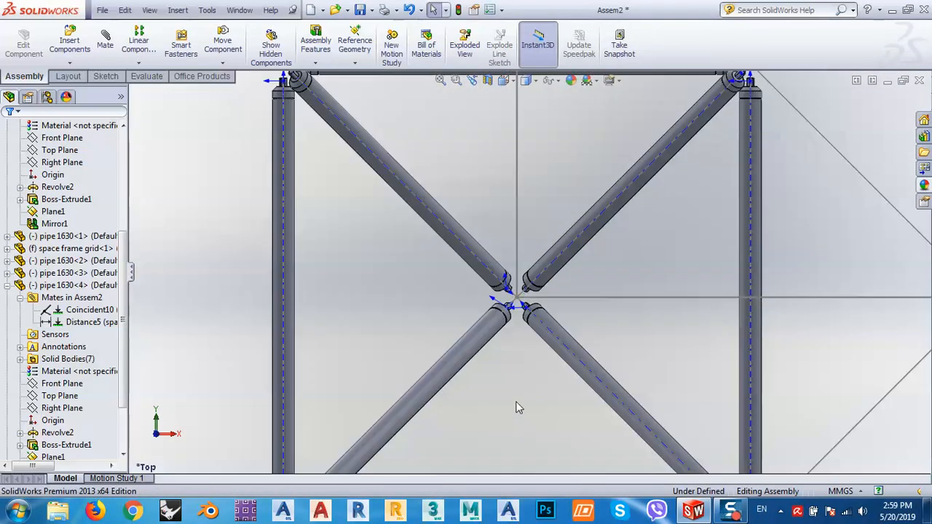
Step: Examine the pipe ends around the lower node and the square's corner node from an angled view, and the module within the whole grid
scroll(523, 232, up, 5)
middle_drag(527, 342, 526, 229)
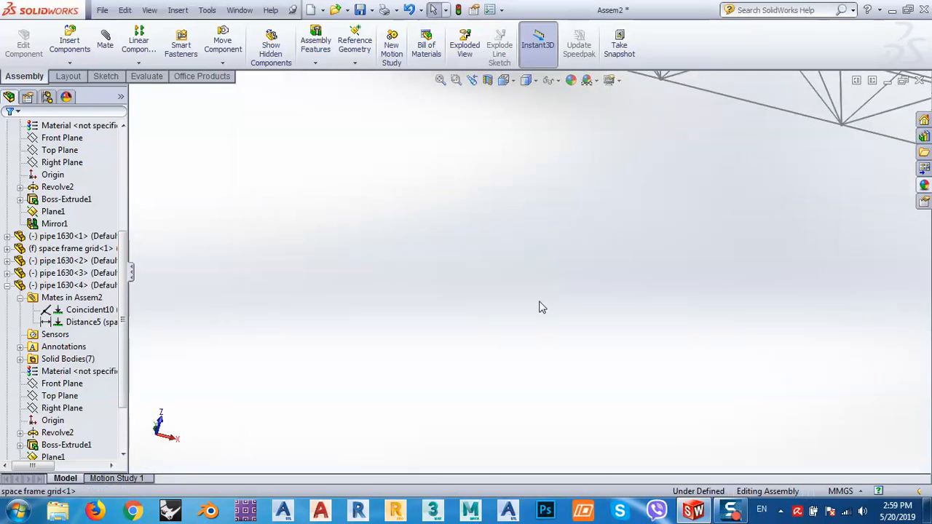
scroll(539, 307, up, 4)
scroll(507, 122, up, 3)
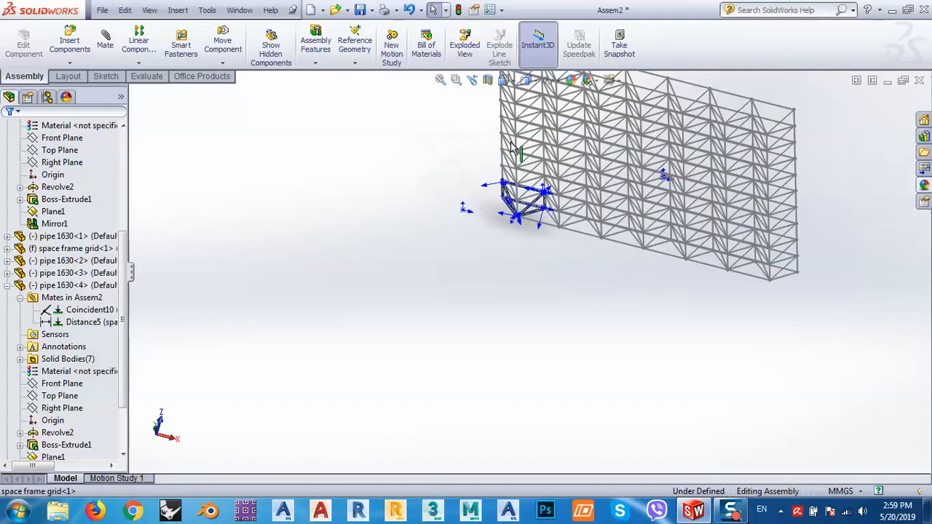
mouse_move(521, 206)
middle_down()
mouse_move(506, 206)
mouse_move(517, 205)
middle_up()
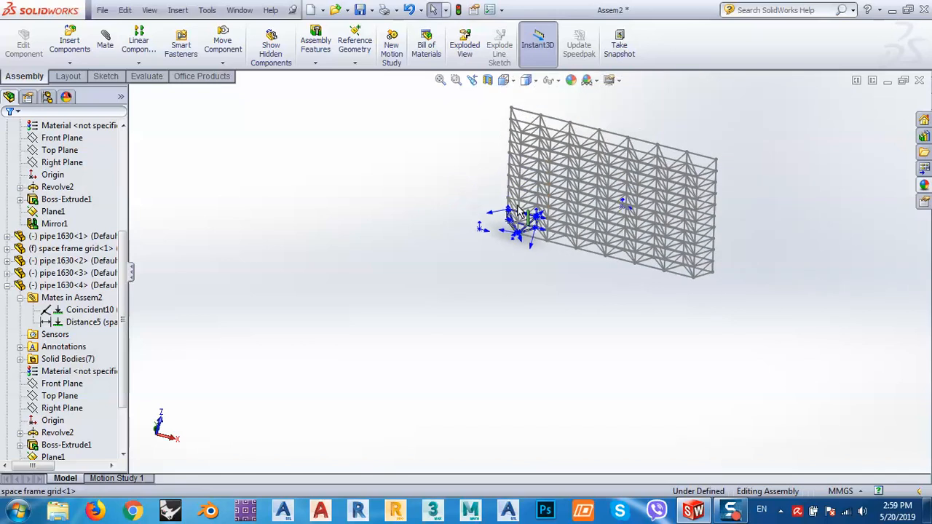
scroll(517, 204, down, 3)
scroll(547, 298, down, 10)
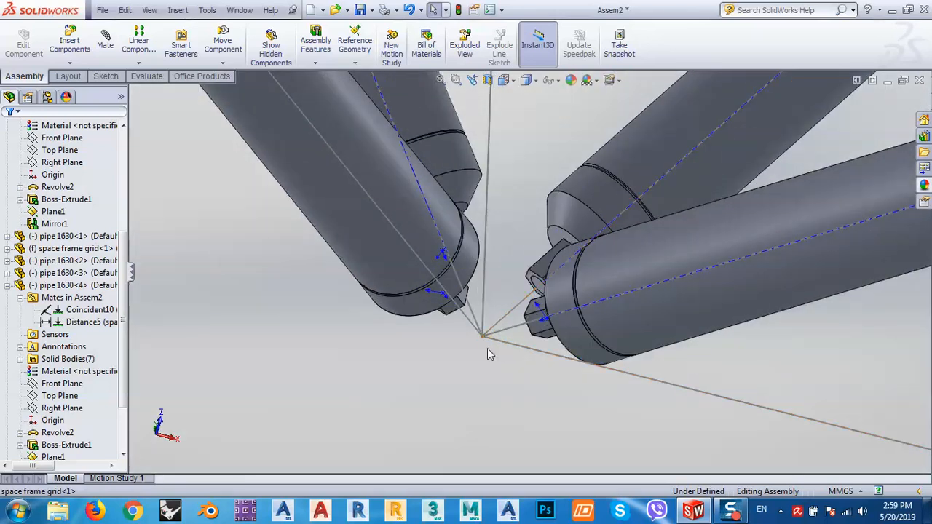
scroll(490, 351, up, 10)
scroll(422, 152, down, 5)
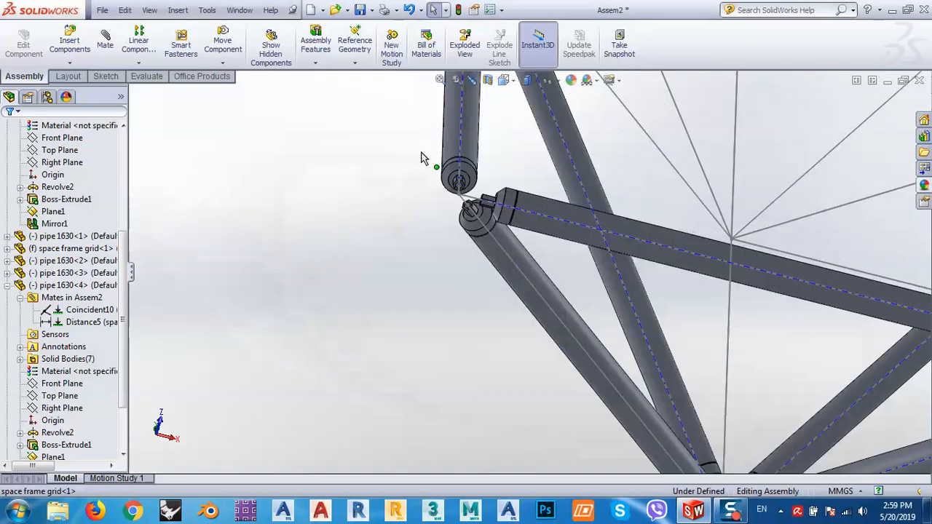
scroll(497, 262, down, 5)
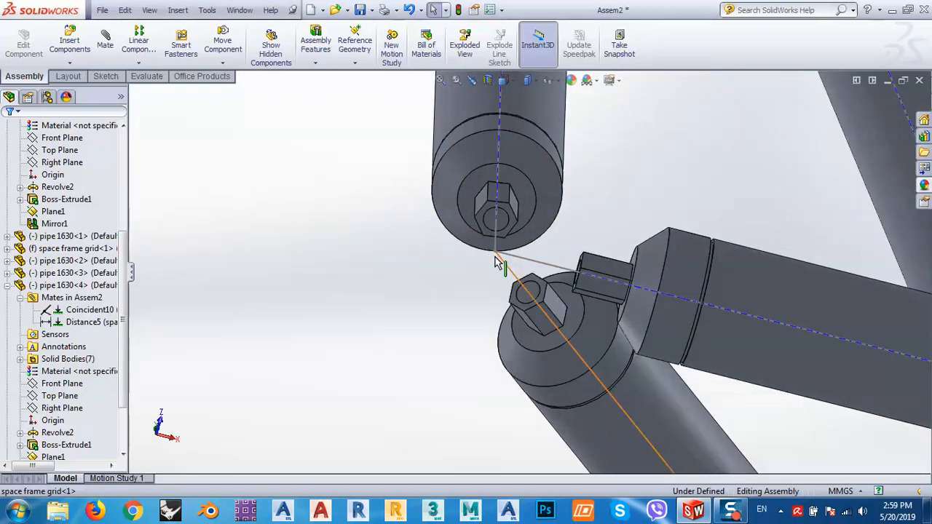
scroll(470, 289, up, 10)
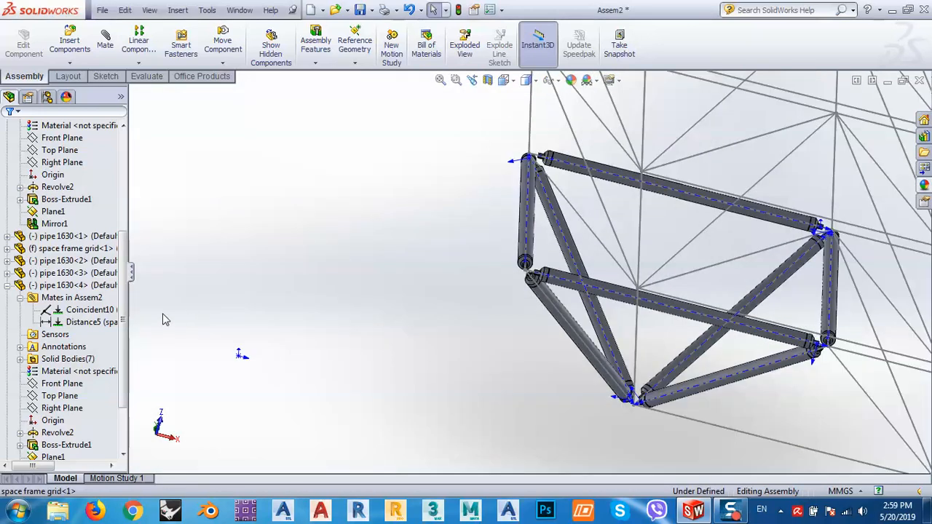
scroll(385, 331, up, 12)
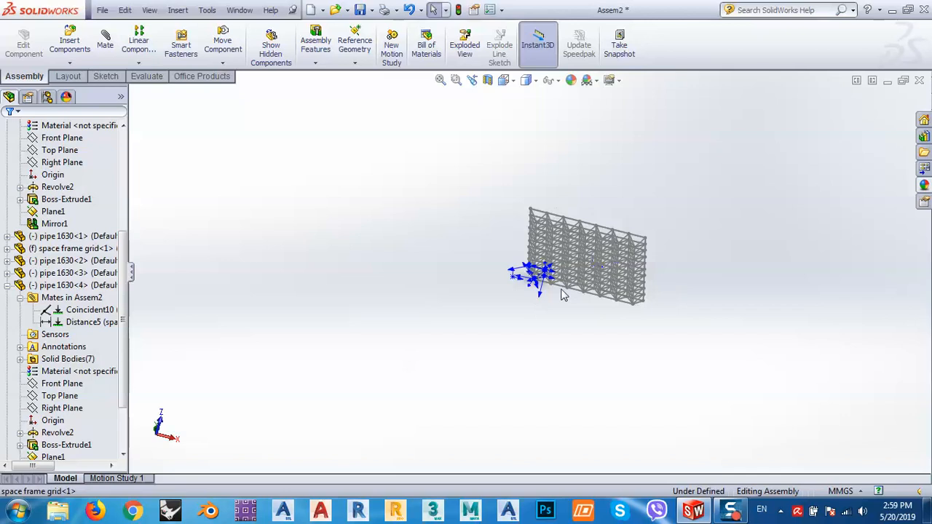
Step: Find the ball connector inside the grid and open its profile sketch for editing within the assembly
scroll(602, 262, down, 2)
scroll(602, 263, down, 15)
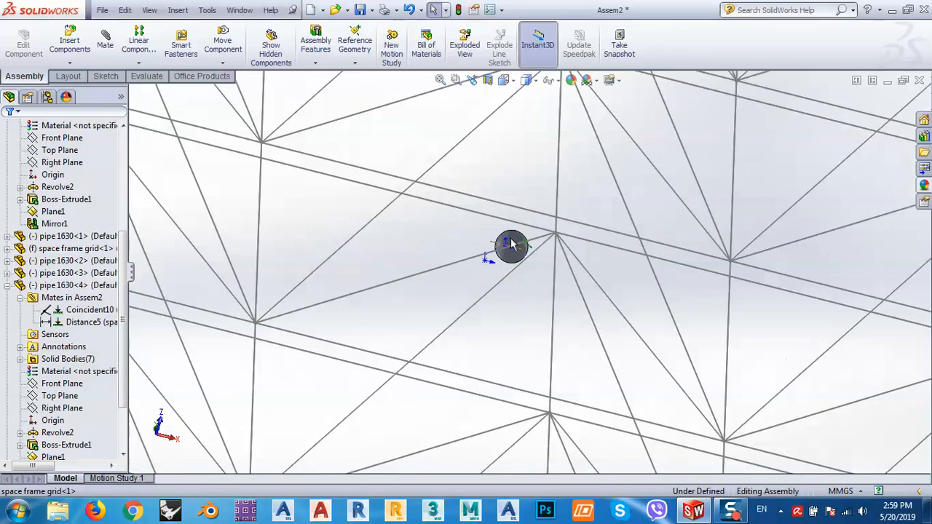
click(503, 80)
click(522, 115)
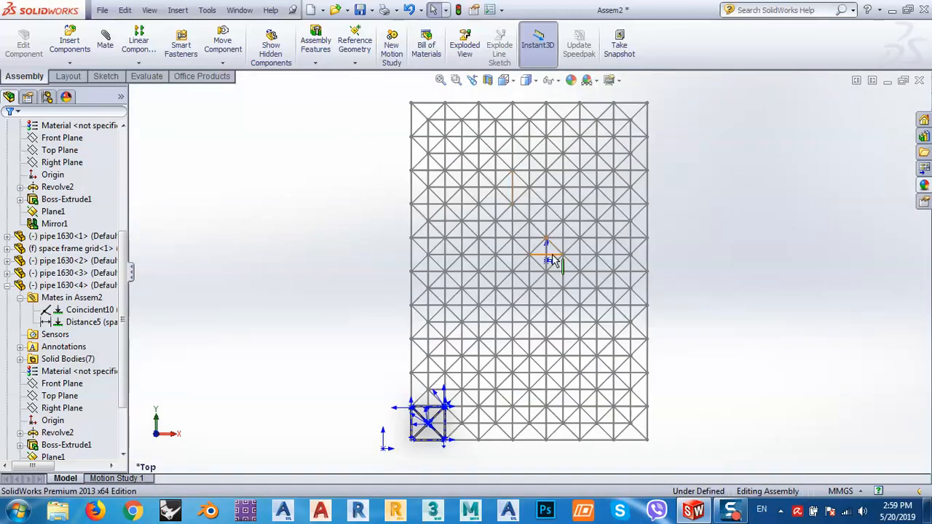
scroll(554, 260, down, 12)
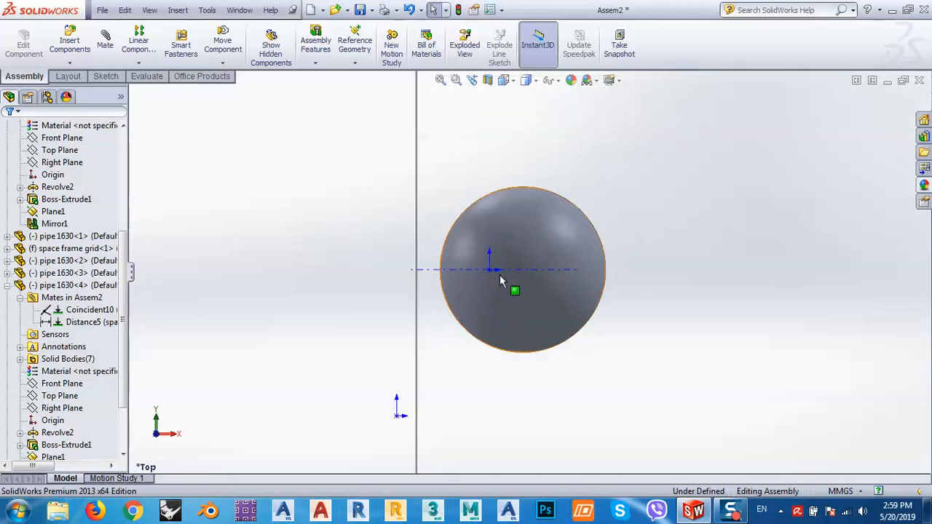
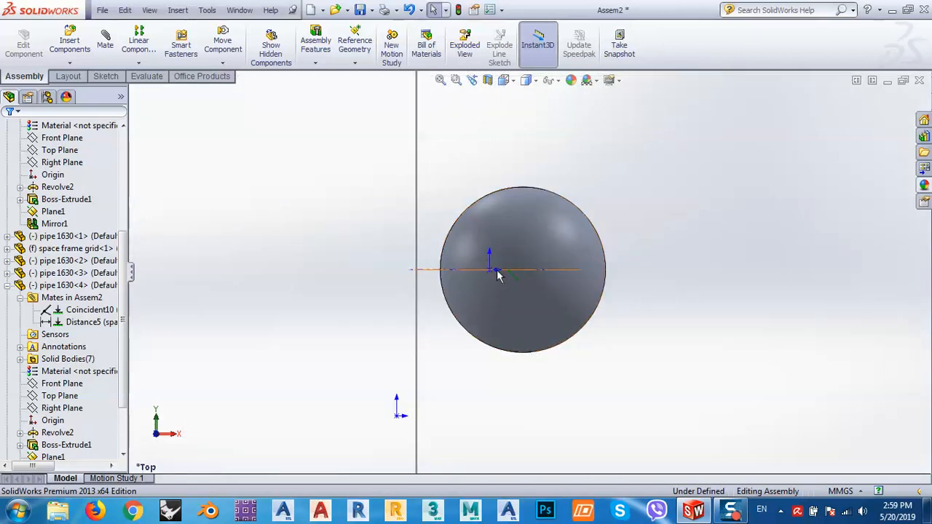
click(589, 231)
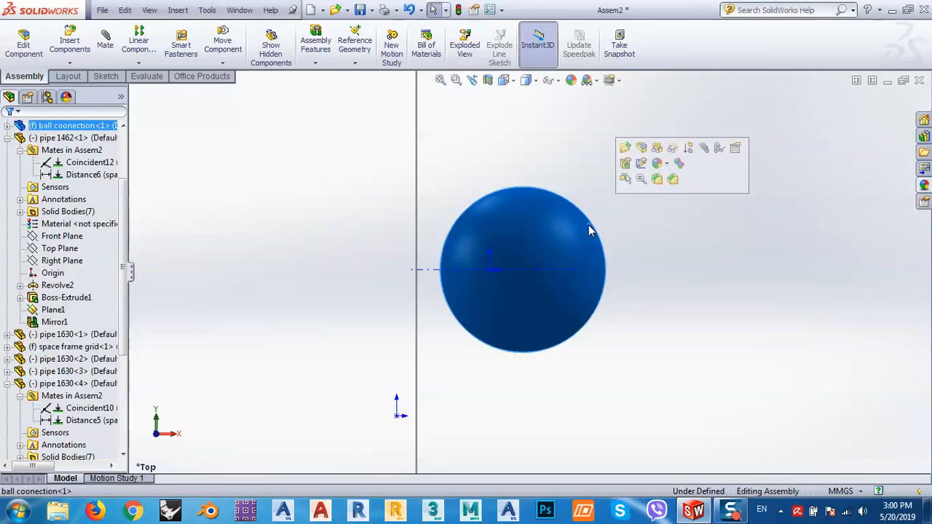
click(639, 165)
Step: Save the assembly under the file name "space frame assembely" in the space frame course folder
click(480, 273)
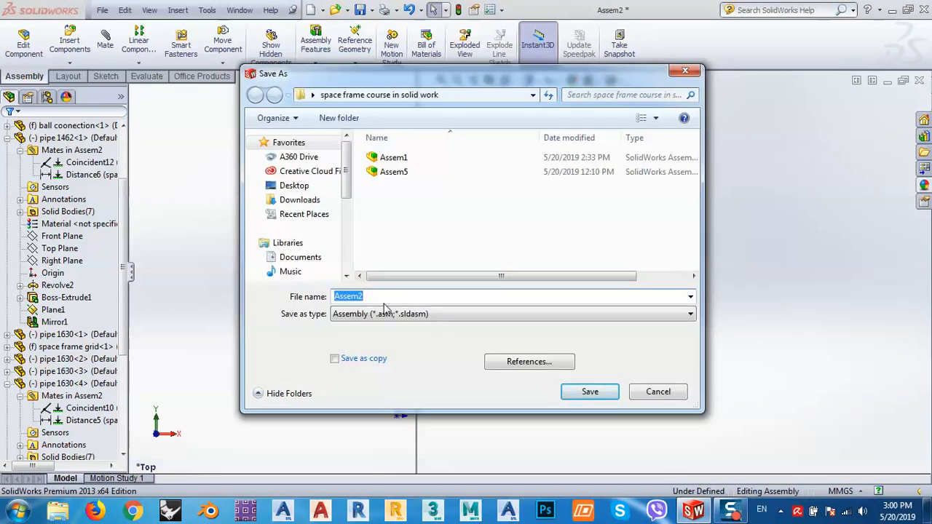
text(space fr)
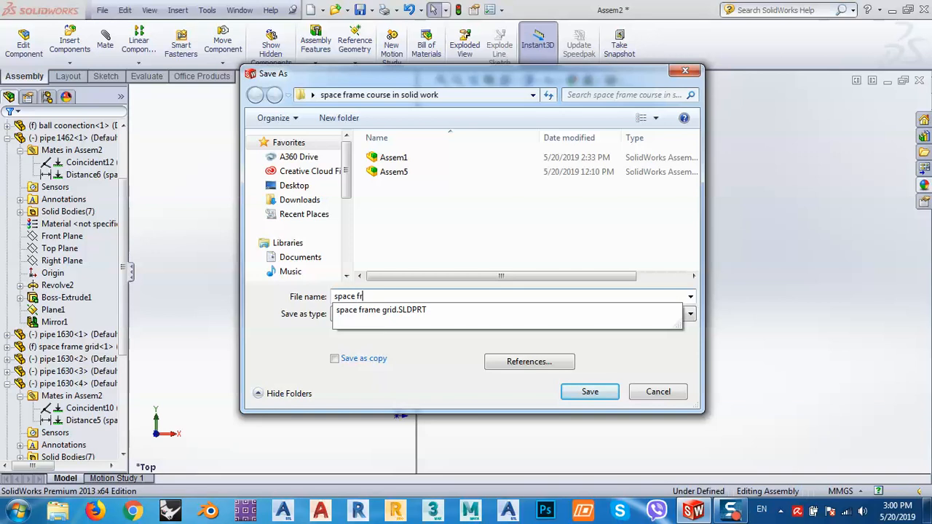
text(assembely)
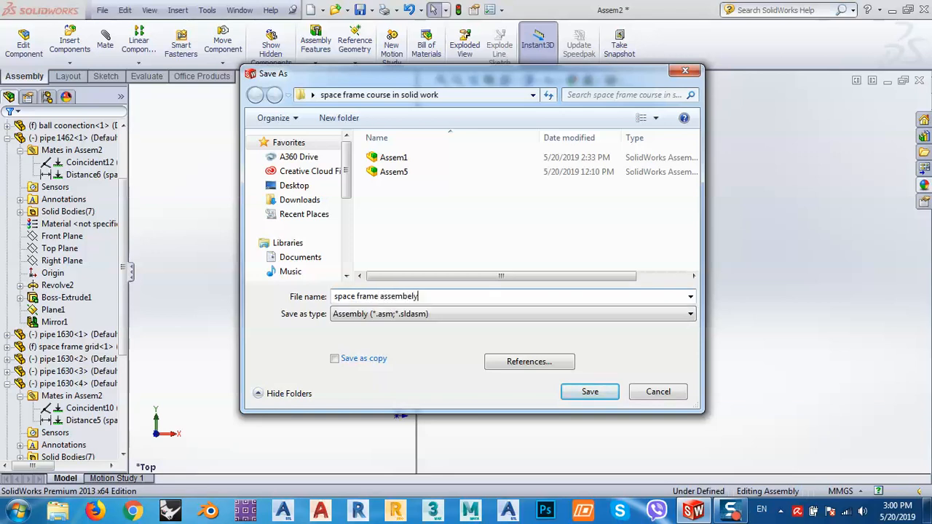
click(586, 392)
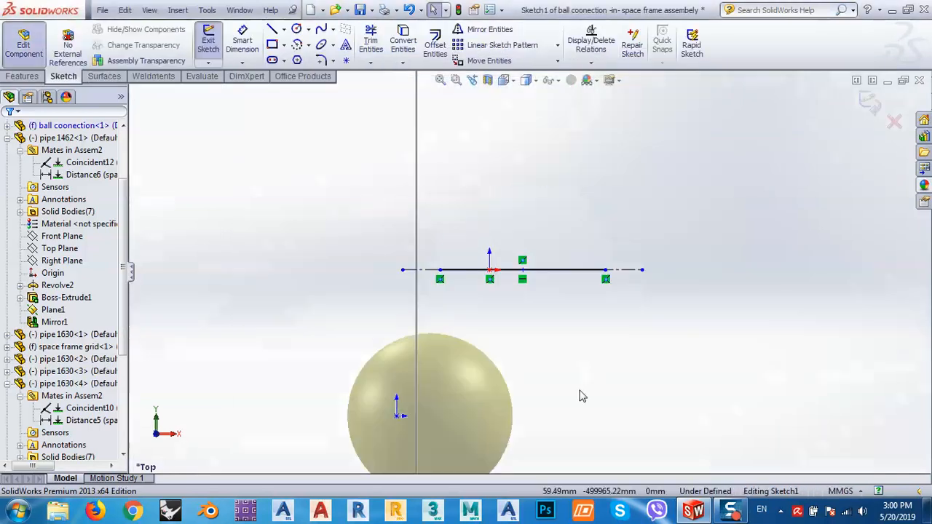
Step: In the Front view, move the ball's semicircle and diameter line from the arc centre to the sketch origin, and exit the sketch
click(503, 80)
click(523, 132)
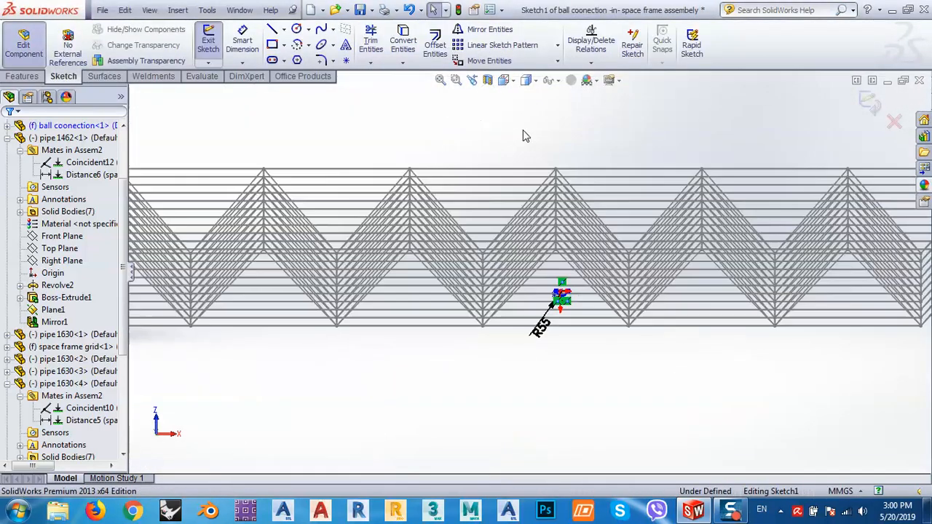
scroll(568, 298, down, 5)
scroll(509, 270, down, 5)
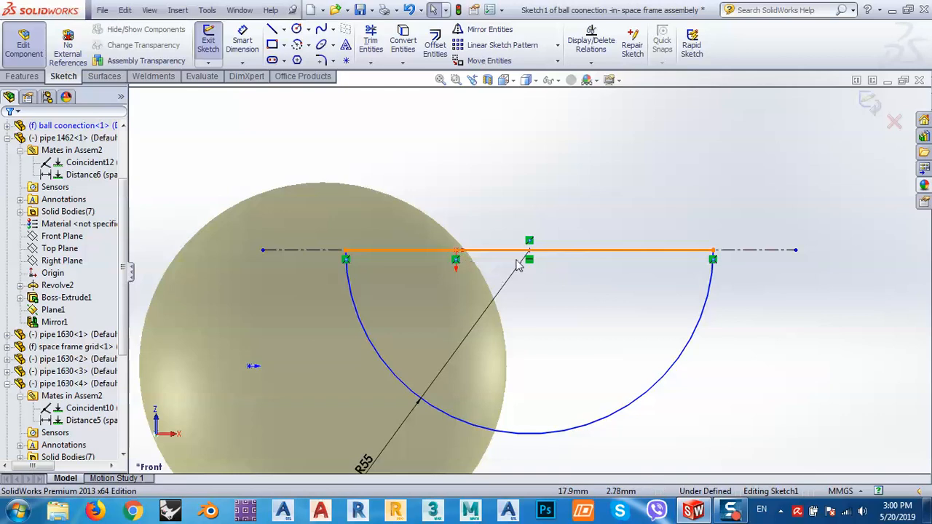
mouse_move(286, 172)
mouse_down()
mouse_move(406, 252)
mouse_move(647, 464)
mouse_move(742, 451)
mouse_up()
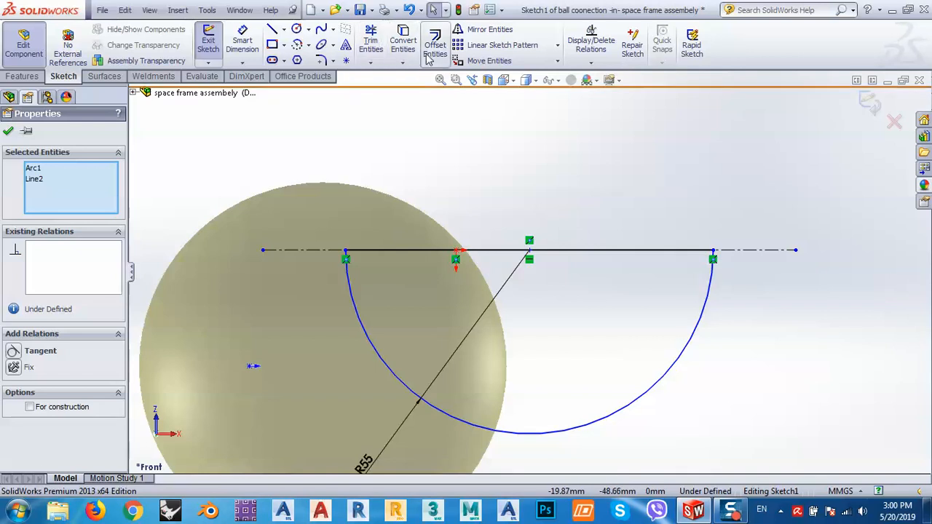
click(500, 62)
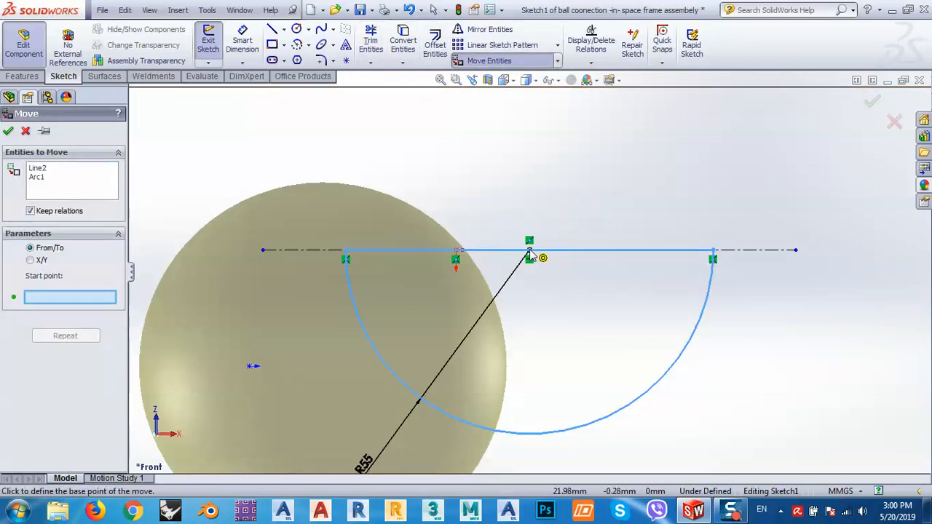
click(529, 259)
click(455, 253)
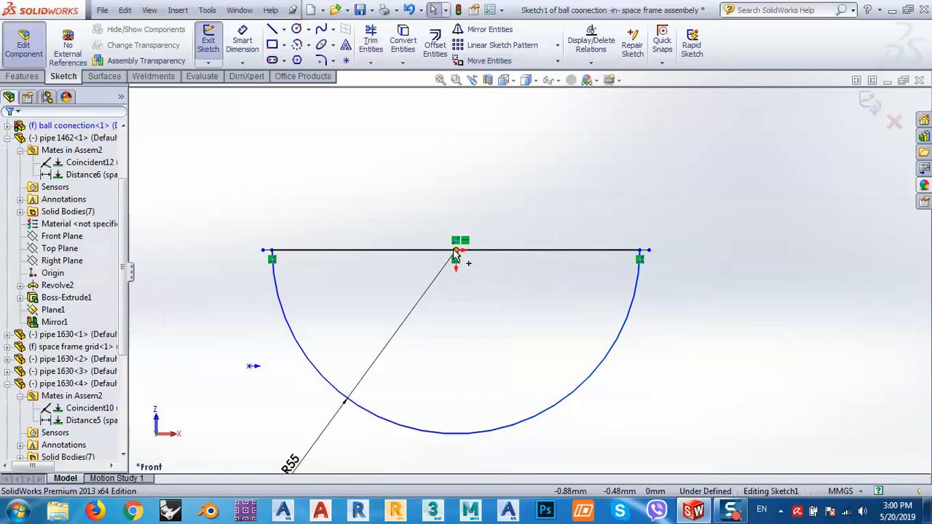
click(867, 104)
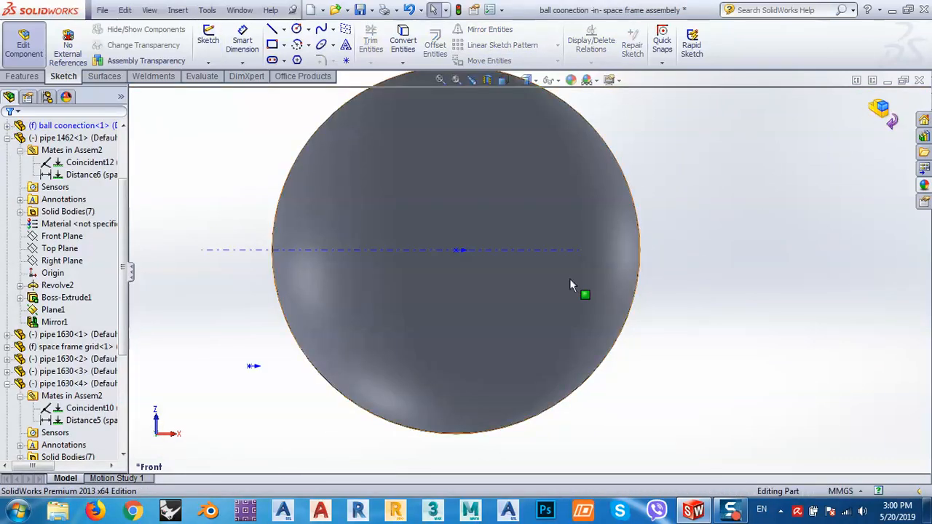
scroll(494, 254, up, 5)
scroll(545, 256, up, 5)
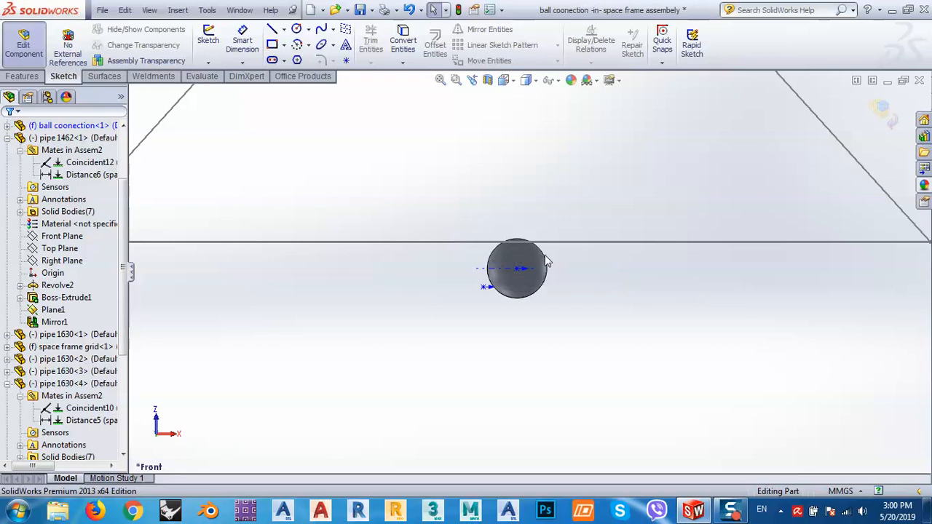
Step: Finish editing the ball coonection part in context and return to the space frame assembly
middle_drag(420, 289, 369, 396)
scroll(293, 398, down, 5)
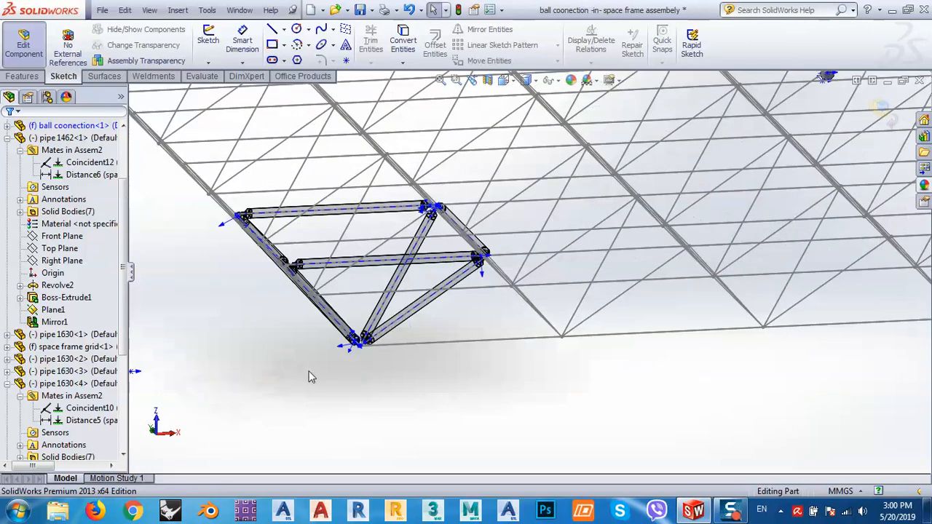
scroll(379, 331, down, 6)
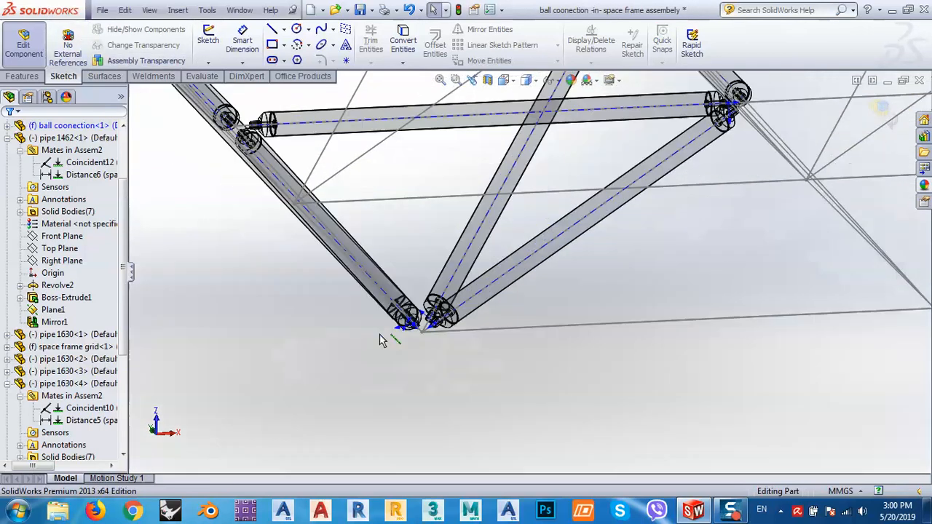
scroll(478, 284, down, 2)
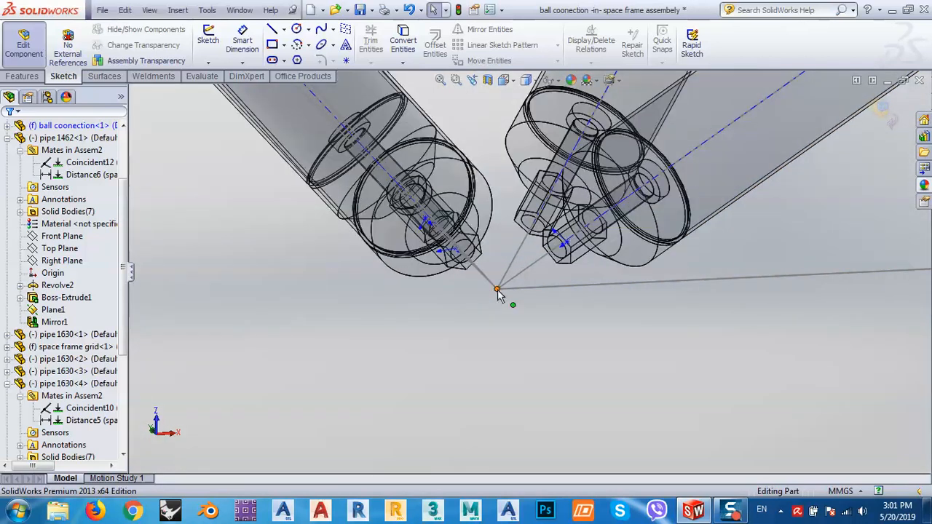
click(881, 115)
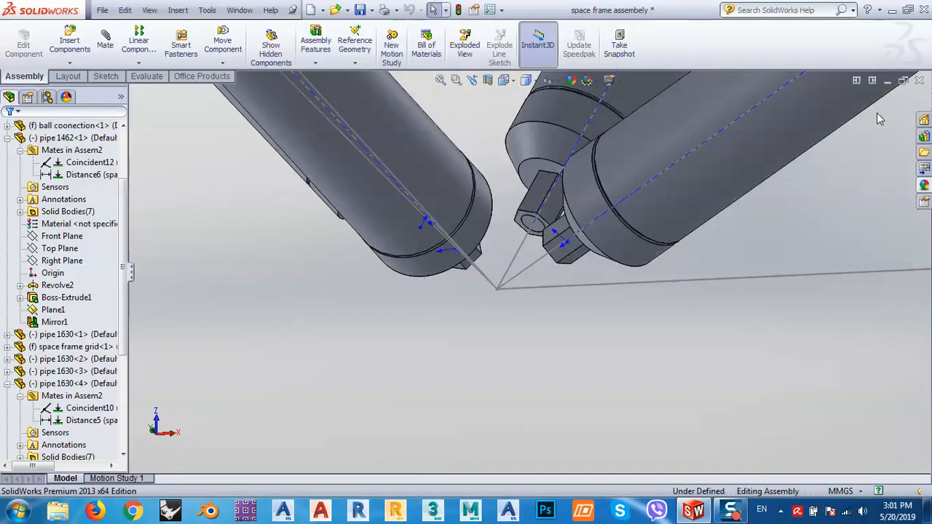
click(496, 290)
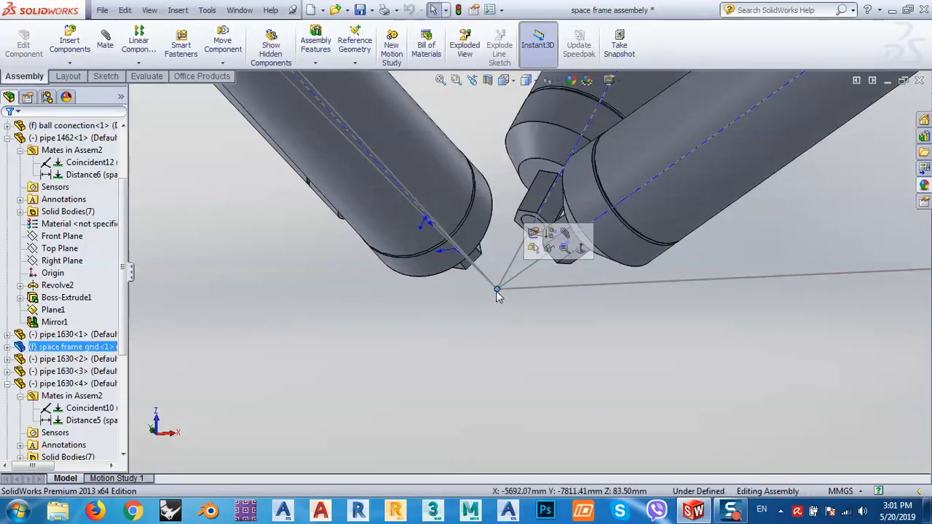
click(104, 40)
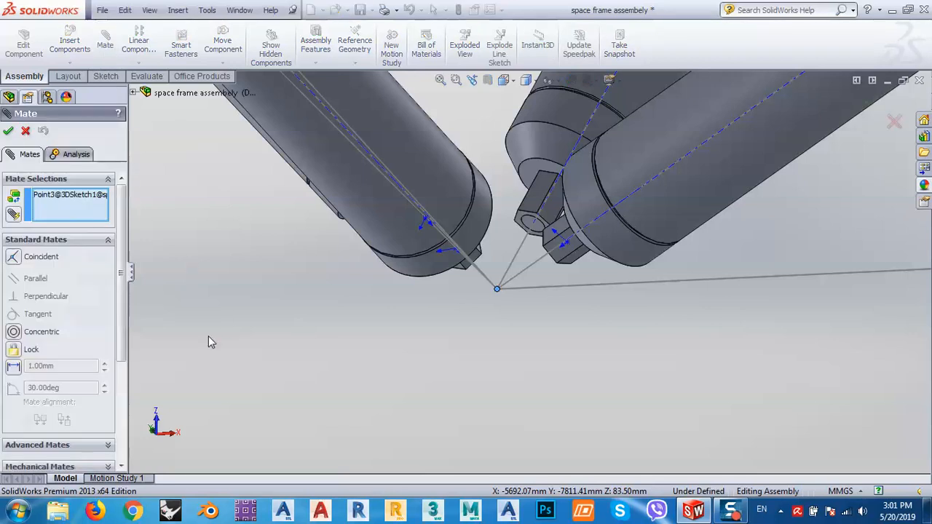
scroll(206, 343, up, 5)
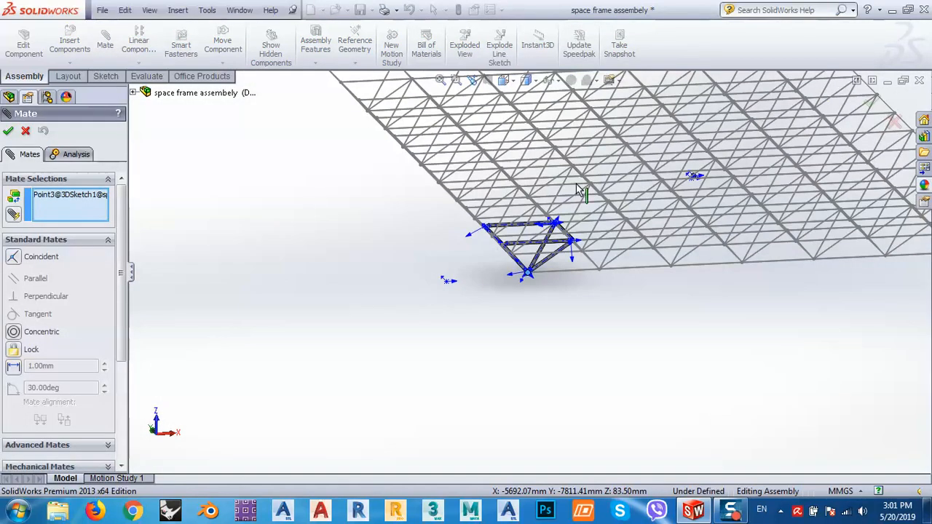
scroll(695, 174, down, 10)
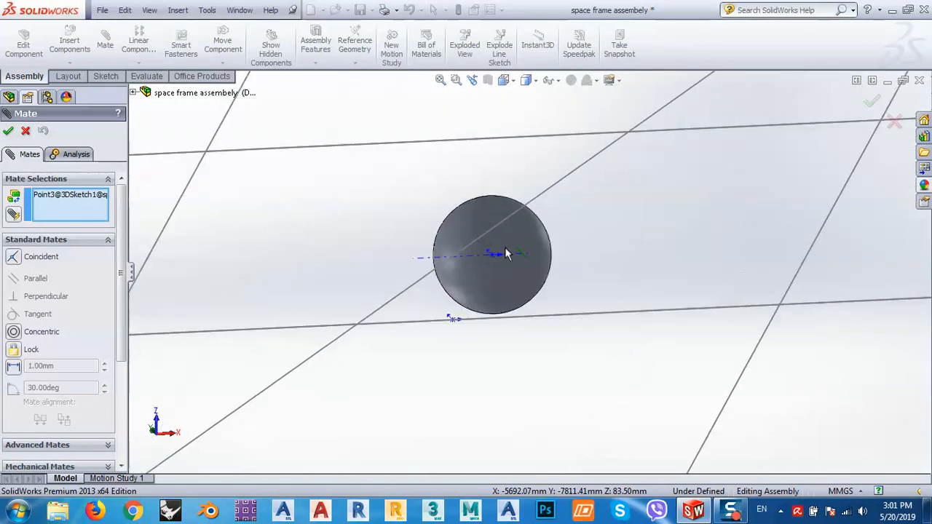
scroll(495, 262, down, 2)
click(486, 266)
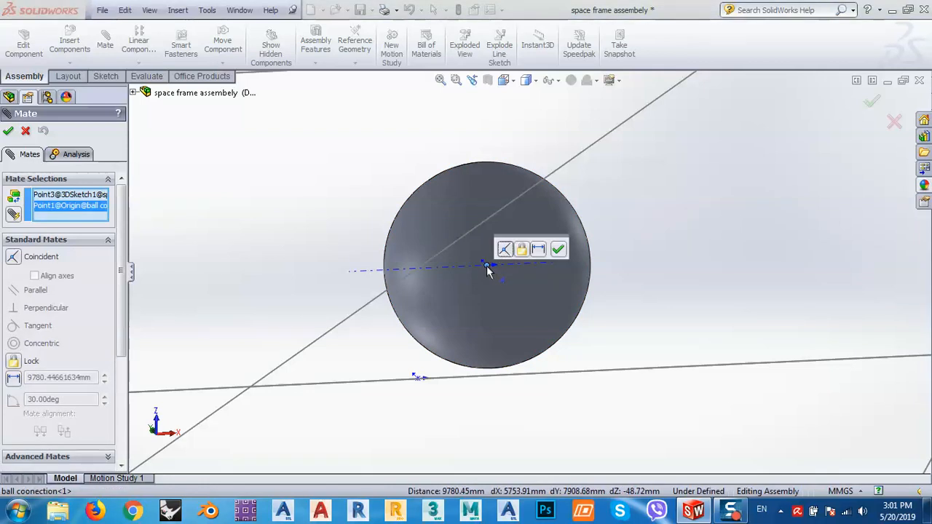
click(26, 132)
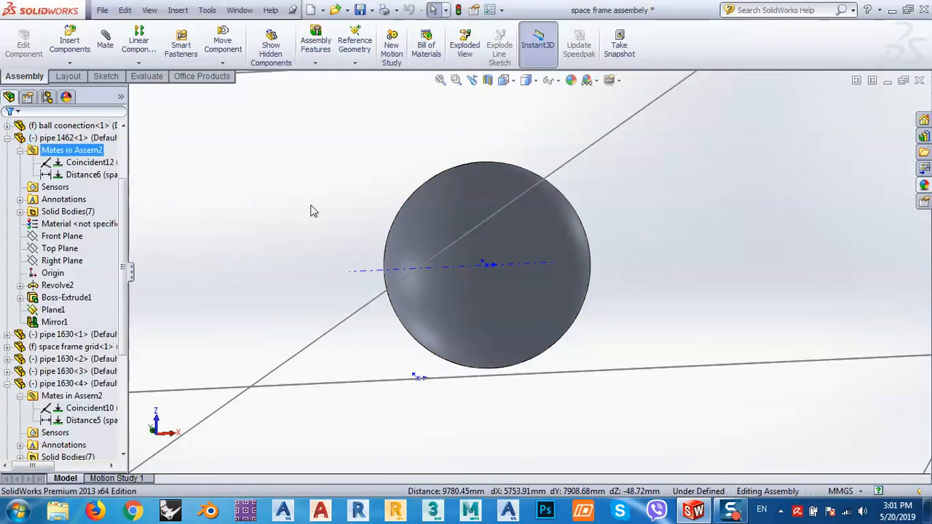
Step: Collapse the pipe 1462 entry in the component tree and examine the contents of ball coonection
click(569, 238)
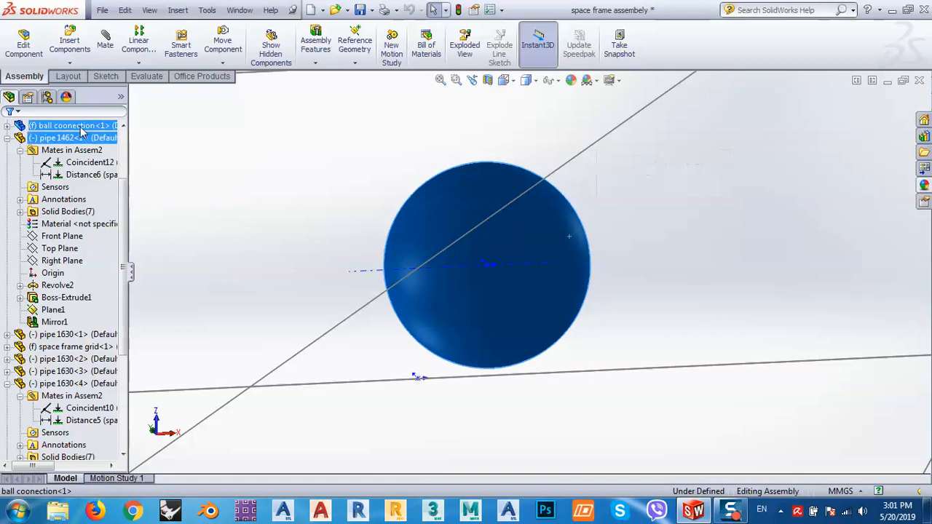
key(Escape)
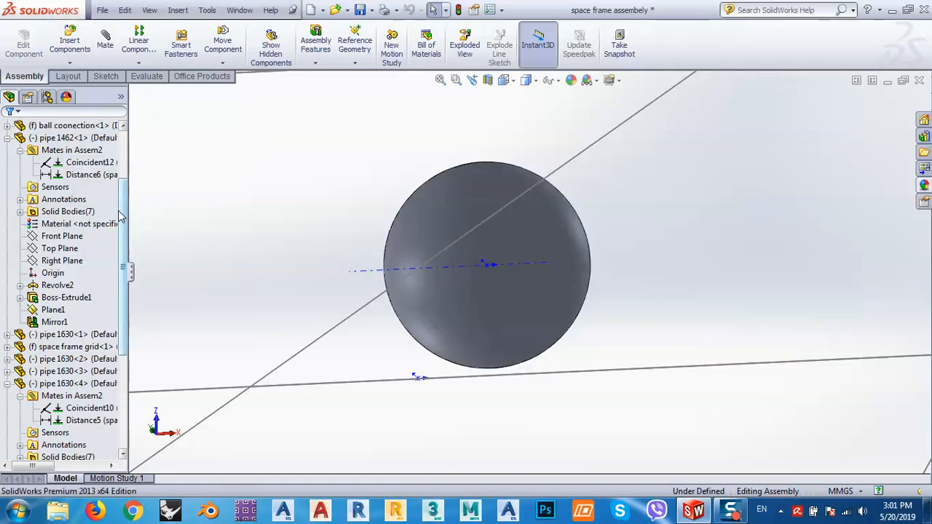
scroll(121, 217, up, 2)
click(20, 225)
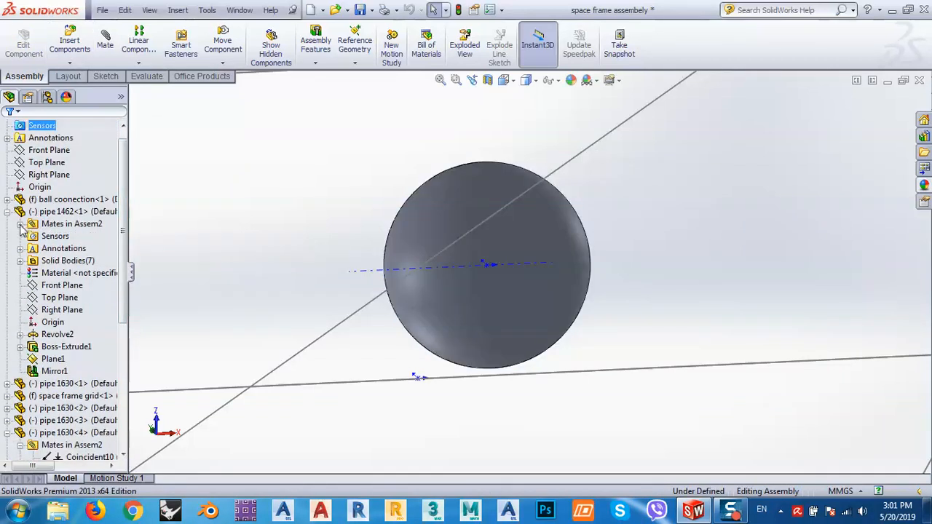
click(7, 212)
click(7, 199)
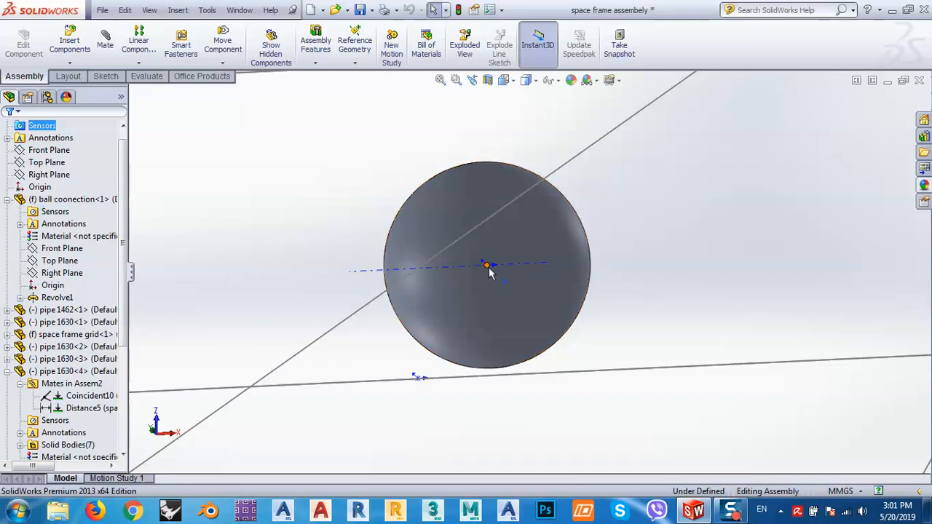
Step: Try to mate the fixed ball's origin coincident with the grid's corner node where the pipes meet
click(488, 265)
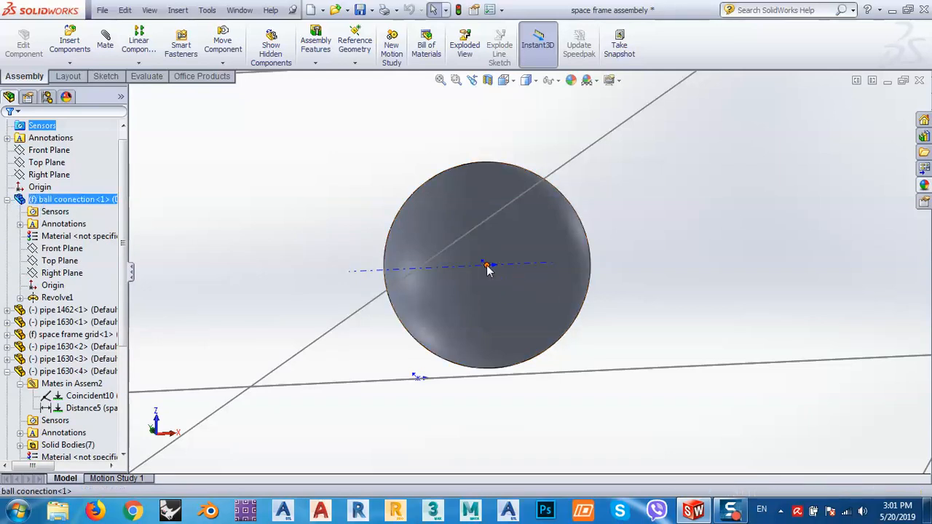
click(105, 39)
scroll(655, 222, up, 3)
scroll(655, 222, up, 10)
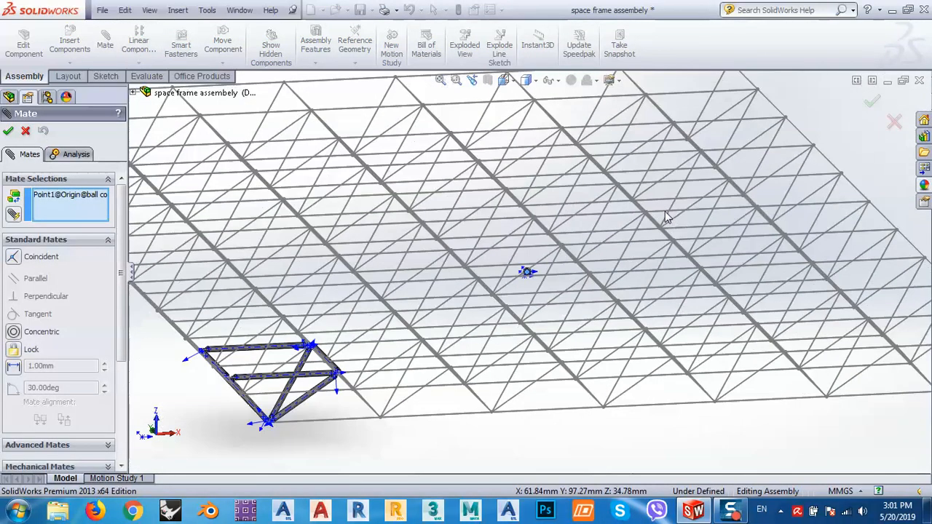
scroll(376, 353, down, 5)
scroll(469, 309, down, 10)
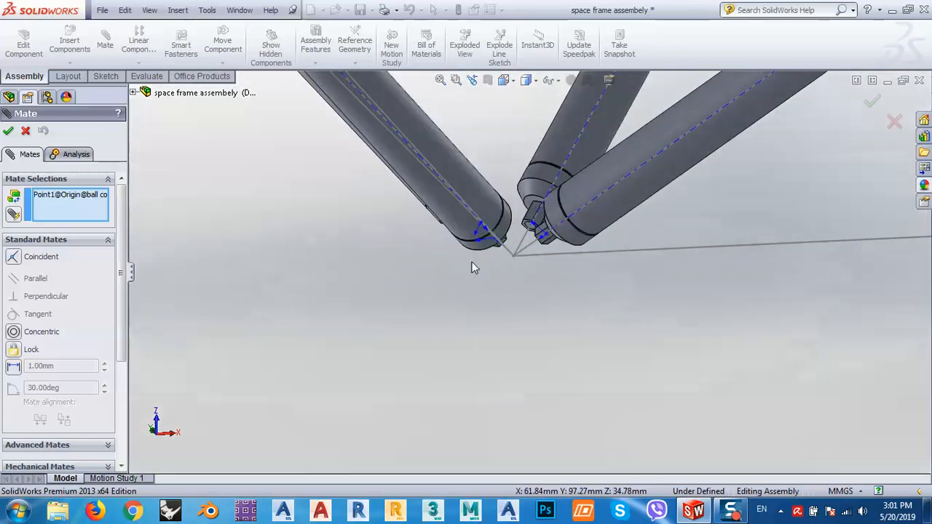
click(572, 261)
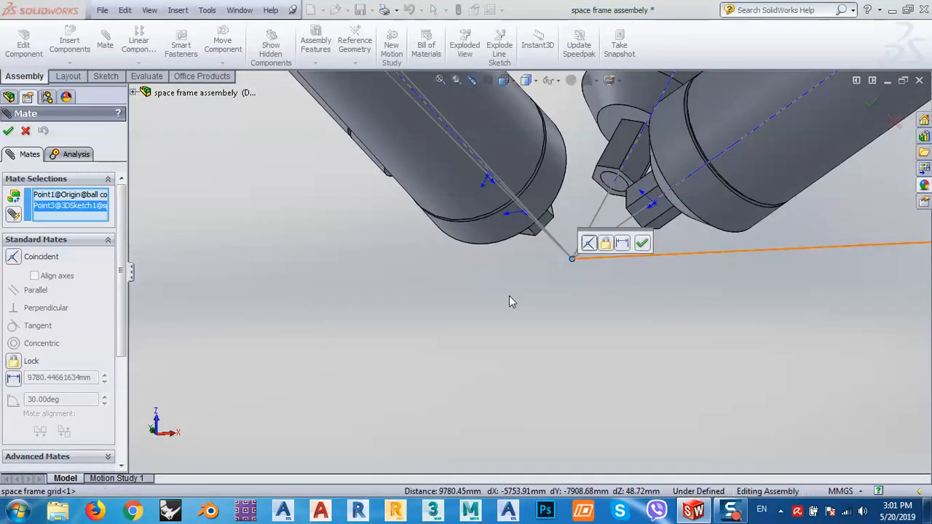
click(642, 244)
scroll(478, 318, up, 8)
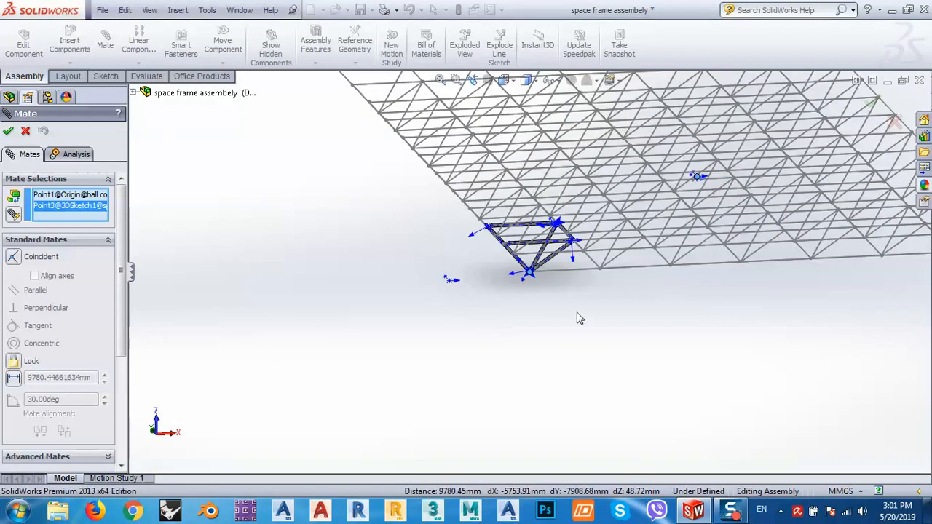
middle_drag(580, 318, 601, 364)
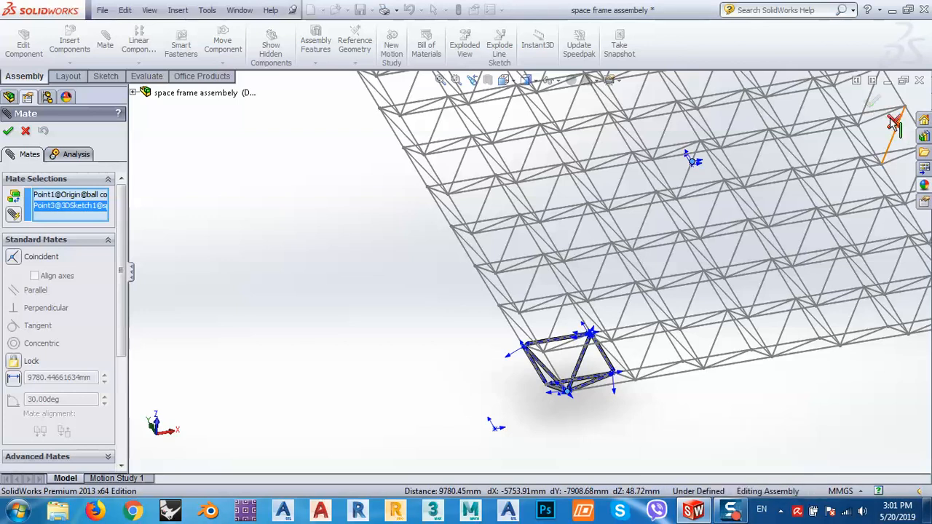
click(893, 123)
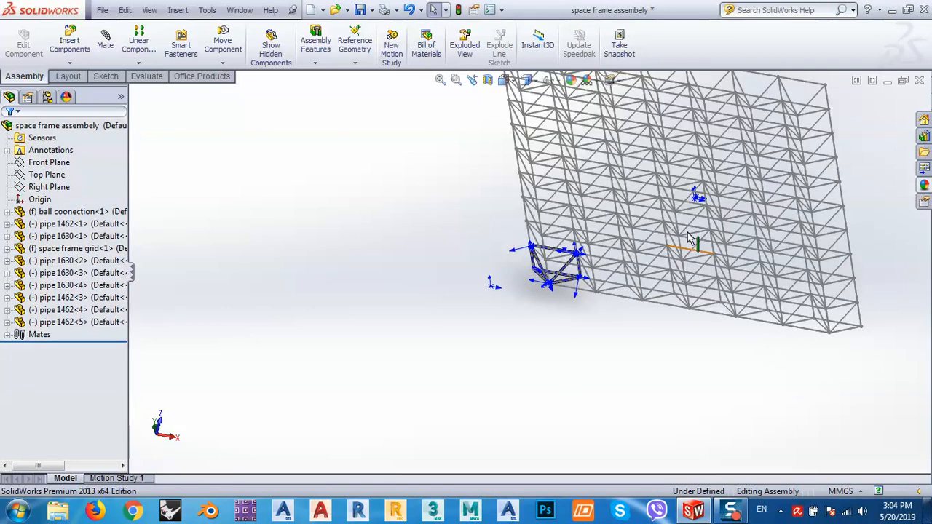
Step: Delete the fixed ball coonection component from the middle of the space frame assembly
scroll(690, 239, down, 5)
scroll(521, 244, down, 5)
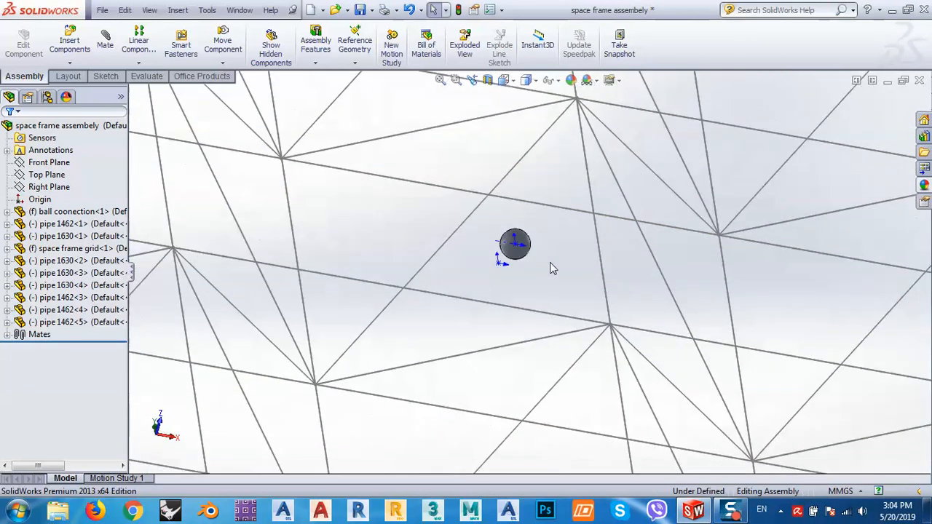
click(515, 238)
key(Delete)
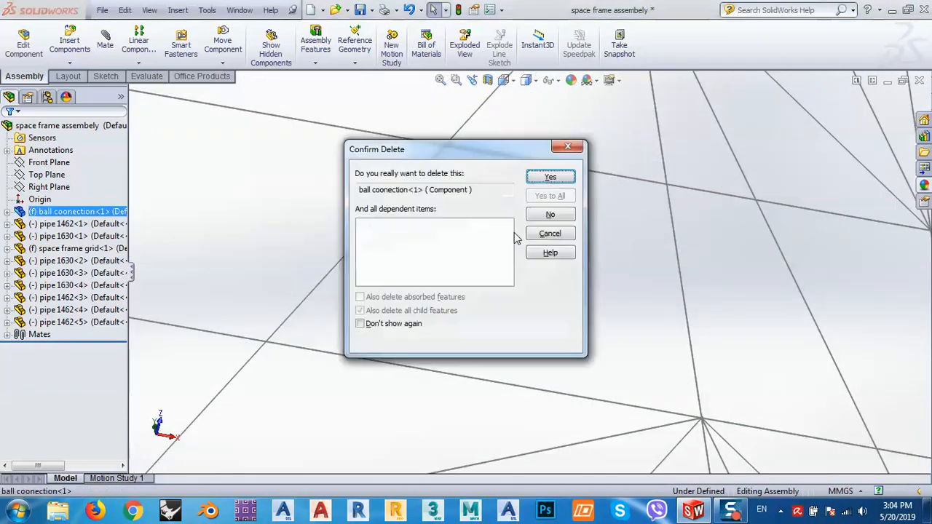
click(550, 177)
Step: Insert the ball coonection part into the assembly, placing it beside the open corner joint of the pipe frame
scroll(587, 206, up, 10)
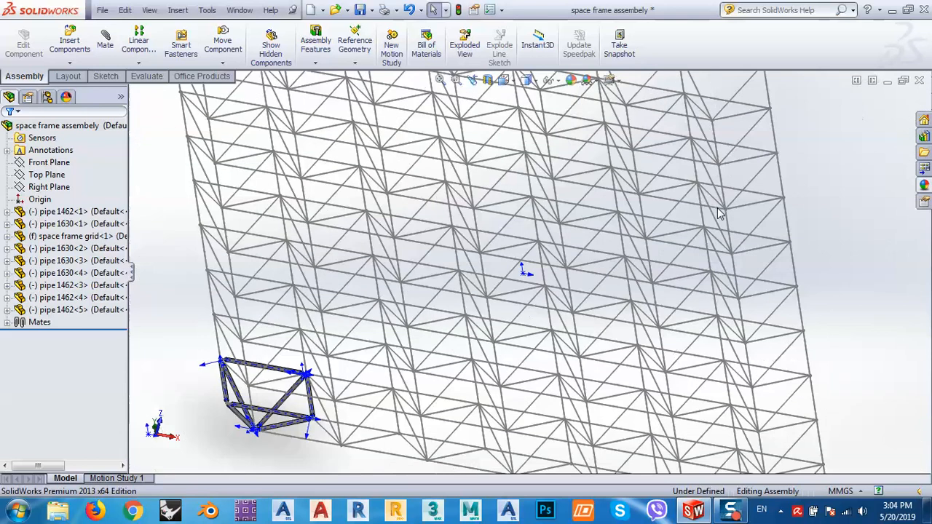
scroll(414, 337, down, 8)
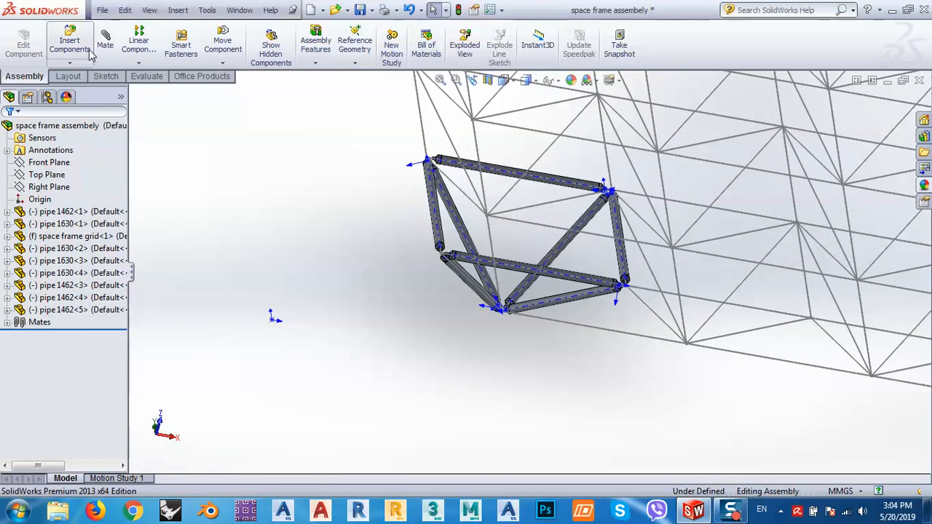
click(69, 44)
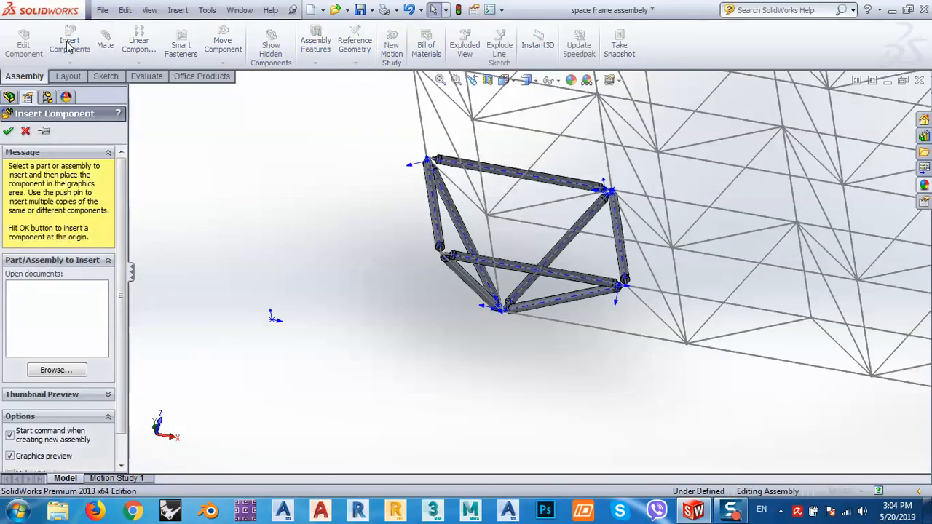
click(57, 370)
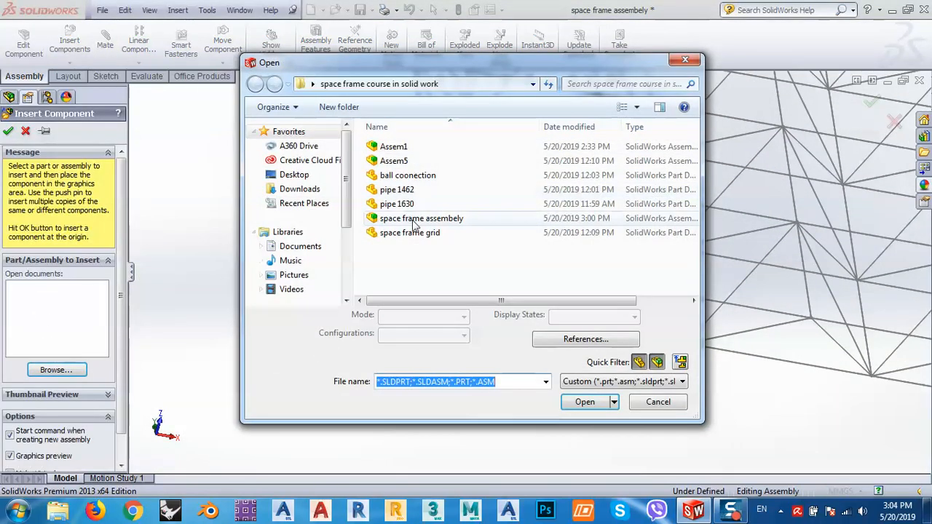
double_click(407, 175)
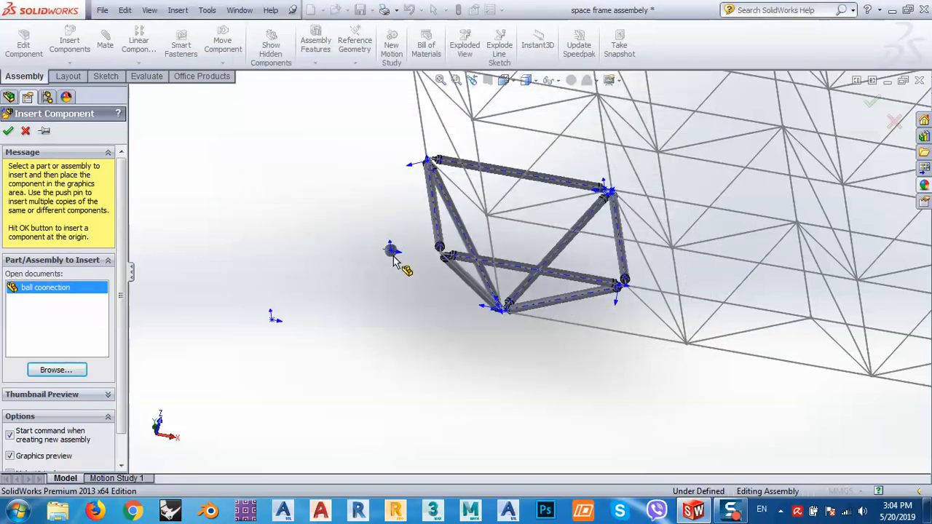
click(438, 261)
Step: Add a coincident mate between the new ball's origin and the grid node where the three corner pipes meet
scroll(445, 251, down, 4)
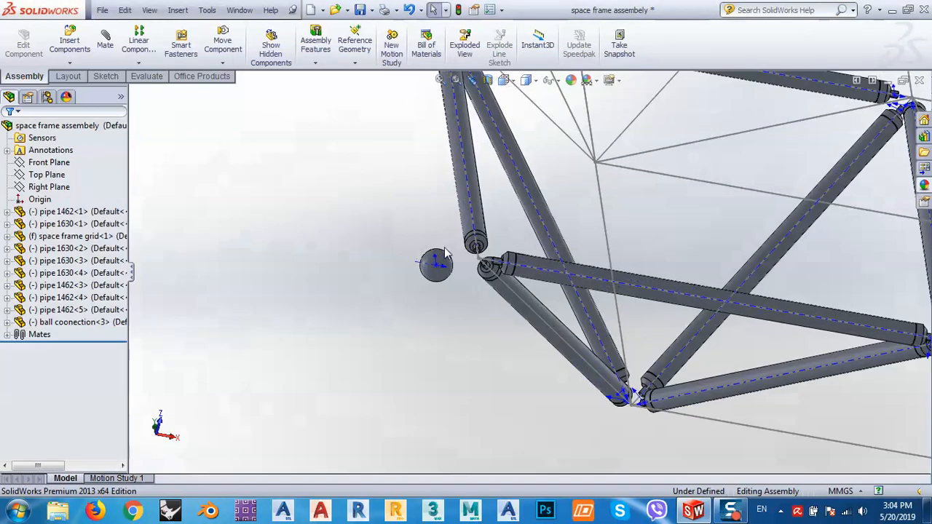
scroll(444, 250, down, 5)
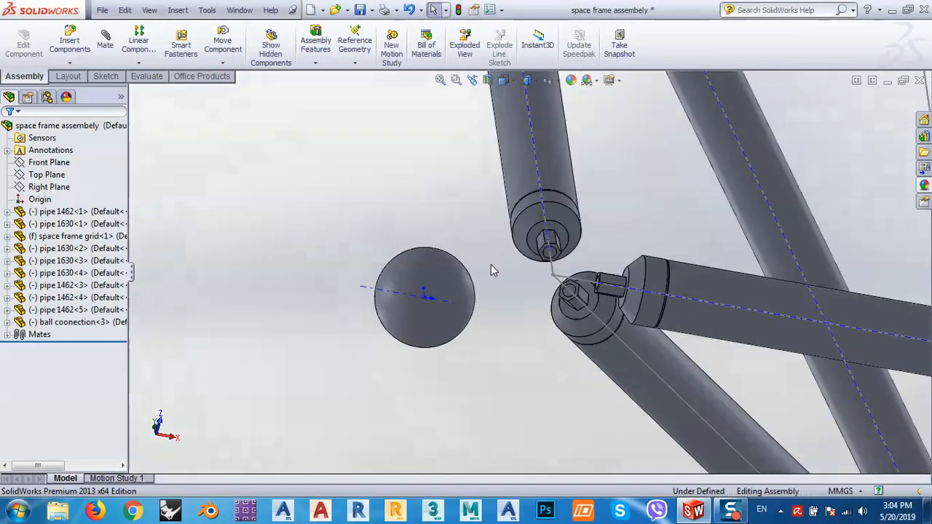
click(426, 299)
click(105, 40)
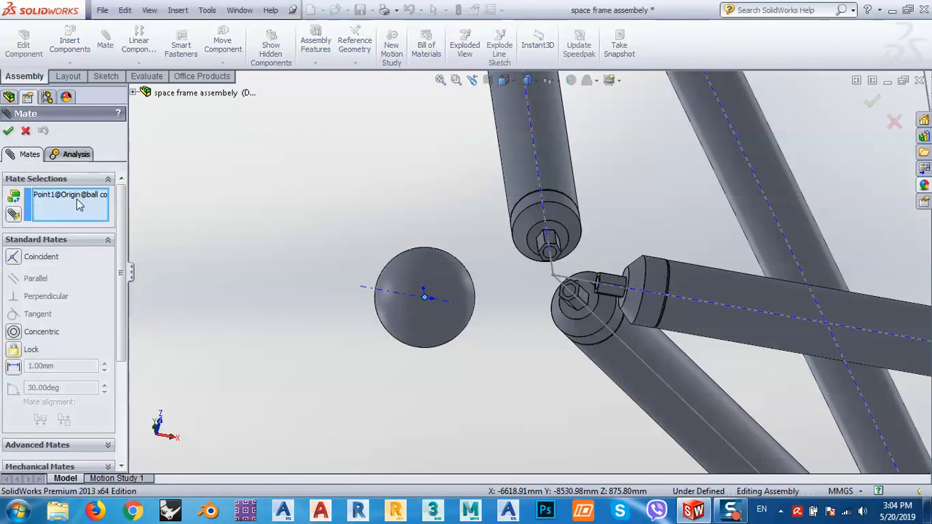
click(559, 280)
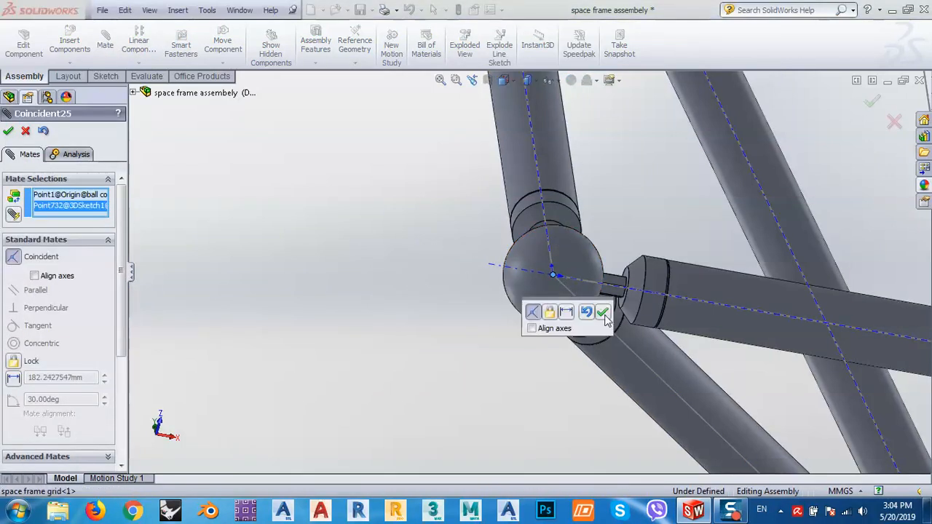
click(604, 313)
Step: Switch to the top view and inspect the ball's placement at the pipe frame's corner
middle_drag(628, 323, 574, 303)
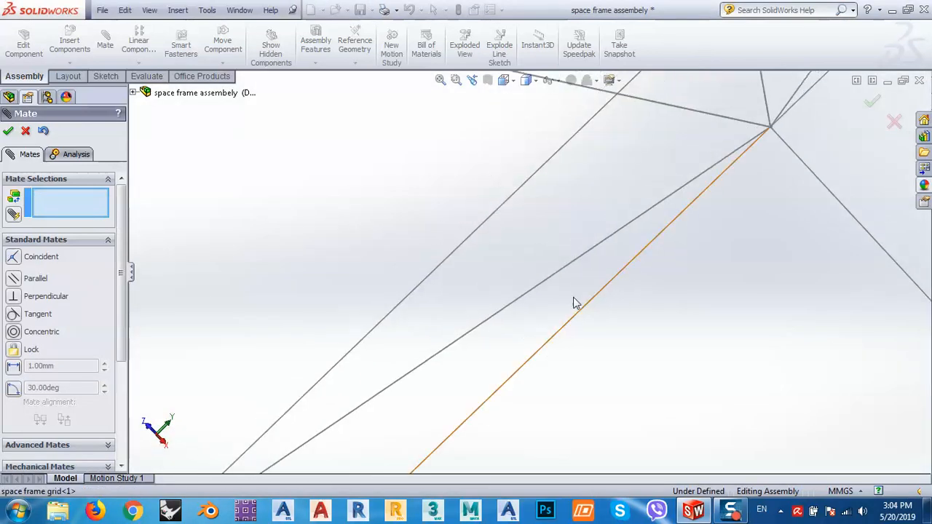
scroll(592, 255, up, 4)
click(505, 81)
click(522, 118)
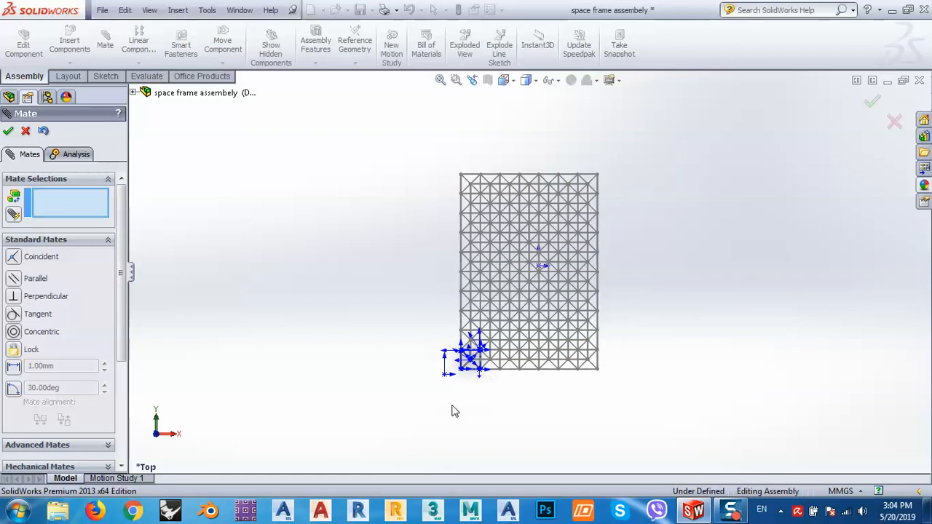
scroll(454, 410, down, 10)
scroll(483, 306, down, 10)
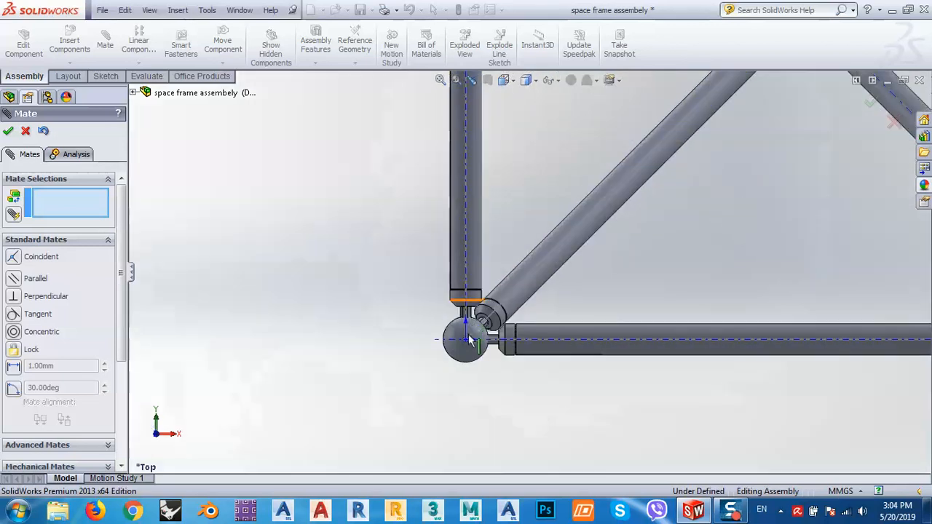
Step: Close the mate settings and examine how the hexagonal pipe ends meet the ball at the corner joint
scroll(497, 289, up, 5)
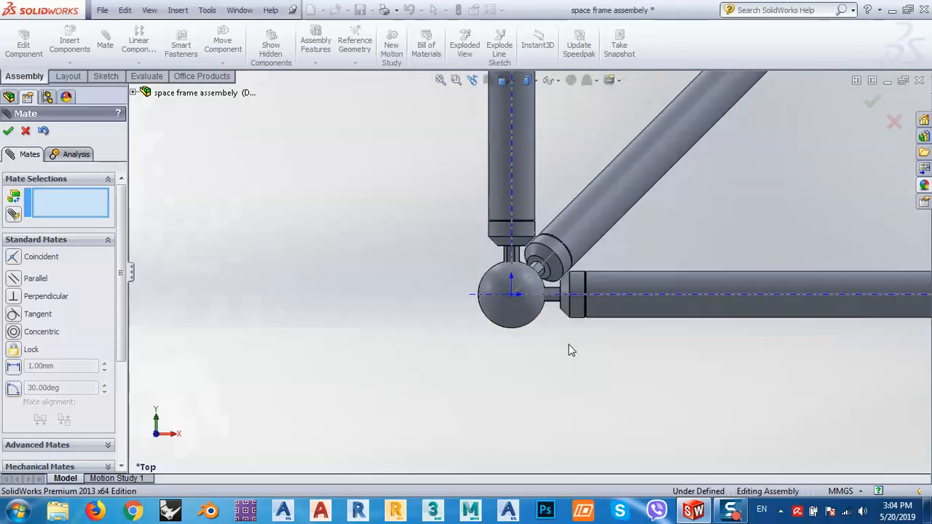
middle_drag(570, 347, 489, 344)
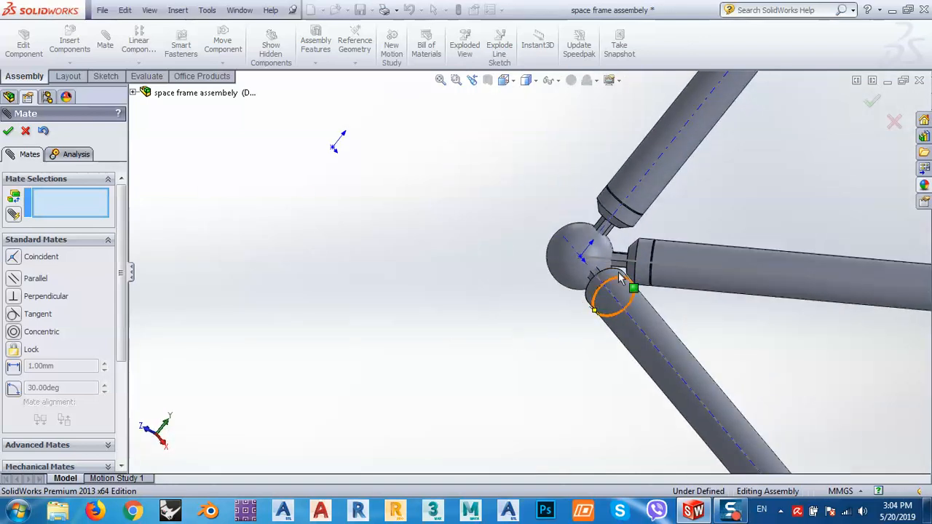
scroll(624, 266, down, 8)
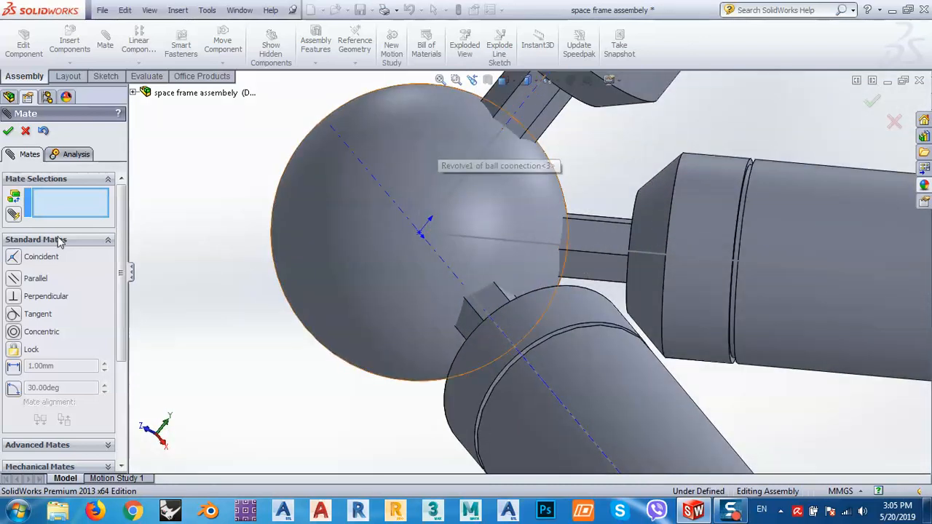
click(25, 133)
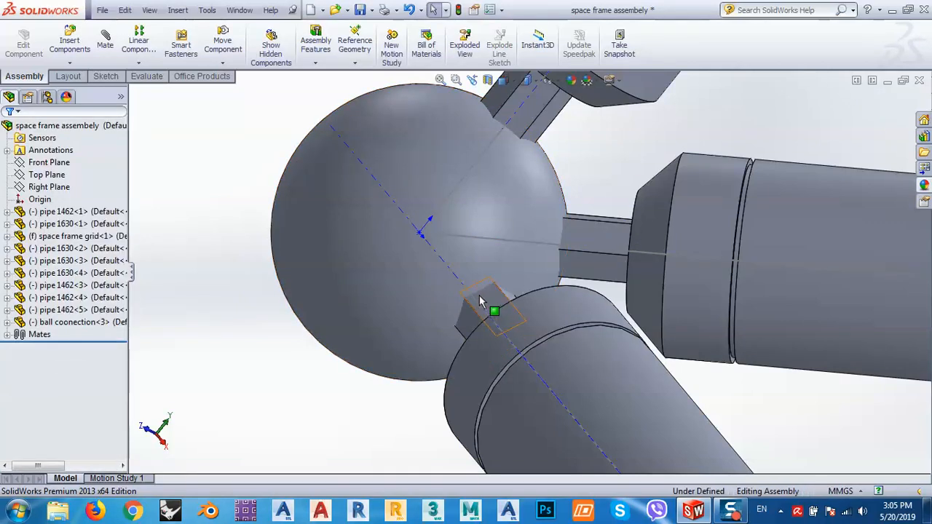
scroll(491, 297, up, 3)
scroll(501, 297, down, 5)
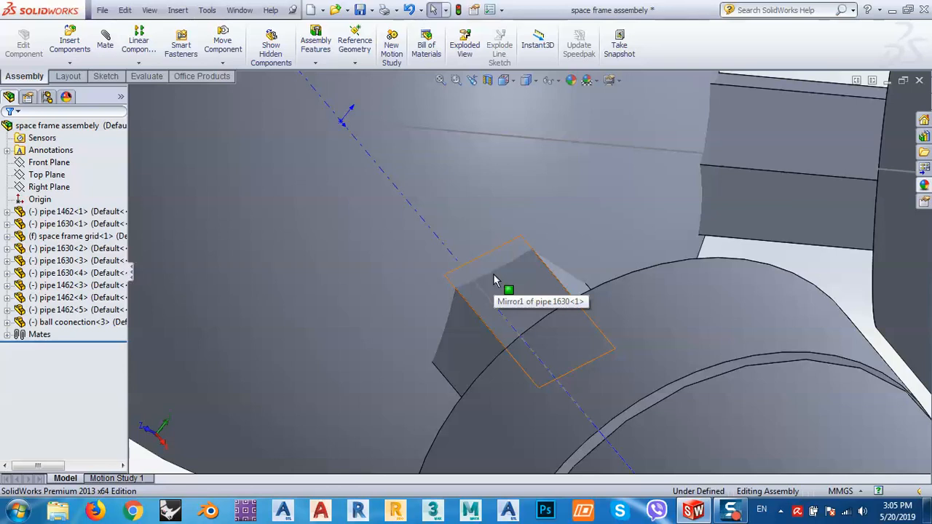
scroll(493, 273, up, 3)
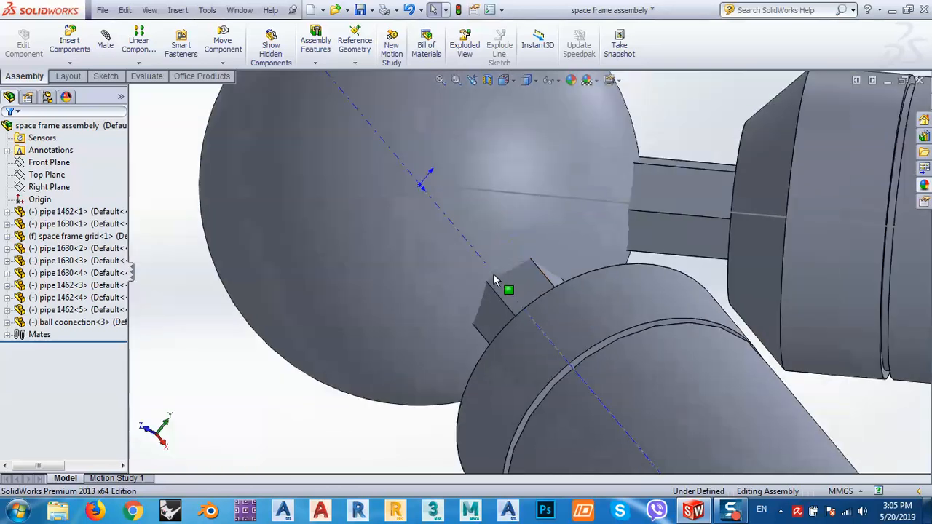
scroll(493, 273, down, 3)
scroll(493, 268, up, 3)
scroll(502, 284, down, 1)
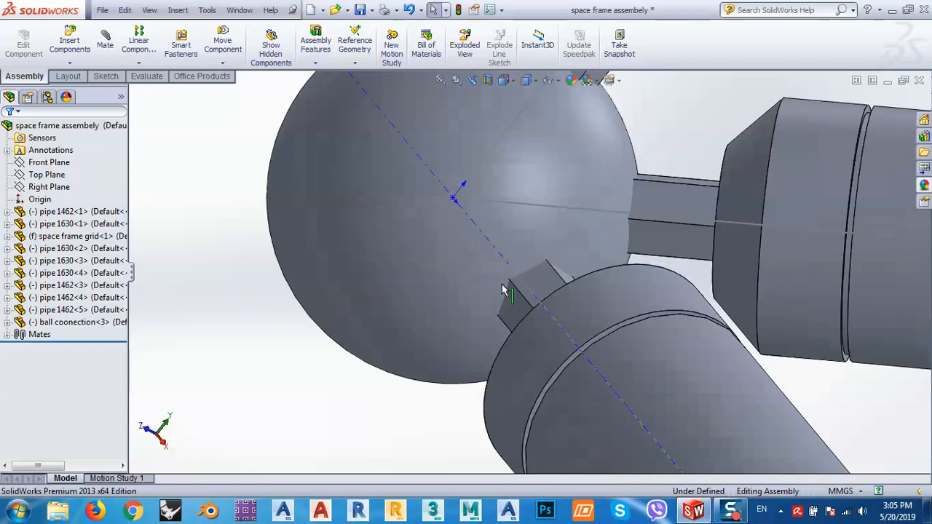
Step: Edit the ball coonection part in the context of the assembly and open the sketch of its revolve feature
click(447, 360)
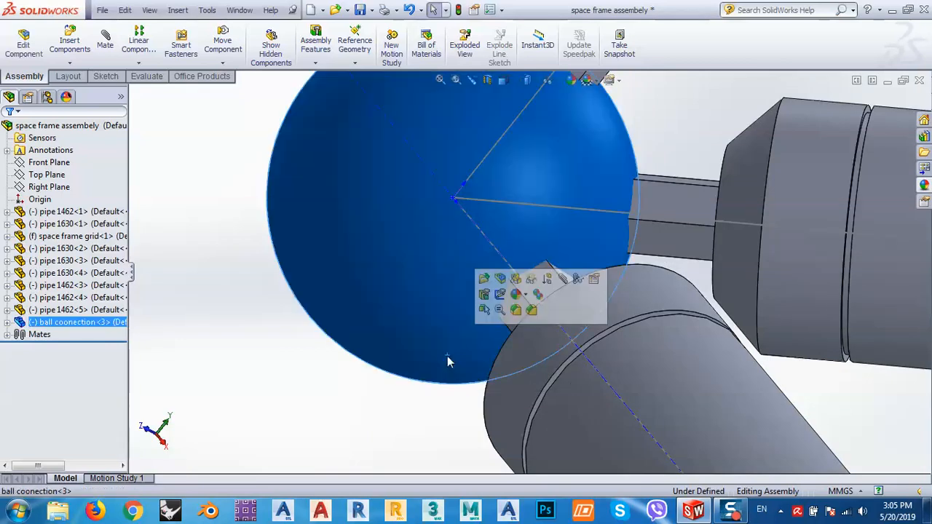
click(504, 281)
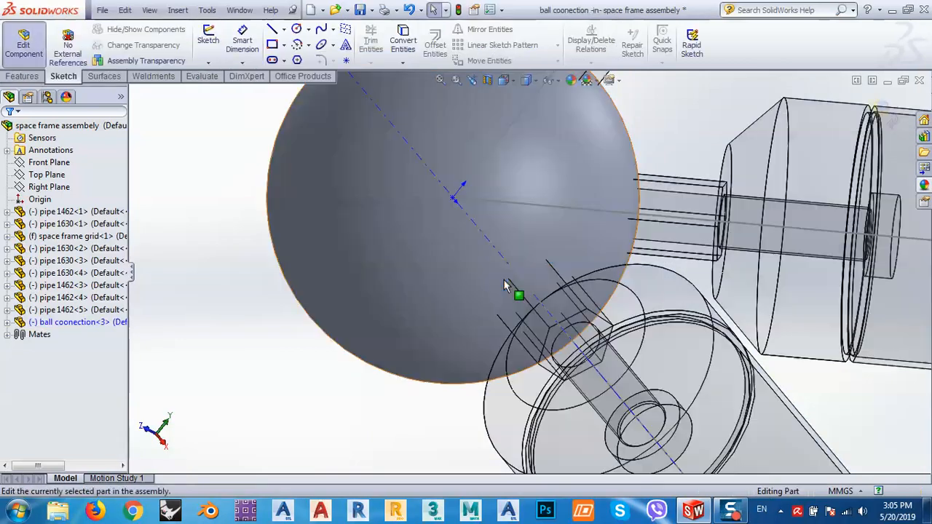
click(623, 129)
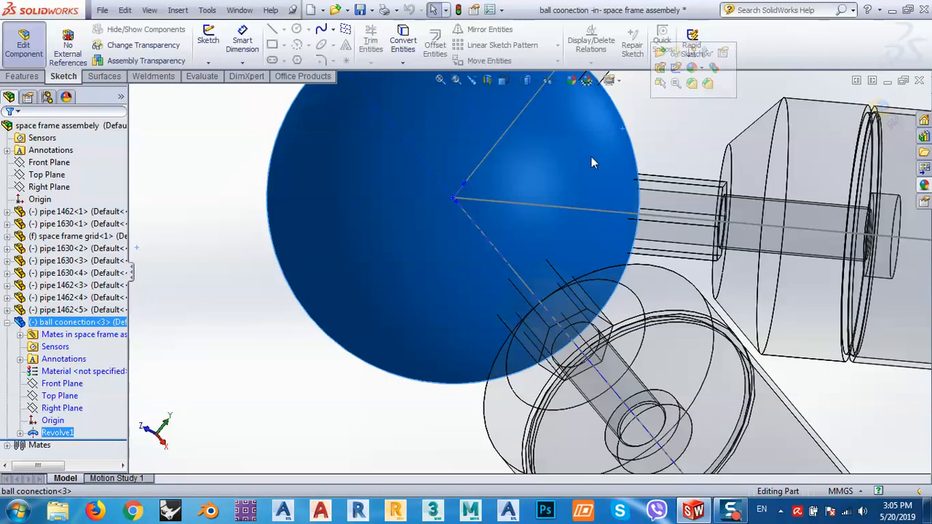
click(19, 433)
click(75, 446)
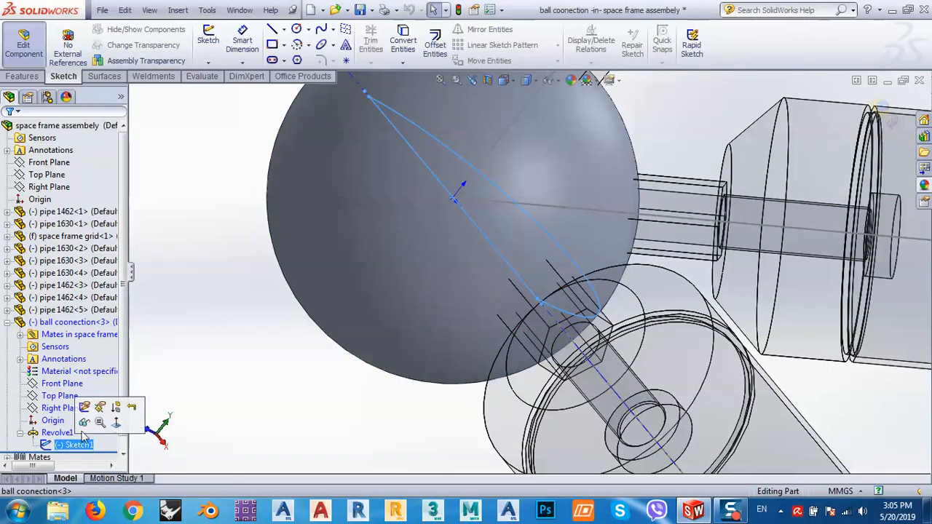
click(84, 409)
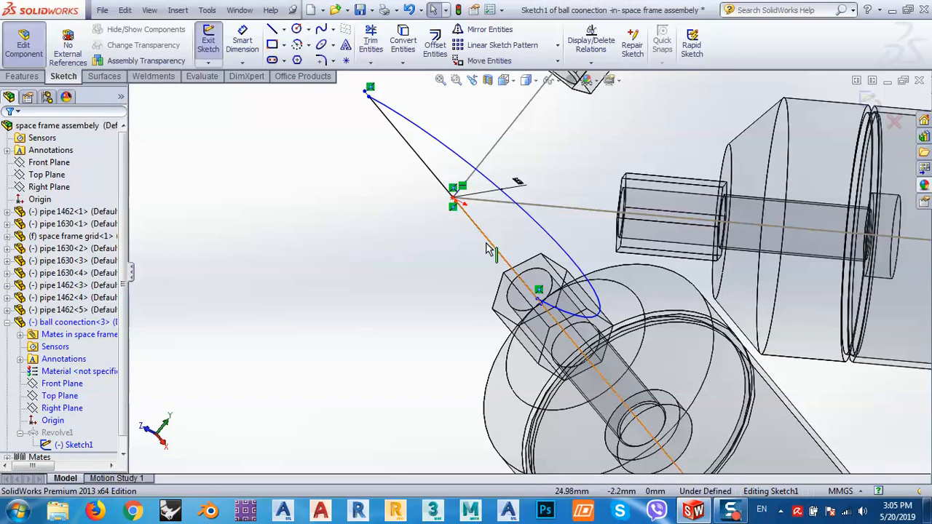
Step: Examine the ball's profile arc against the hexagonal pipe ends in the top and front views
middle_drag(485, 244, 479, 283)
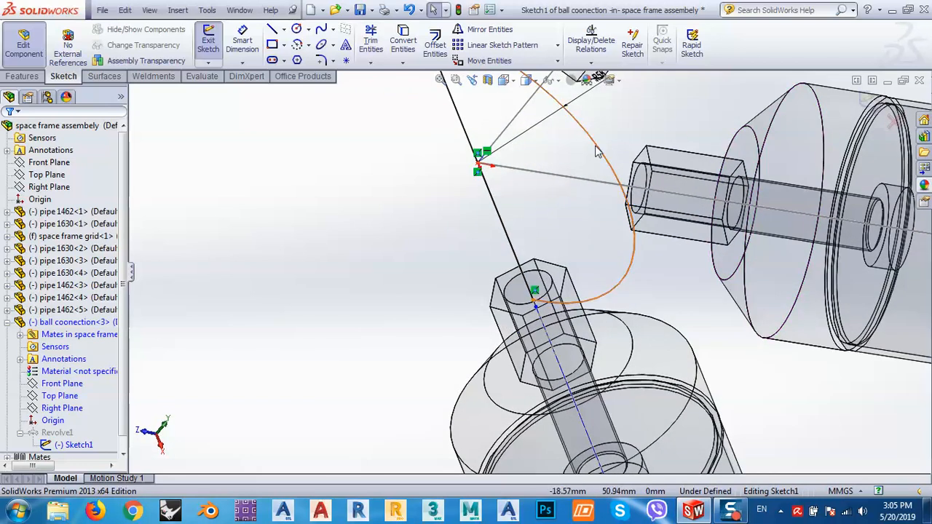
click(505, 80)
click(522, 112)
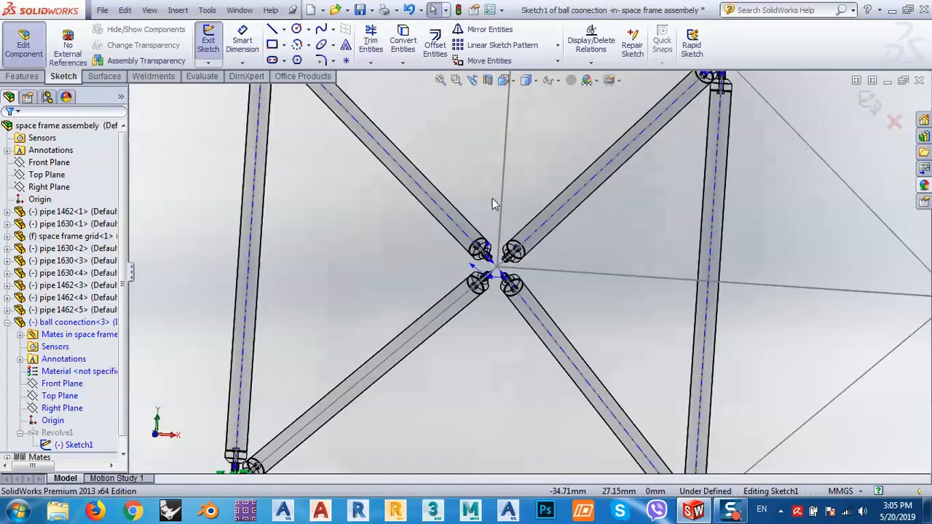
scroll(470, 416, up, 3)
scroll(483, 369, down, 10)
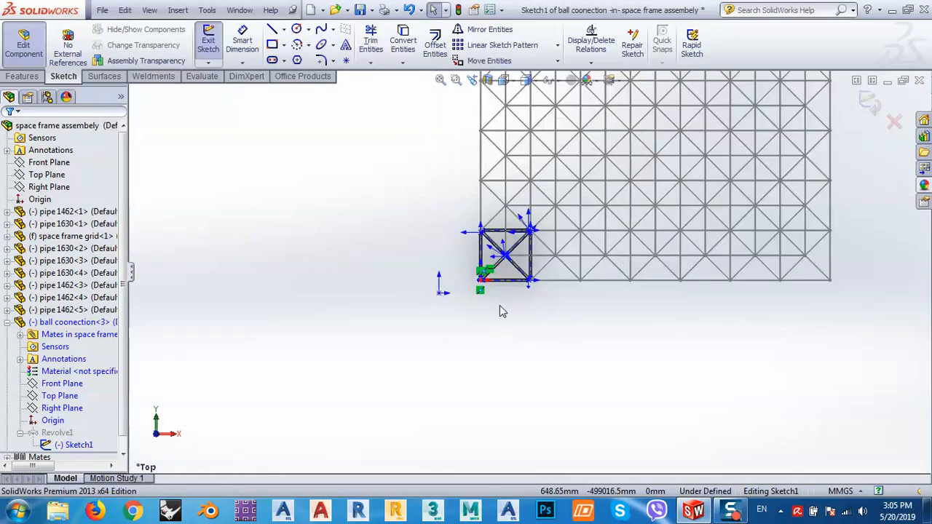
scroll(474, 210, down, 6)
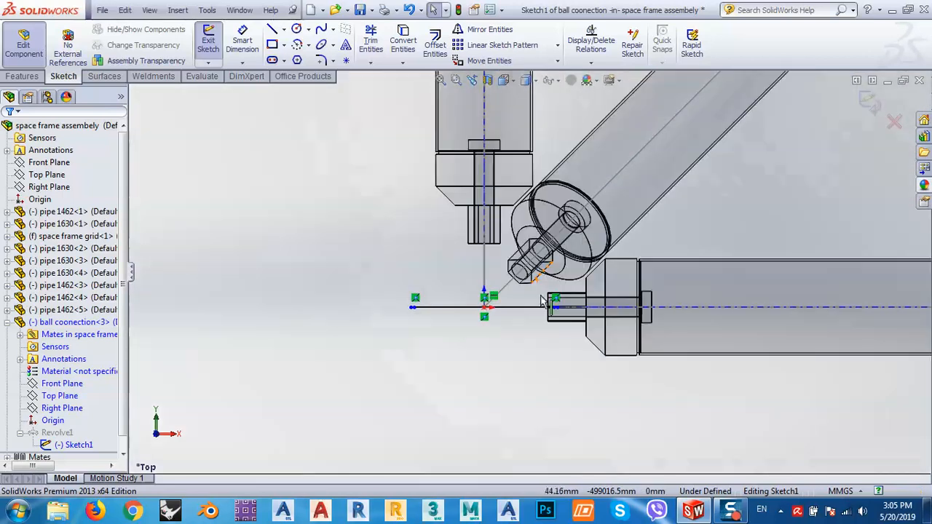
click(504, 80)
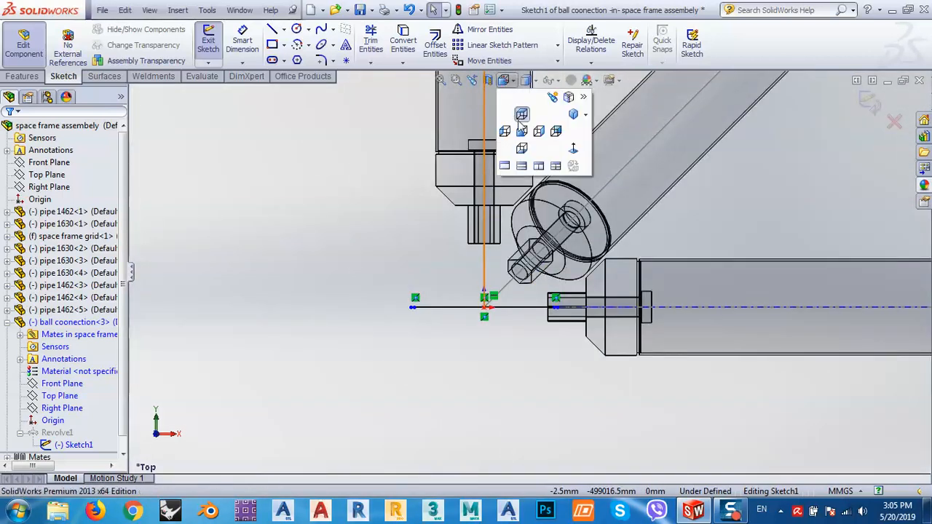
click(523, 130)
scroll(322, 260, down, 5)
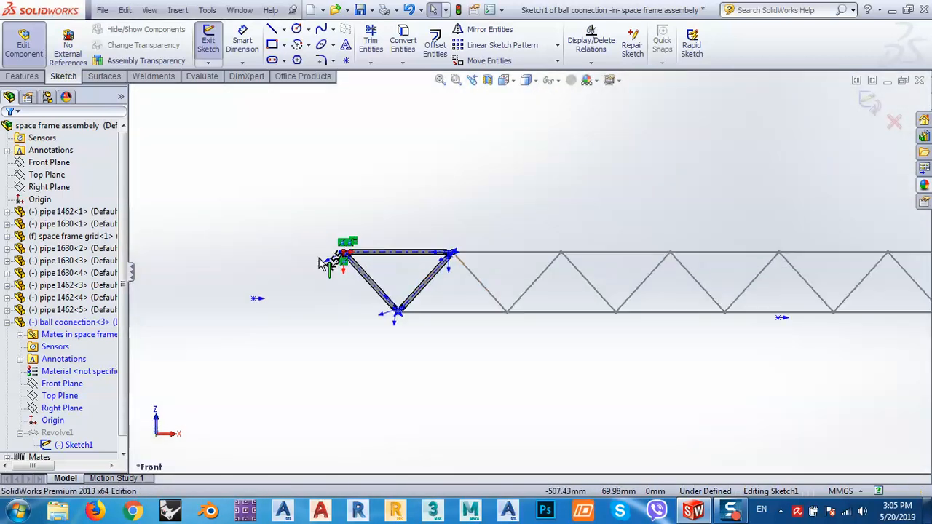
scroll(487, 259, down, 10)
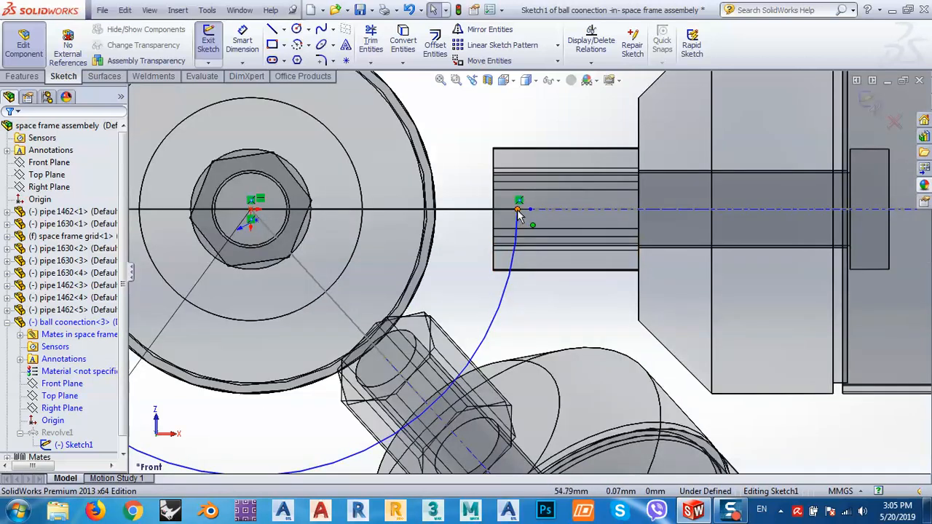
scroll(520, 215, up, 3)
click(520, 215)
scroll(520, 215, up, 1)
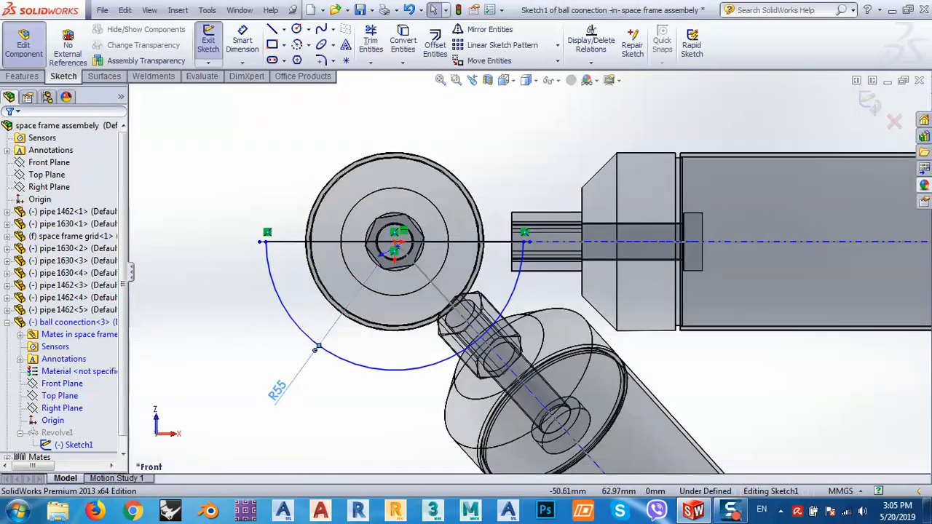
Step: Set the radius of the ball's profile arc to 52 mm and exit the sketch
click(277, 393)
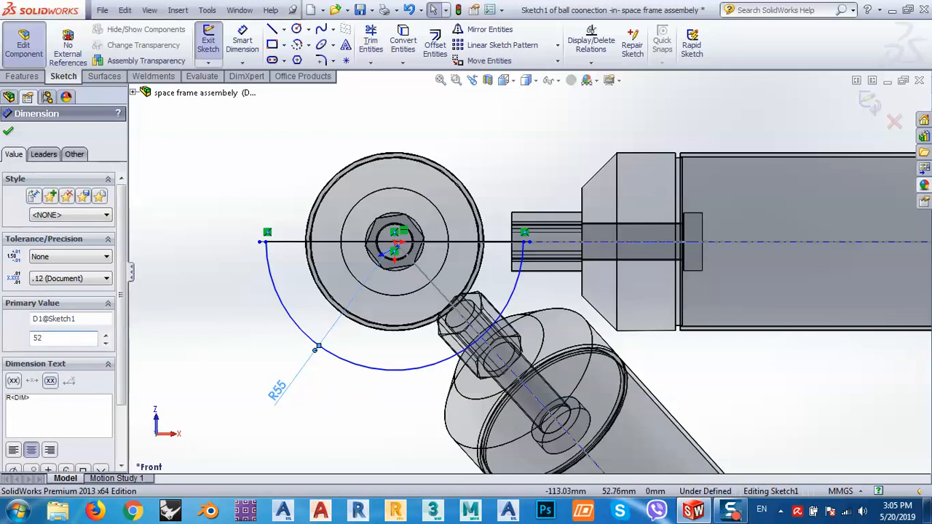
key(Return)
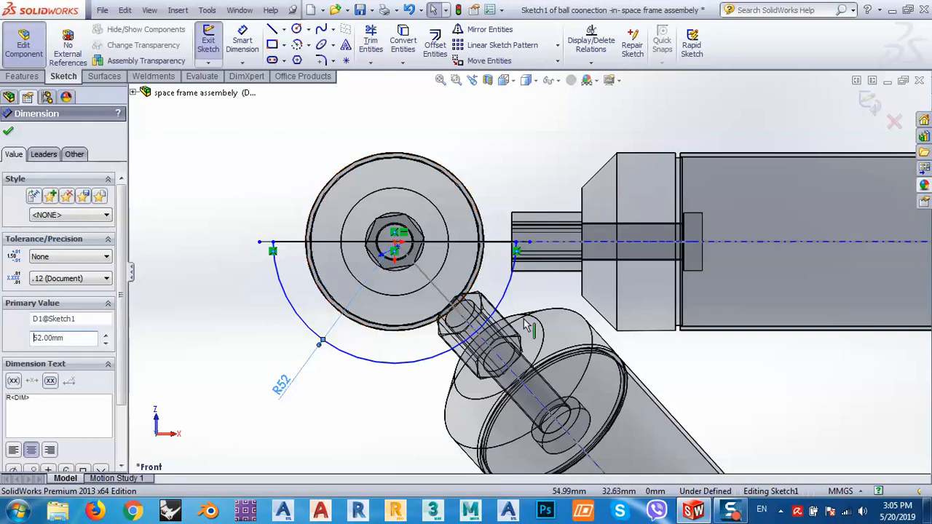
scroll(511, 247, down, 5)
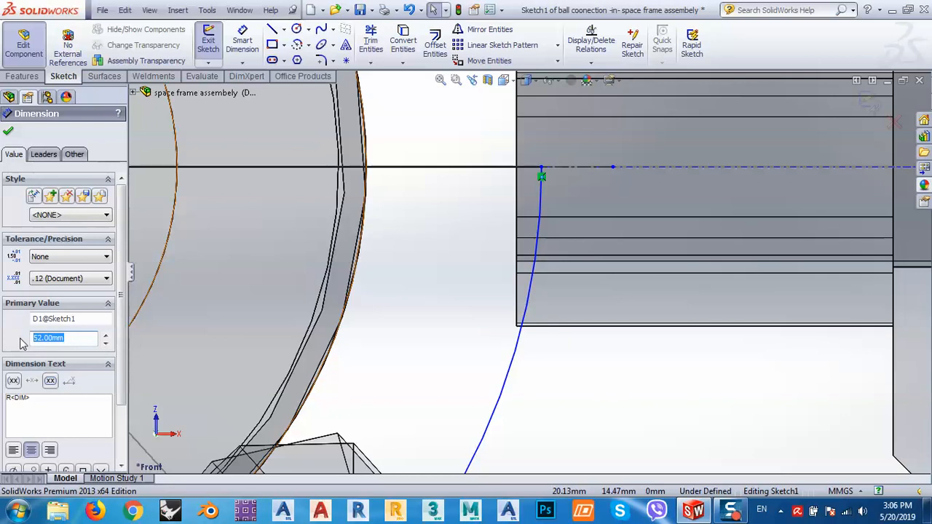
key(Return)
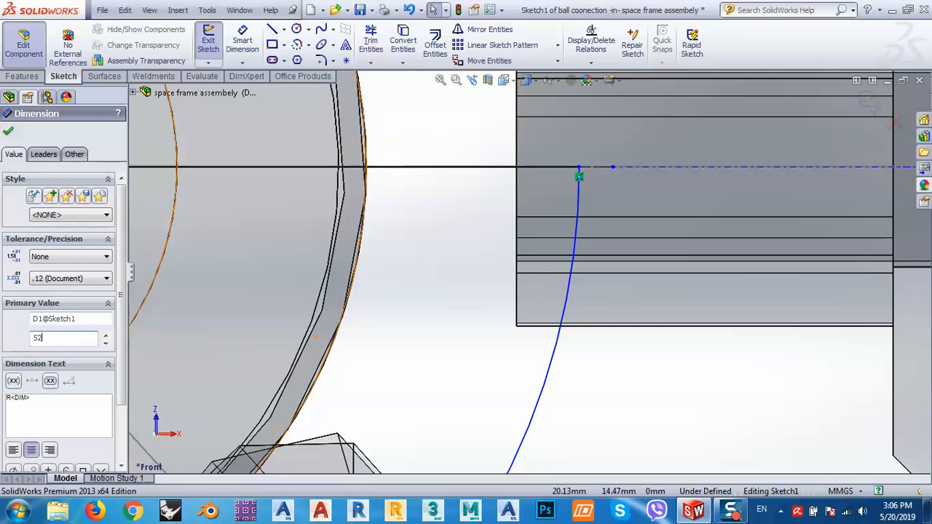
text(52)
key(Return)
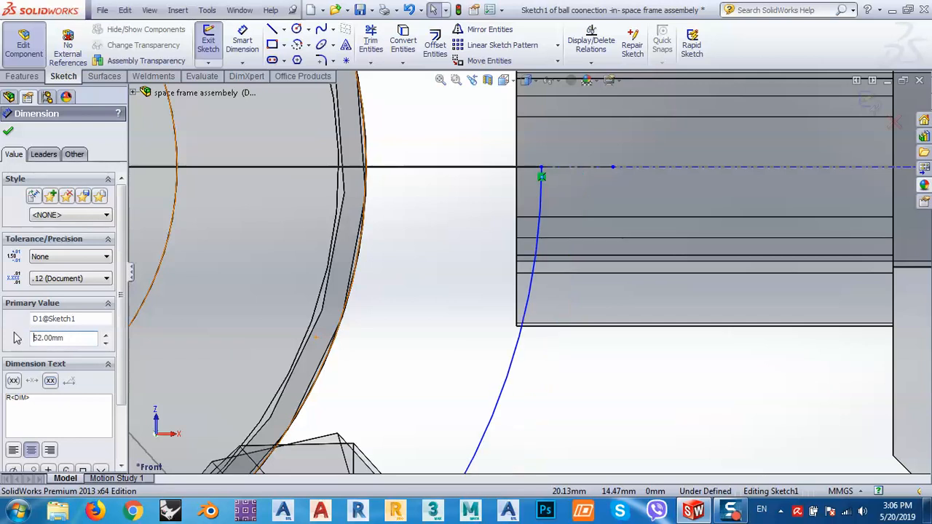
click(8, 131)
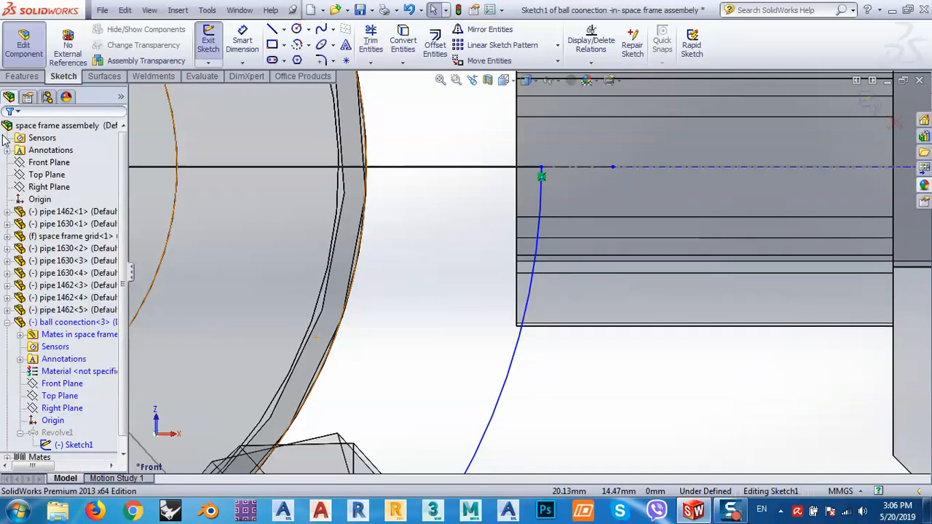
click(867, 102)
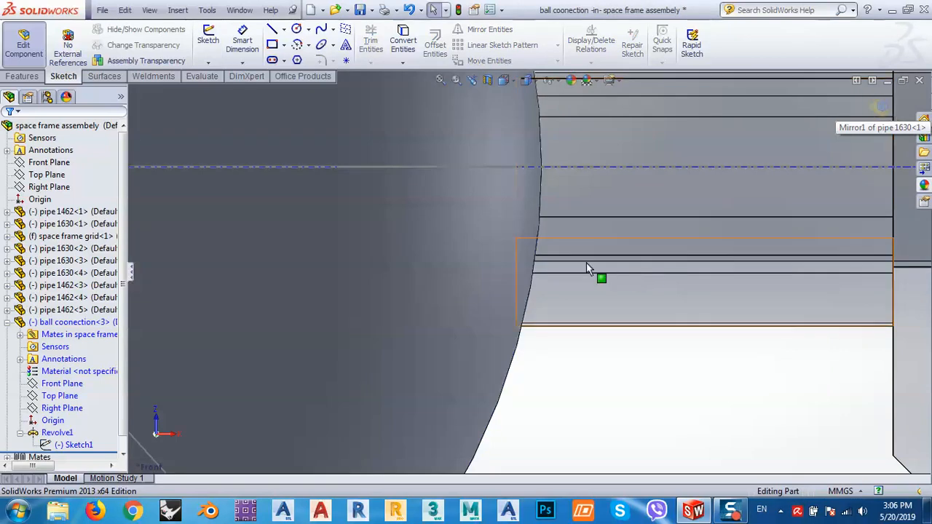
Step: Display the model with hidden lines visible and inspect the hexagonal pipe ends inside the ball
scroll(584, 261, up, 6)
middle_drag(571, 303, 510, 381)
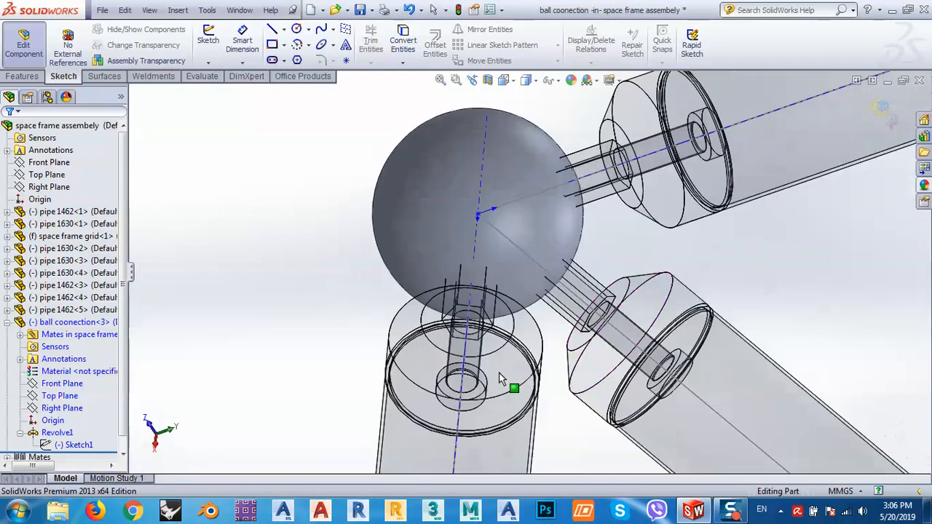
click(529, 81)
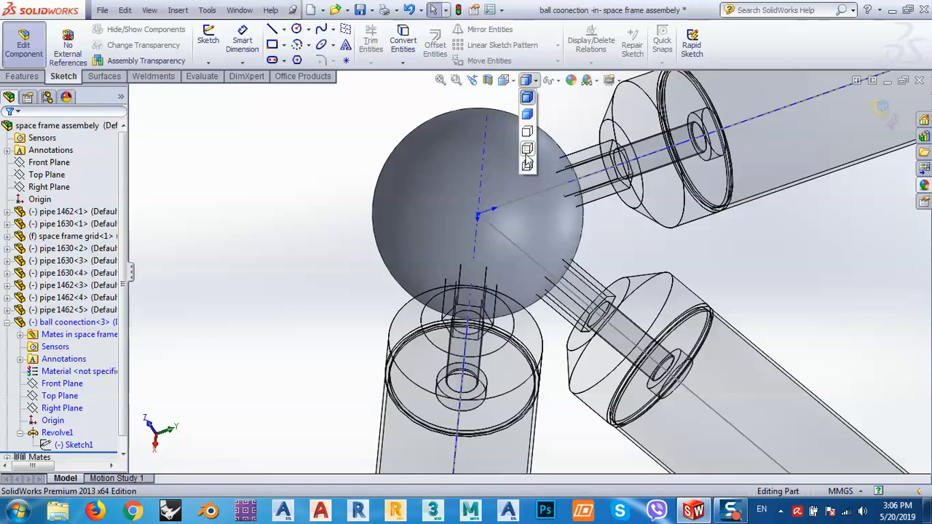
click(526, 155)
middle_drag(525, 166, 565, 229)
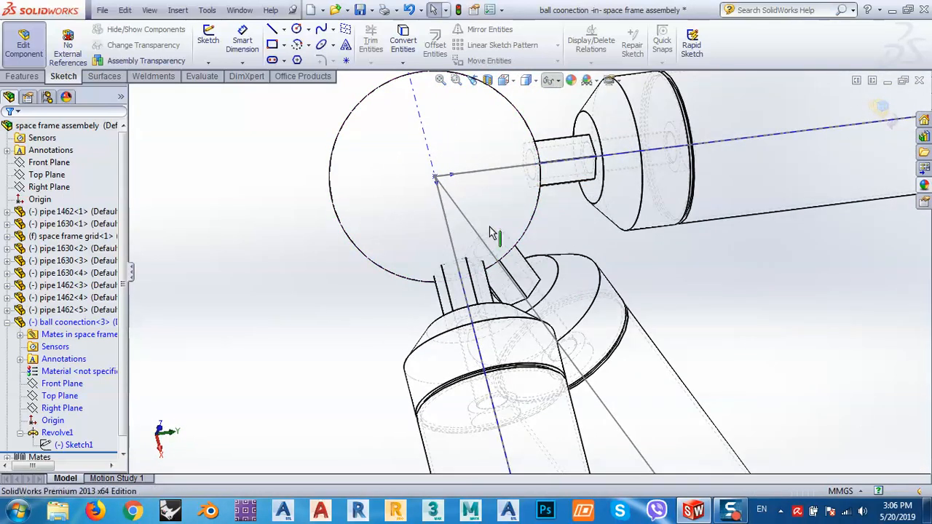
scroll(453, 269, down, 5)
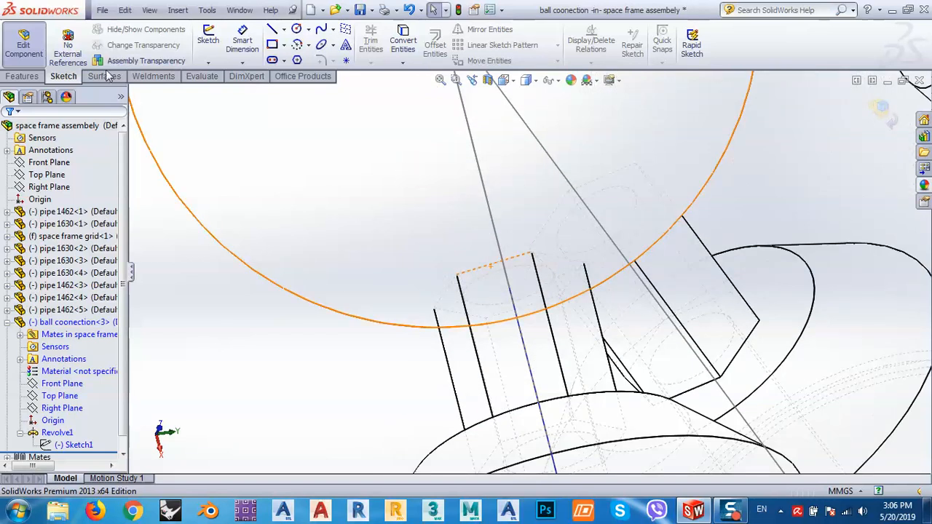
Step: Create a reference plane in the ball part through two end edges of the hexagonal end on pipe 1630<1>
click(22, 77)
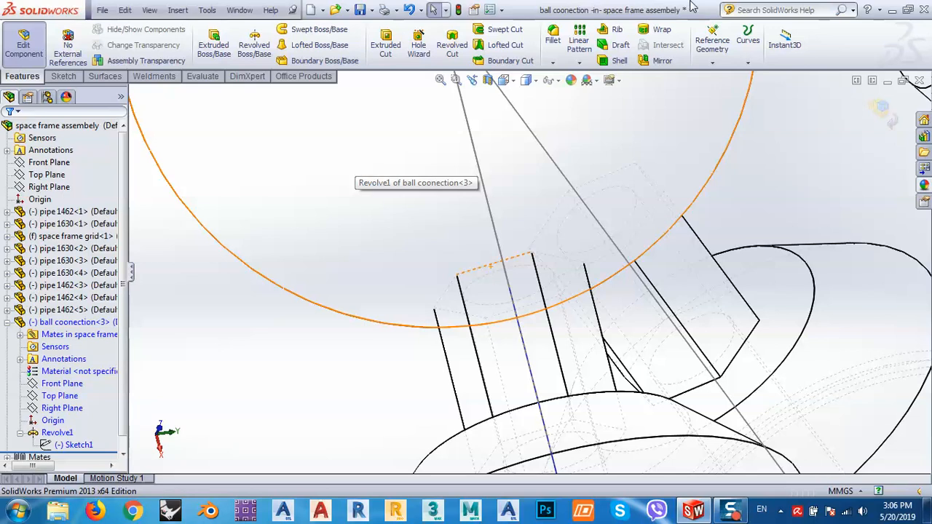
click(718, 62)
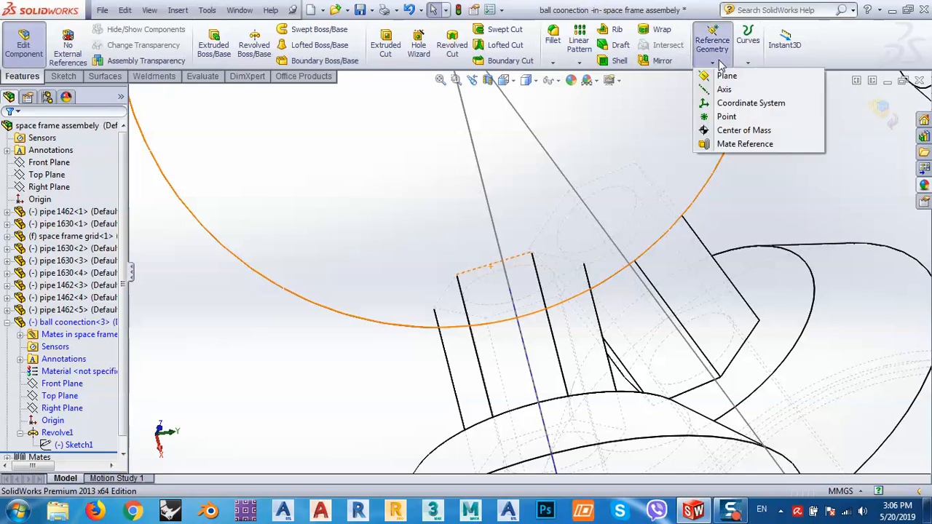
click(725, 77)
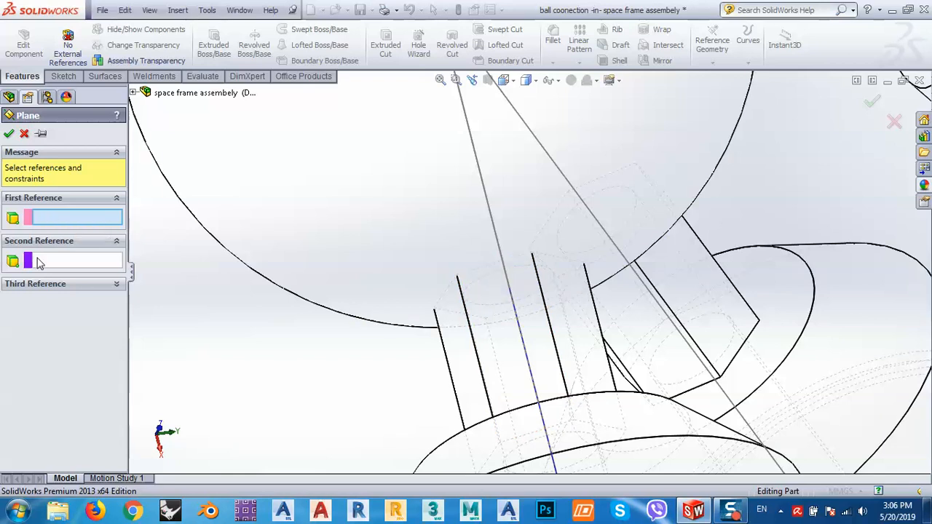
click(481, 267)
click(499, 320)
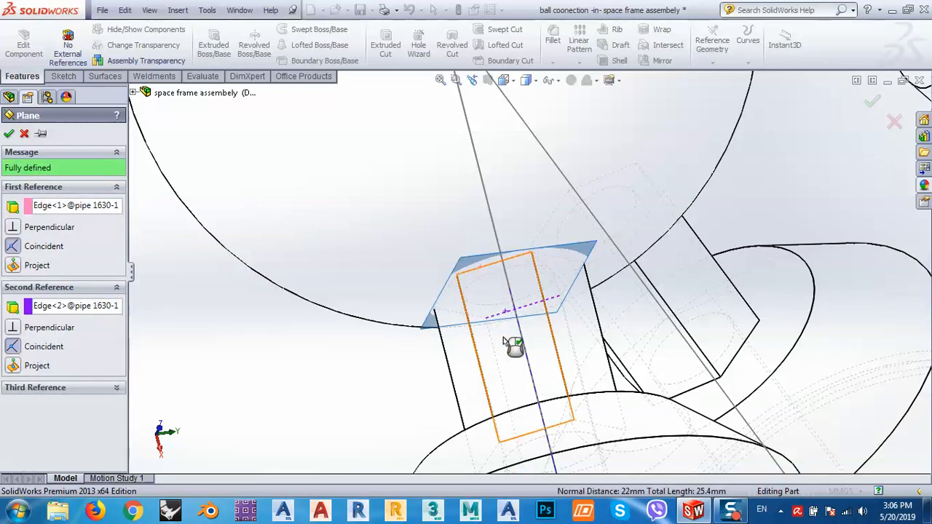
middle_drag(503, 337, 512, 317)
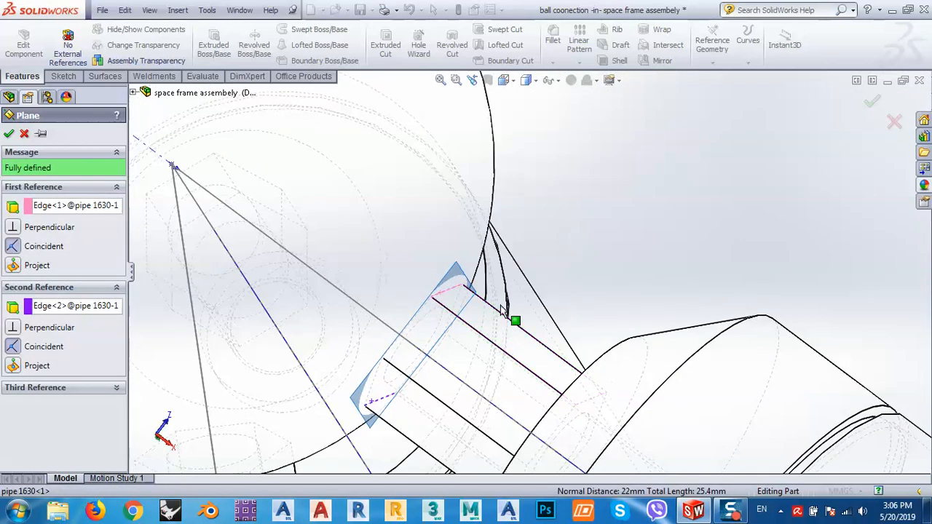
click(9, 134)
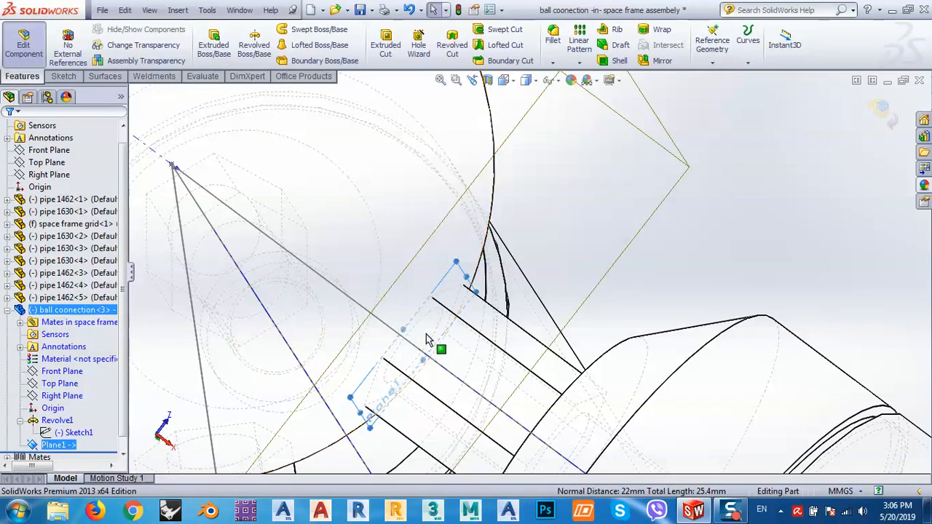
scroll(426, 340, up, 5)
middle_drag(504, 340, 572, 326)
scroll(601, 304, down, 8)
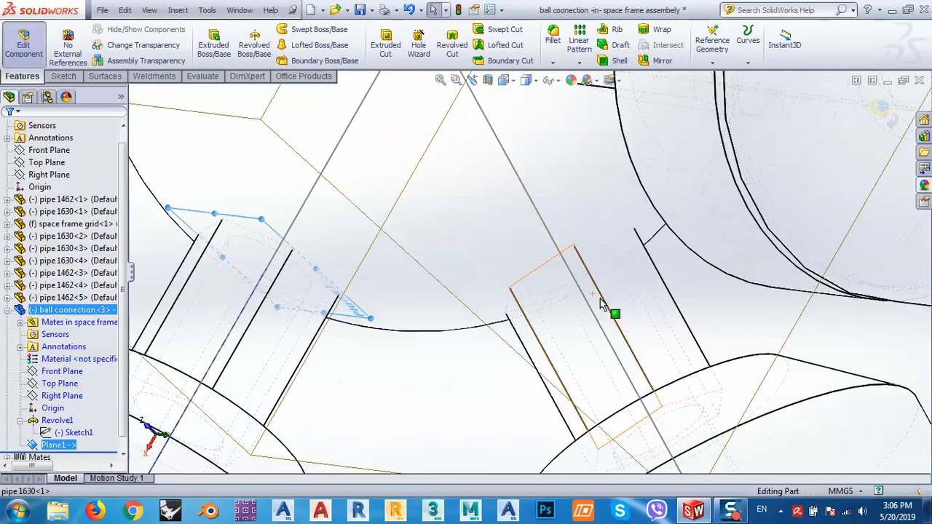
click(712, 62)
click(728, 78)
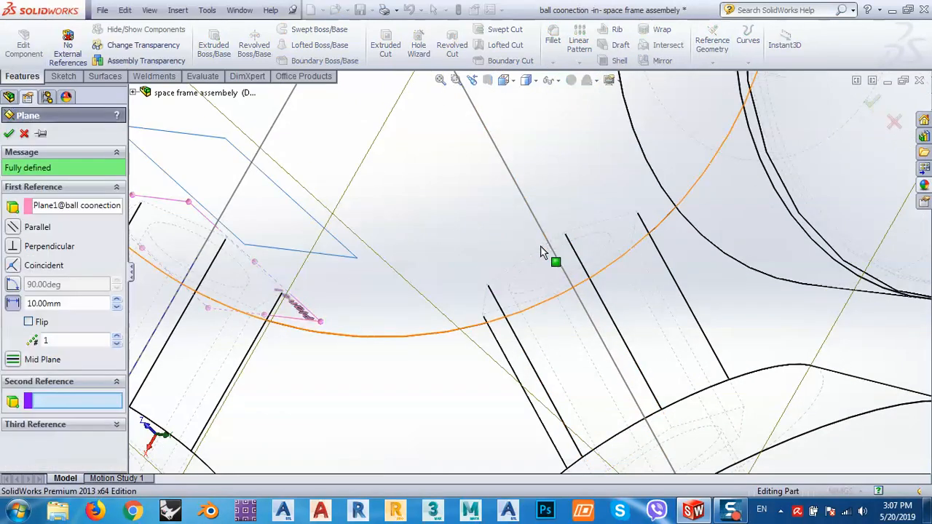
click(573, 286)
click(577, 286)
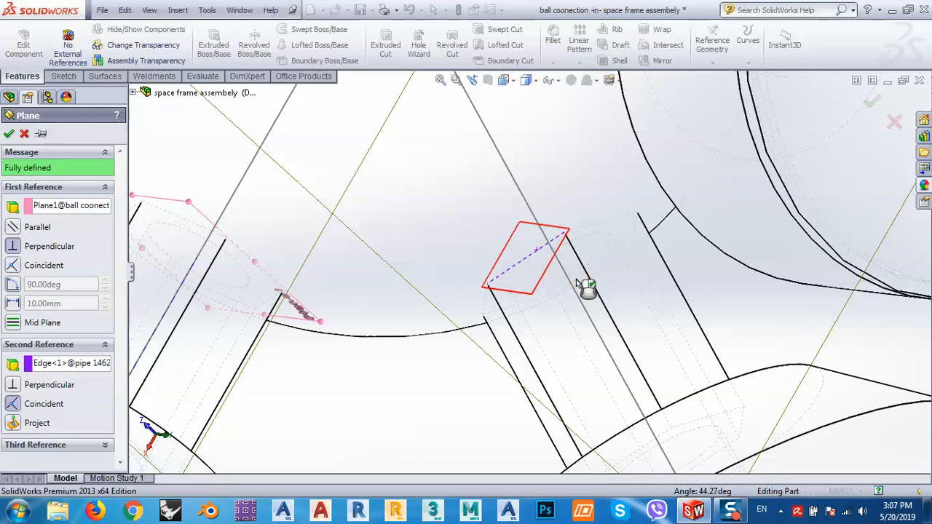
click(24, 134)
Step: Create a reference plane tangent to the ball's face and referenced to an end edge of pipe 1462<1>'s hexagonal end
middle_drag(551, 333, 558, 271)
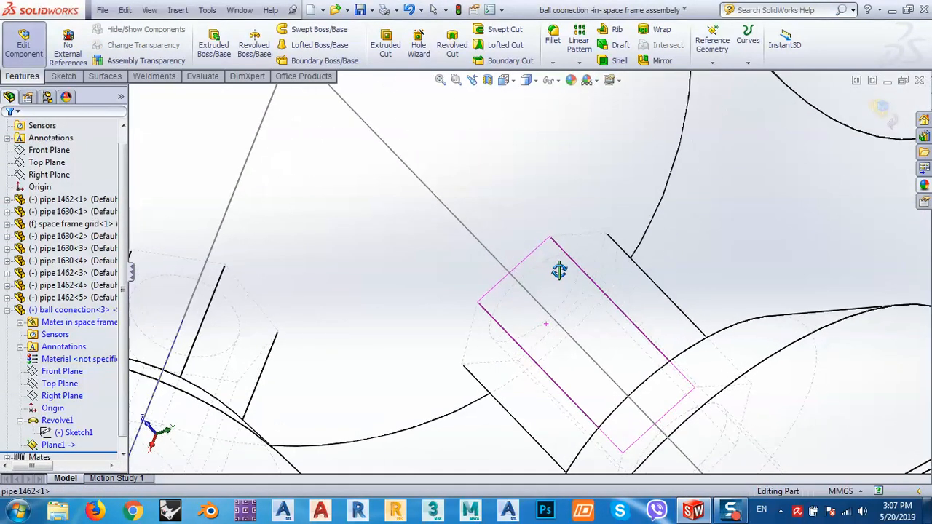
click(703, 51)
click(728, 77)
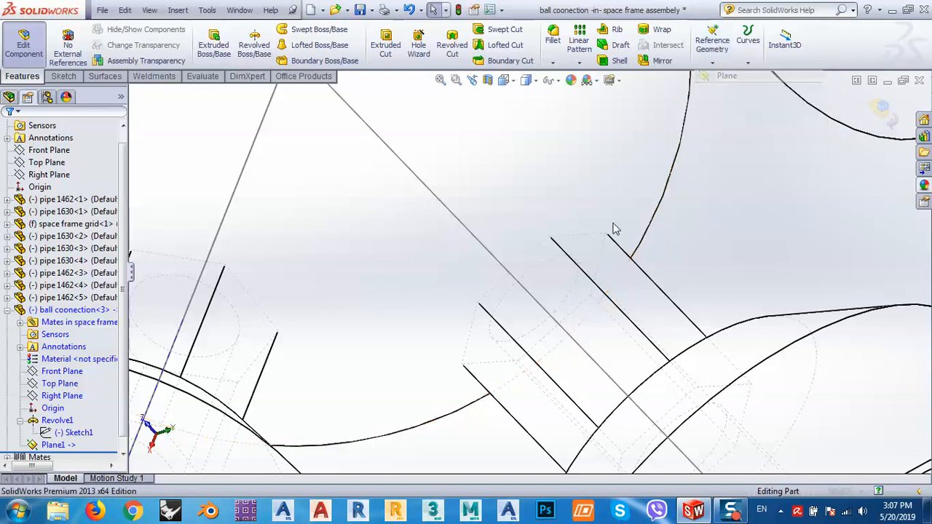
click(527, 261)
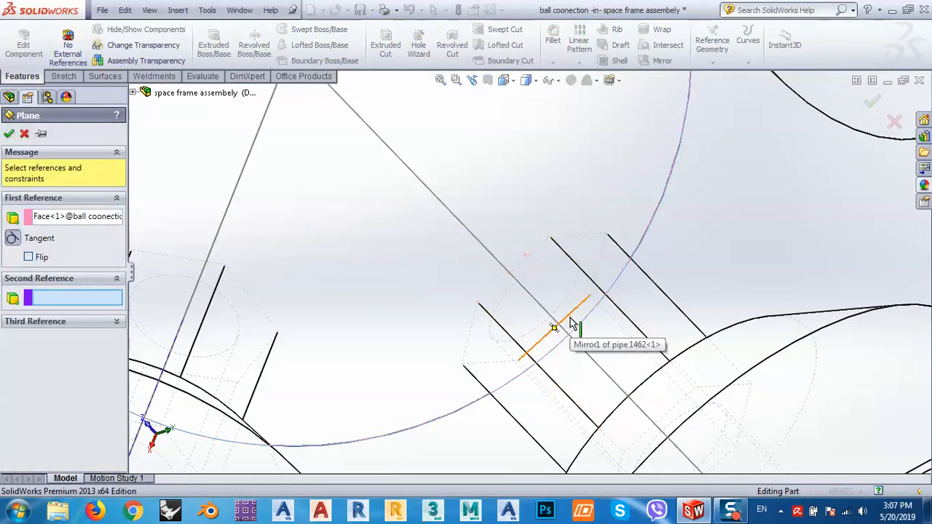
click(572, 324)
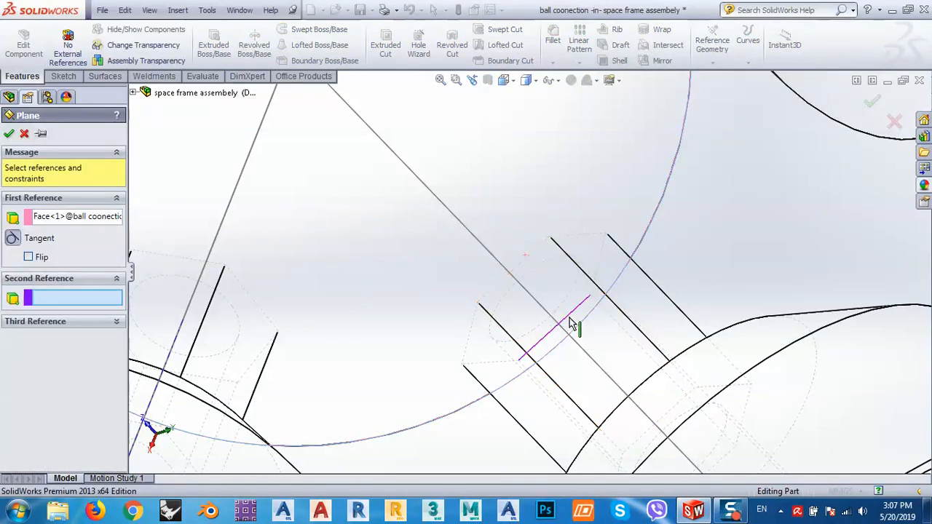
click(8, 134)
scroll(536, 311, up, 5)
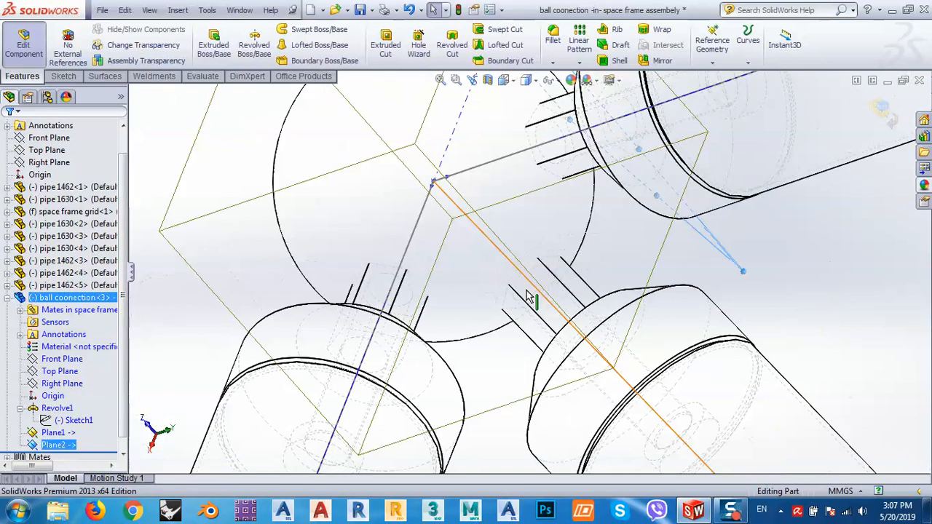
middle_drag(564, 291, 585, 312)
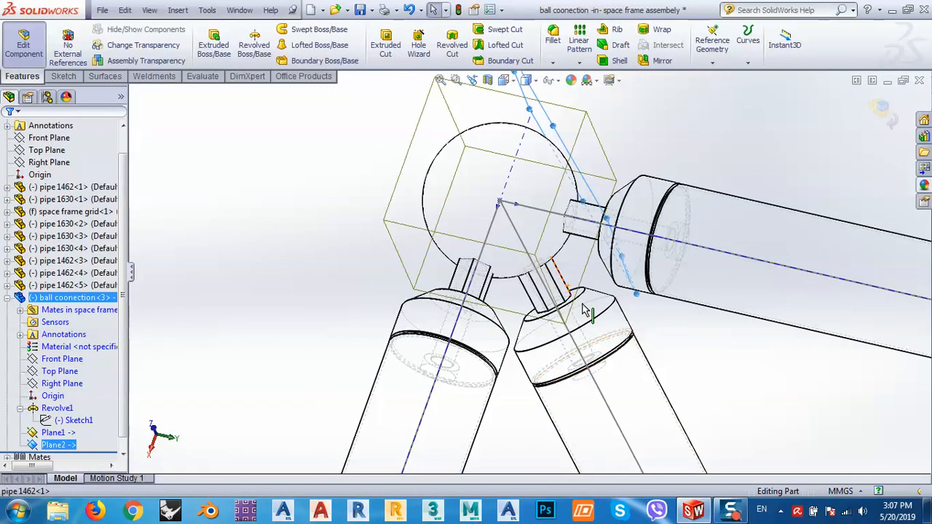
Step: Create a reference plane through two end edges of pipe 1630<2>'s hexagonal end and enlarge its outline beyond the hexagon
click(7, 298)
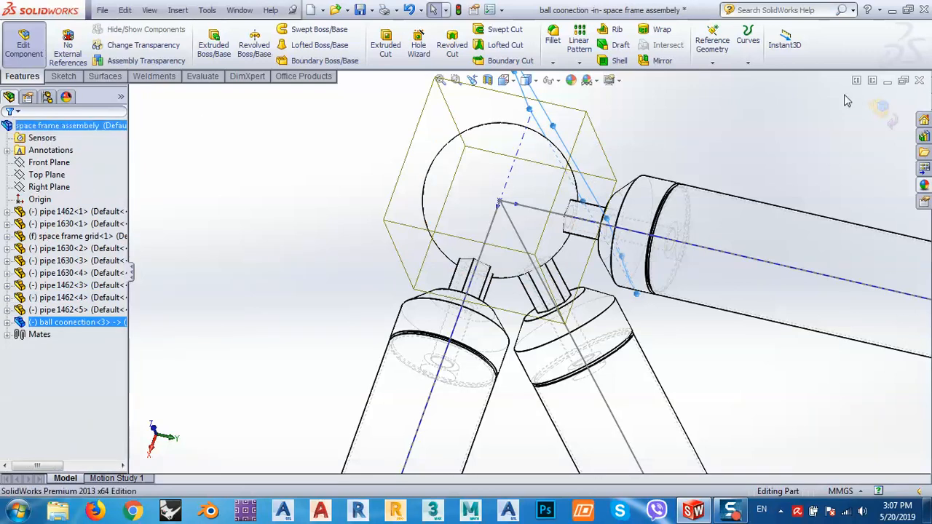
click(812, 148)
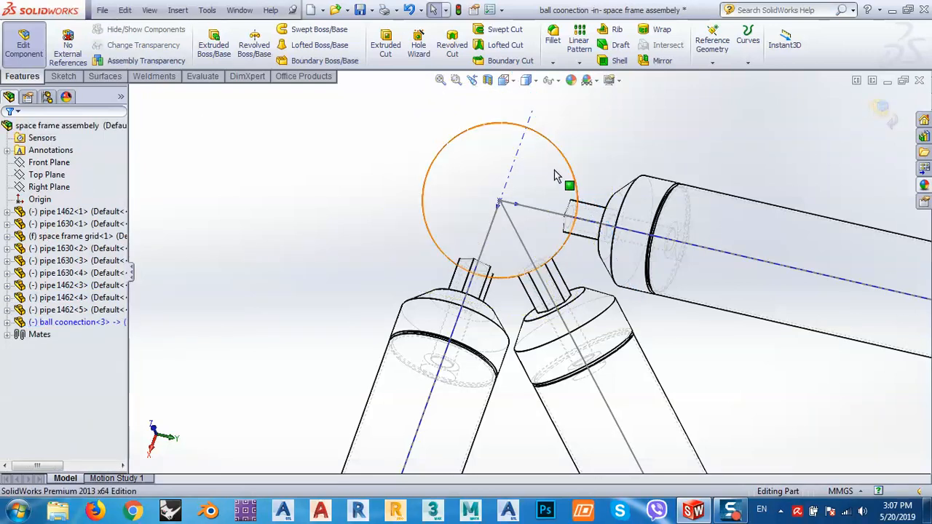
scroll(572, 212, down, 4)
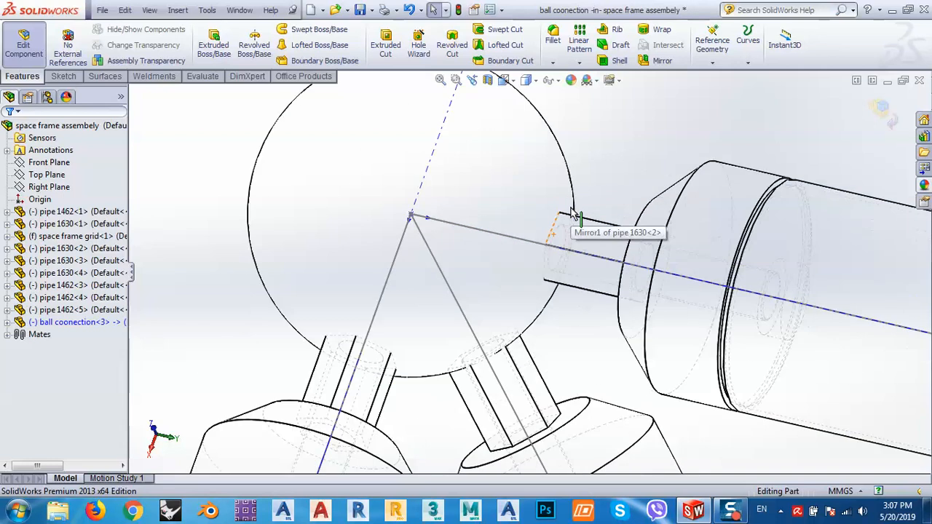
click(712, 44)
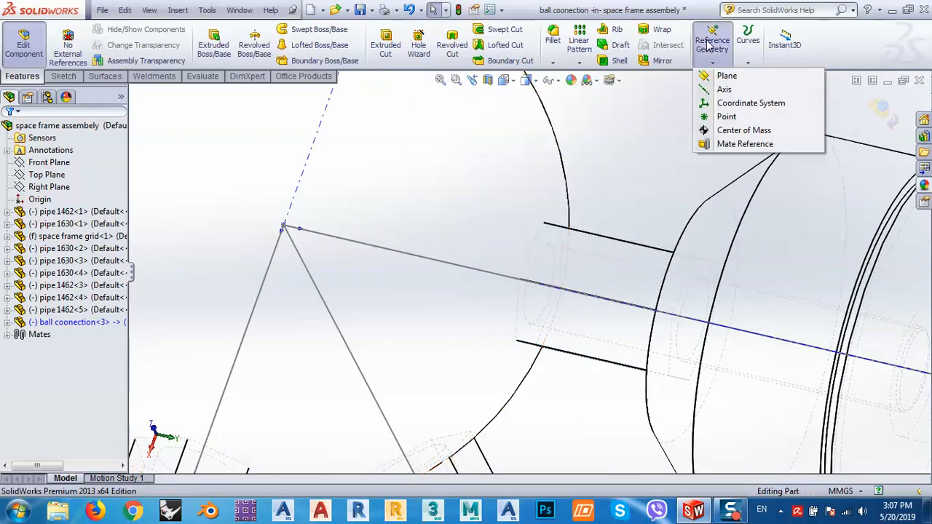
click(537, 242)
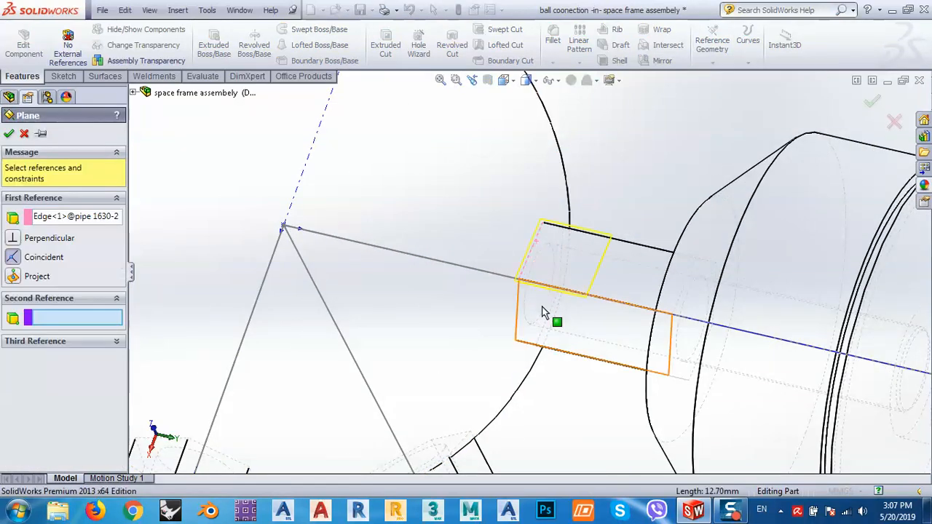
click(547, 326)
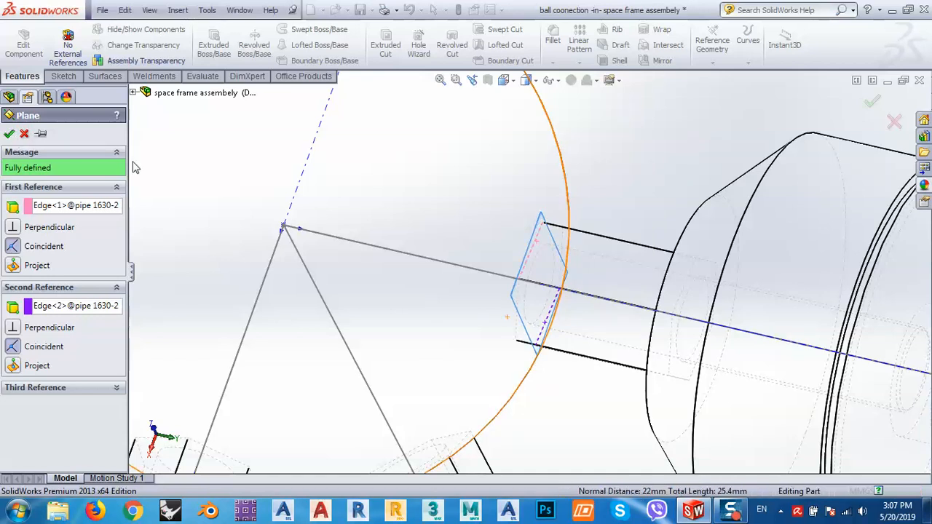
click(9, 133)
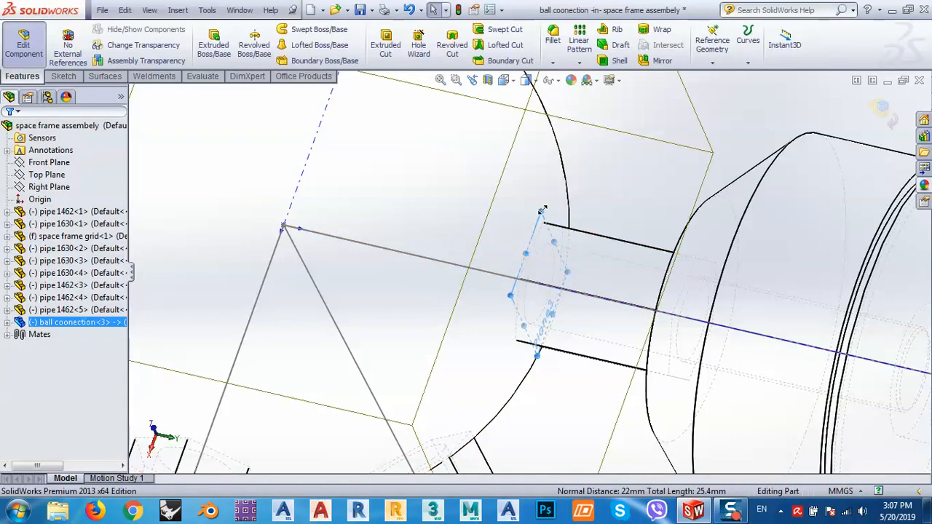
drag(542, 211, 534, 88)
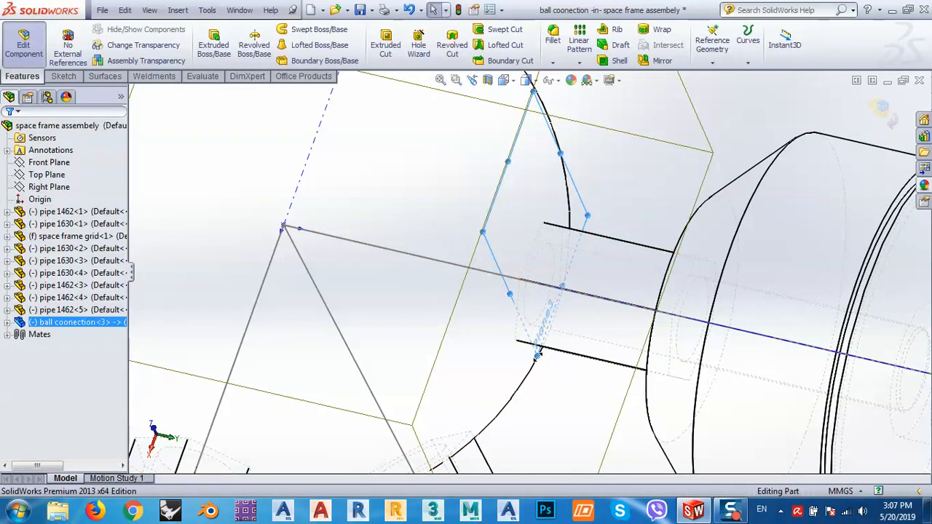
drag(537, 355, 556, 441)
scroll(570, 357, up, 5)
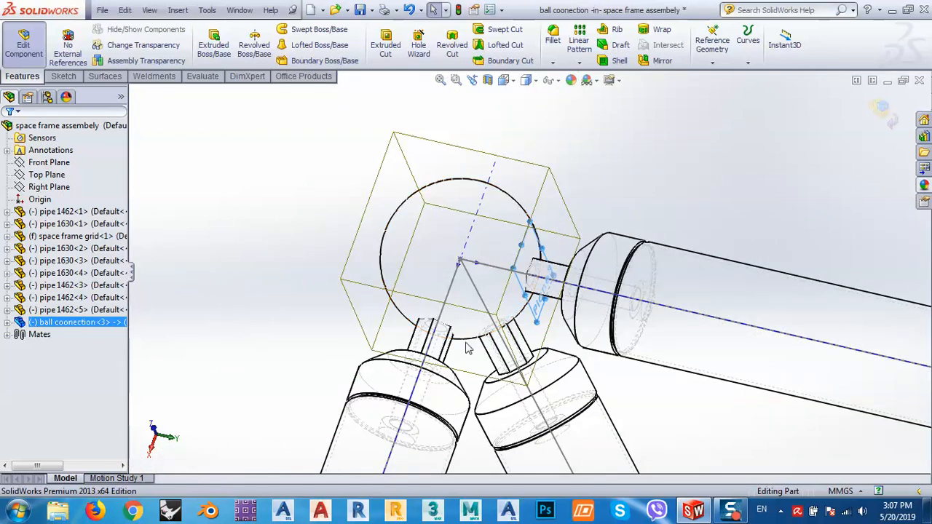
Step: Try to define a reference plane from the preselected plane and end edges of pipe 1462<1>'s hexagonal end
scroll(469, 348, down, 3)
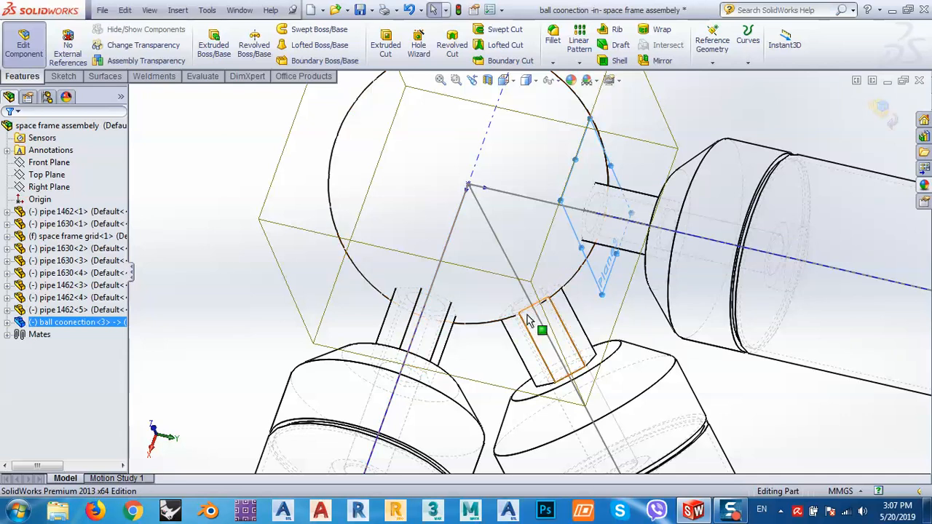
mouse_move(528, 322)
middle_down()
mouse_move(504, 218)
mouse_move(530, 318)
middle_up()
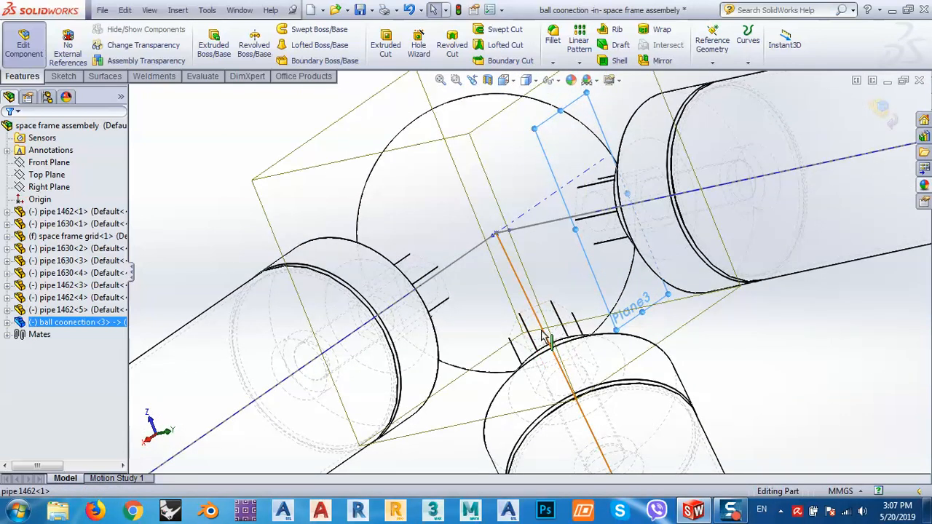
scroll(542, 337, down, 4)
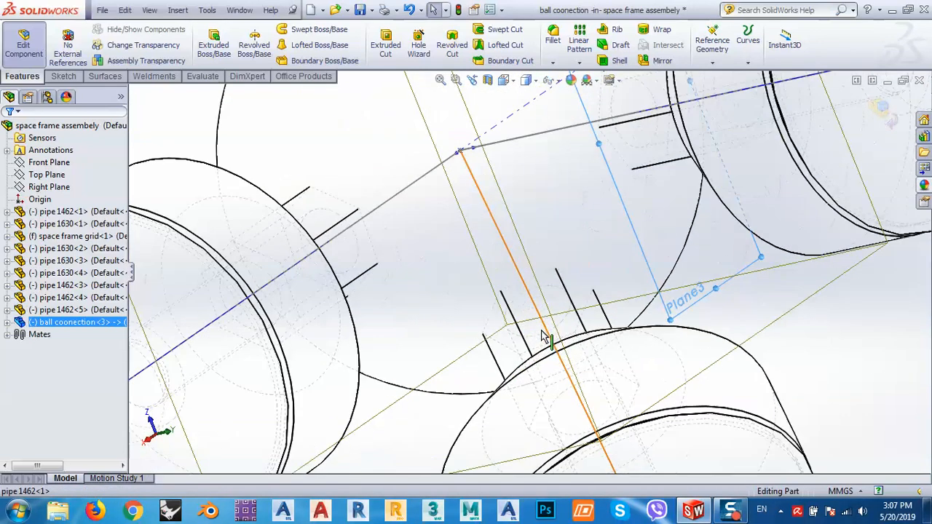
click(719, 57)
click(729, 74)
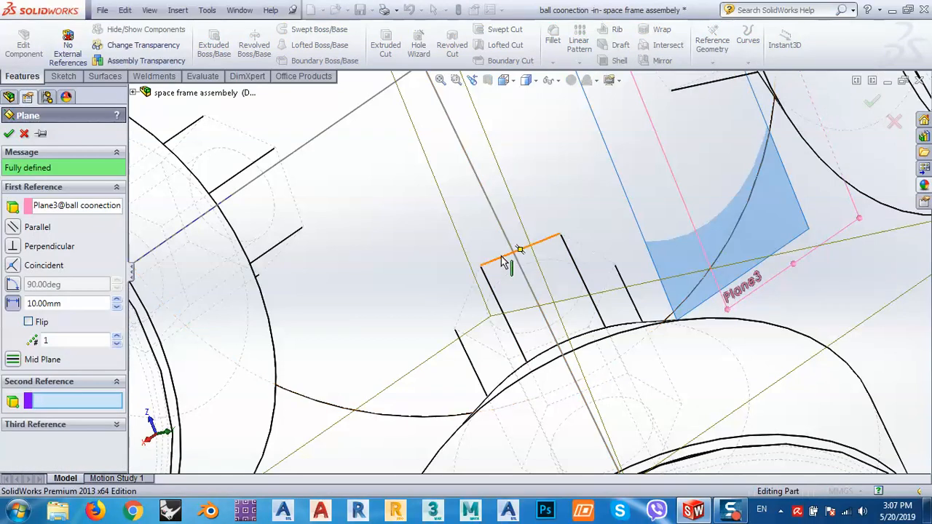
click(501, 259)
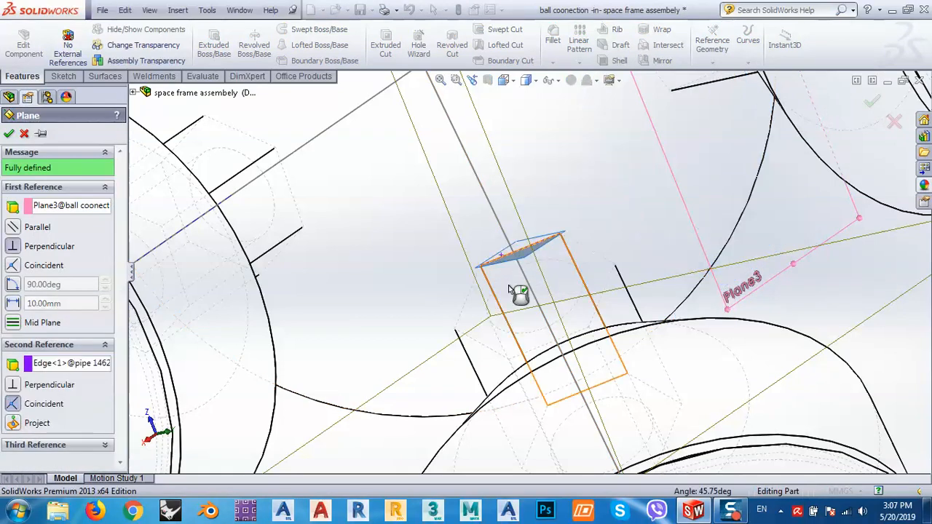
click(537, 354)
mouse_move(519, 328)
middle_down()
mouse_move(551, 339)
mouse_move(529, 324)
middle_up()
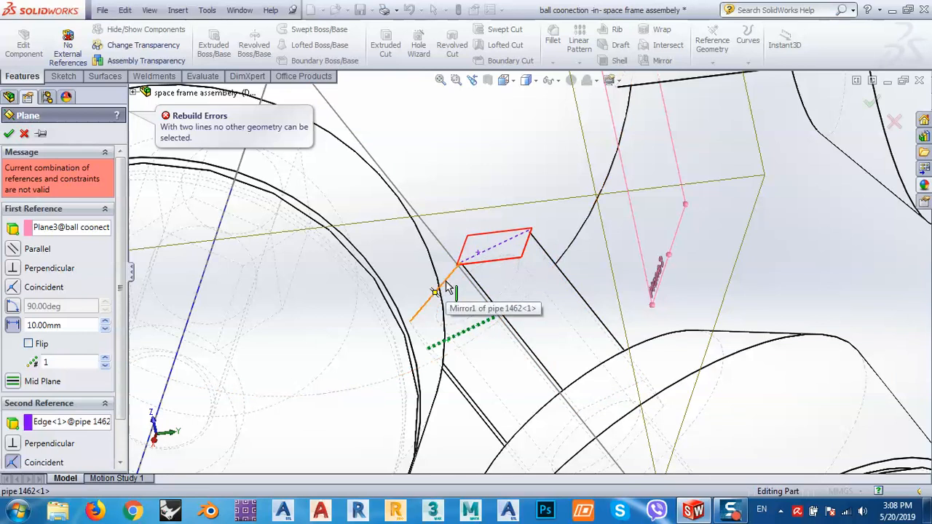
click(511, 309)
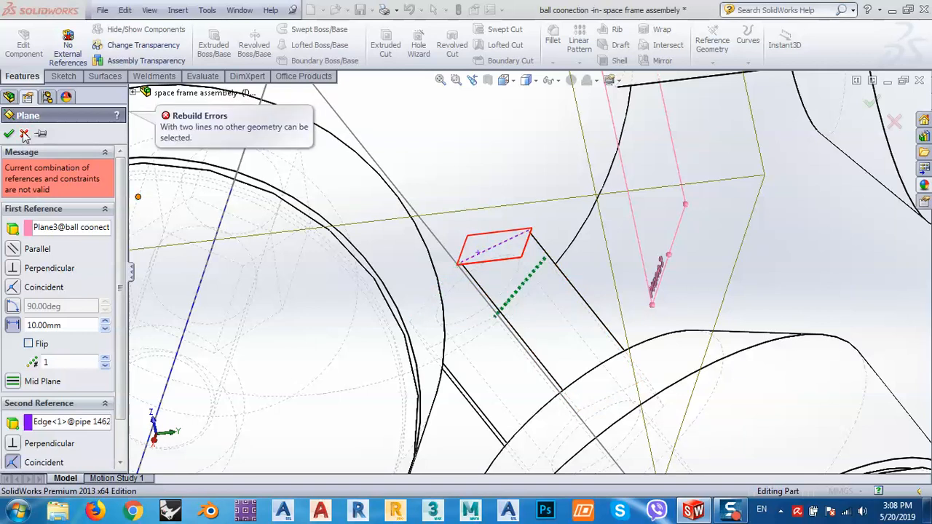
click(67, 424)
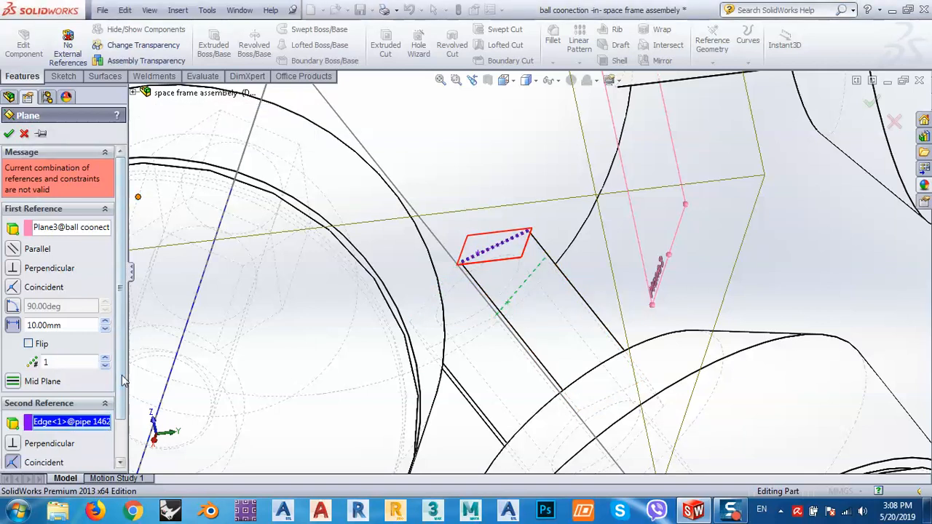
mouse_move(122, 375)
mouse_down()
mouse_move(127, 449)
mouse_move(127, 365)
mouse_up()
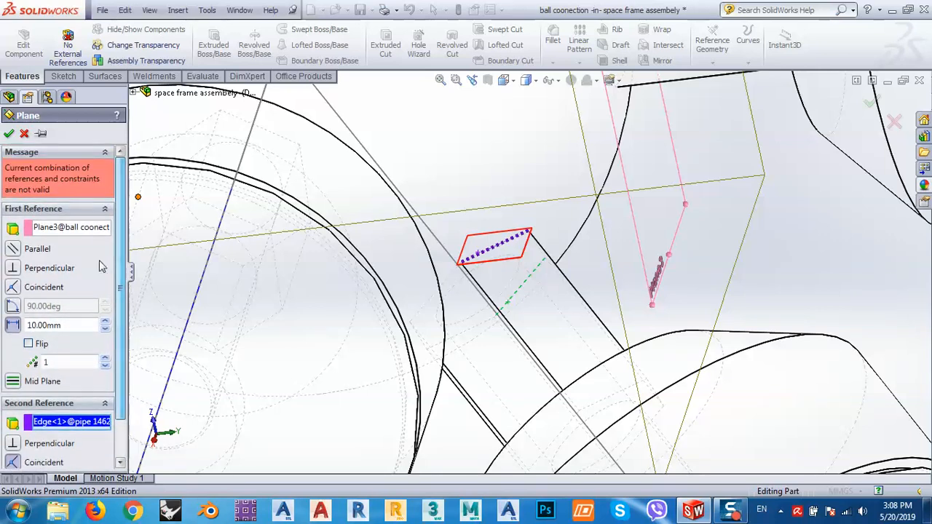
click(48, 228)
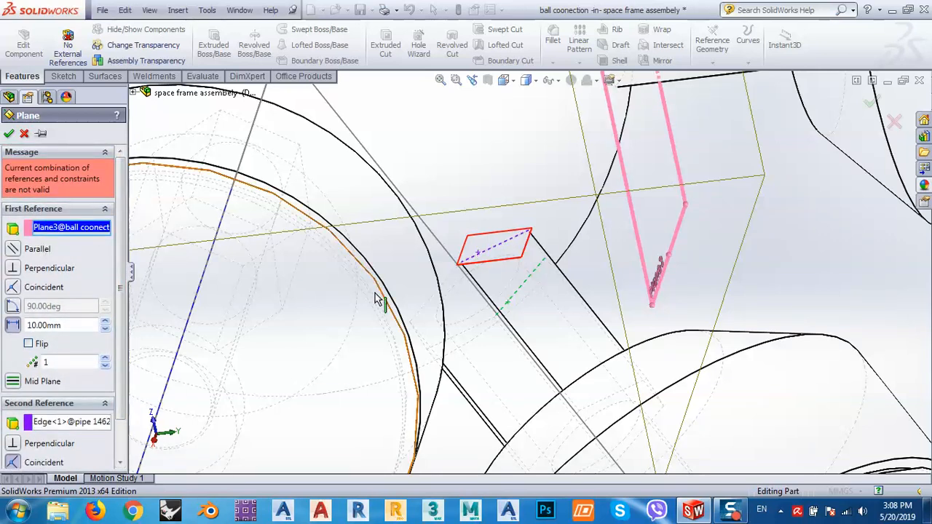
click(452, 282)
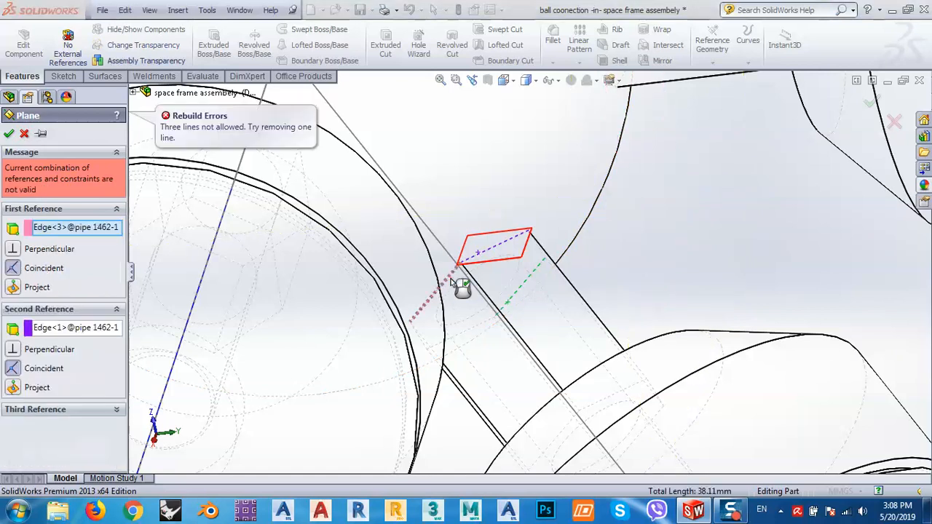
click(25, 135)
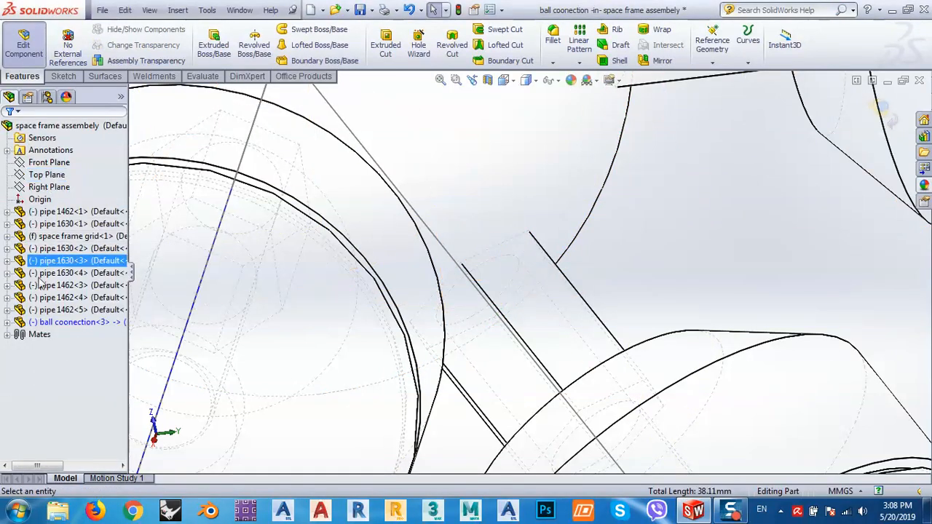
Step: Locate Plane1 of the ball part at the frame's corner node and enlarge its outline beyond the hexagonal pipe end
click(6, 323)
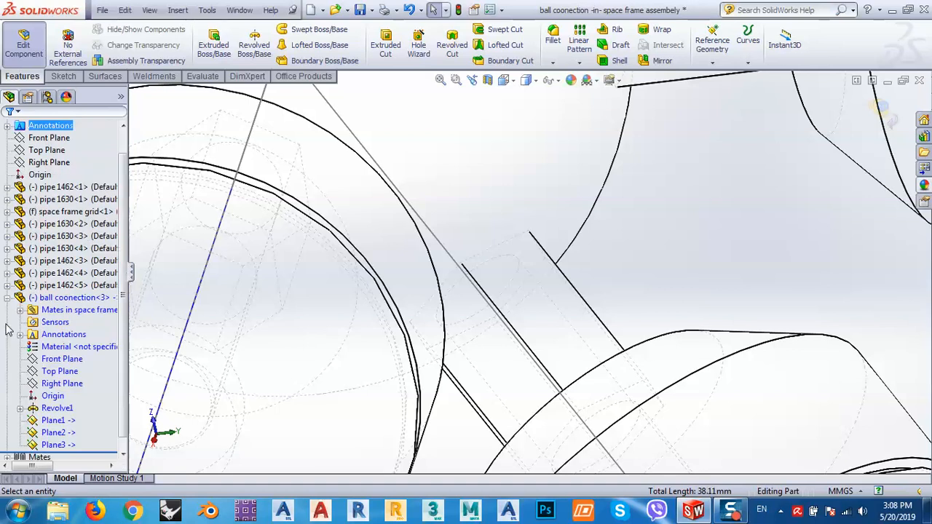
drag(123, 290, 120, 342)
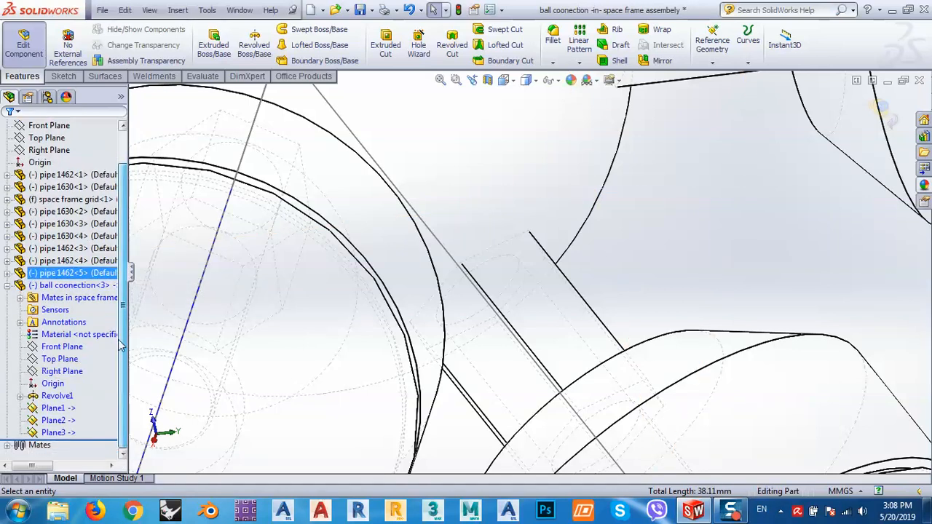
click(55, 408)
scroll(394, 267, up, 4)
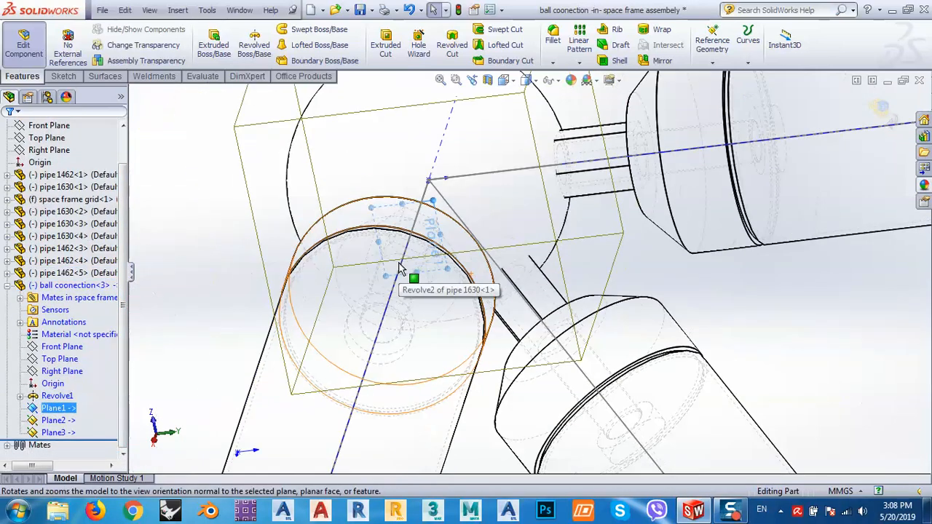
middle_drag(400, 267, 434, 303)
scroll(414, 266, up, 4)
scroll(414, 270, up, 4)
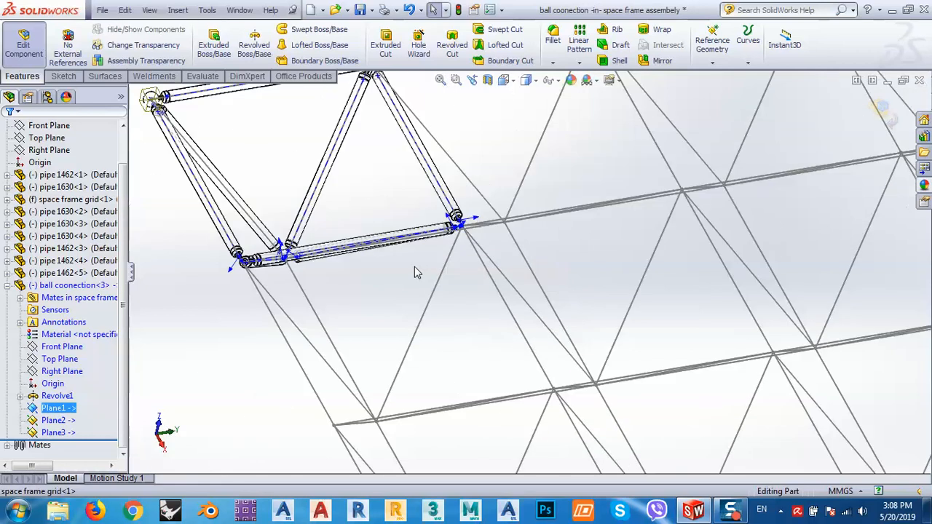
middle_drag(414, 270, 406, 323)
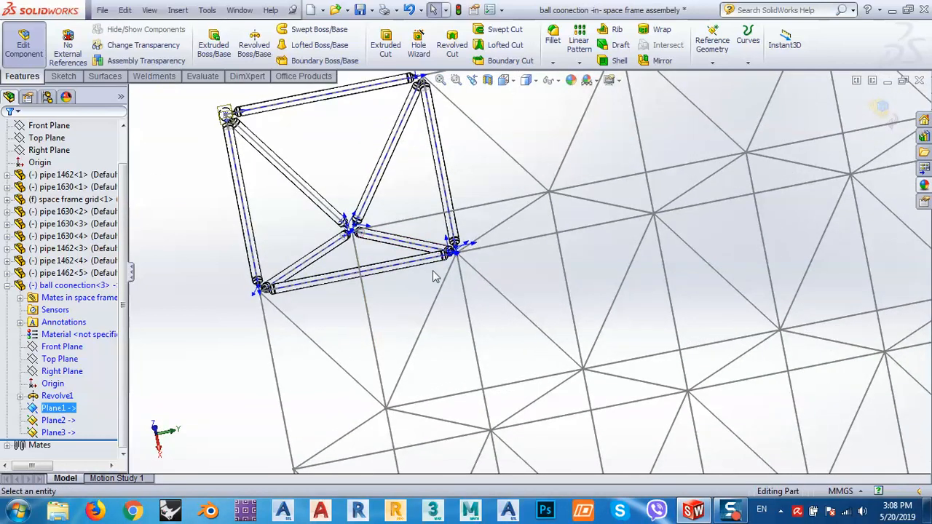
scroll(225, 110, up, 4)
scroll(400, 199, down, 10)
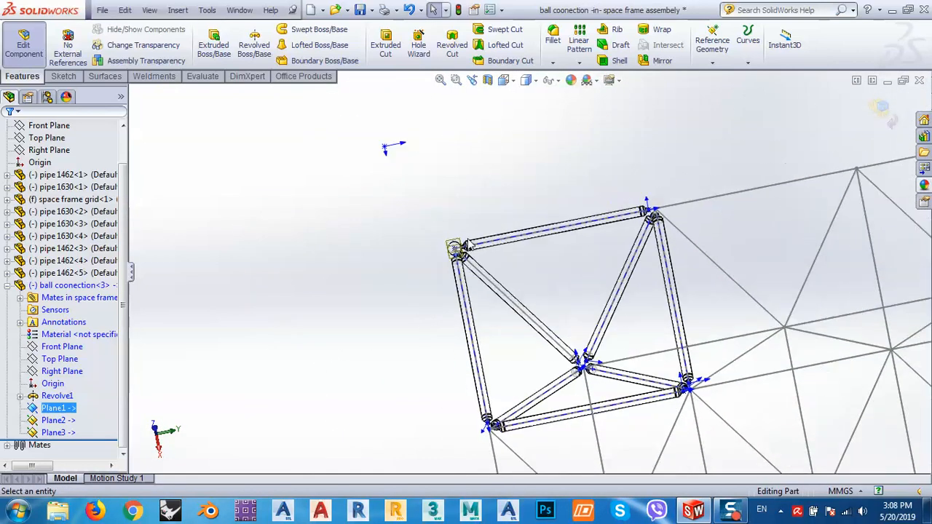
scroll(486, 320, down, 3)
scroll(481, 222, down, 5)
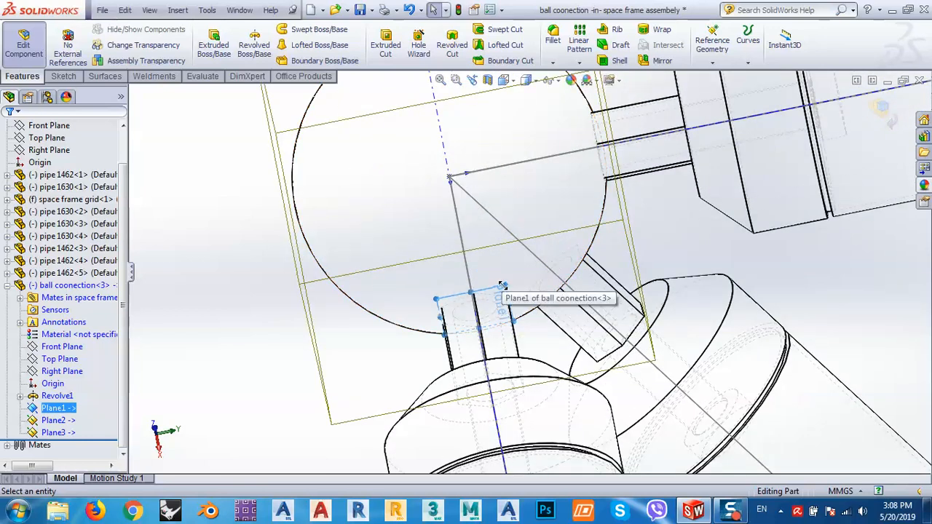
drag(504, 286, 534, 231)
Step: Delete the tangent reference plane Plane2 from the ball coonection part
click(61, 420)
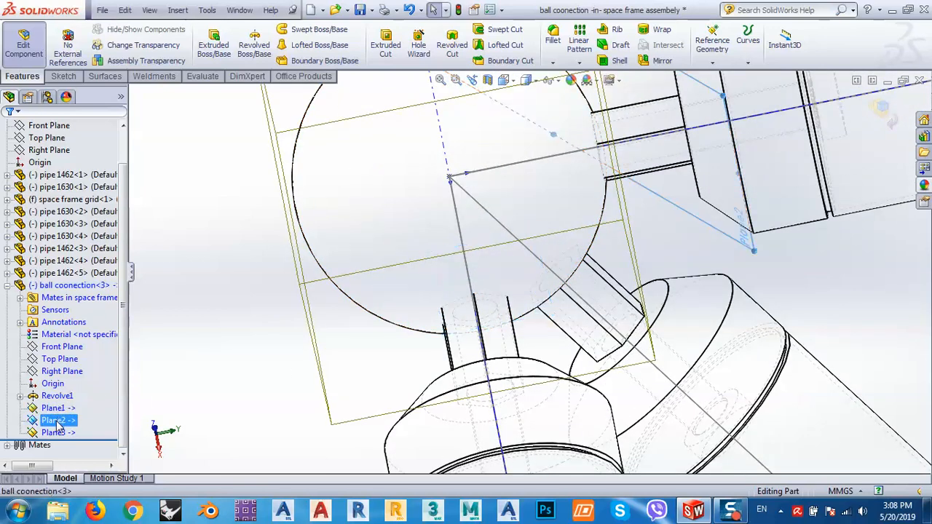
middle_drag(536, 241, 508, 297)
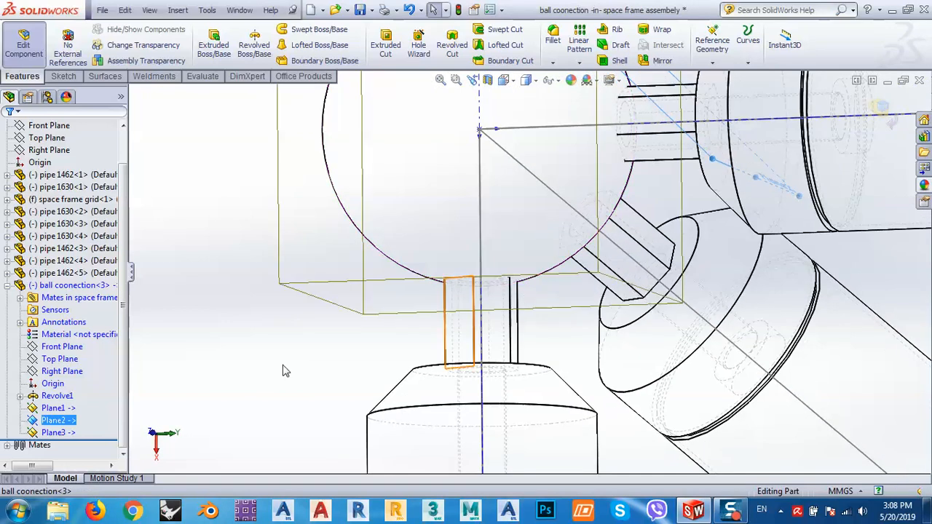
right_click(62, 420)
click(92, 369)
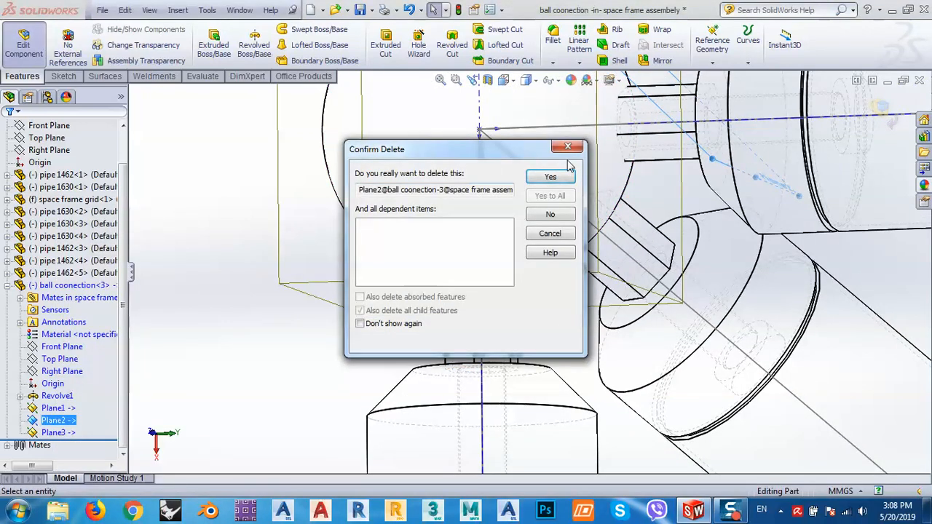
click(551, 178)
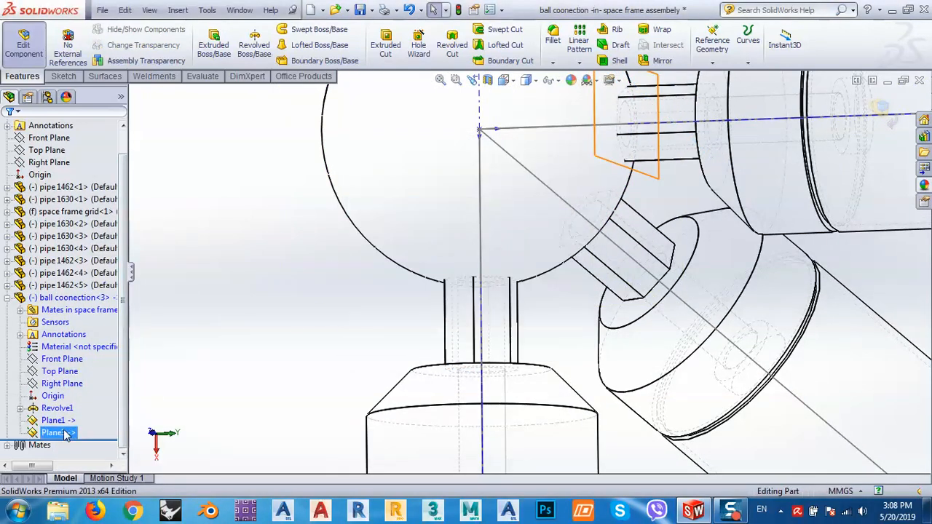
Step: Start a reference plane from Plane3 at pipe 1462<1>'s hexagonal end and switch the model's display style to wireframe
click(64, 433)
mouse_move(557, 221)
middle_down()
mouse_move(597, 225)
mouse_move(551, 217)
middle_up()
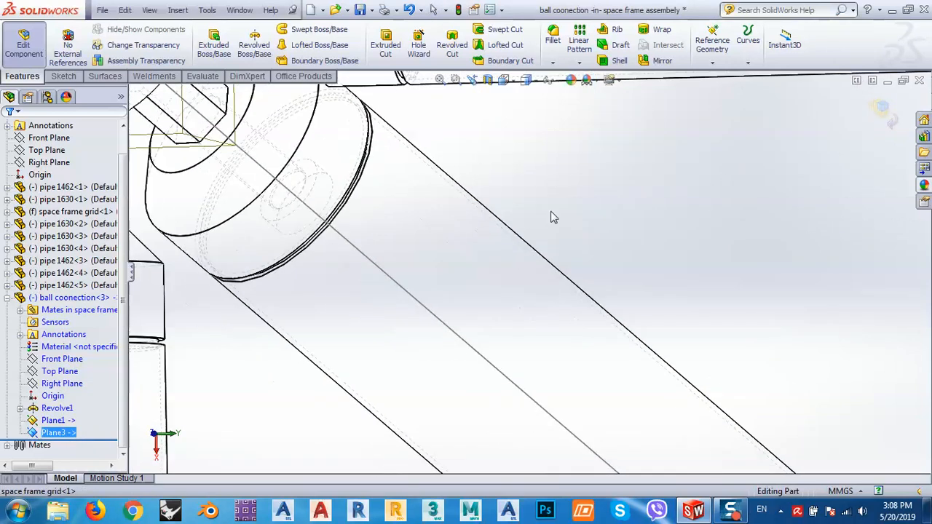
scroll(495, 168, up, 8)
scroll(442, 233, up, 3)
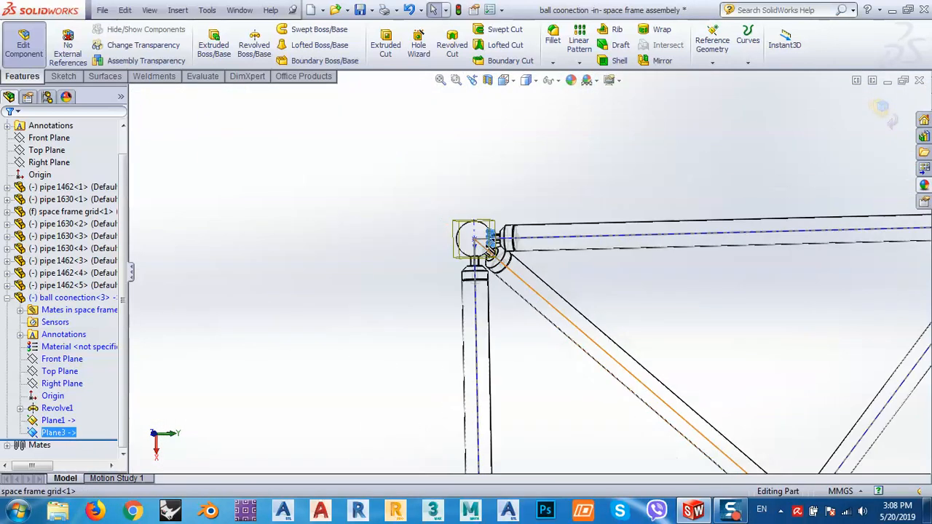
scroll(495, 251, down, 10)
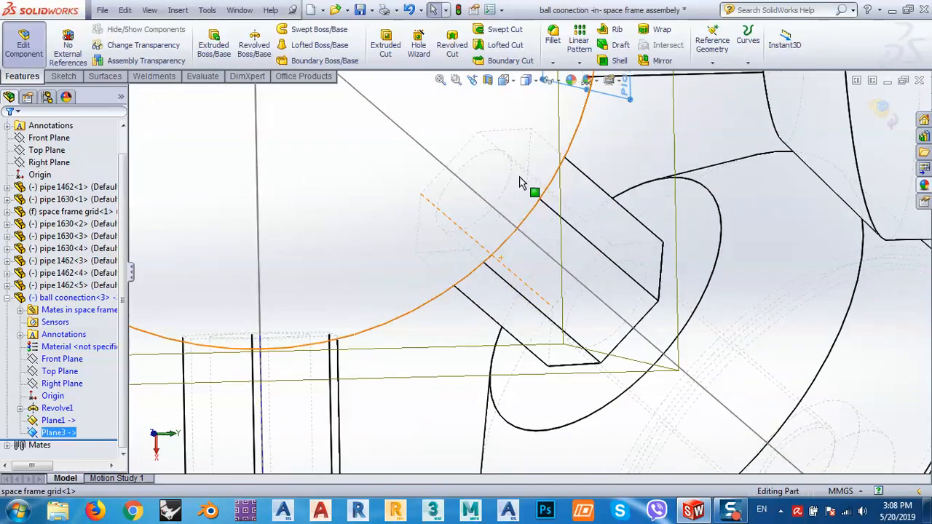
click(712, 43)
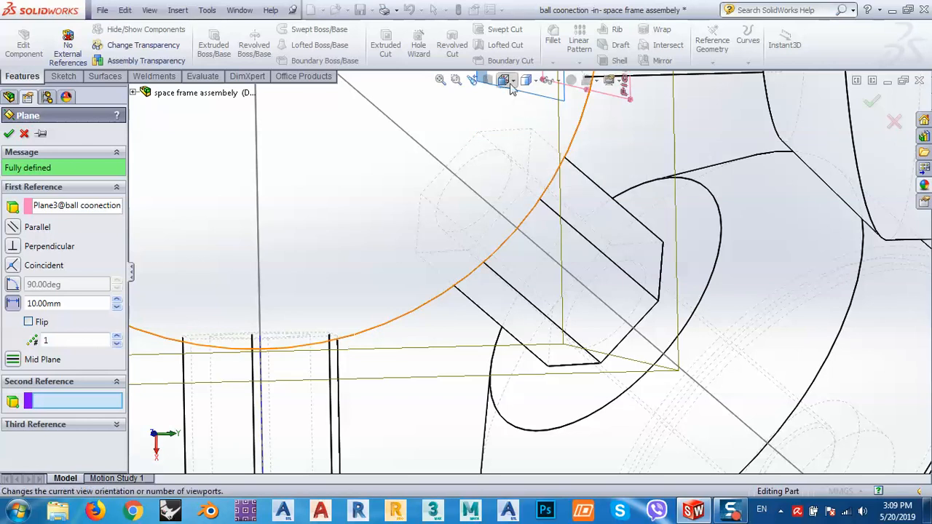
click(539, 86)
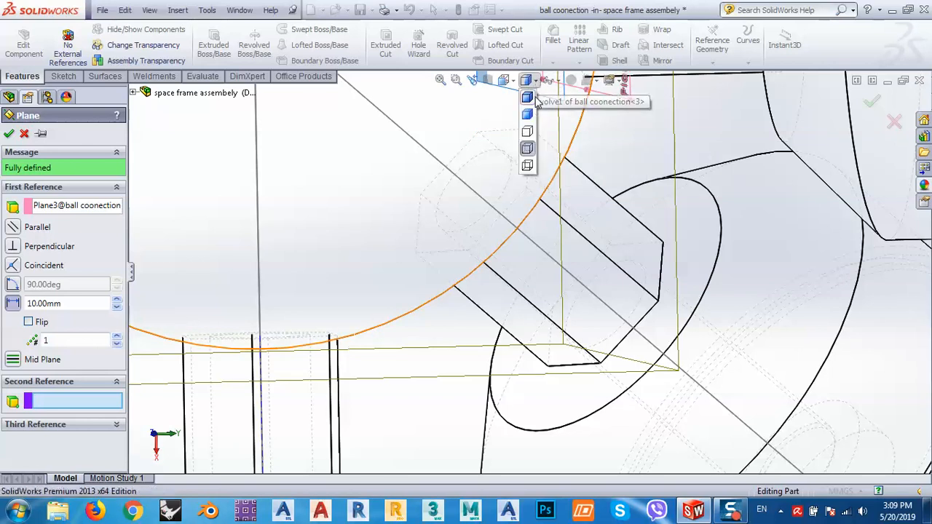
click(530, 172)
click(514, 132)
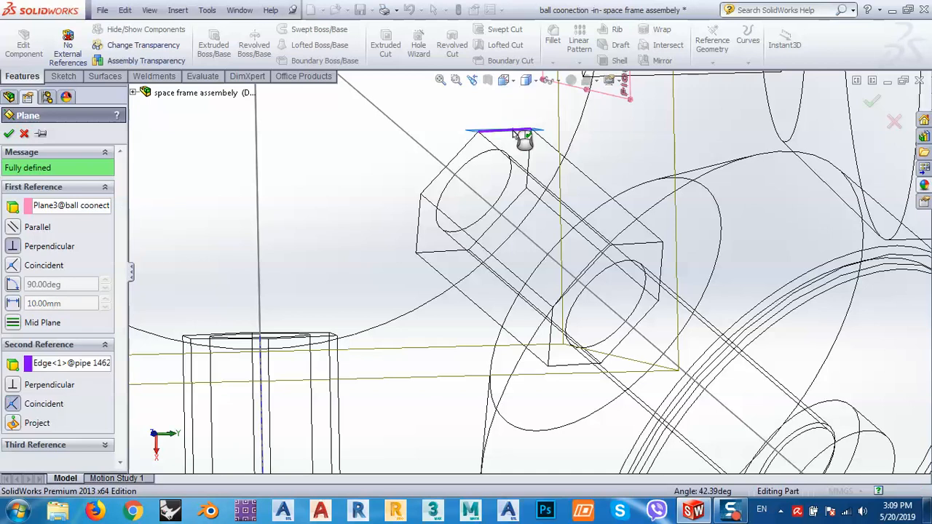
click(447, 252)
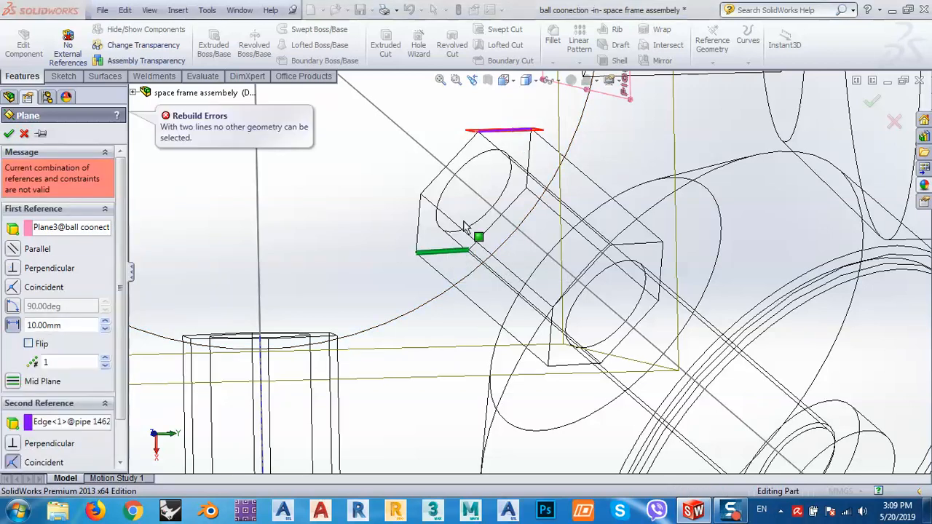
click(24, 134)
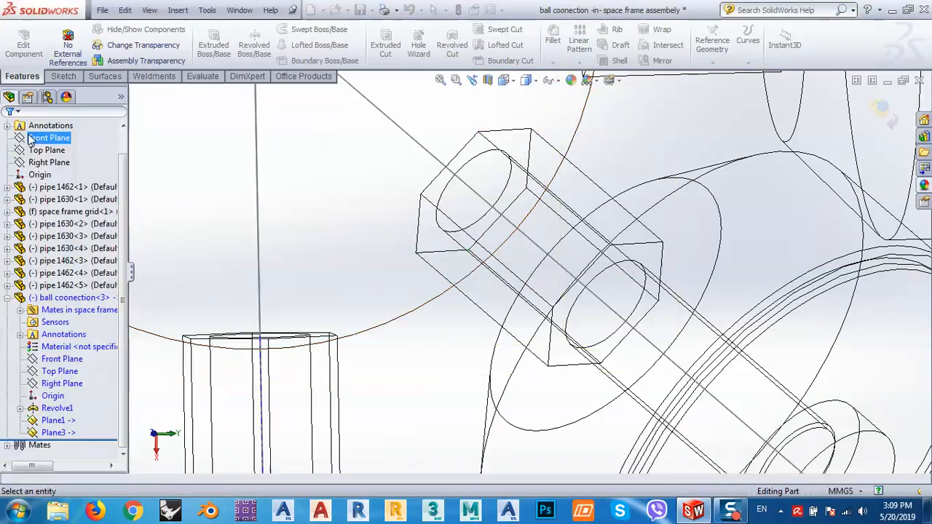
Step: Create a reference plane through two end edges of pipe 1462<1>'s hexagonal end and enlarge its outline beyond the hexagon
click(434, 191)
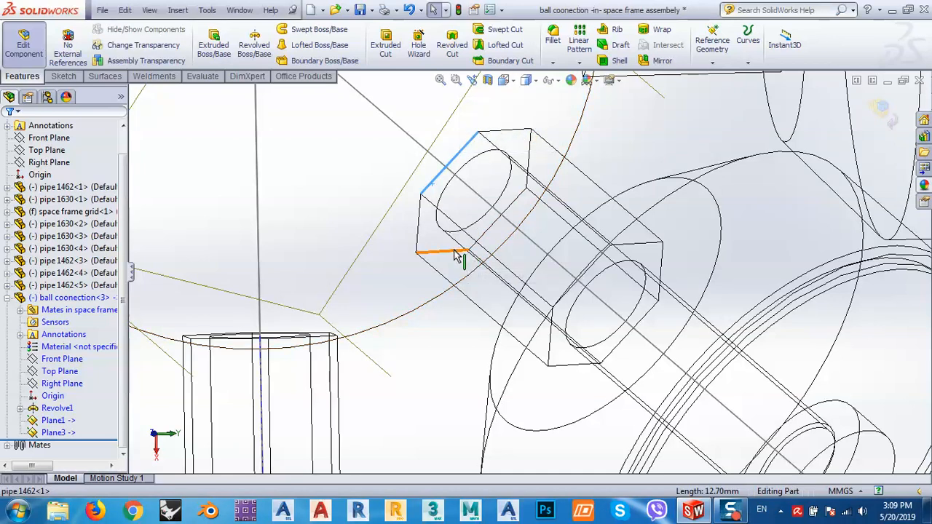
click(454, 253)
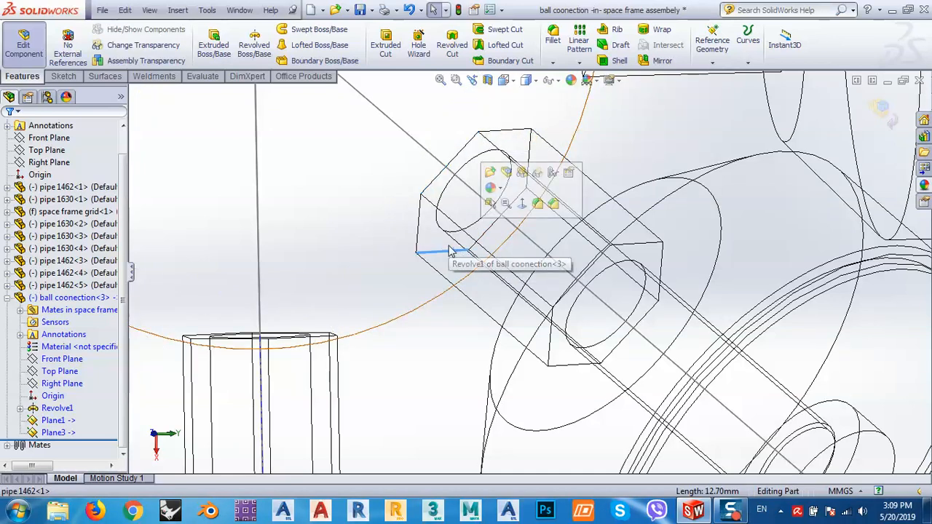
click(732, 42)
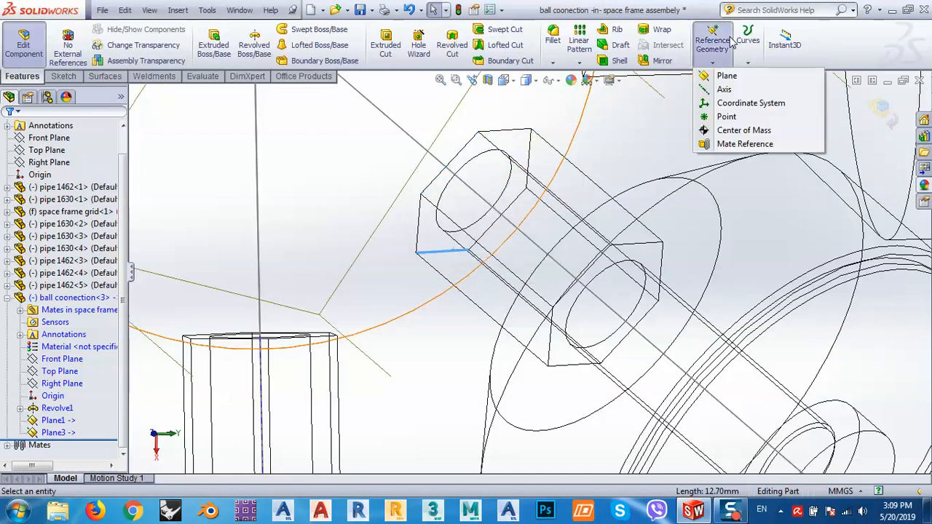
click(728, 76)
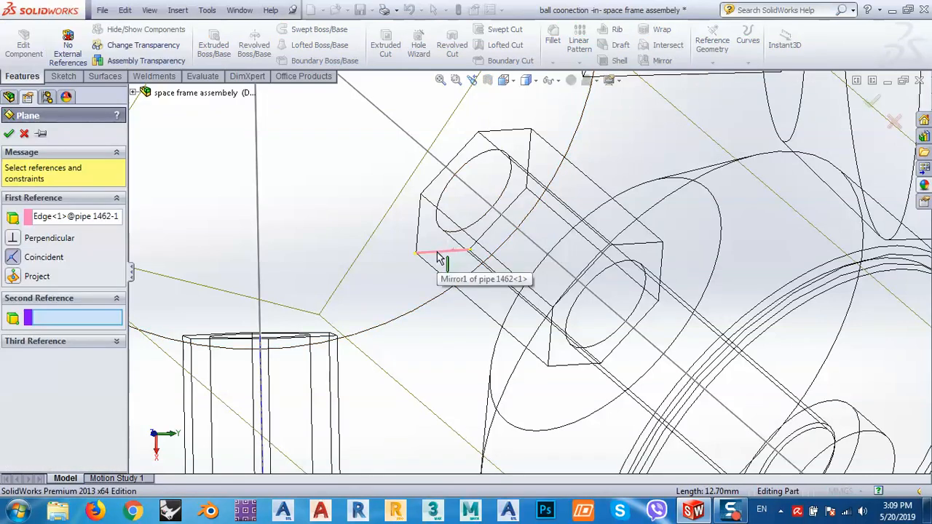
click(466, 150)
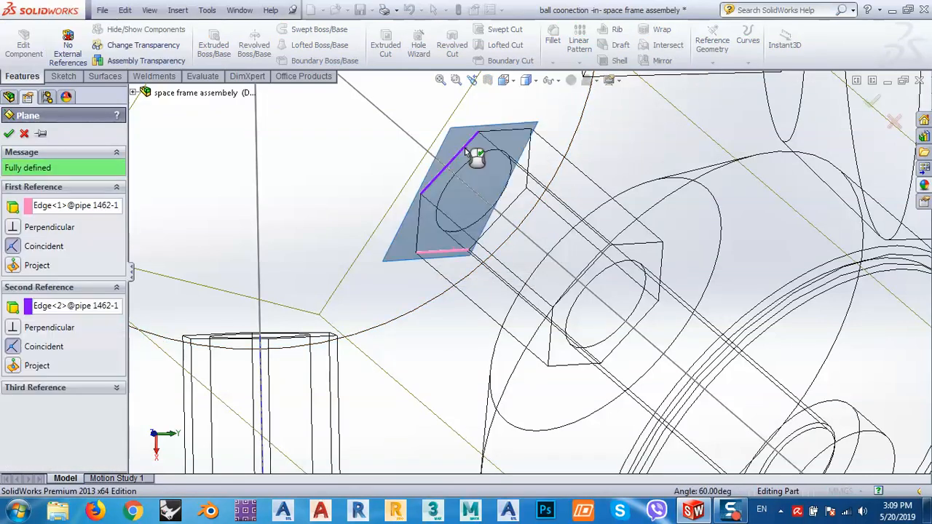
middle_drag(499, 236, 412, 265)
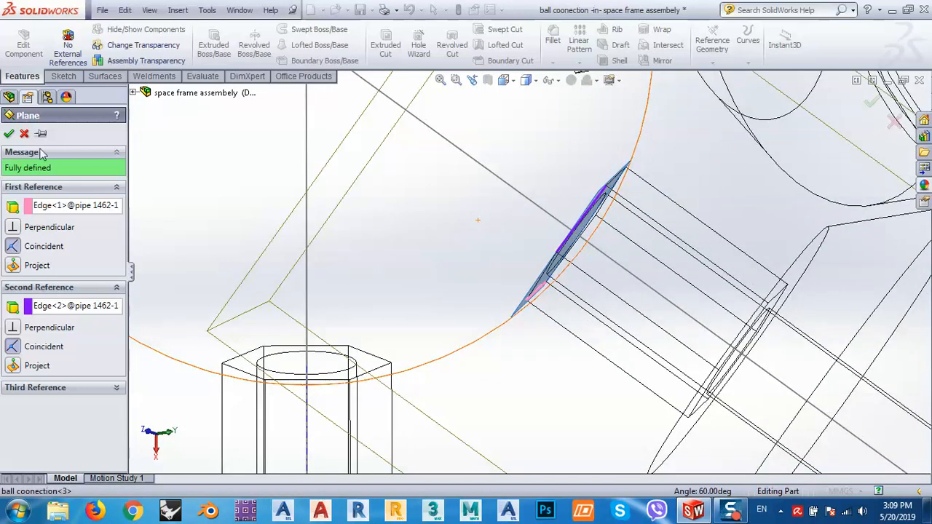
click(11, 135)
middle_drag(535, 281, 492, 230)
drag(695, 188, 697, 86)
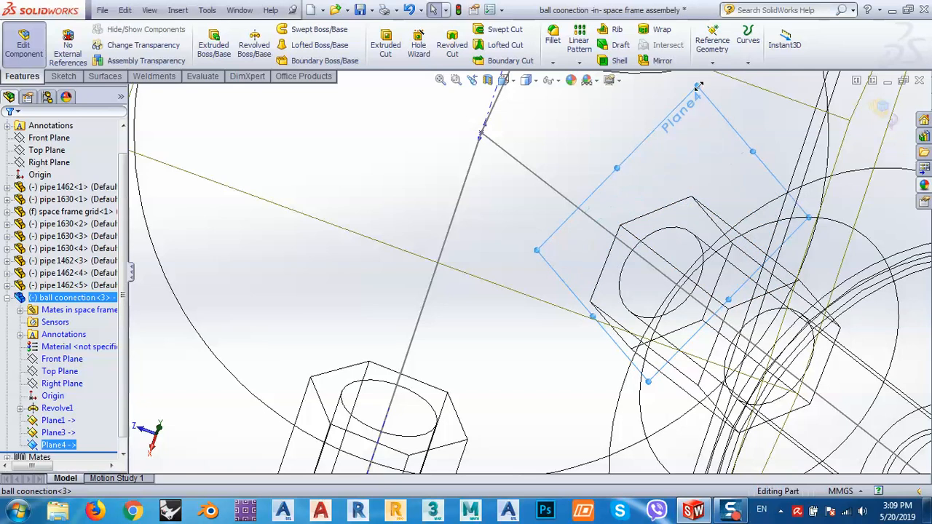
Step: Sketch a circle of about 23 mm radius on Plane4, centred on the hexagonal pipe end
scroll(613, 228, up, 6)
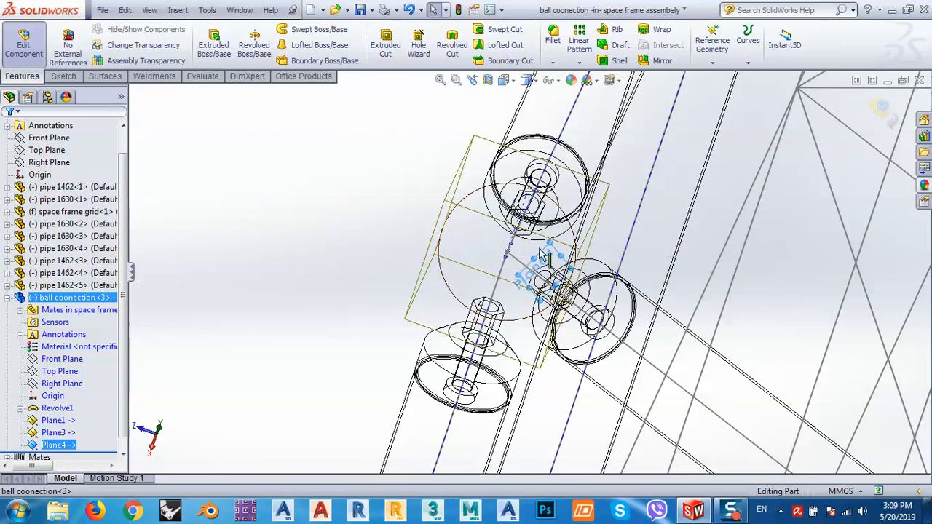
scroll(542, 255, down, 6)
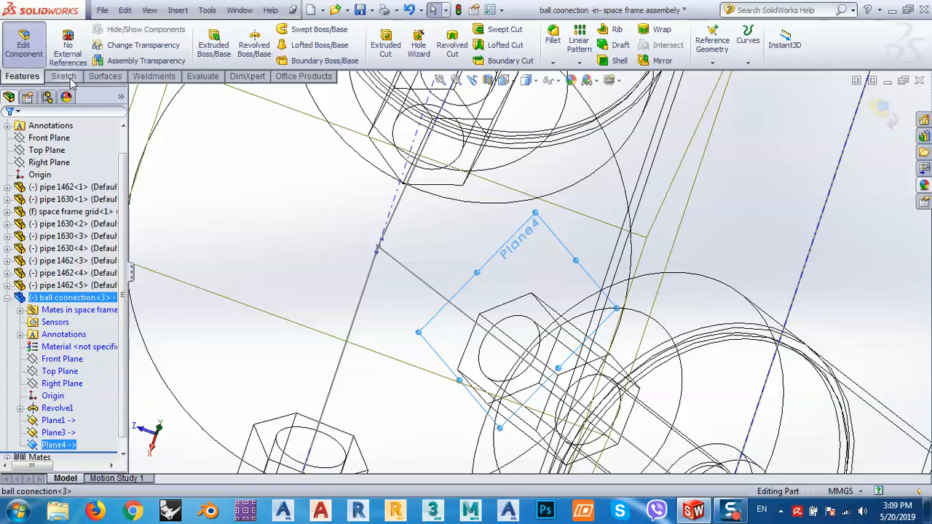
click(70, 78)
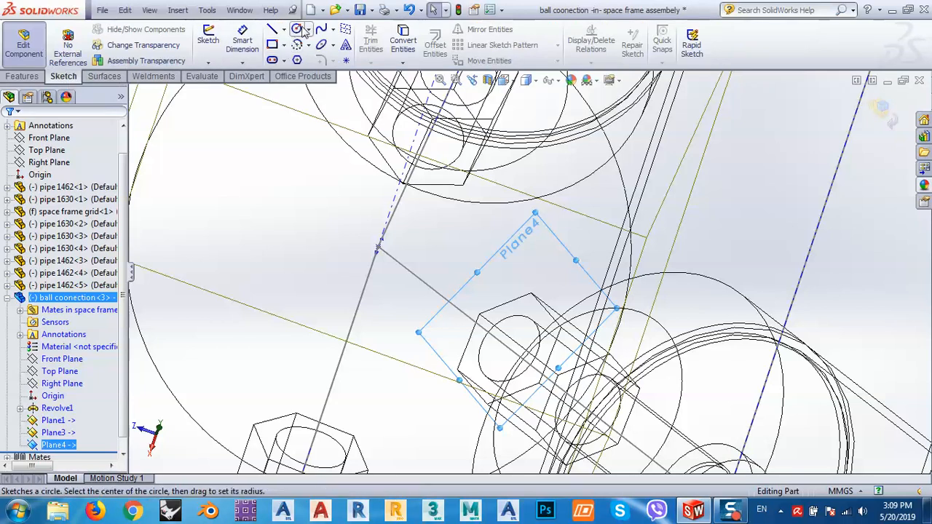
click(298, 29)
click(507, 348)
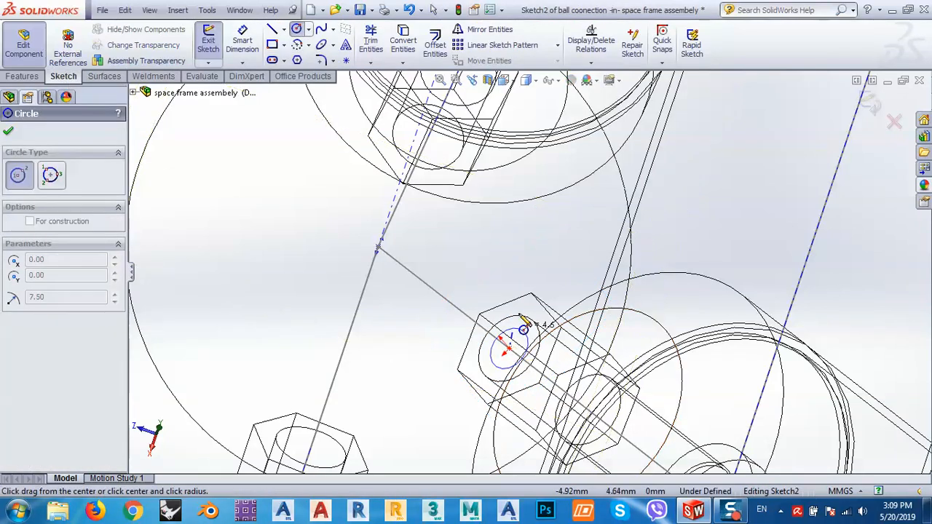
click(554, 255)
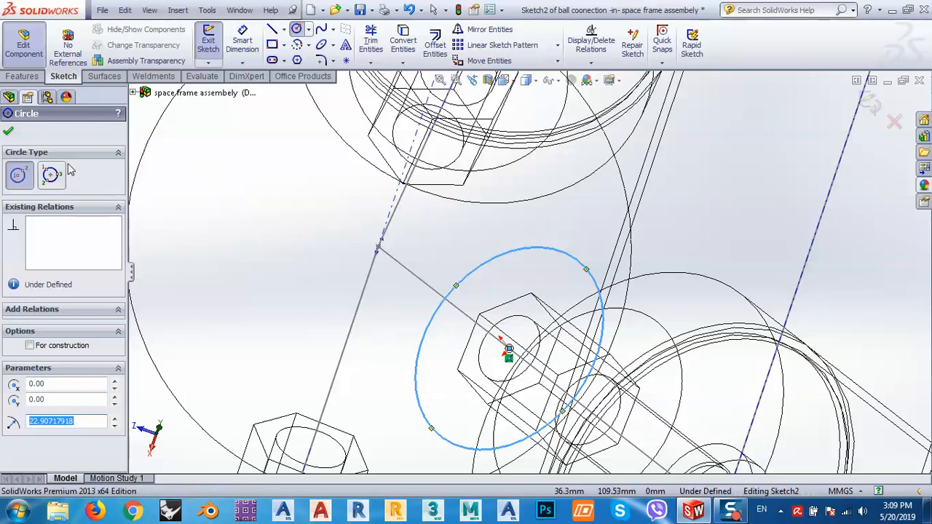
click(9, 132)
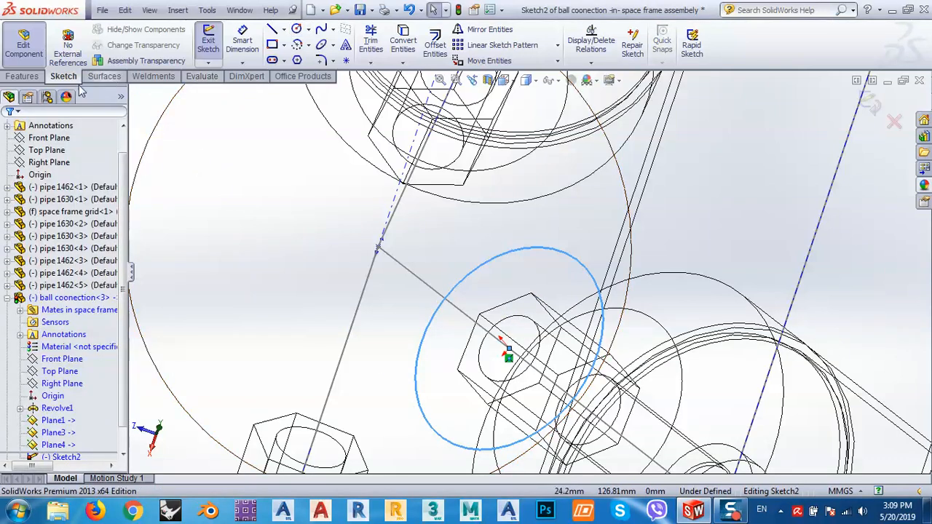
Step: Cut the ball with a 10 mm blind extruded cut from the circle on Plane4
click(22, 78)
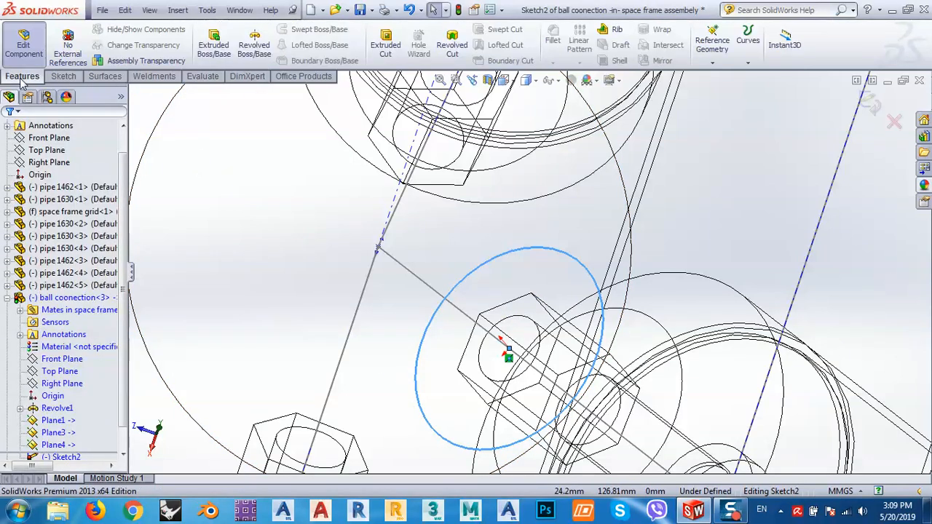
click(386, 51)
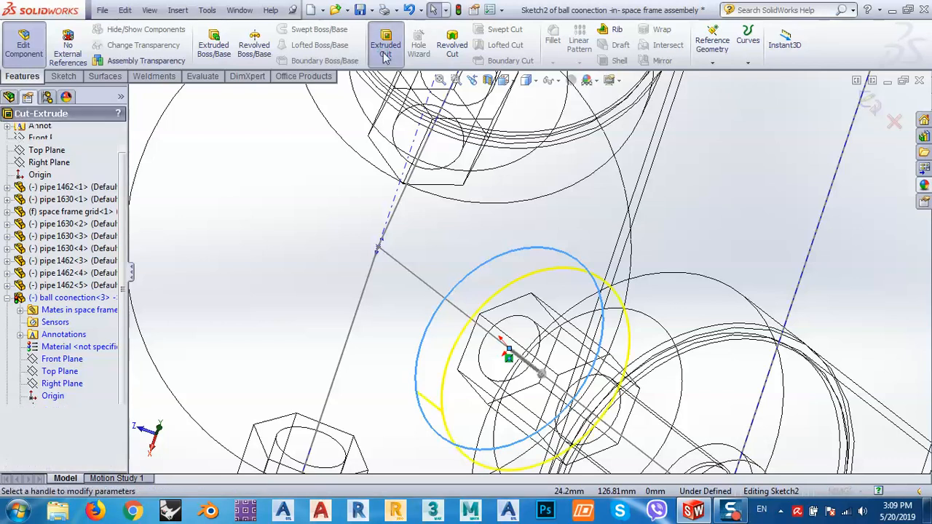
middle_drag(440, 342, 572, 427)
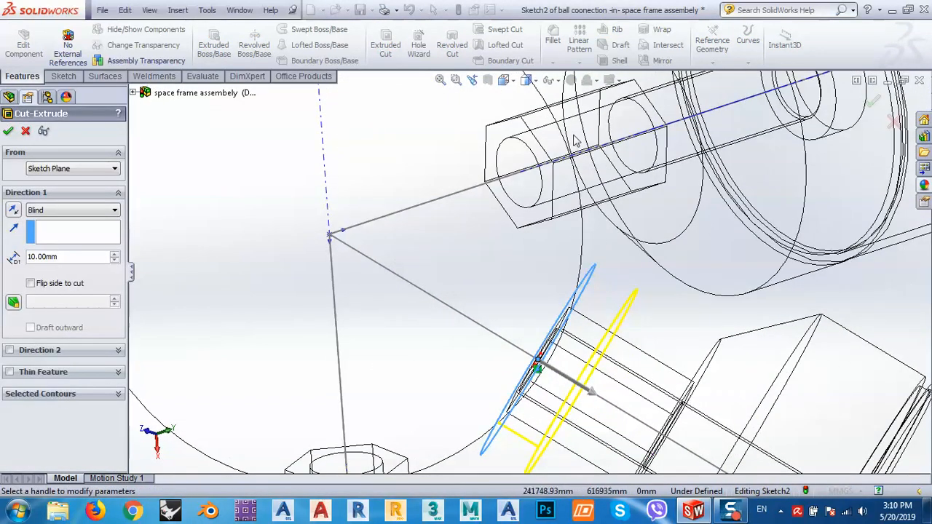
click(72, 396)
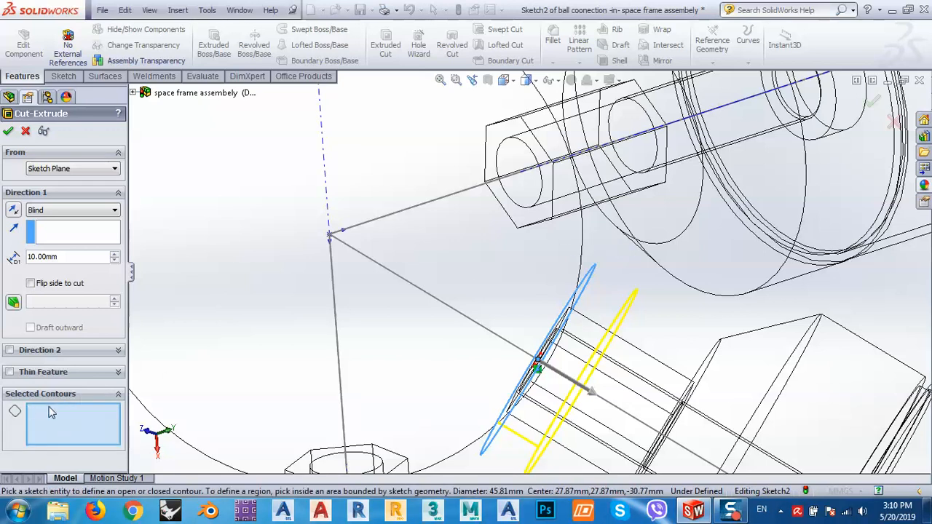
click(8, 131)
Step: Switch the model's display style to shaded with edges and inspect the flat cut on the ball
mouse_move(510, 373)
middle_down()
mouse_move(480, 333)
mouse_move(501, 329)
middle_up()
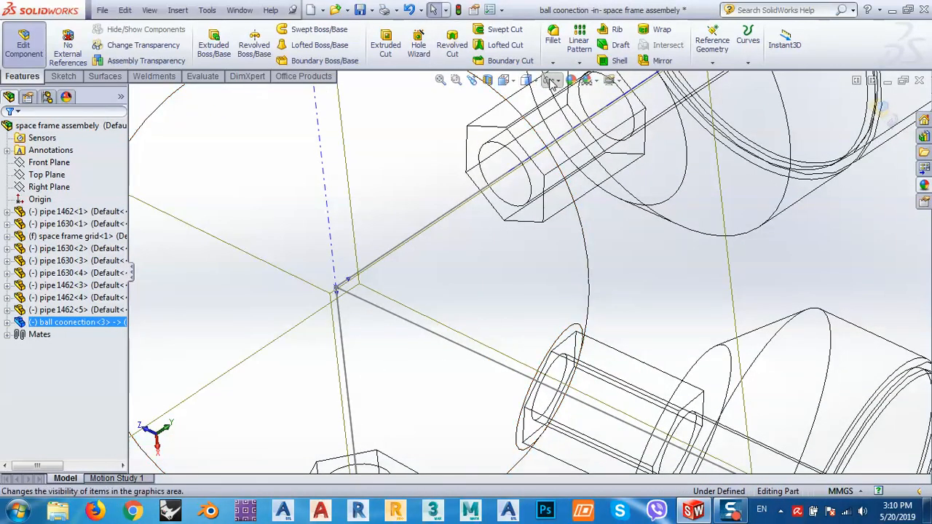
click(527, 80)
click(531, 109)
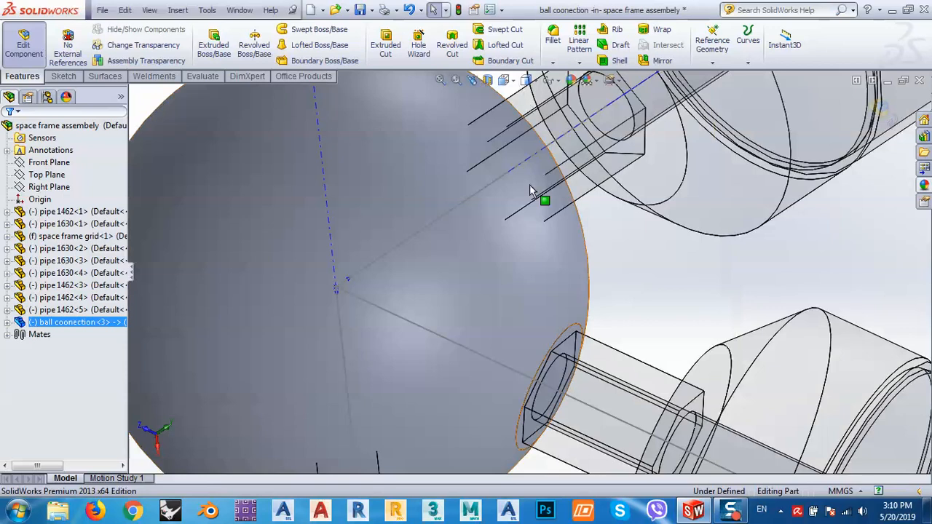
middle_drag(558, 332, 551, 376)
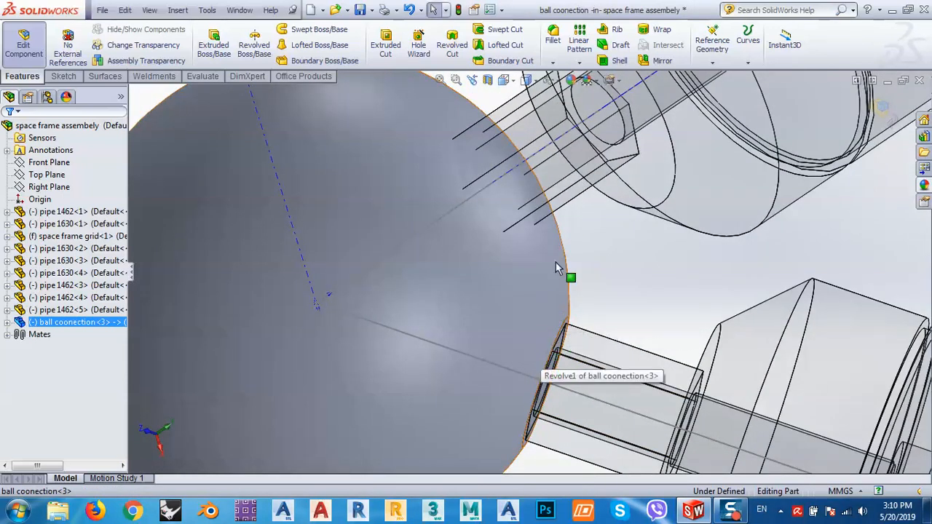
scroll(564, 246, up, 5)
middle_drag(564, 246, 474, 350)
Step: Sketch a circle of about 35 mm radius on the ball part's Plane3, centred on the sketch origin at the pipe's hexagonal end
click(8, 322)
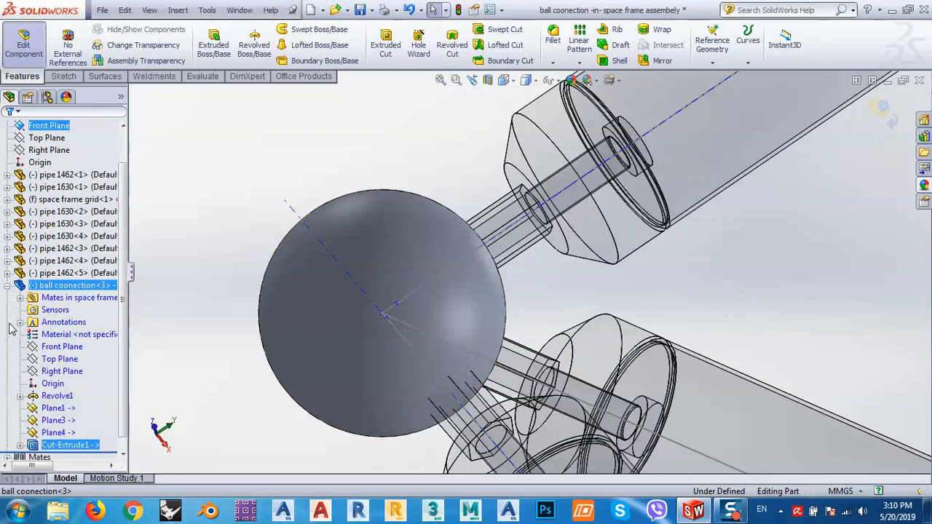
click(51, 426)
mouse_move(441, 272)
middle_down()
mouse_move(416, 352)
mouse_move(479, 311)
middle_up()
middle_drag(540, 230, 491, 264)
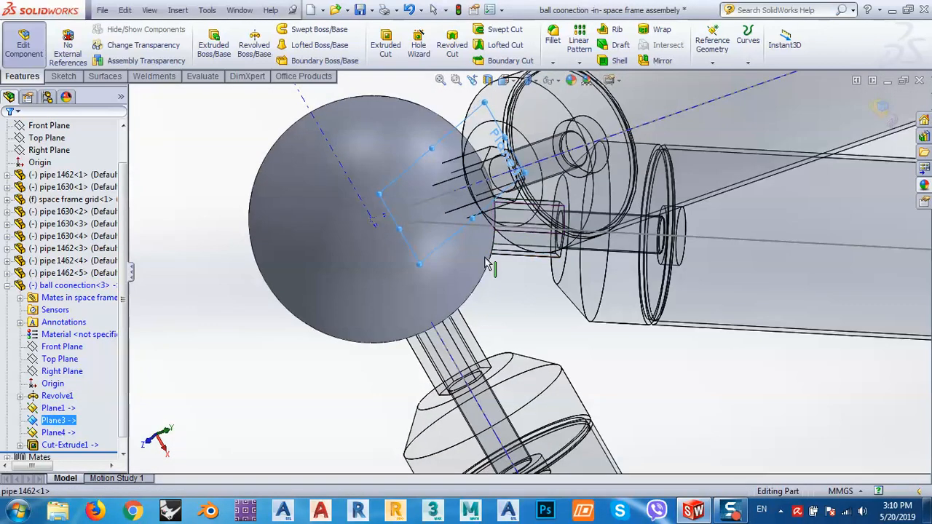
right_click(66, 424)
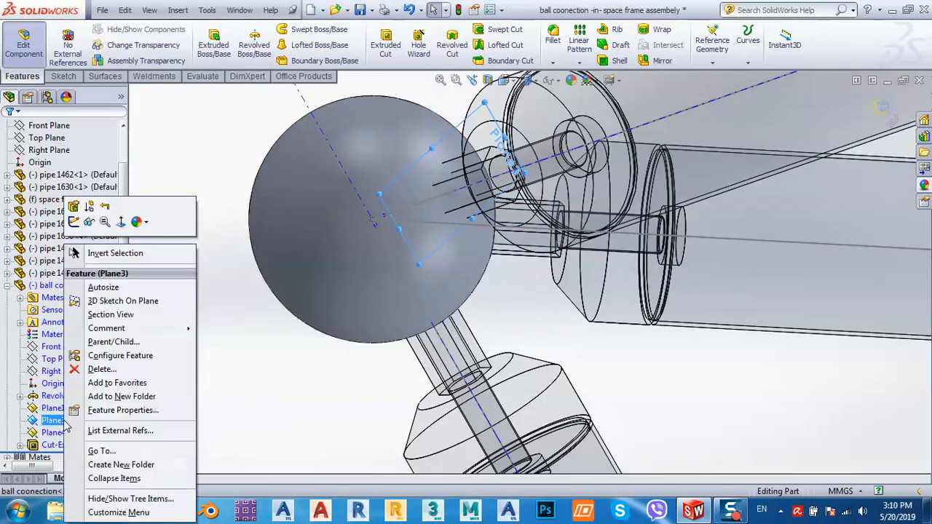
click(73, 221)
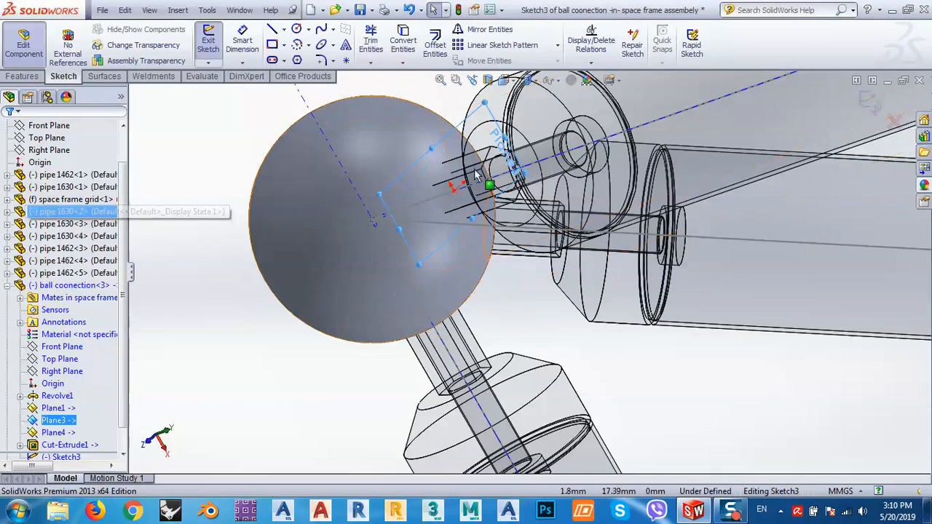
click(296, 30)
click(440, 198)
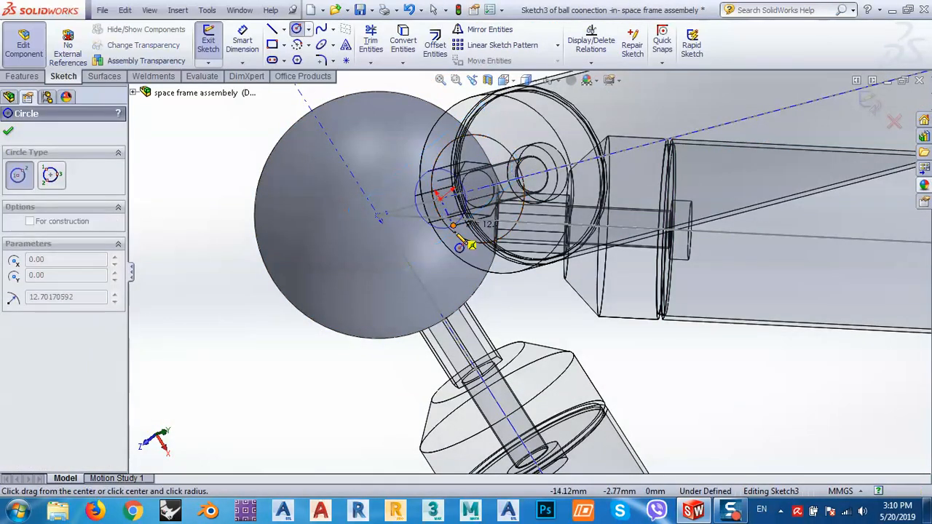
click(368, 200)
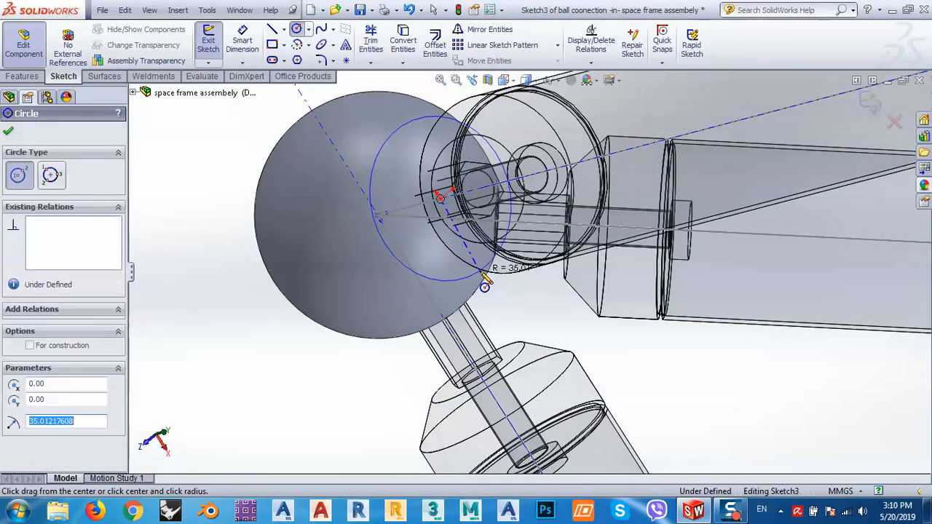
click(9, 132)
Step: Cut the ball with a 10 mm blind extruded cut from the circle on Plane3
click(28, 78)
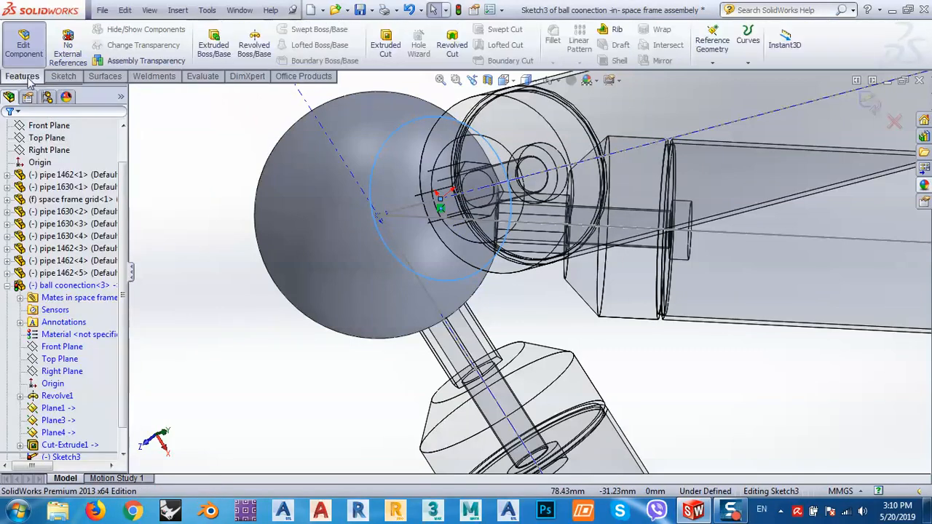
click(391, 45)
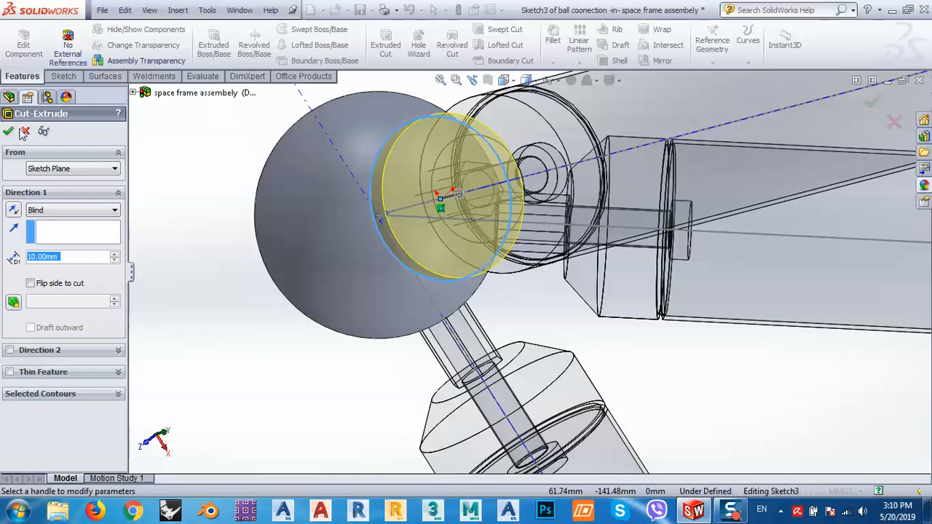
click(23, 131)
mouse_move(447, 208)
middle_down()
mouse_move(512, 246)
mouse_move(551, 109)
middle_up()
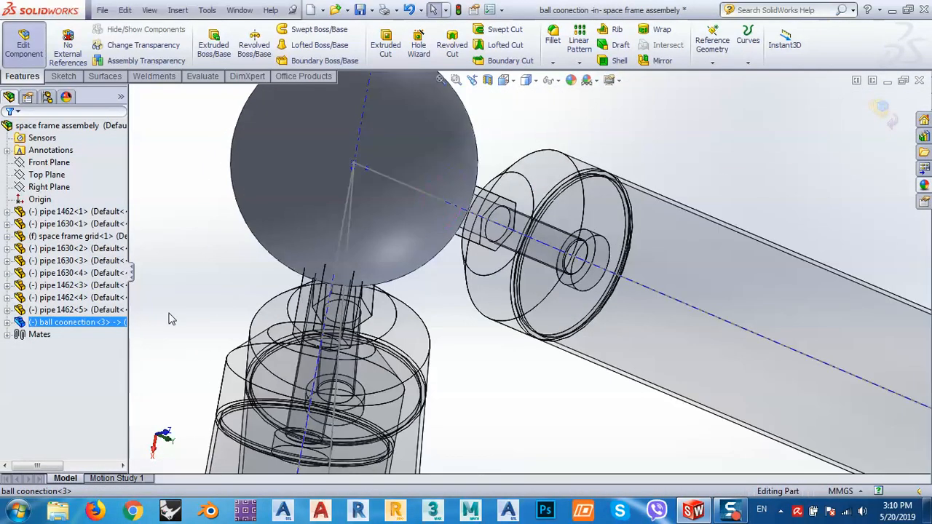
Step: Sketch a circle of about 54 mm radius on the ball part's Plane1, centred on the sketch origin at the pipe's hexagonal end
click(7, 324)
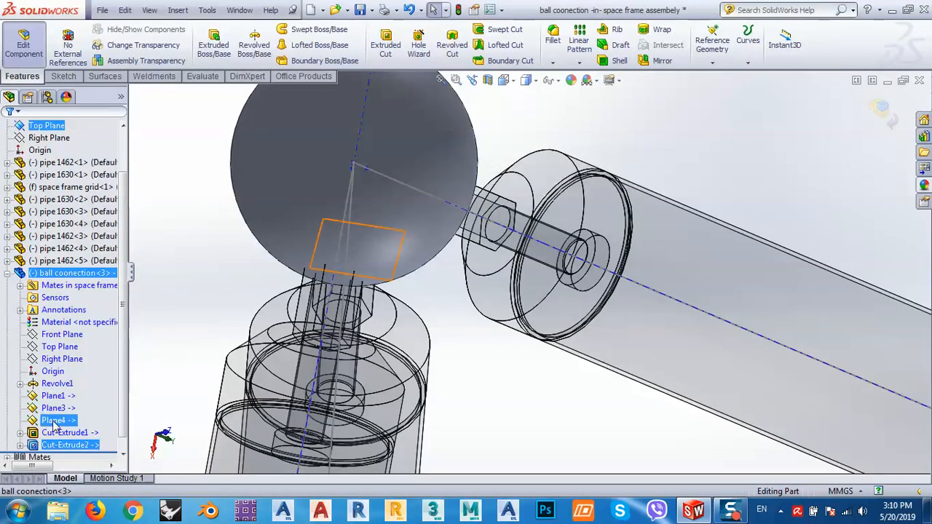
click(53, 397)
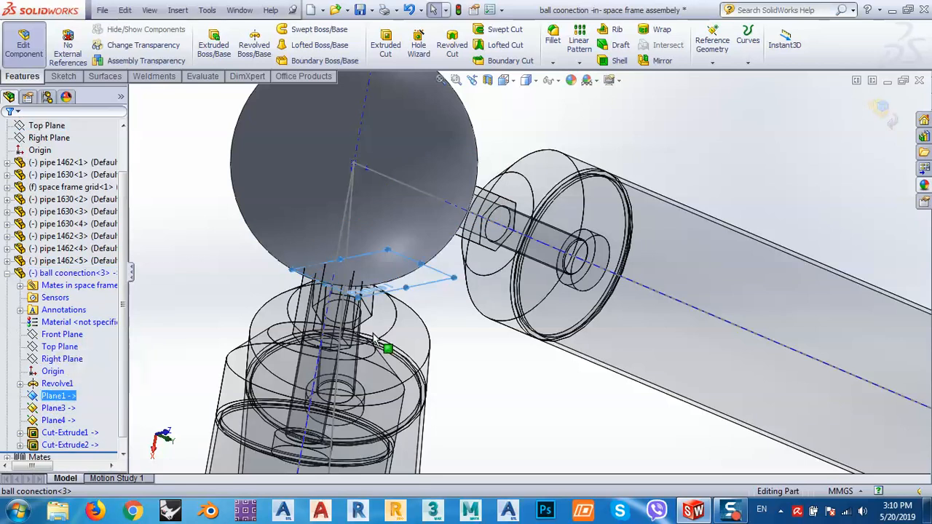
middle_drag(385, 348, 478, 200)
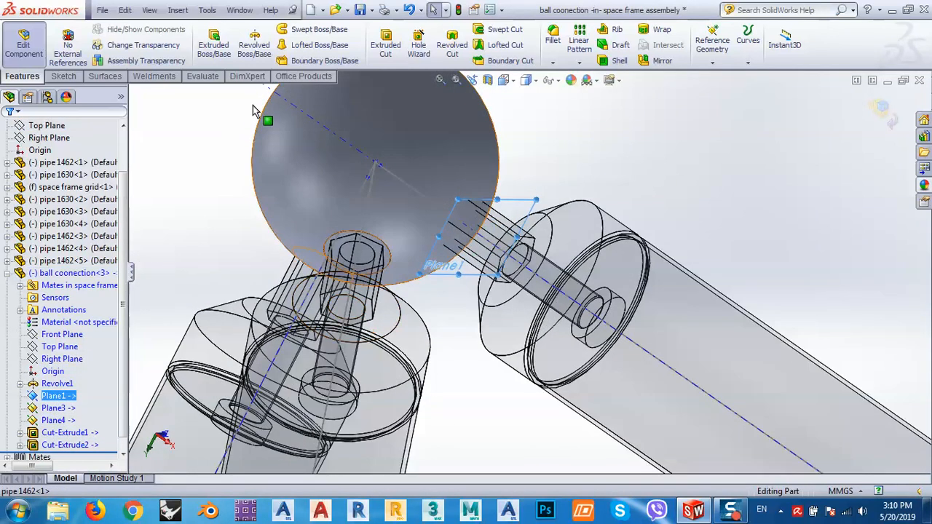
right_click(59, 397)
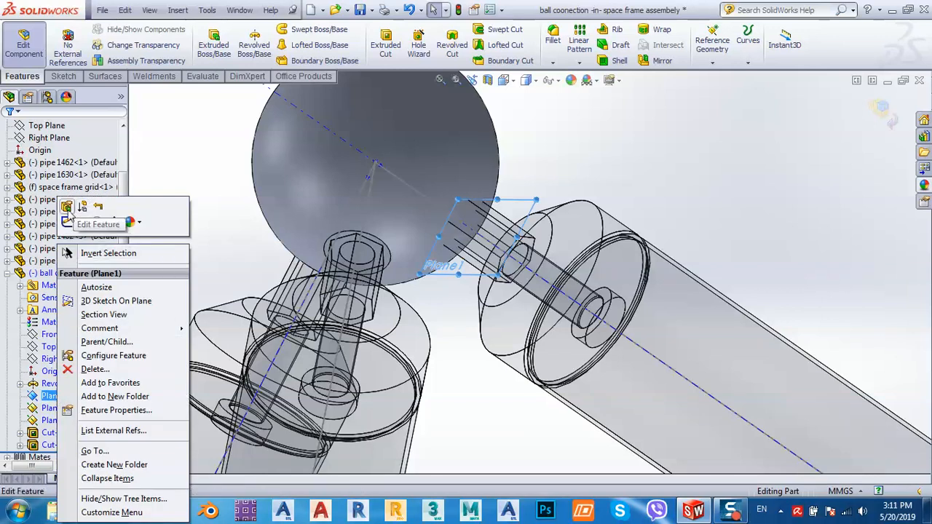
click(85, 220)
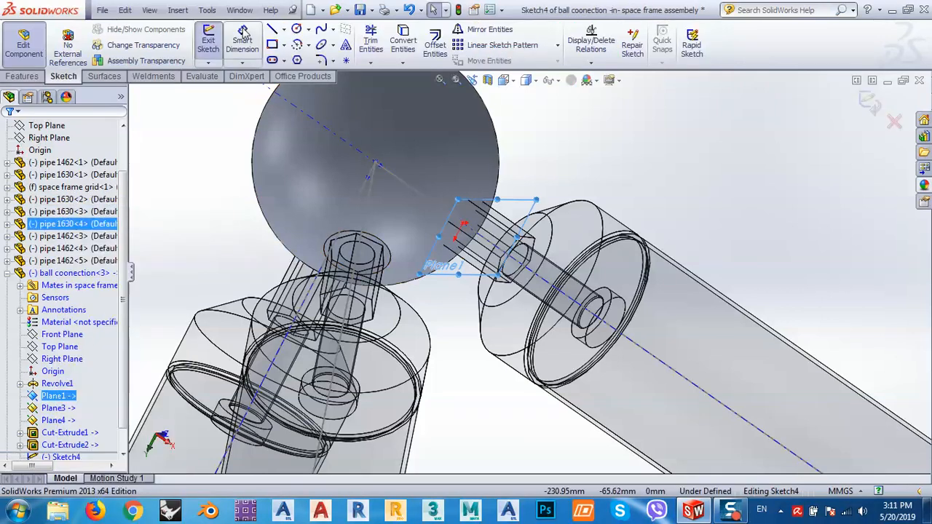
click(298, 29)
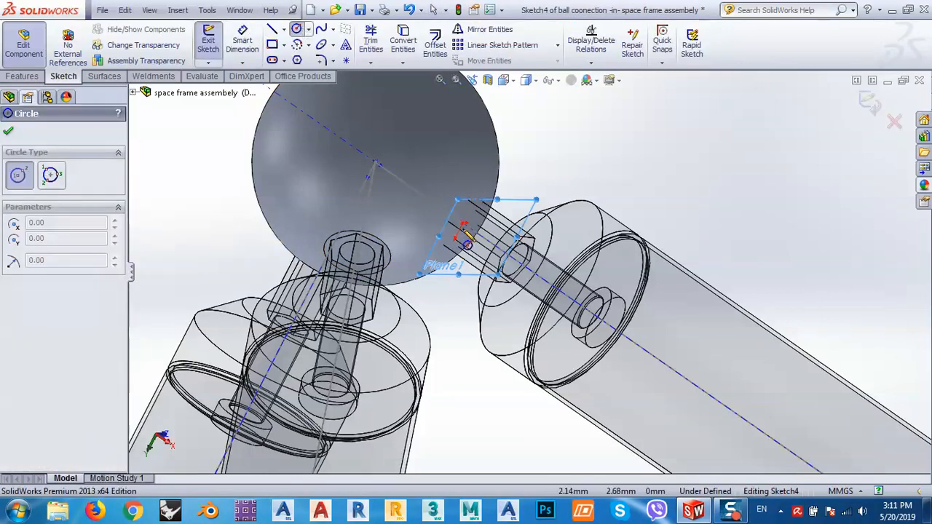
click(464, 223)
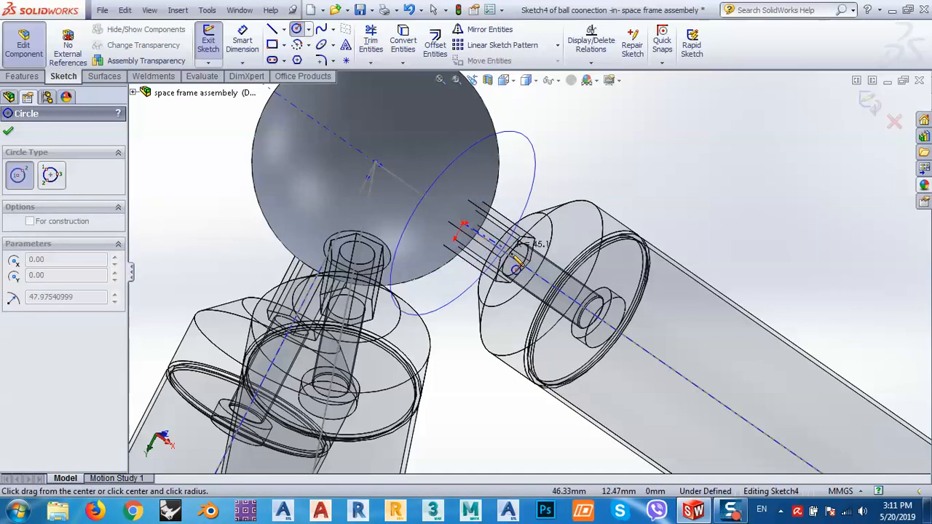
click(513, 268)
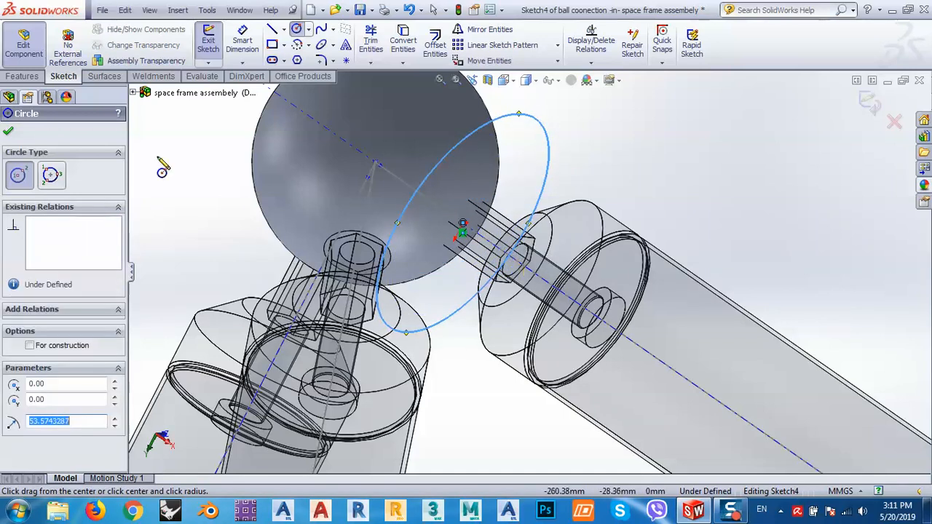
click(9, 132)
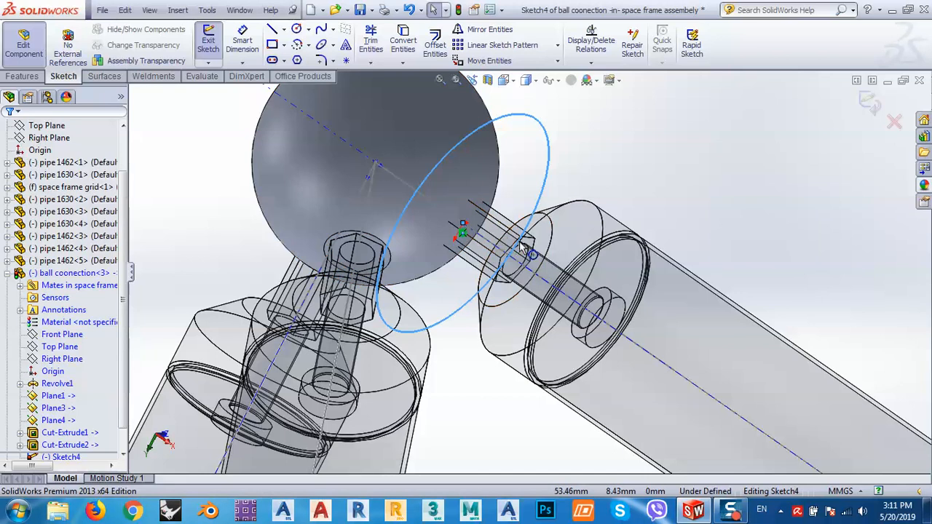
Step: Cut the ball with a 10 mm blind extruded cut from the circle on Plane1 and return to editing the assembly
click(23, 77)
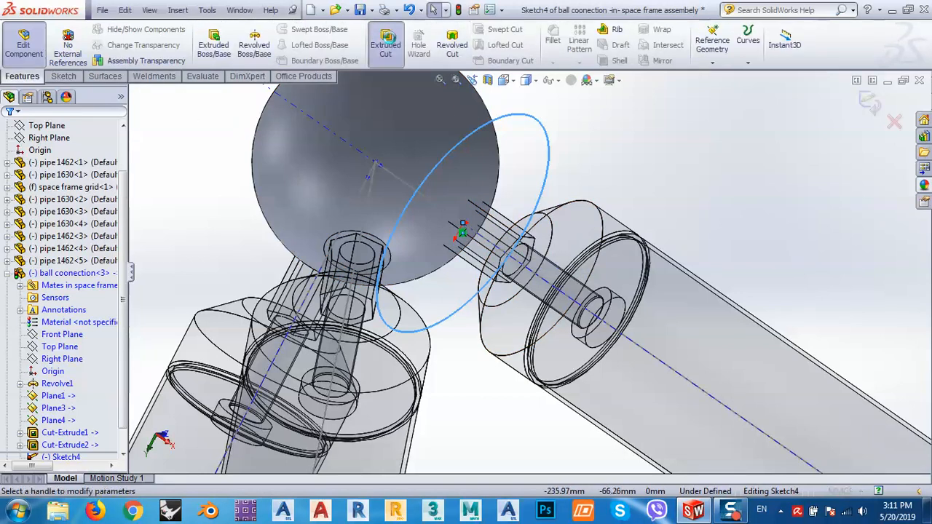
click(385, 44)
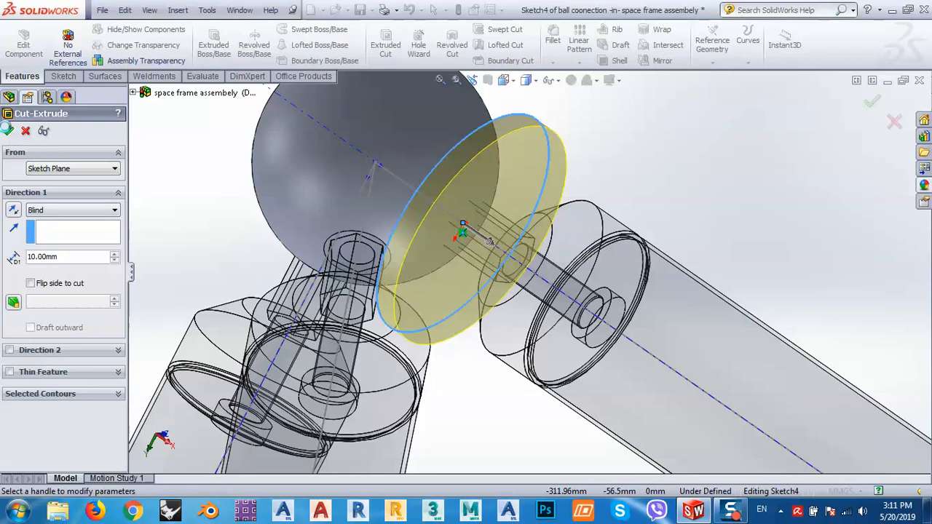
click(8, 130)
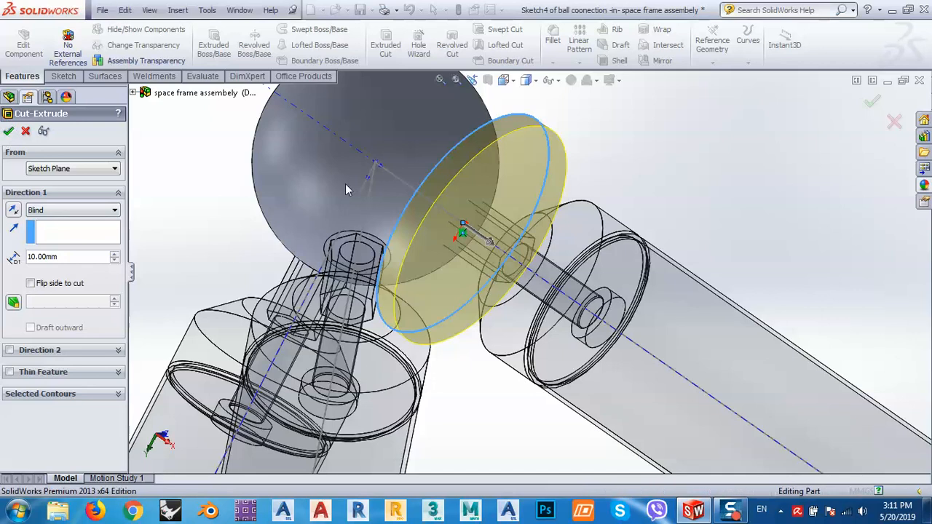
click(885, 110)
middle_drag(458, 263, 543, 236)
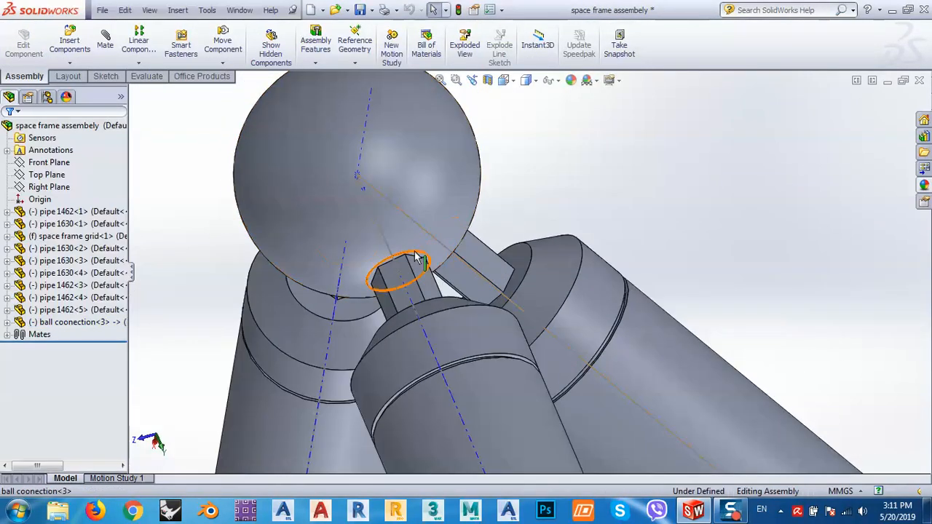
Step: Examine the flat cuts on the ball where each pipe's hexagonal end meets it, from several sides of the node
scroll(480, 270, up, 3)
scroll(479, 269, down, 8)
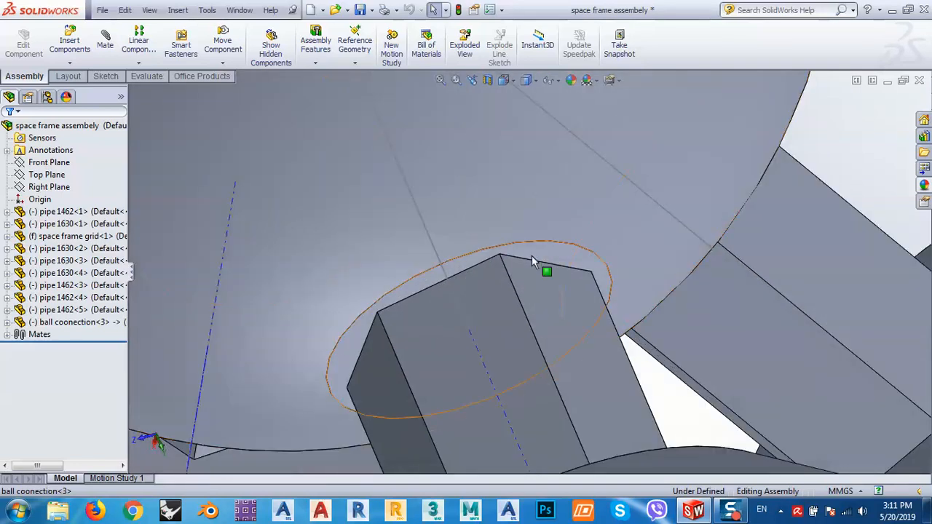
middle_drag(566, 281, 532, 148)
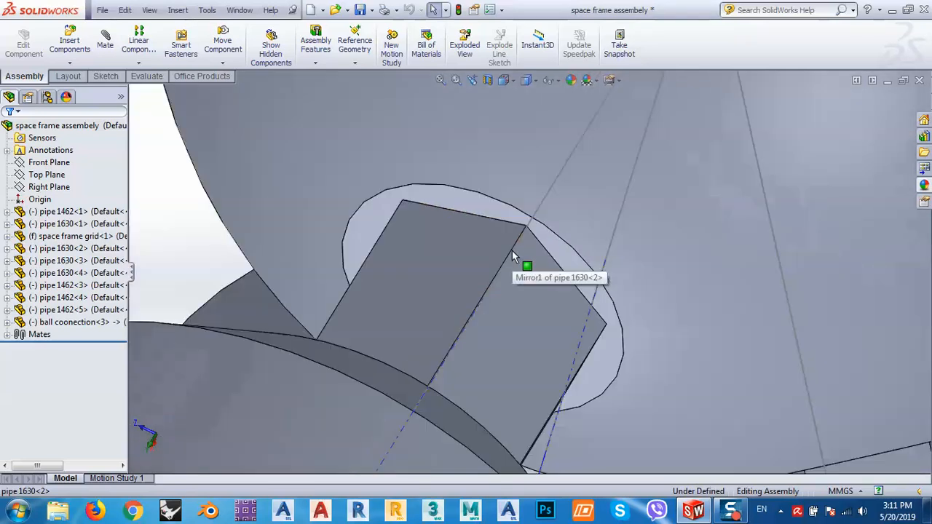
scroll(539, 266, up, 3)
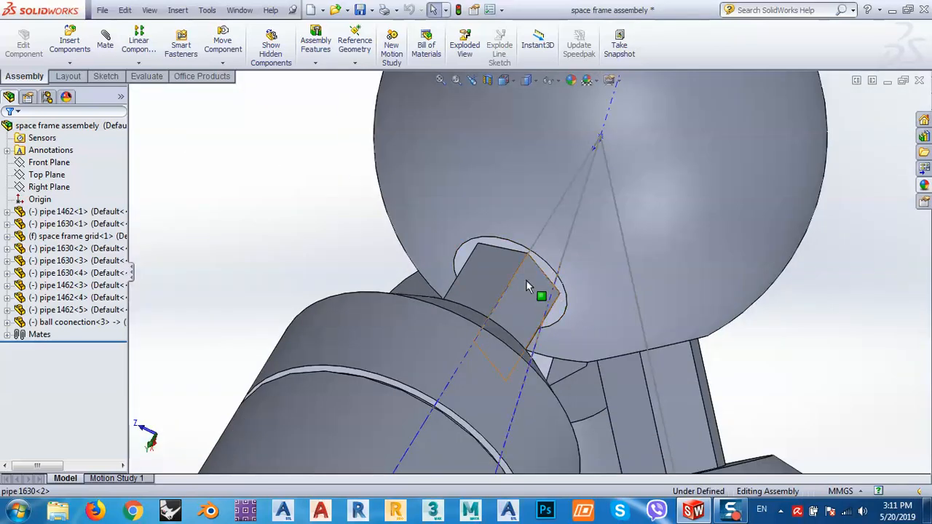
scroll(525, 280, down, 1)
scroll(526, 280, up, 4)
middle_drag(597, 320, 579, 295)
scroll(676, 305, down, 5)
middle_drag(716, 325, 656, 309)
scroll(617, 279, down, 3)
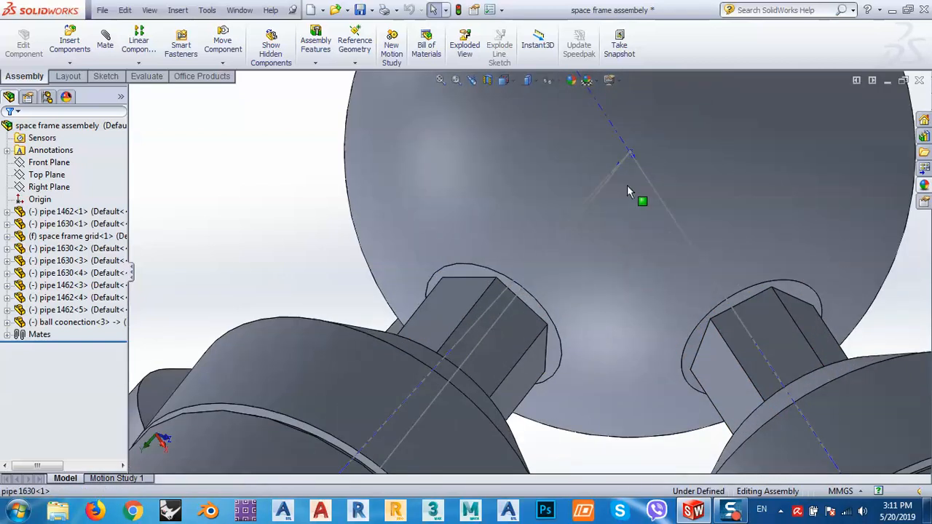
scroll(609, 202, down, 2)
scroll(609, 202, up, 1)
scroll(609, 203, up, 4)
middle_drag(553, 281, 493, 343)
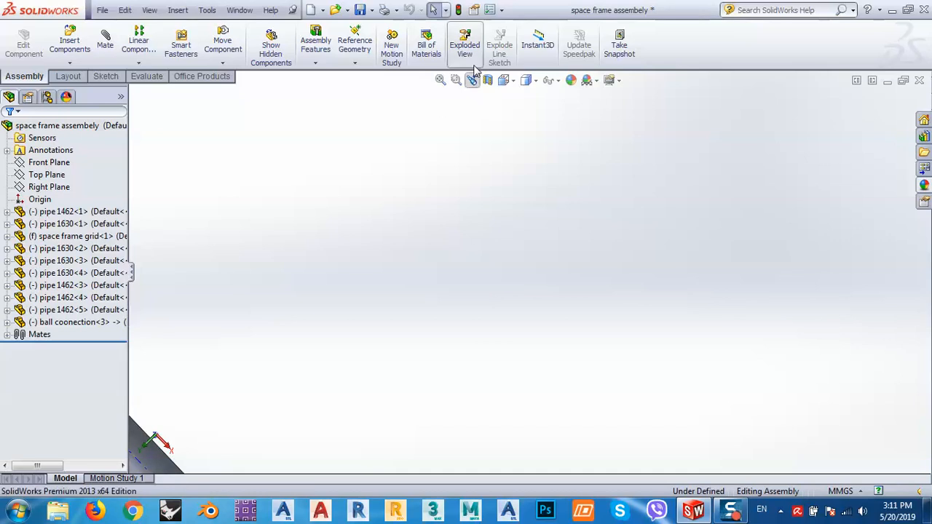
Step: Switch the assembly to the Top view and isolate the ball coonection component at the frame's corner node
click(503, 80)
click(521, 117)
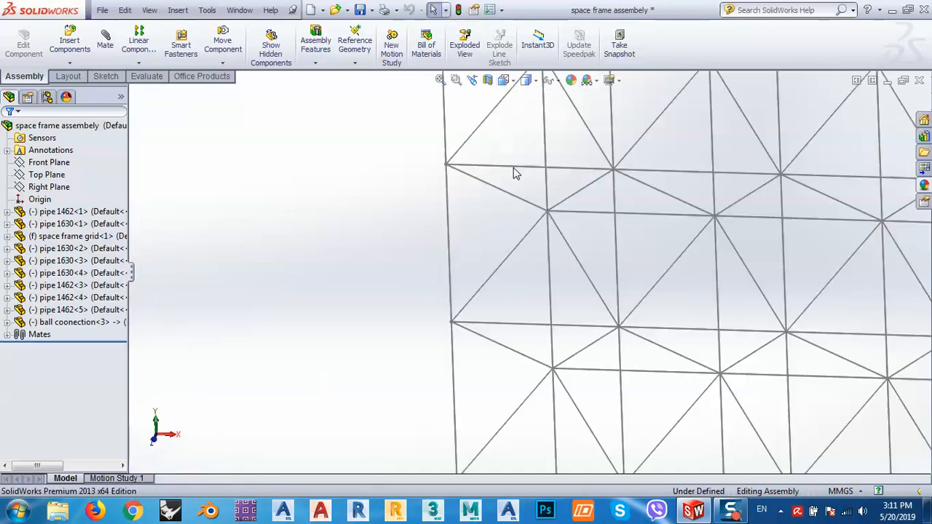
scroll(434, 430, down, 15)
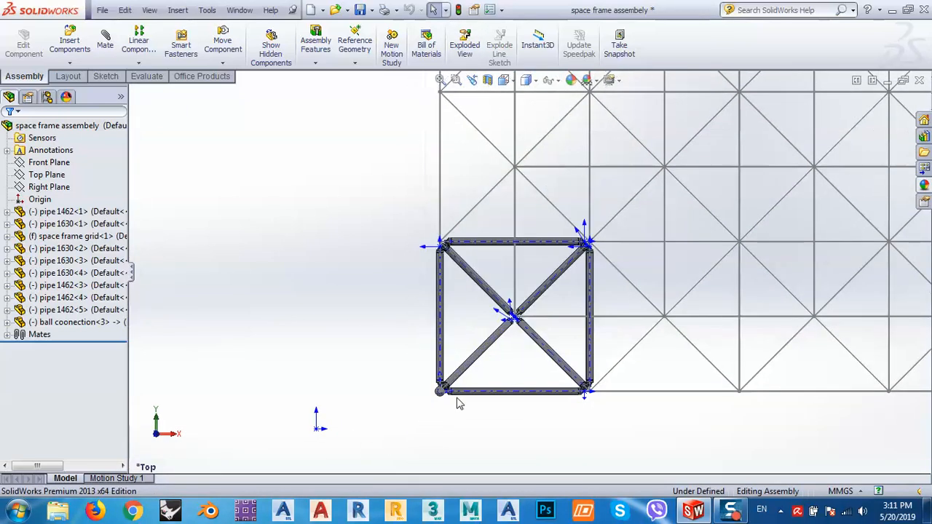
click(503, 296)
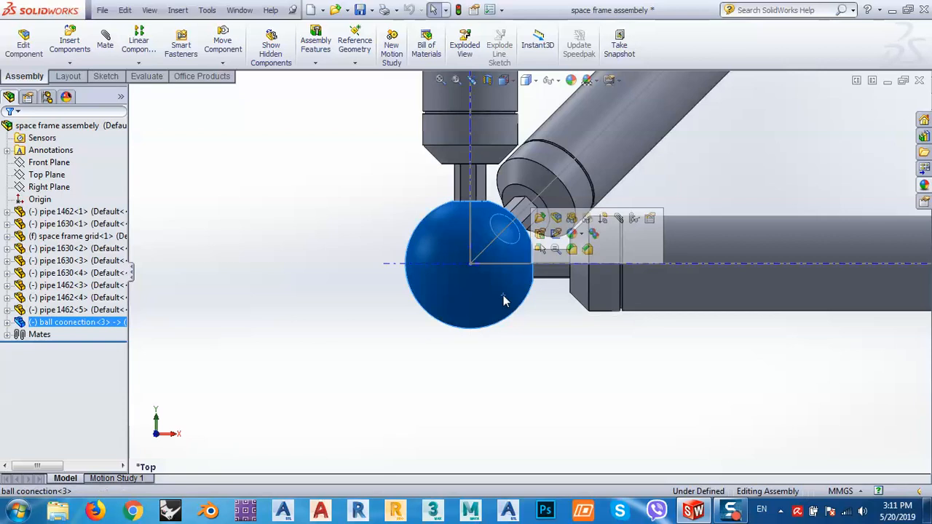
right_click(407, 329)
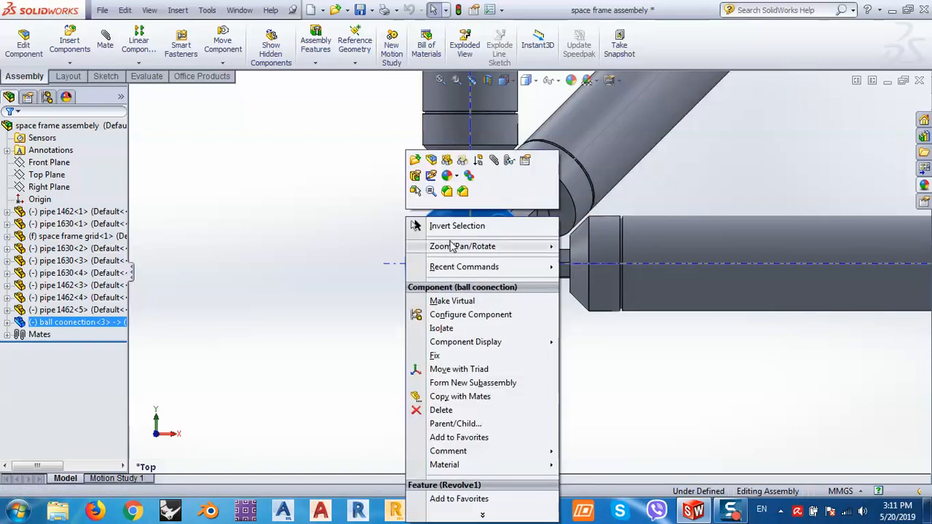
click(442, 329)
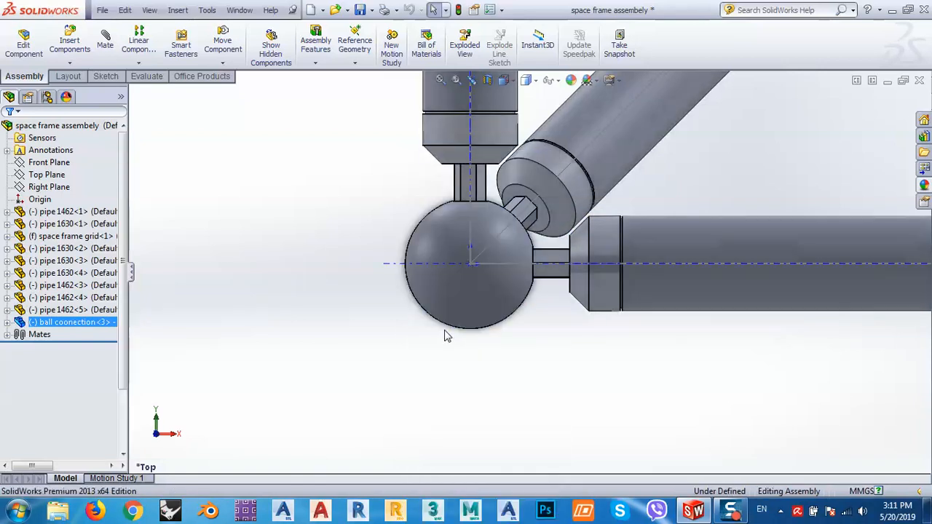
Step: Start an assembly sketch with the Circle tool on the flat circular seat below the other two on the isolated ball
middle_drag(524, 360, 516, 224)
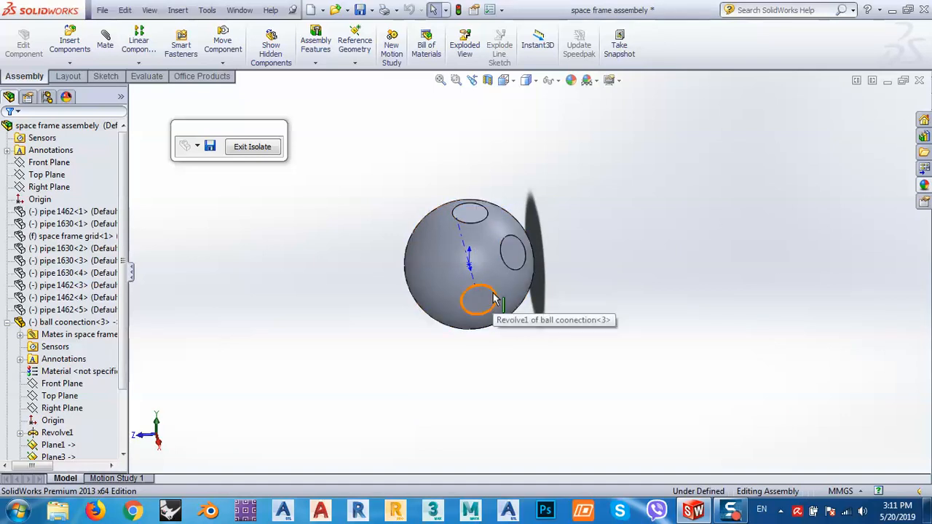
scroll(504, 251, up, 1)
scroll(504, 247, down, 3)
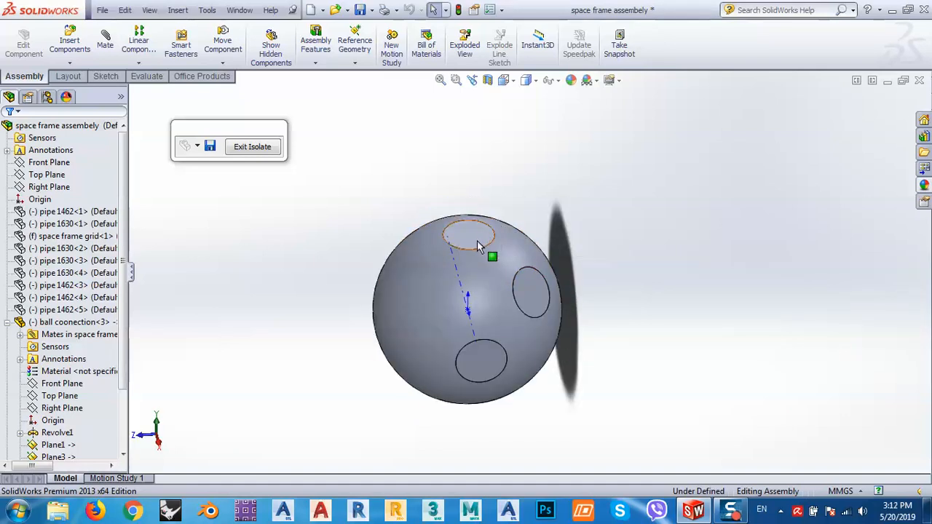
scroll(515, 295, down, 2)
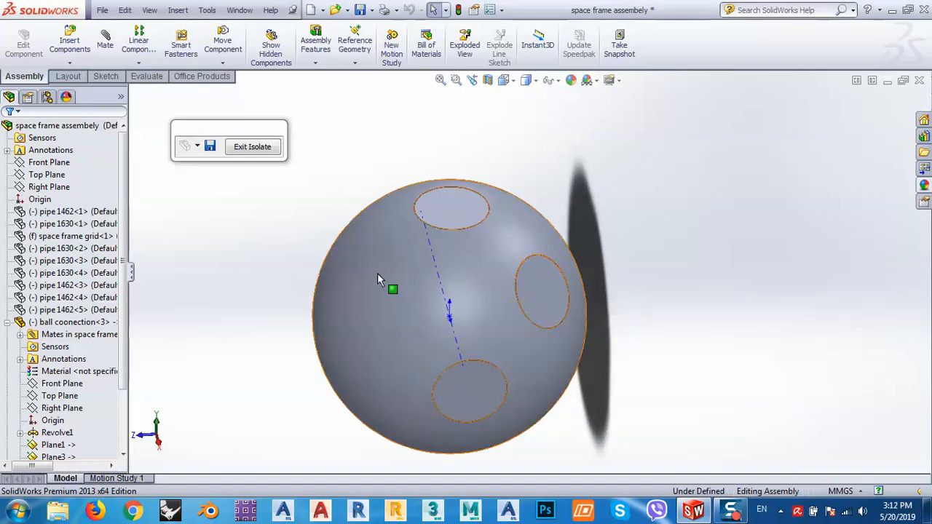
click(106, 77)
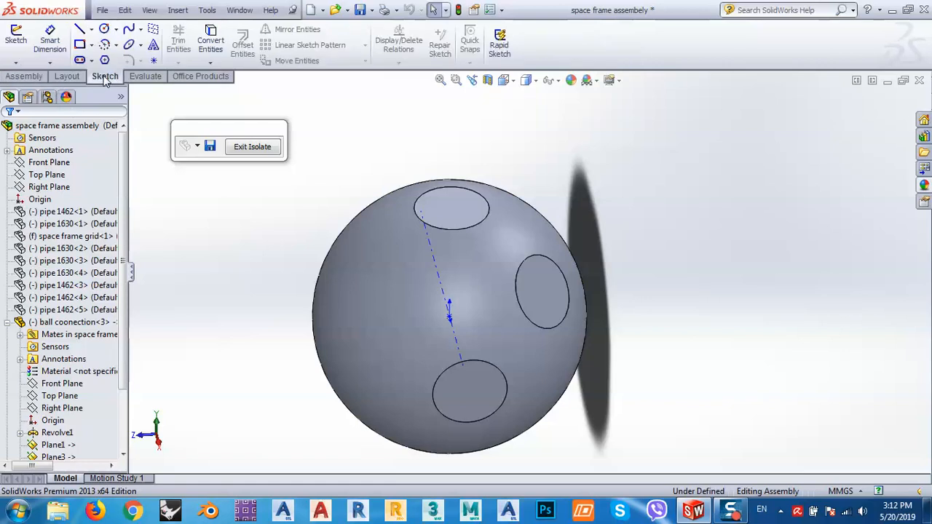
click(104, 29)
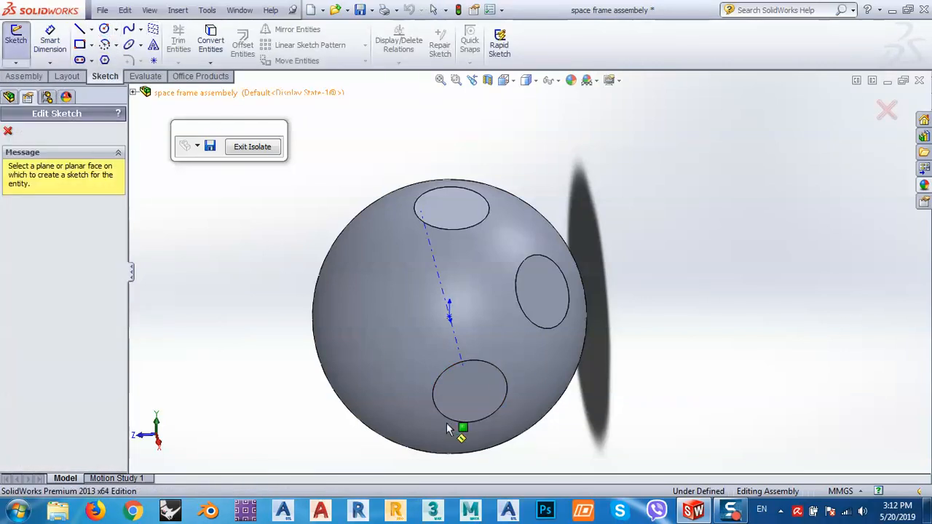
click(451, 393)
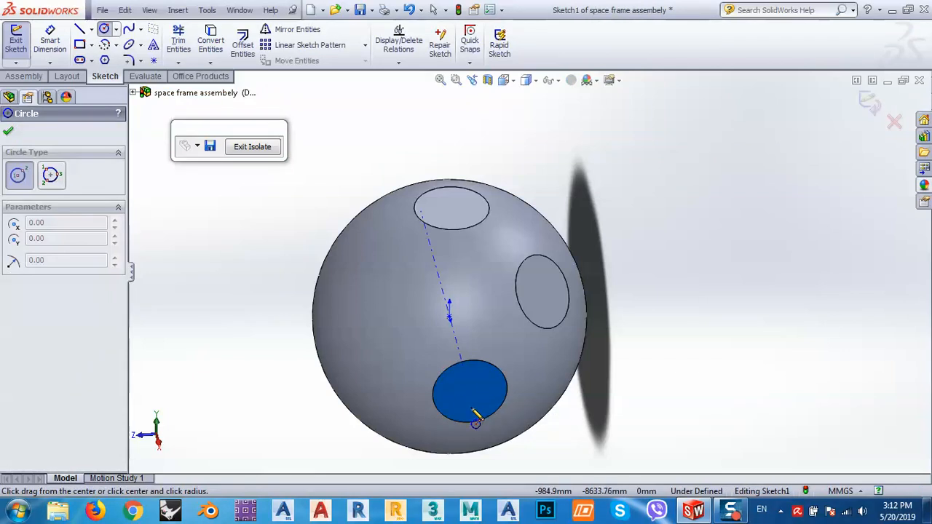
click(472, 399)
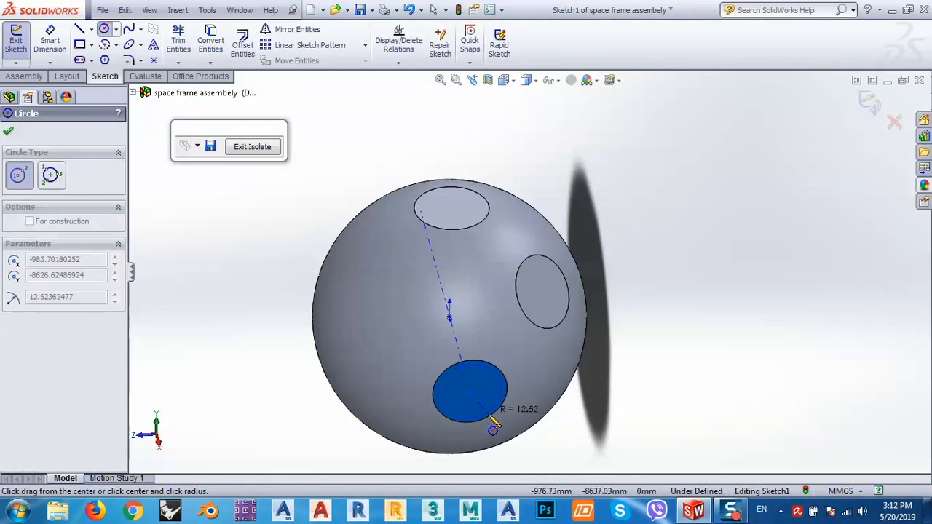
click(481, 412)
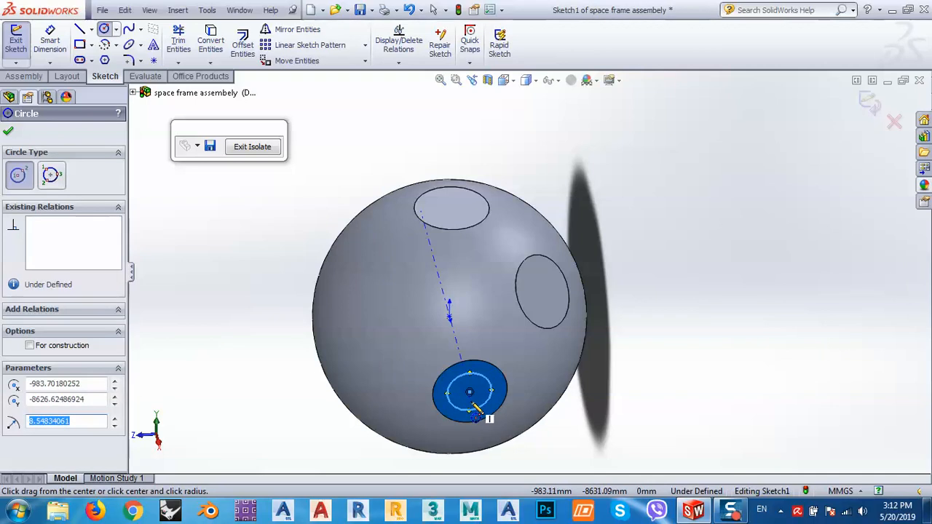
scroll(478, 412, down, 5)
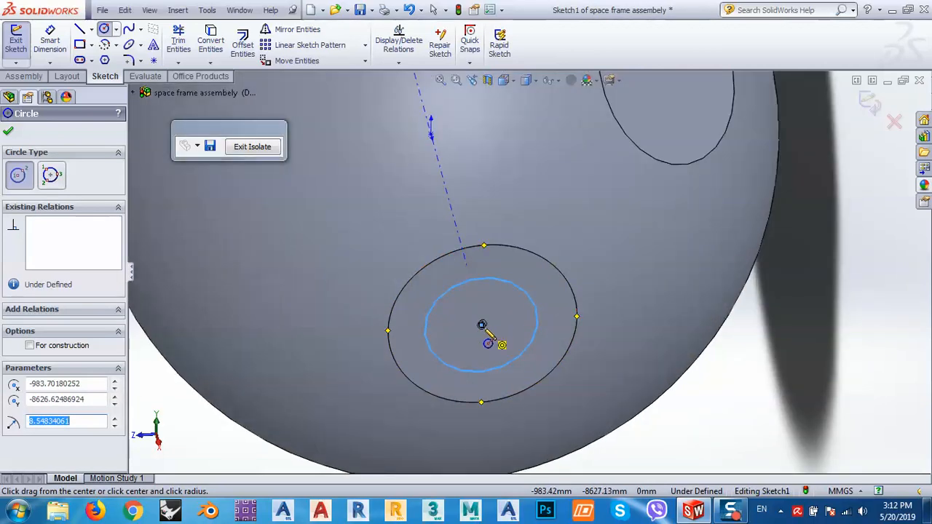
key(Escape)
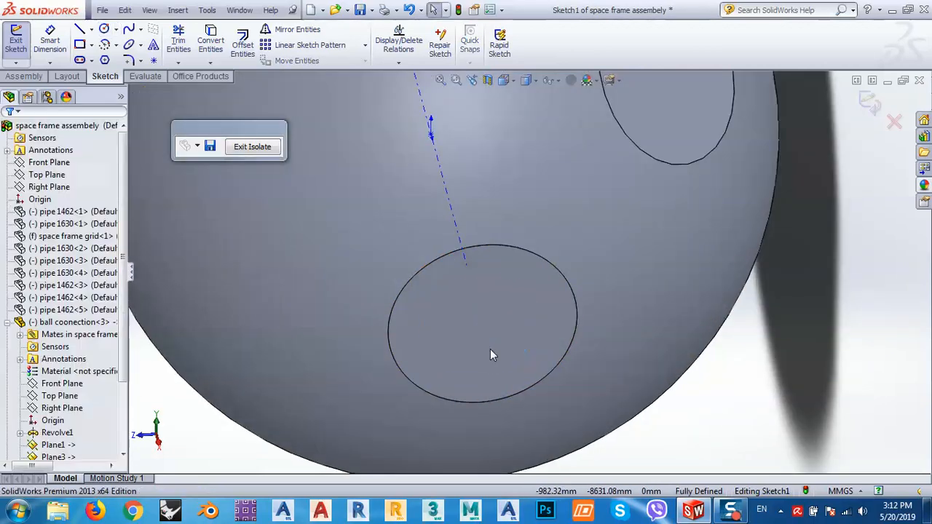
Step: Sketch a circle of about 5.6 mm radius near the centre of the ball's lowest flat seat
click(484, 322)
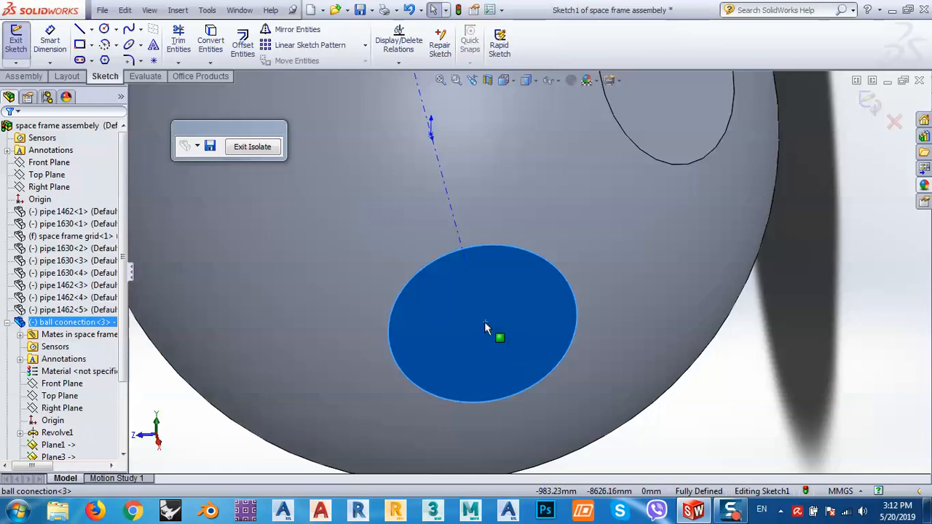
click(104, 29)
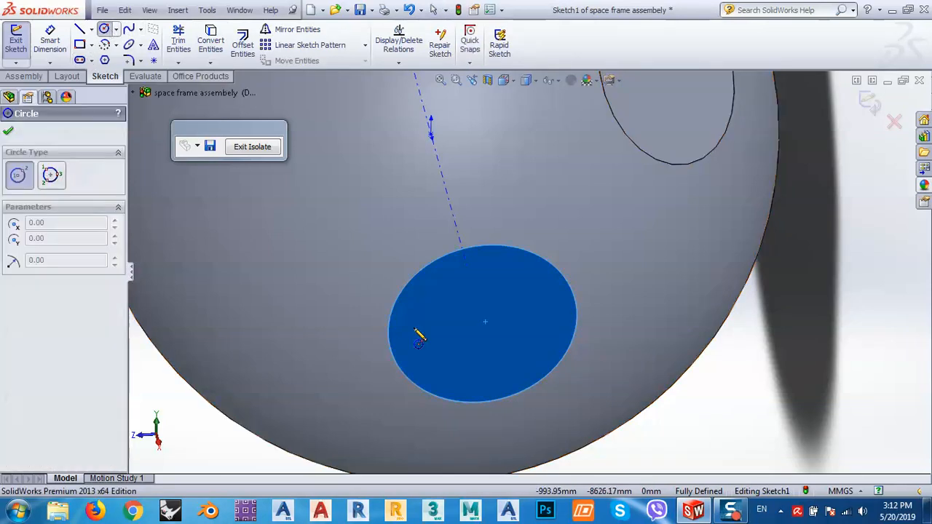
click(484, 323)
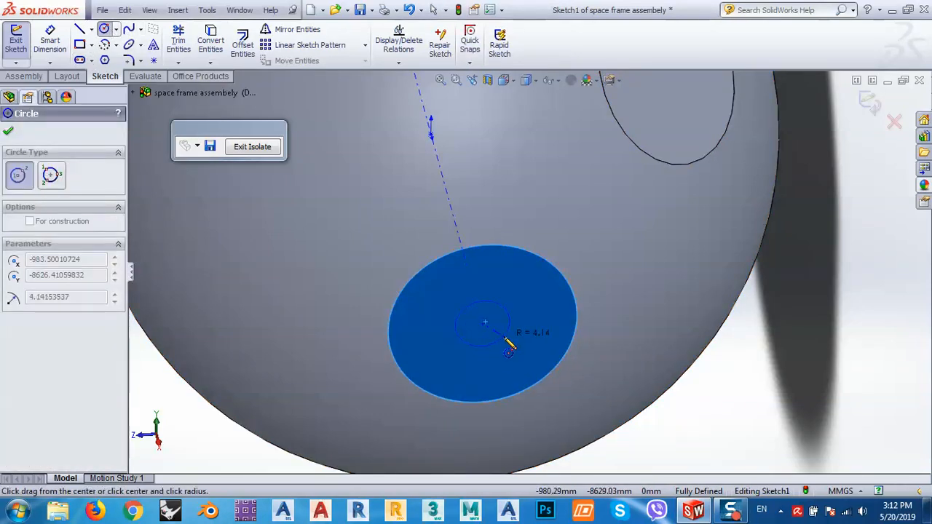
click(512, 345)
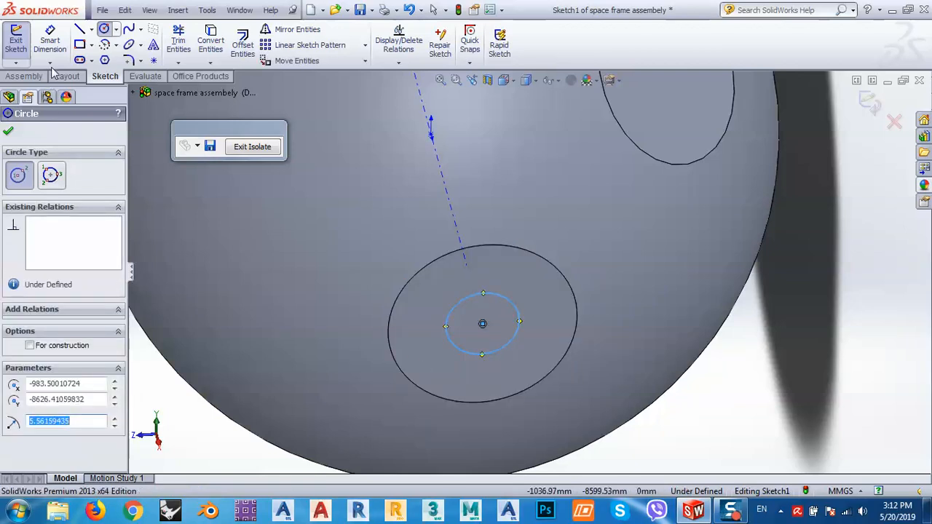
Step: Dimension the small circle on the seat with a diameter of 16 mm and finish the dimension command
click(49, 40)
click(508, 303)
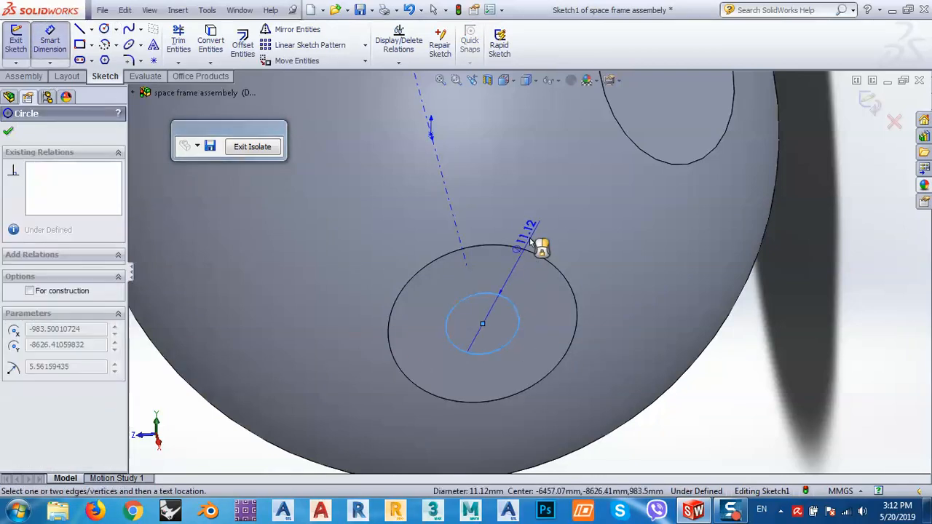
click(537, 221)
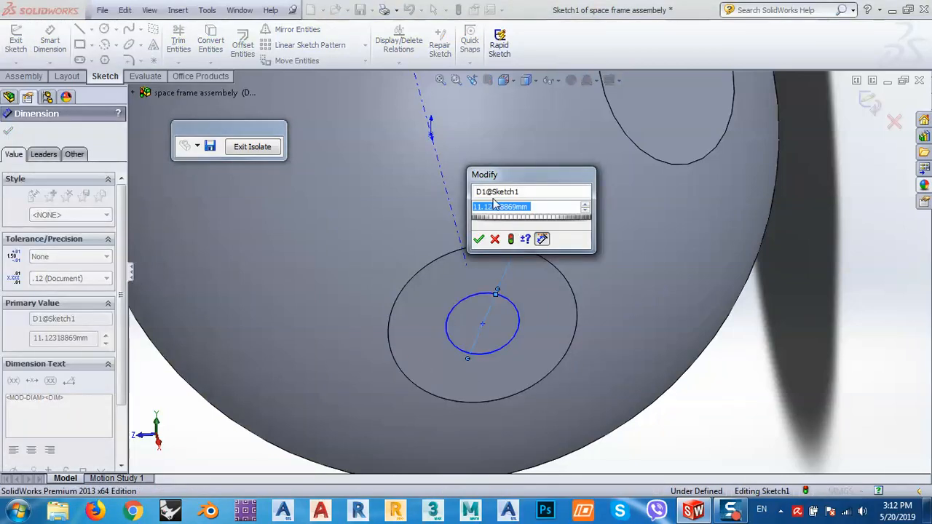
text(16)
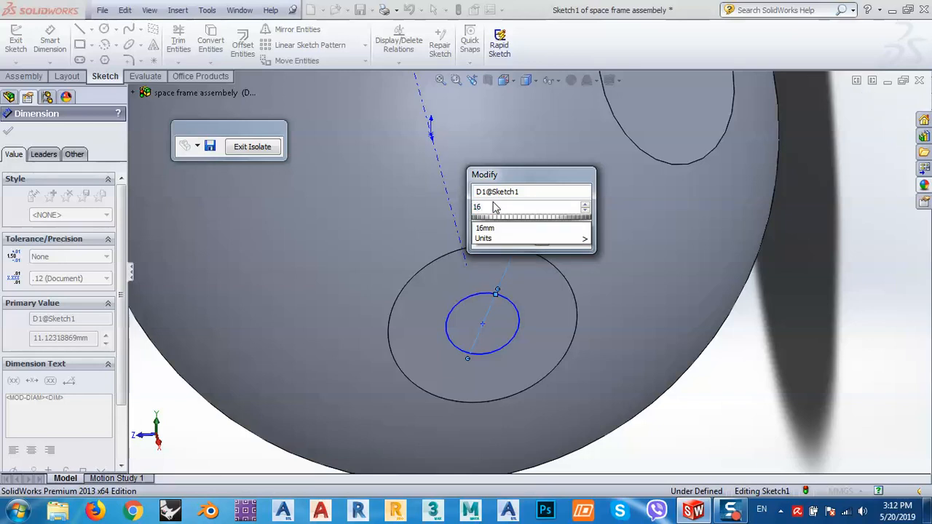
key(Return)
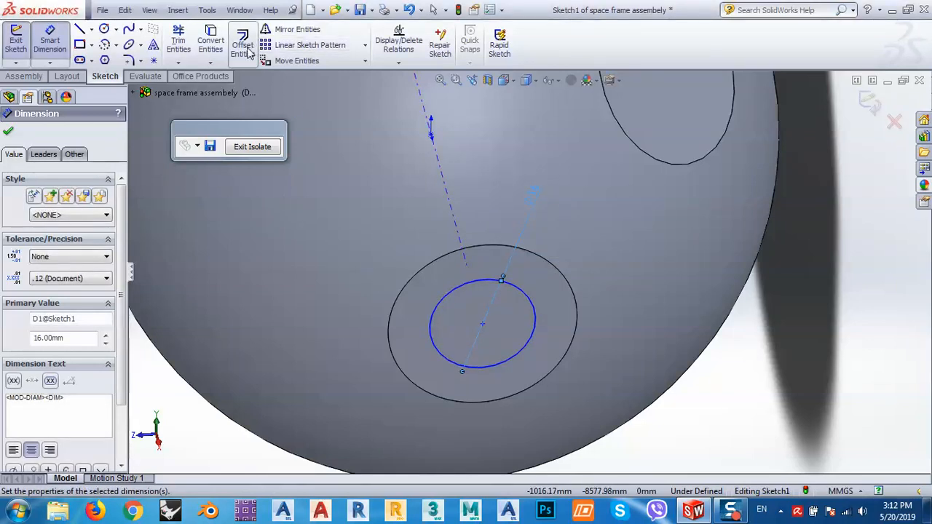
click(29, 76)
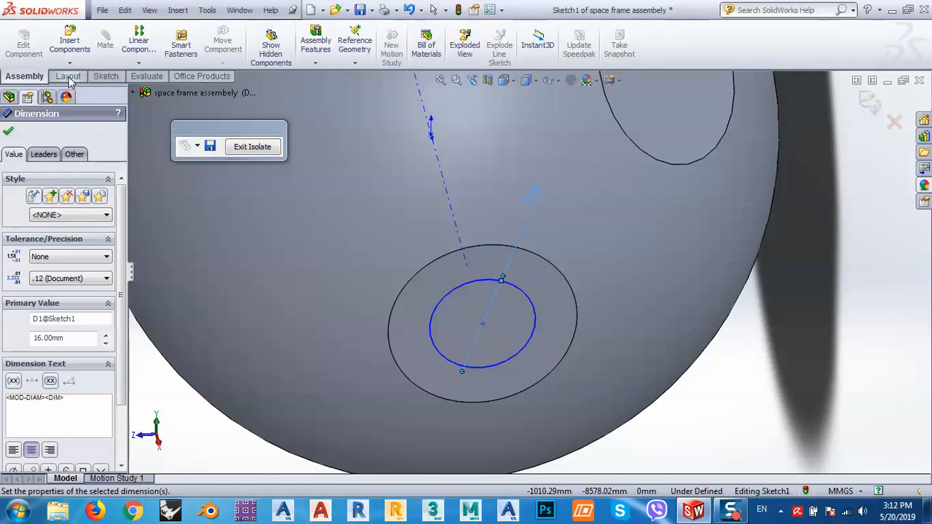
click(10, 134)
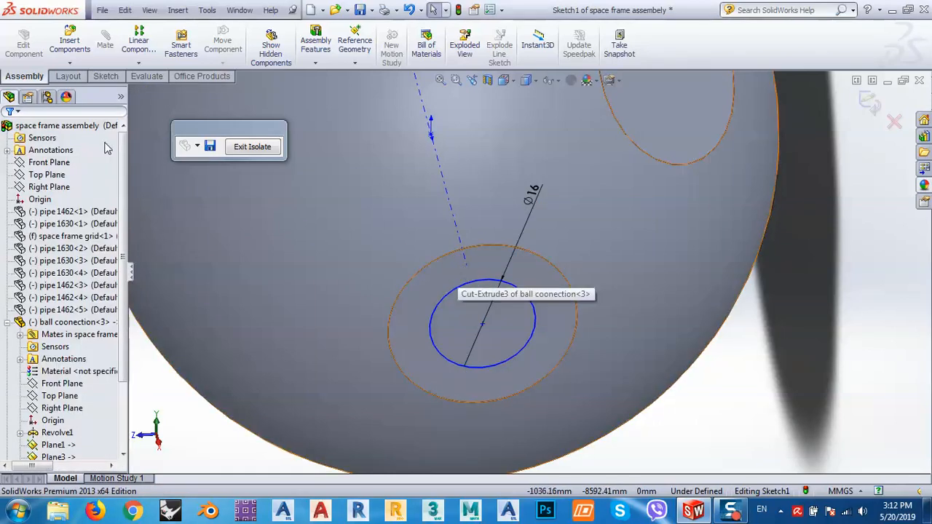
click(66, 76)
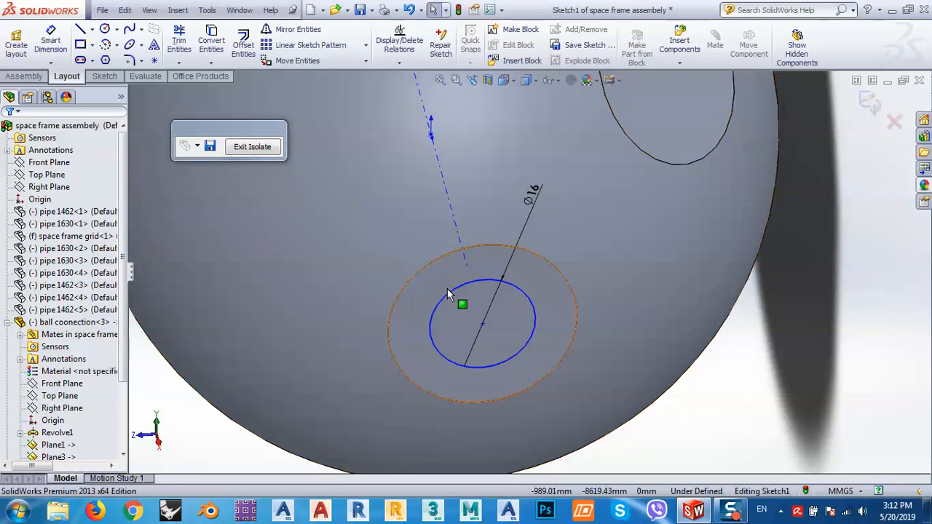
click(103, 77)
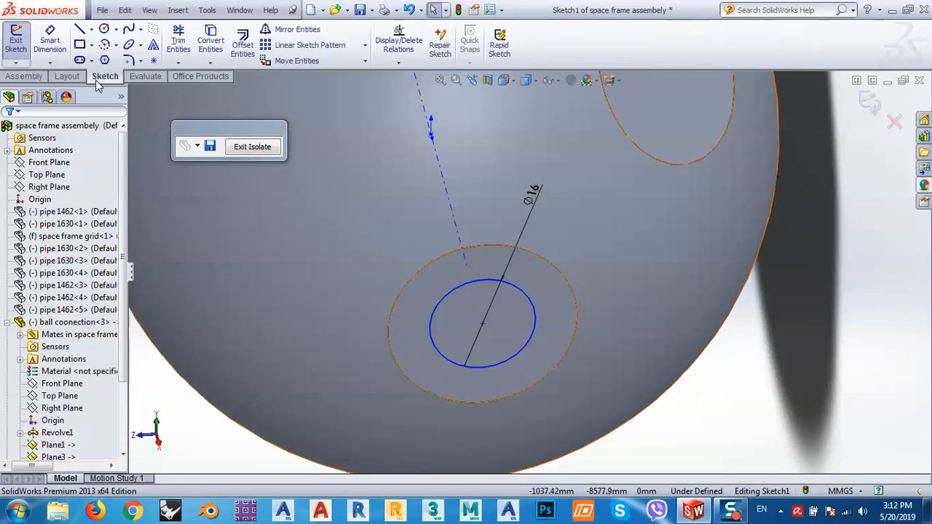
click(142, 76)
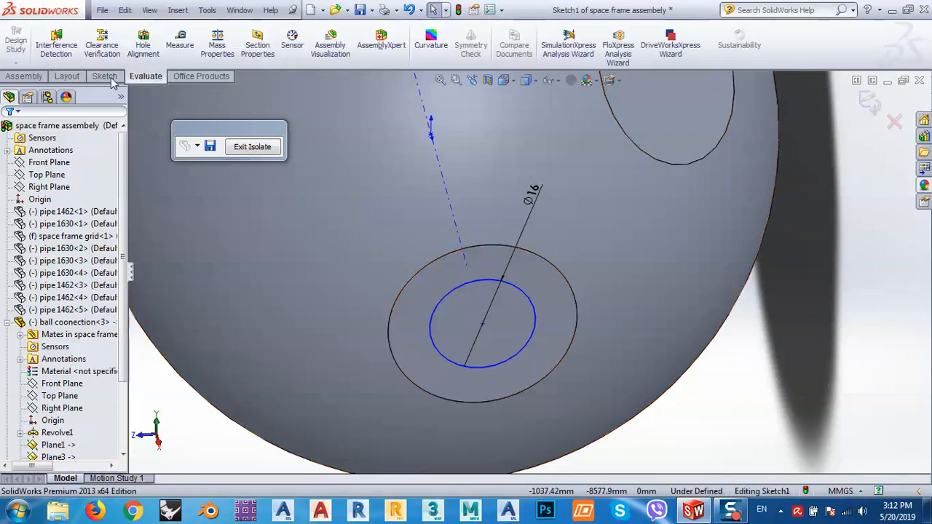
click(16, 78)
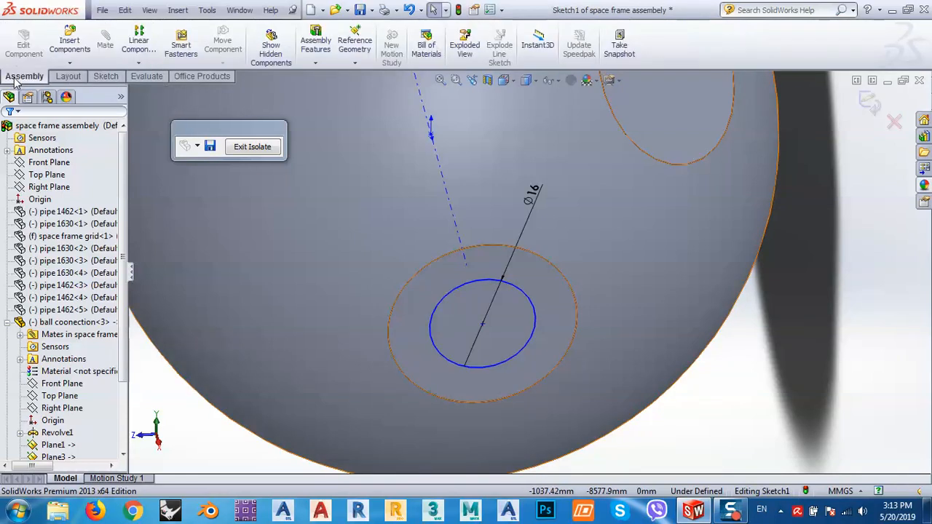
click(457, 329)
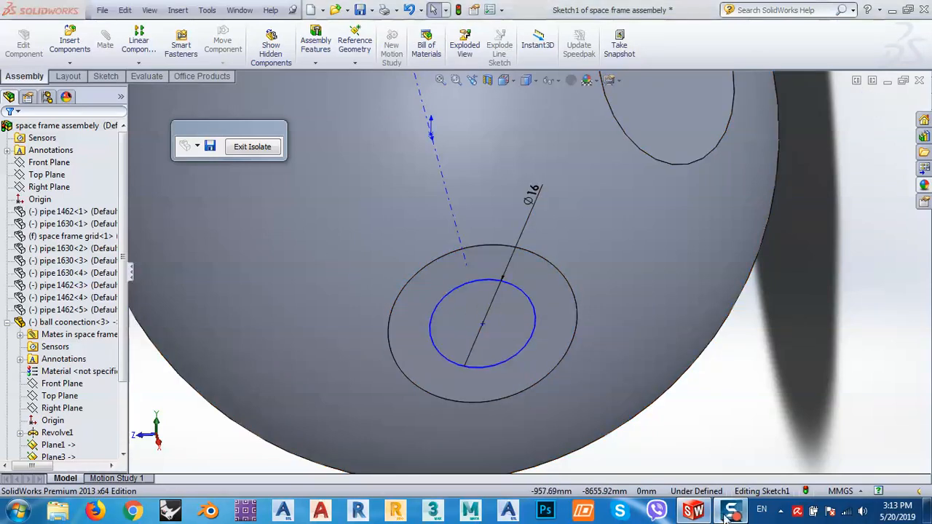
Step: Cut the 16 mm circle on the ball's lowest seat as a blind assembly extruded cut 20 mm deep
click(449, 291)
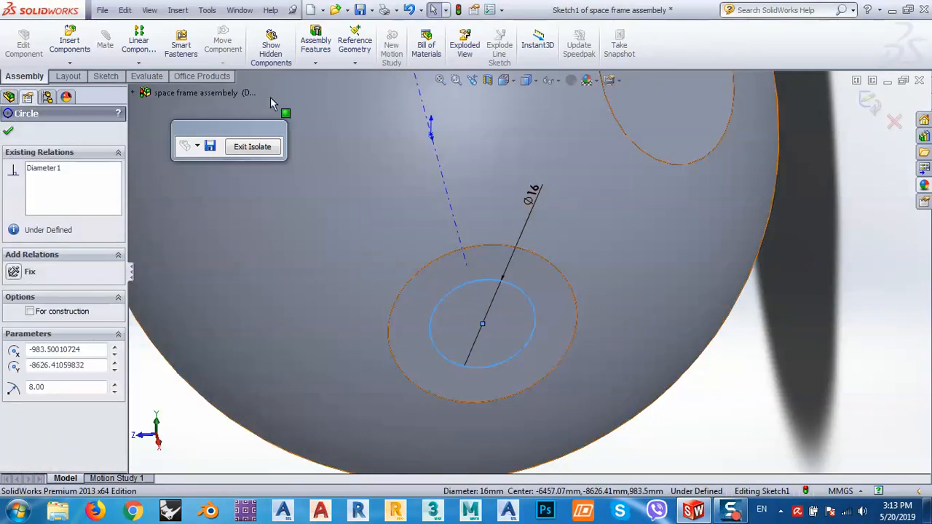
click(315, 63)
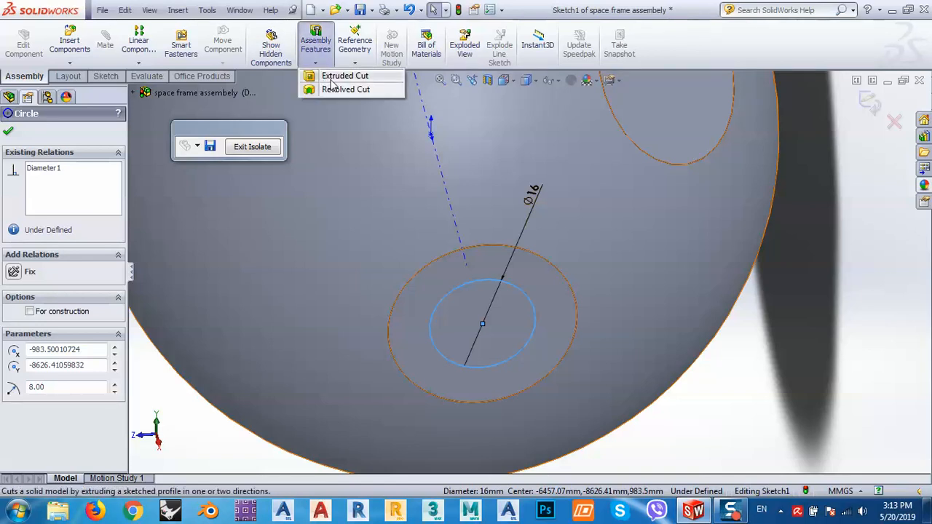
click(332, 76)
middle_drag(466, 331, 540, 350)
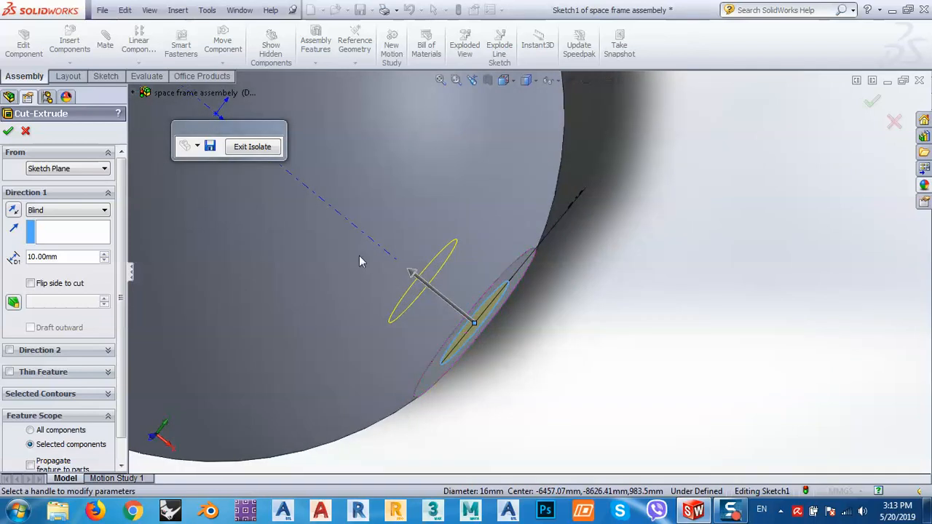
click(72, 256)
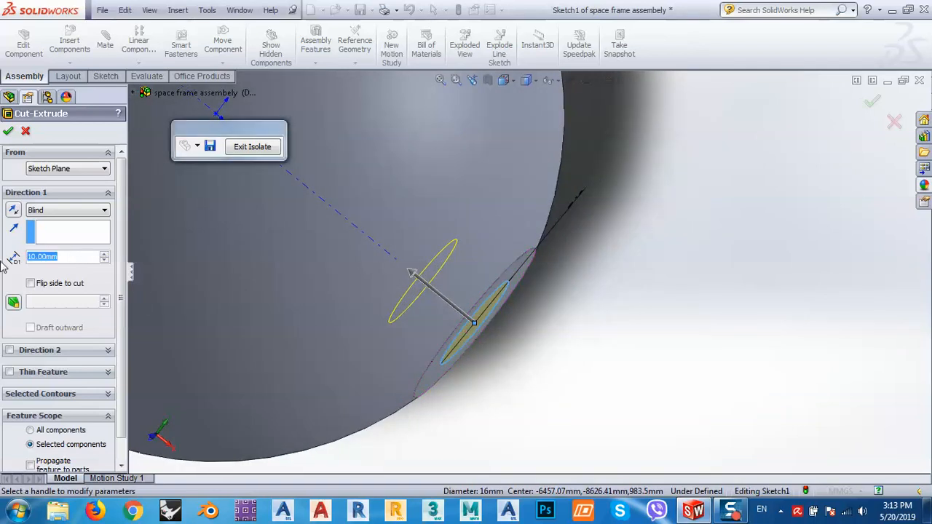
text(20)
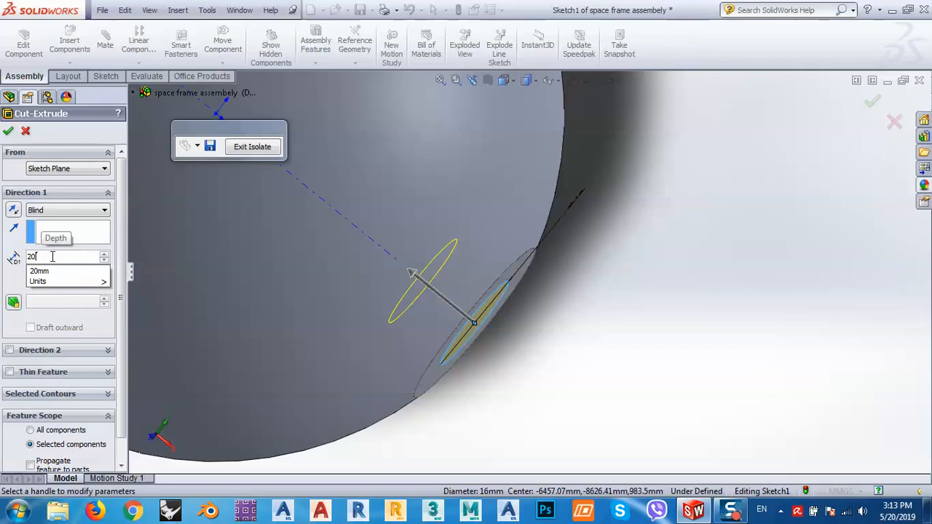
key(Return)
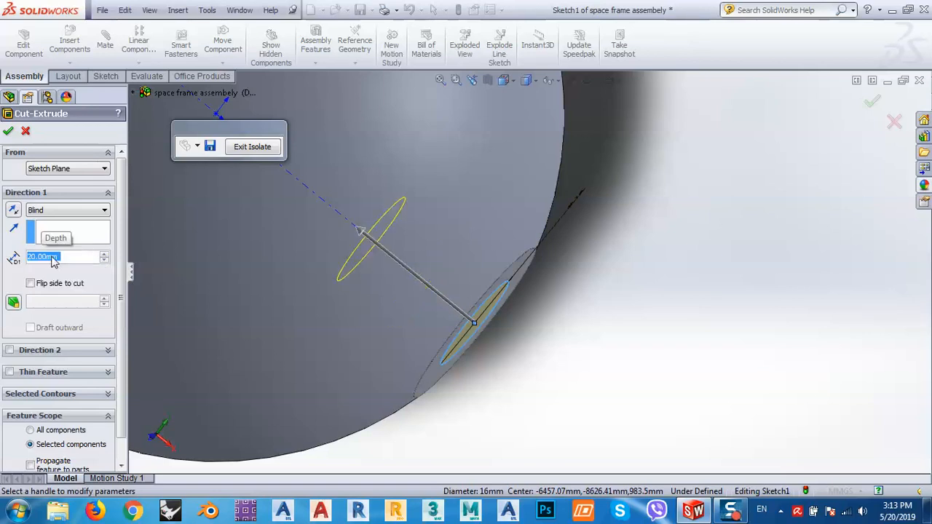
click(8, 131)
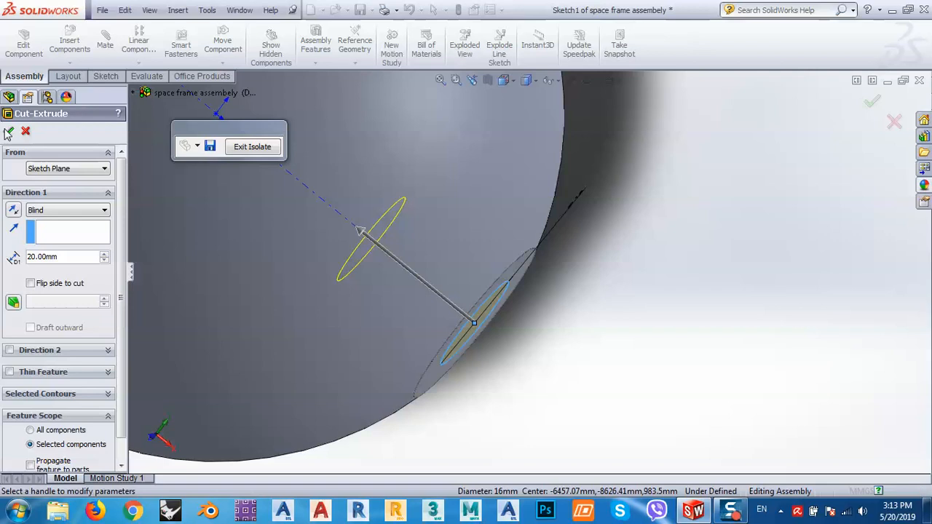
Step: Start a new assembly sketch with the Circle tool on the uncut flat seat nearest the drilled hole, on the ball's side
scroll(444, 282, down, 5)
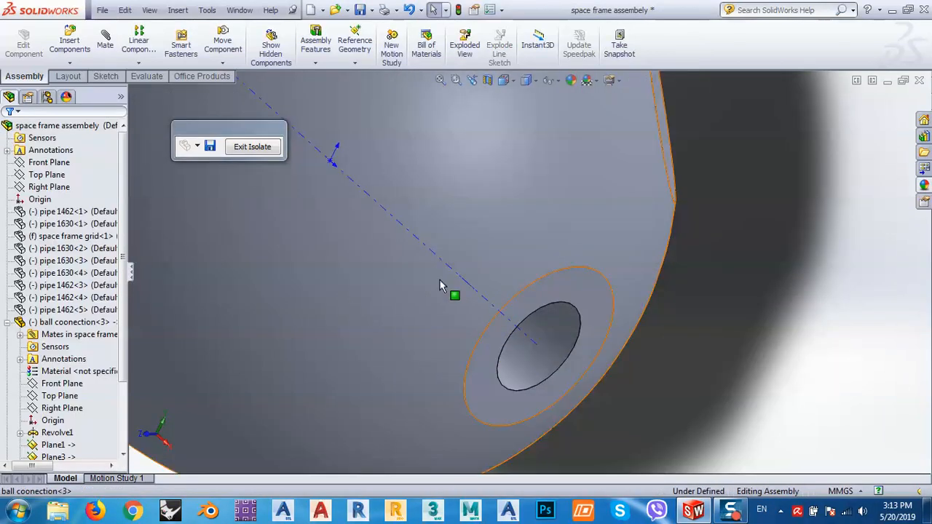
scroll(499, 294, up, 6)
middle_drag(547, 294, 486, 300)
scroll(530, 235, down, 3)
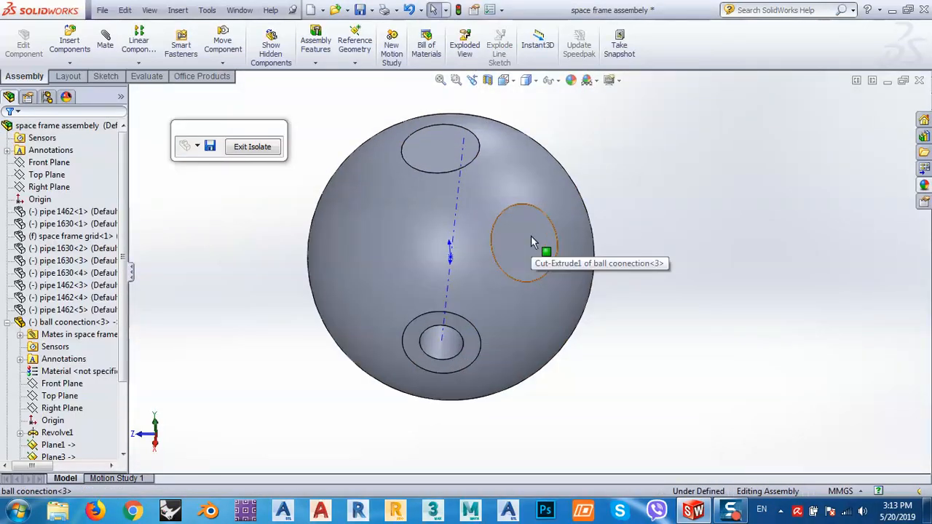
click(105, 76)
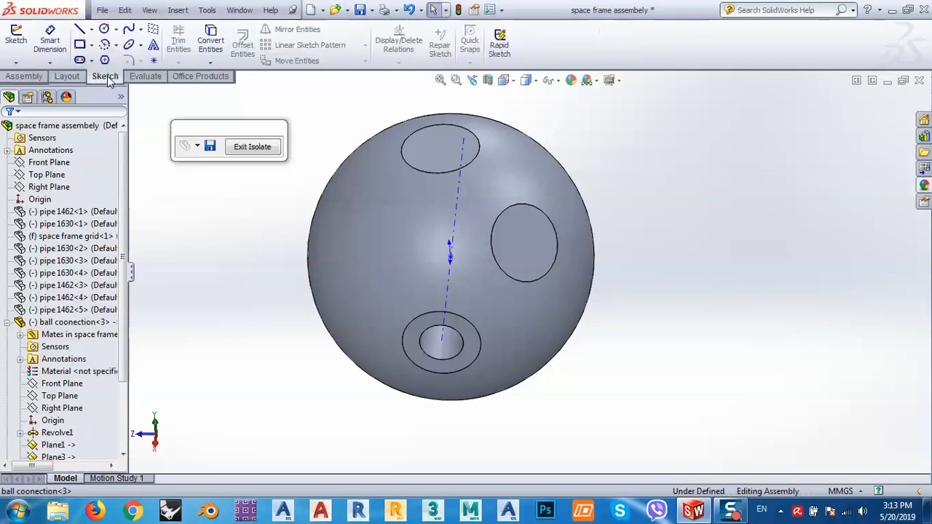
click(104, 29)
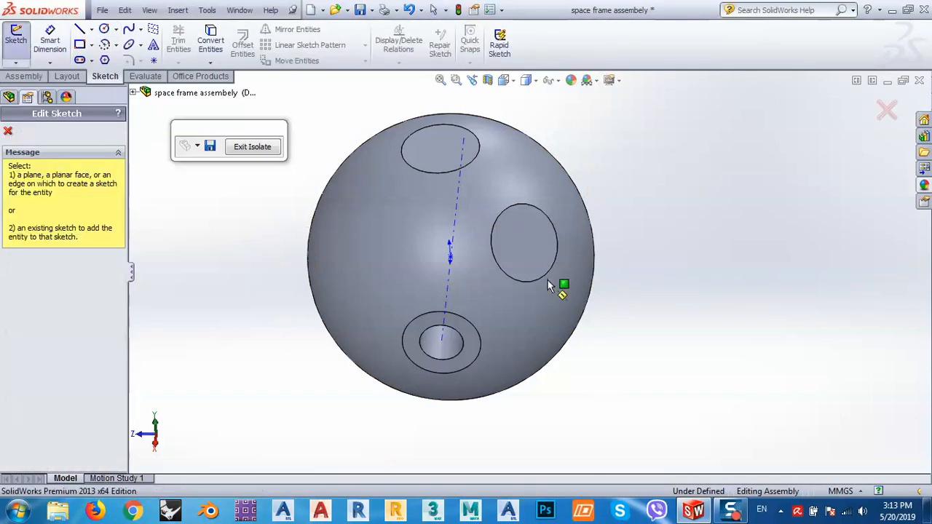
click(547, 266)
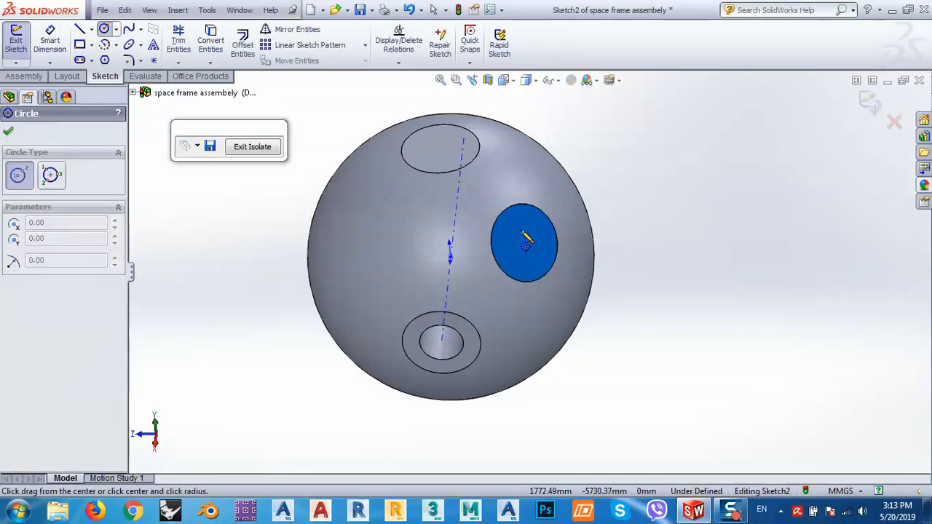
scroll(527, 251, up, 1)
scroll(520, 260, down, 5)
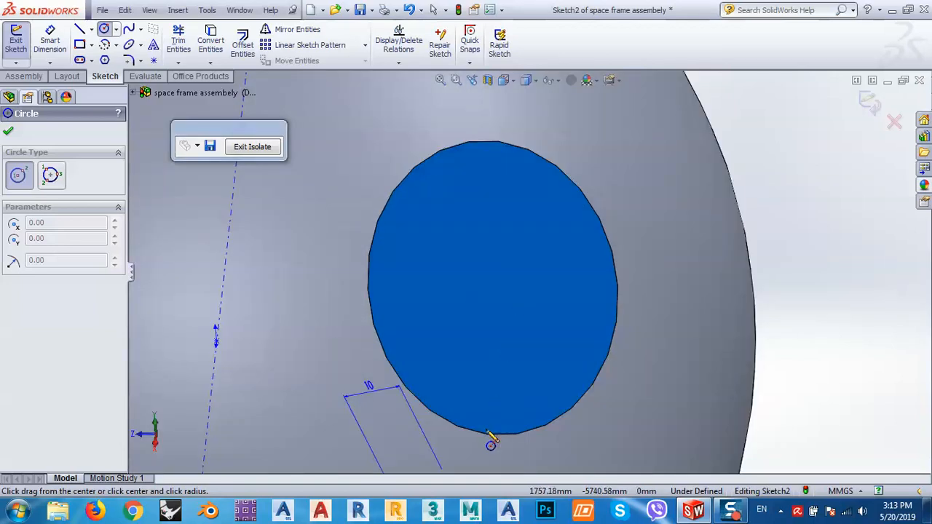
click(503, 300)
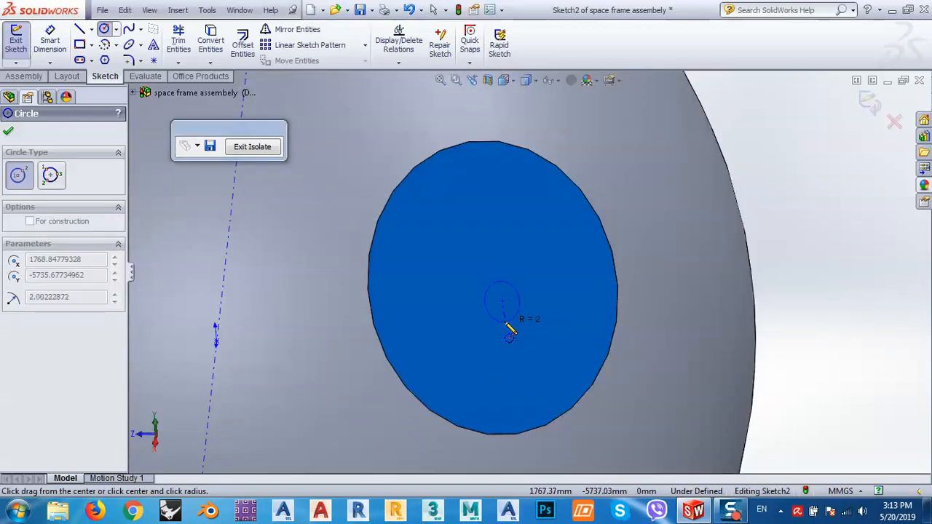
key(Escape)
key(ctrl+8)
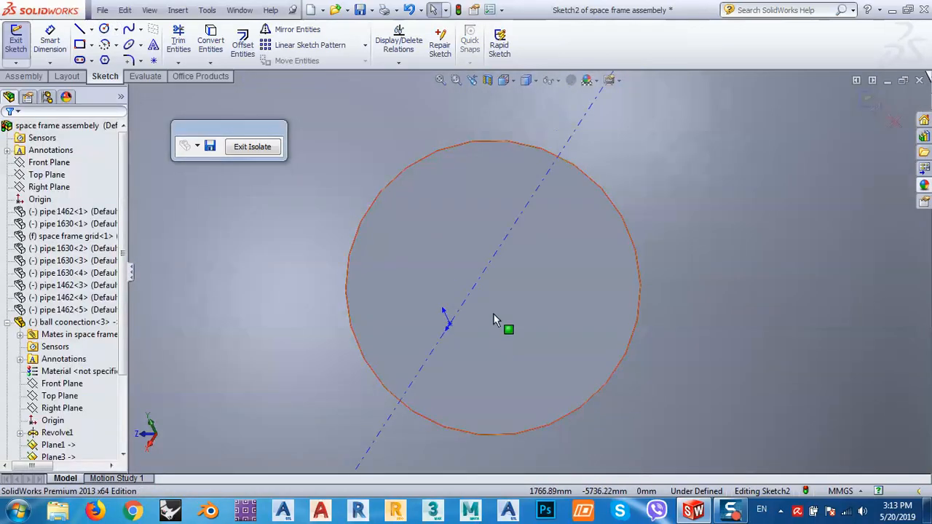
middle_drag(455, 315, 457, 346)
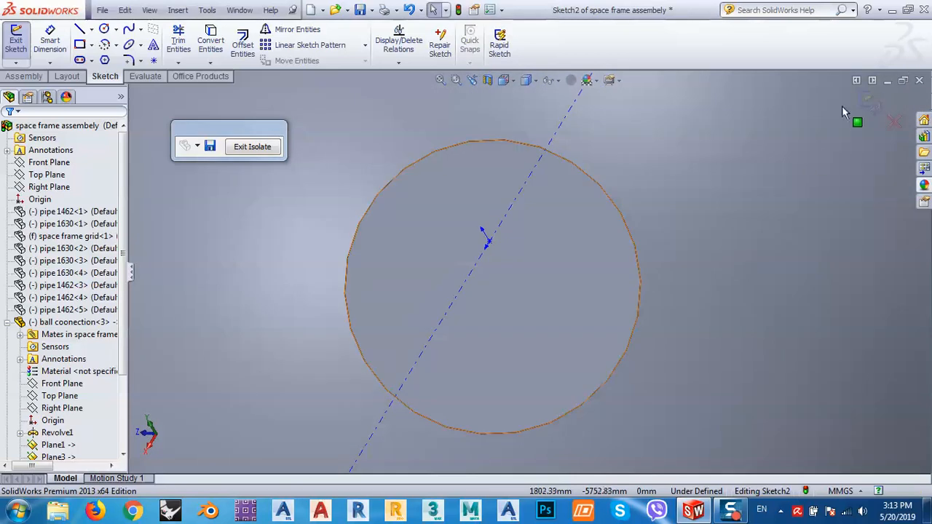
scroll(503, 268, up, 3)
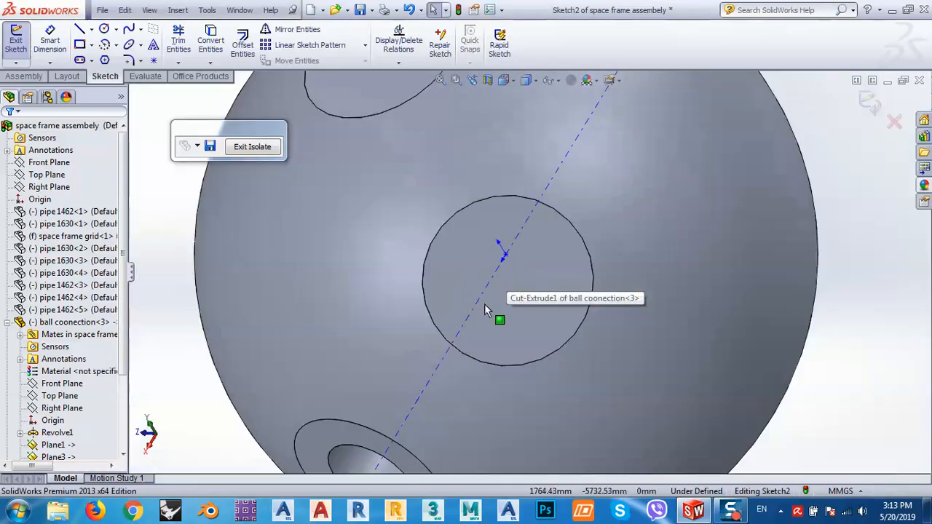
Step: Sketch a circle of about 5.2 mm radius centred on the side seat's circular edge
click(558, 354)
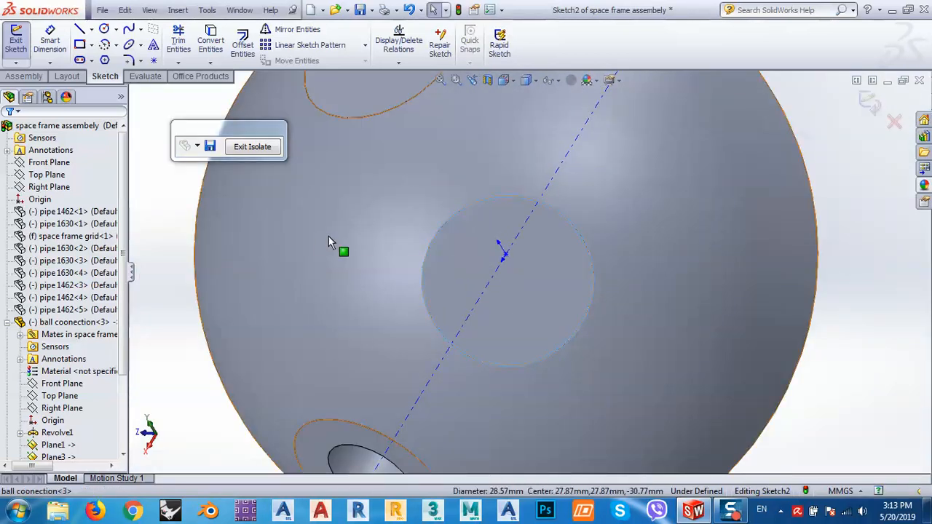
middle_drag(489, 301, 519, 319)
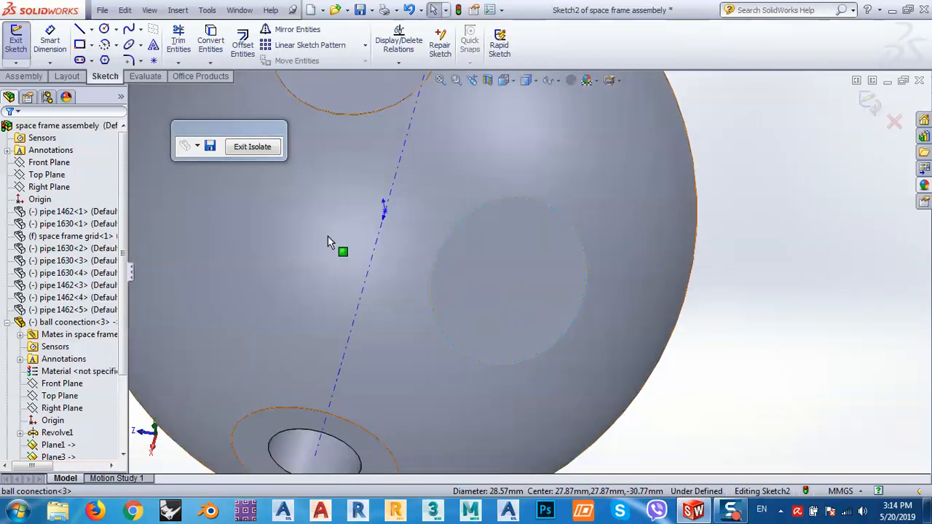
click(104, 29)
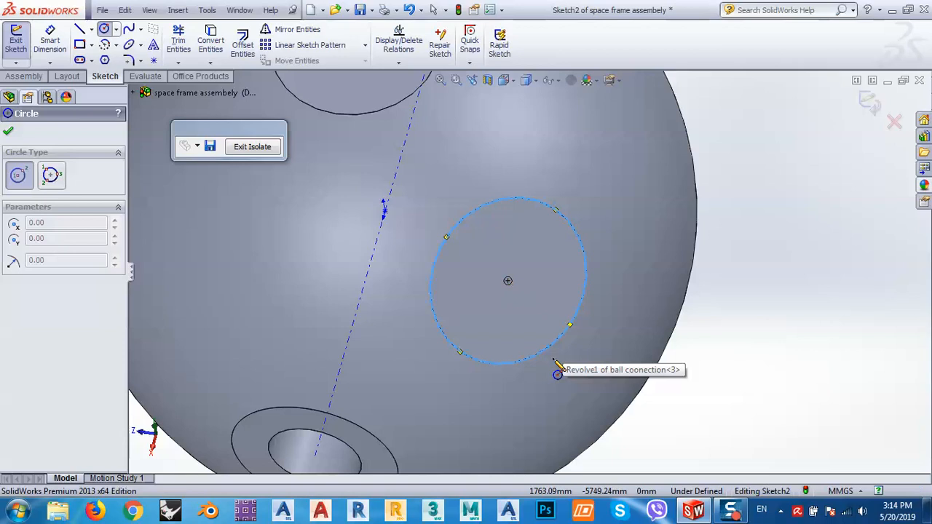
click(508, 281)
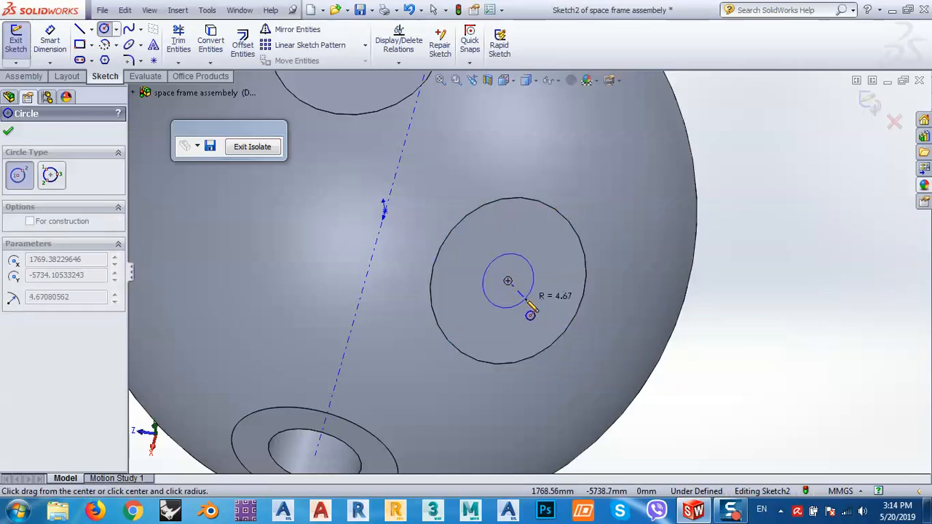
click(530, 299)
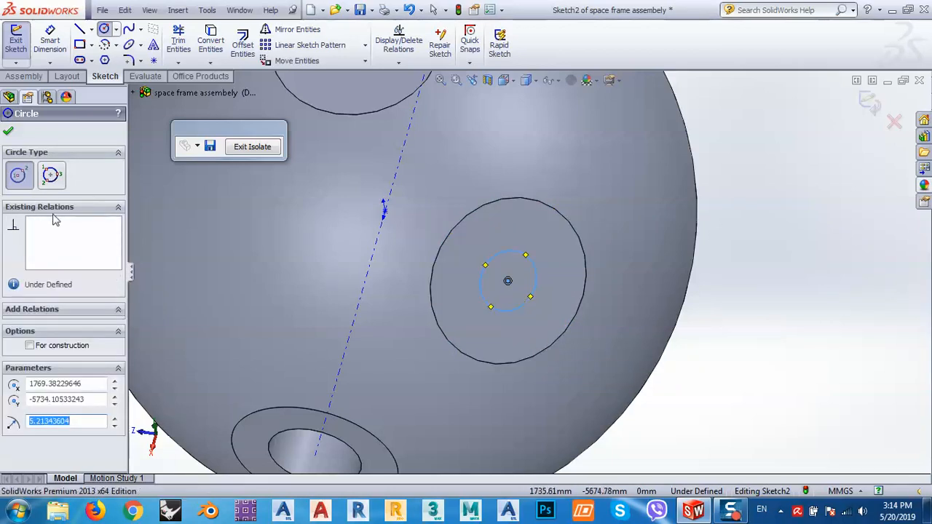
Step: Dimension the side seat's circle with a diameter of 16 mm
click(51, 42)
click(501, 255)
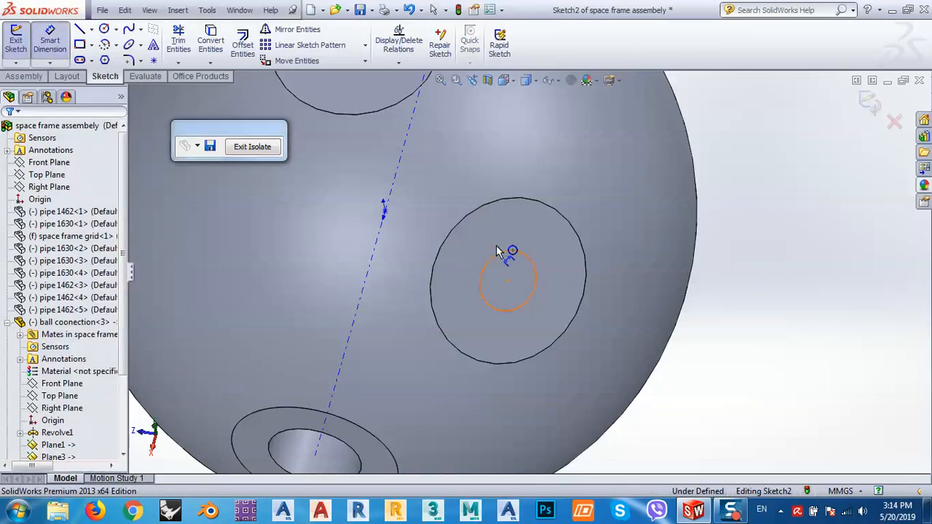
click(507, 233)
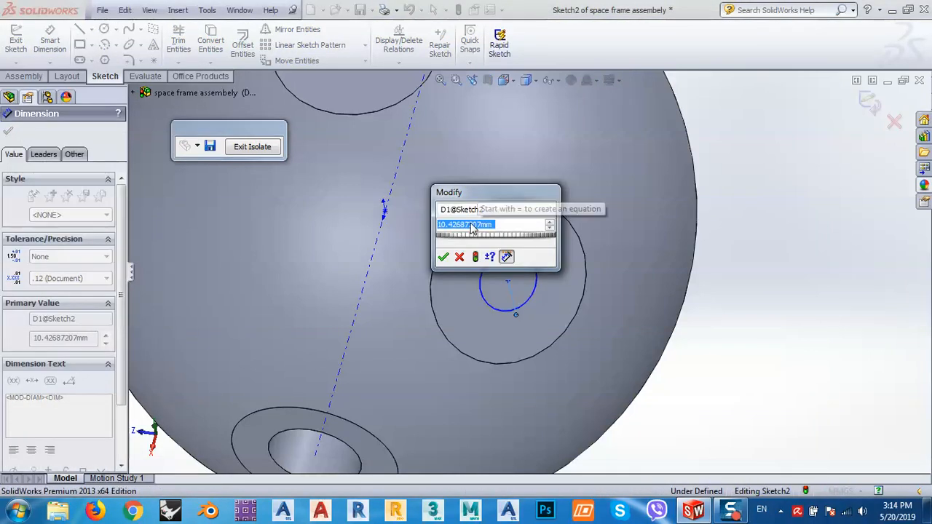
text(16)
key(Return)
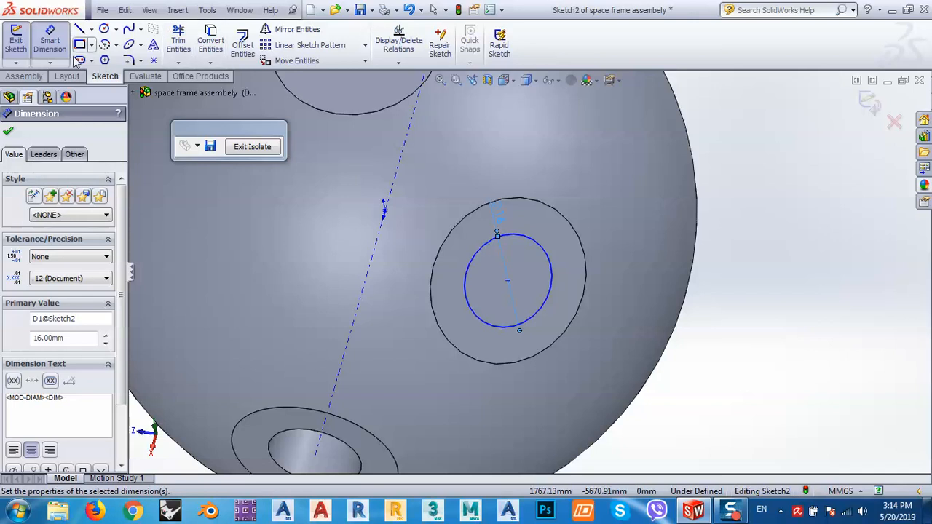
Step: Cut the side seat's circle into the ball as a blind assembly extruded cut 20 mm deep
click(24, 76)
click(315, 47)
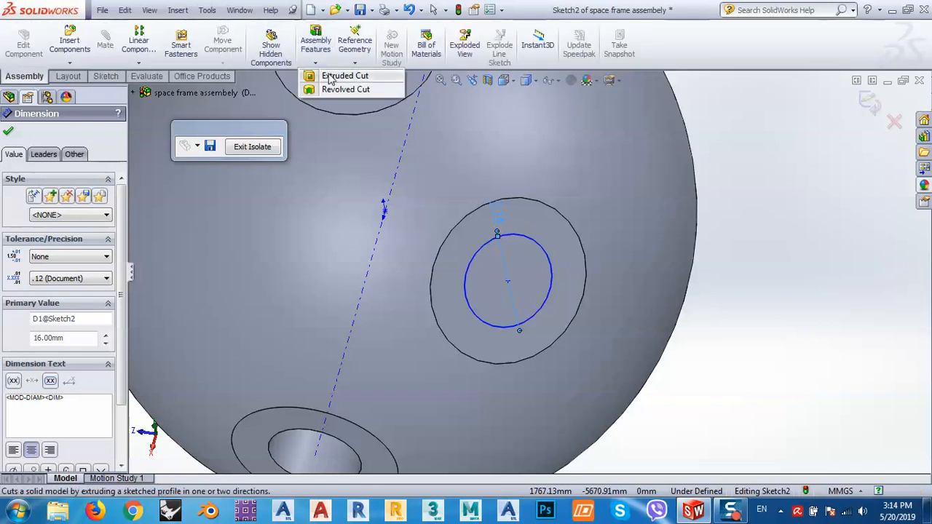
click(335, 77)
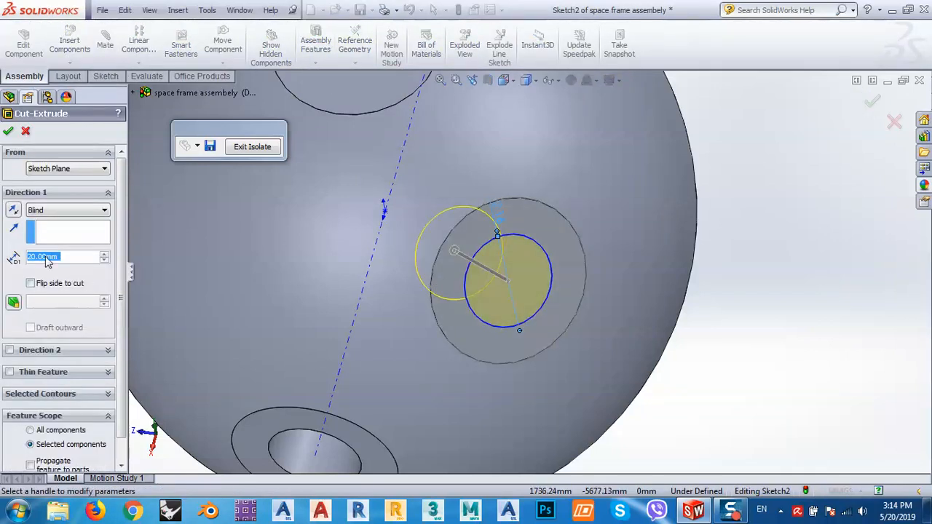
click(8, 131)
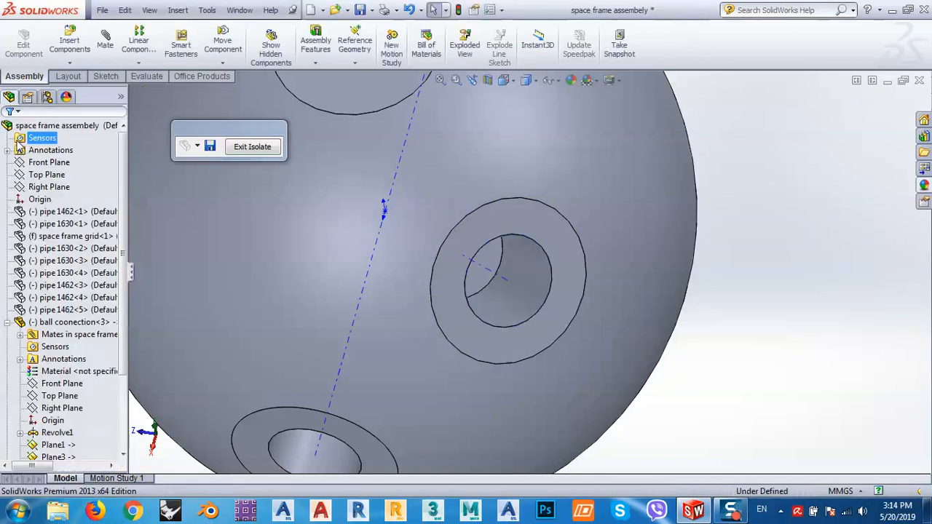
Step: Start a sketch on the ball's remaining undrilled flat seat and draw a concentric circle of about 6.1 mm radius
scroll(544, 353, up, 5)
middle_drag(463, 200, 508, 254)
click(505, 234)
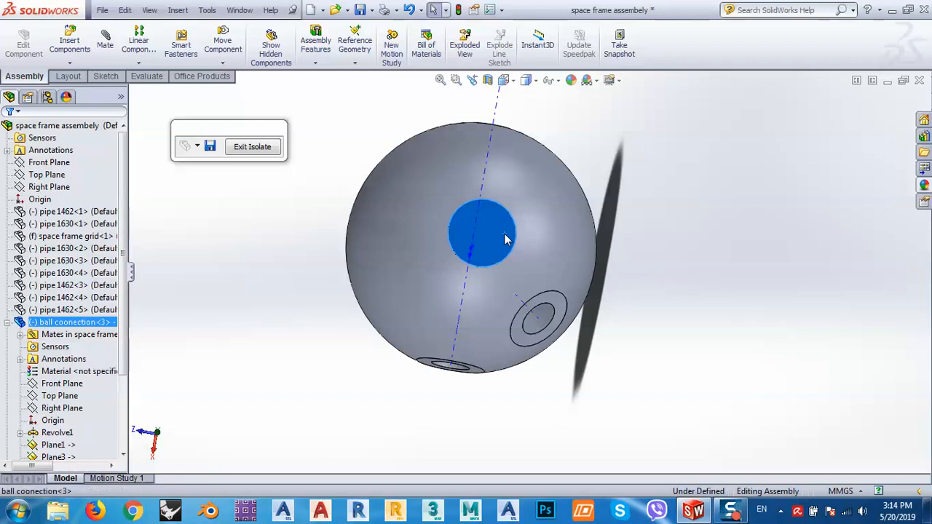
click(557, 187)
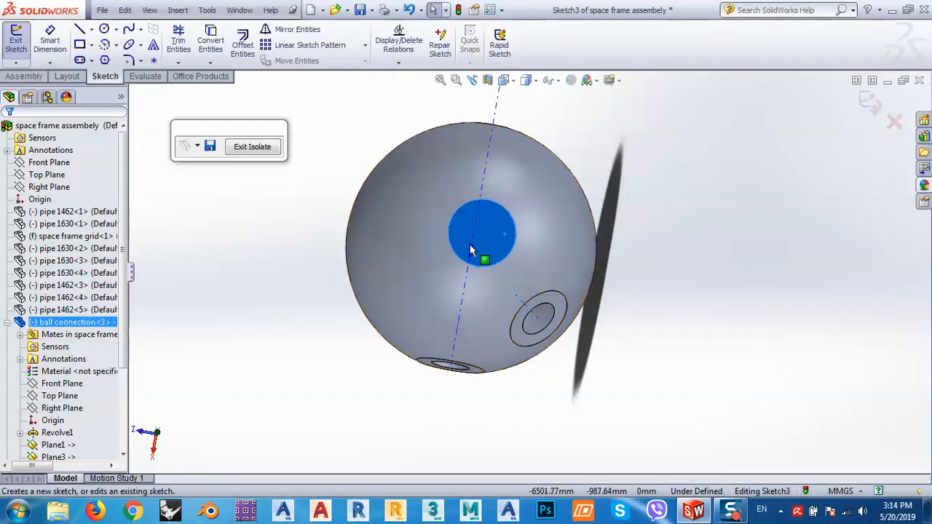
click(105, 29)
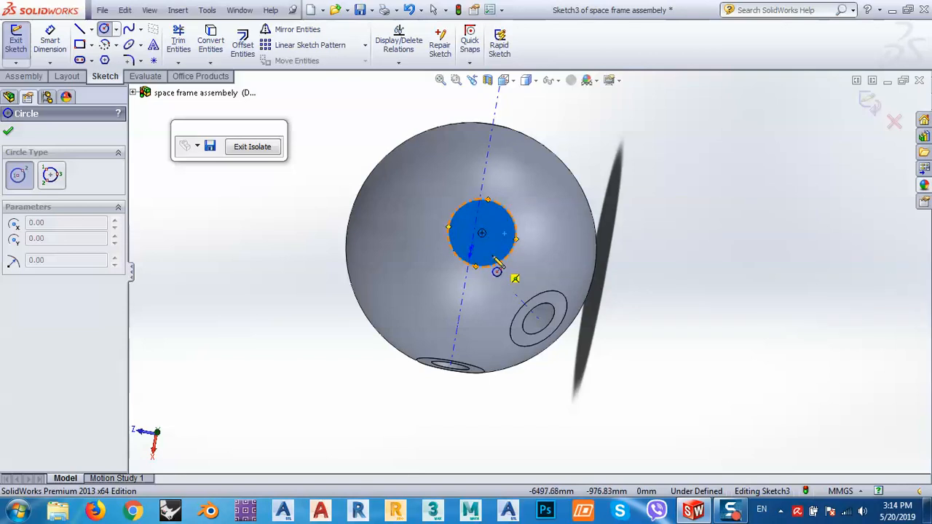
scroll(493, 259, down, 5)
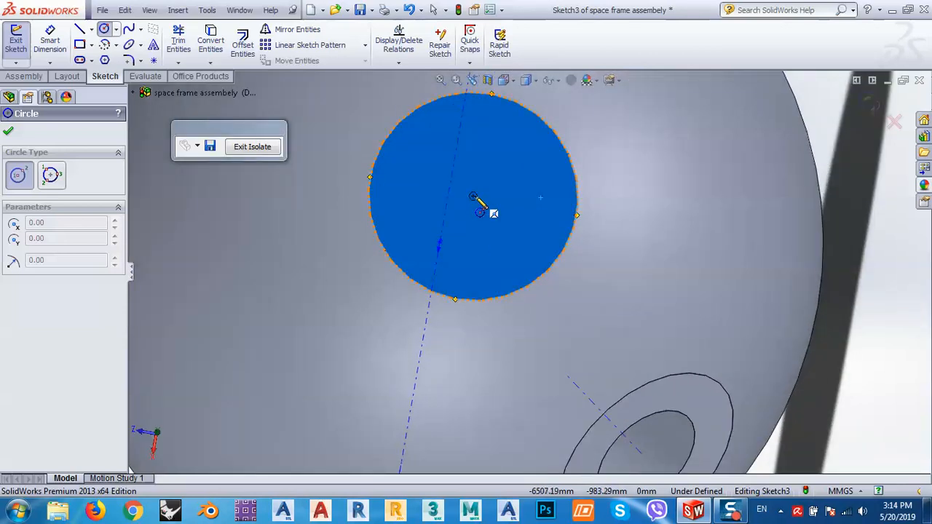
click(473, 196)
click(499, 237)
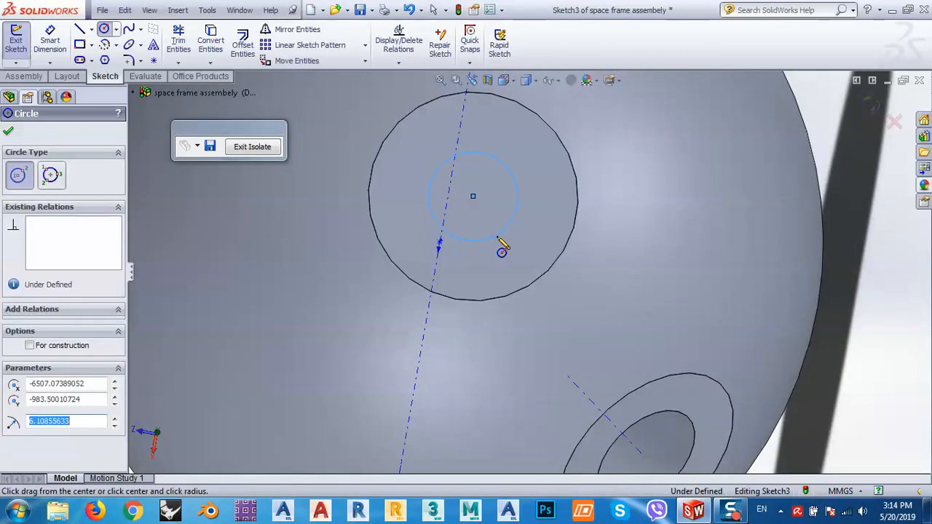
Step: Dimension the circle on the ball's undrilled seat with a diameter of 16 mm
click(50, 40)
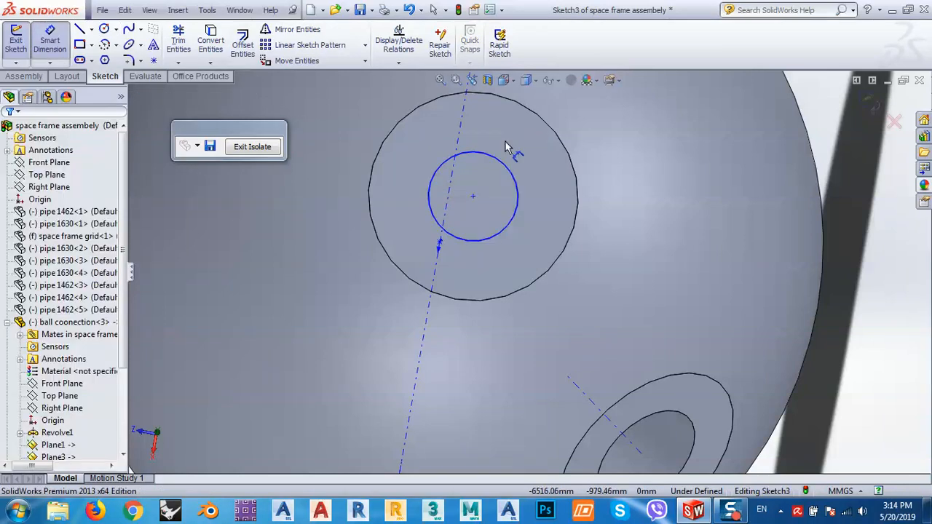
click(514, 170)
click(637, 164)
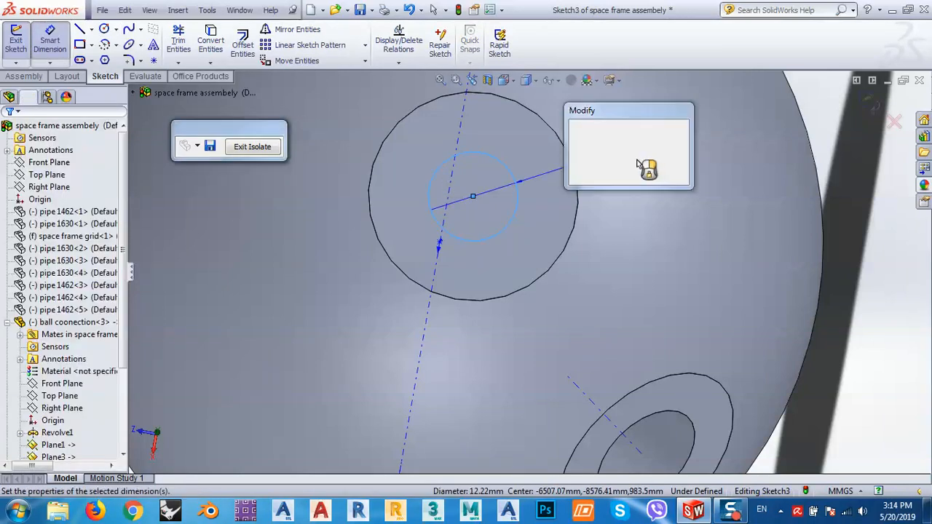
text(10)
key(Return)
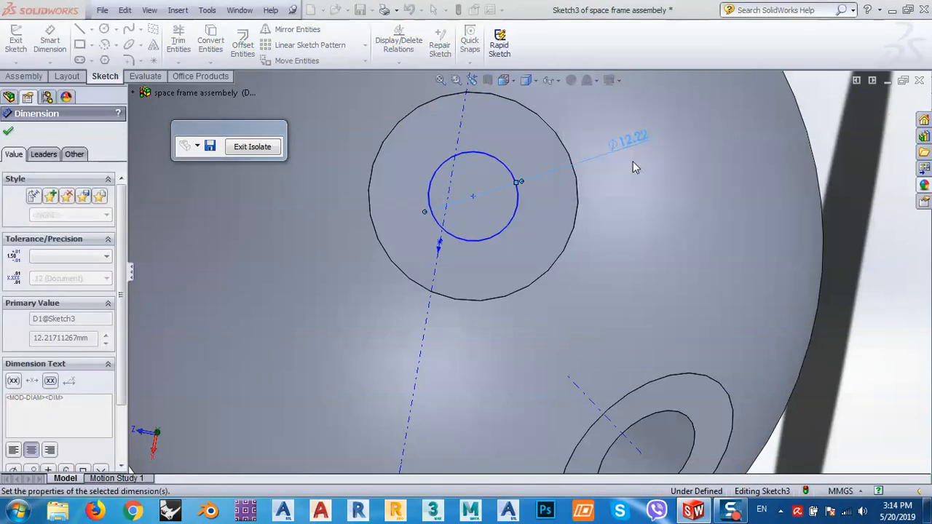
Step: Cut the 16 mm circle into the ball as a blind assembly extruded cut 20 mm deep
click(22, 76)
click(315, 44)
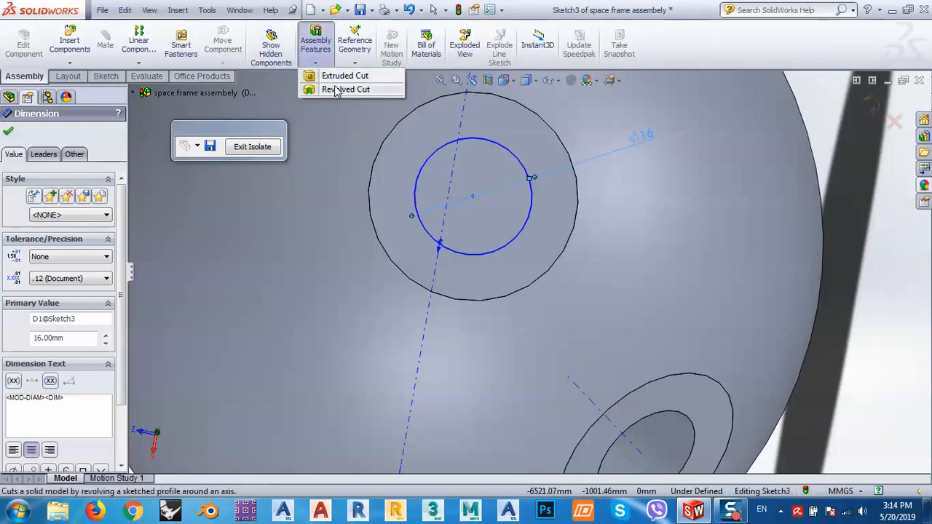
click(343, 77)
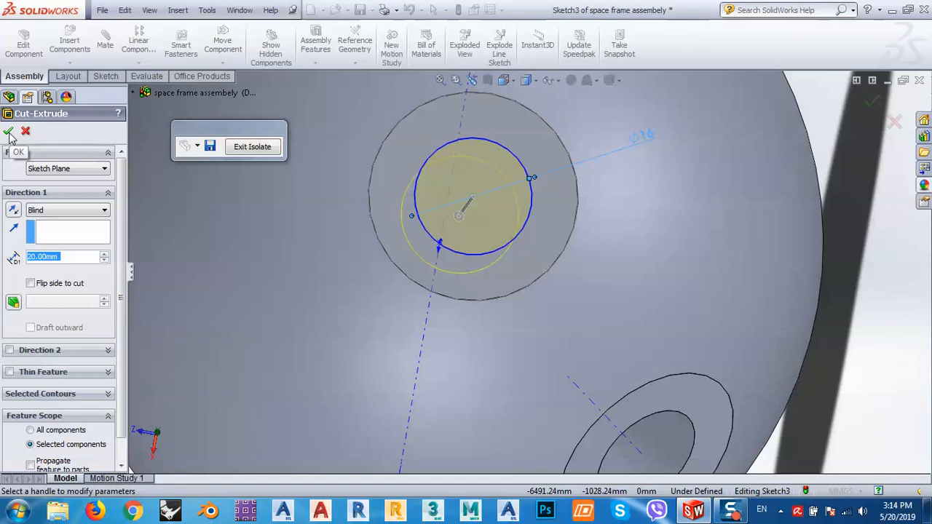
click(9, 133)
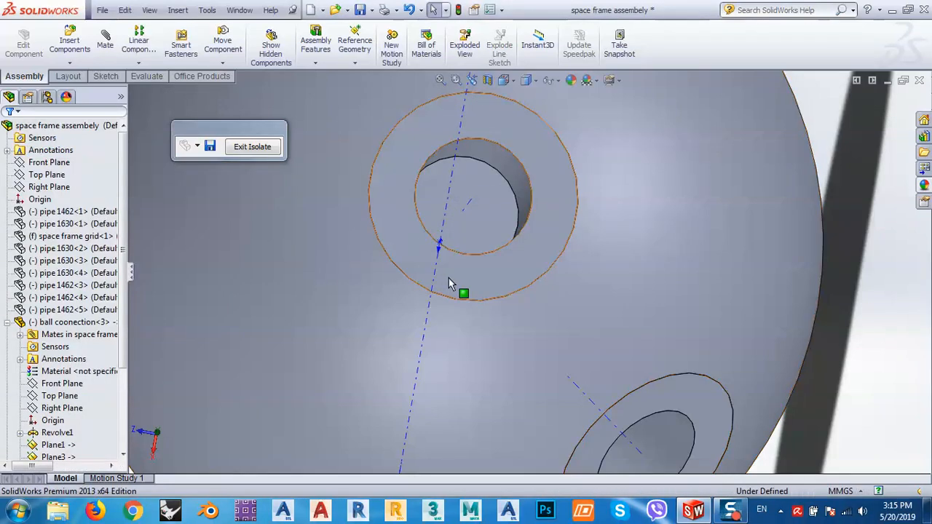
Step: Check the ball's three drilled seats and exit the isolated view to show the ball with its surrounding pipes
scroll(452, 279, up, 5)
scroll(452, 284, up, 3)
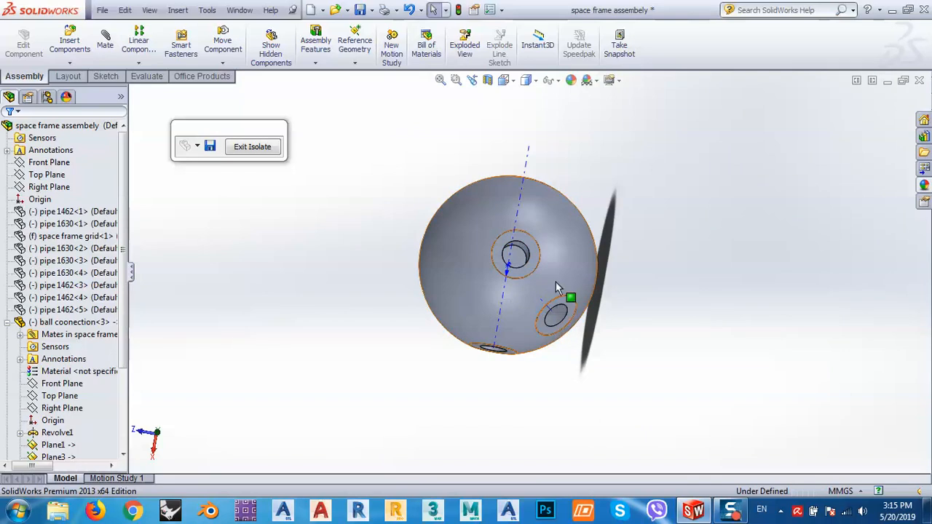
middle_drag(546, 291, 576, 138)
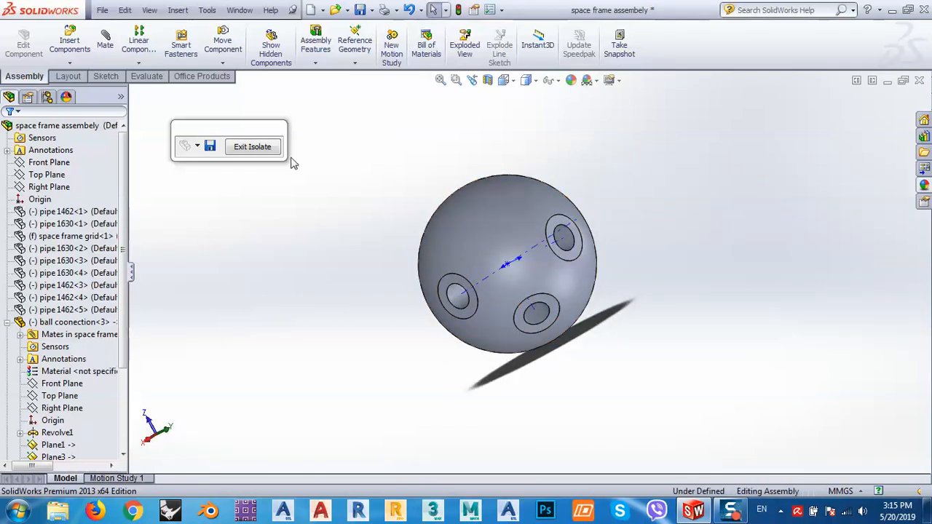
click(253, 146)
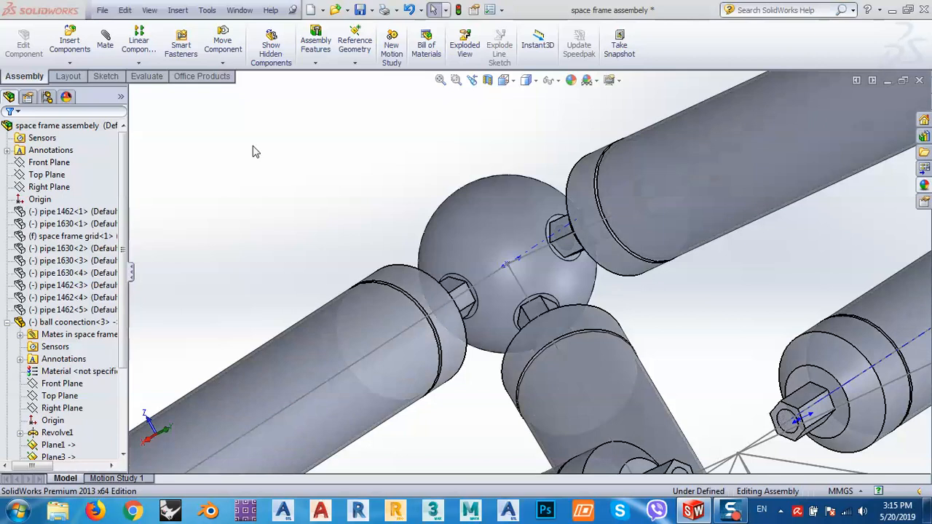
mouse_move(501, 356)
middle_down()
mouse_move(545, 313)
mouse_move(501, 345)
middle_up()
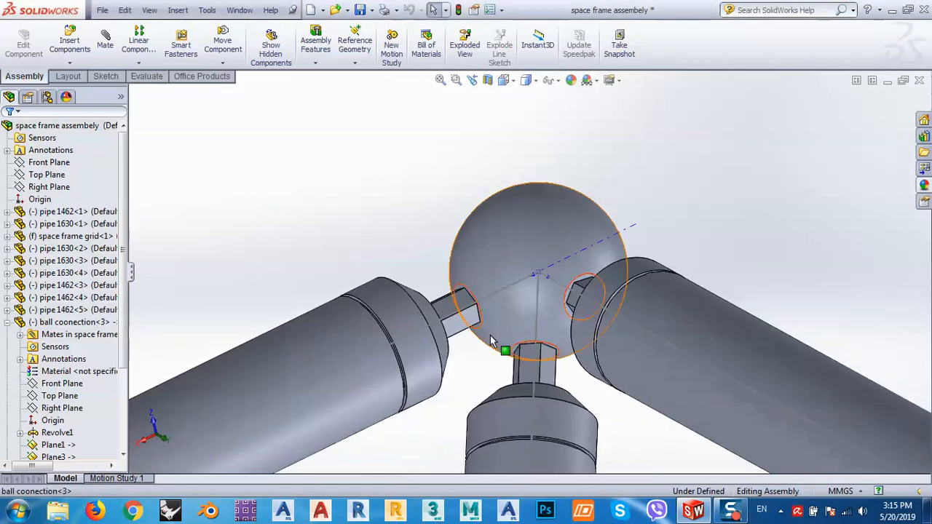
Step: Select the corner ball and collapse its ball coonection entry in the feature tree
click(539, 240)
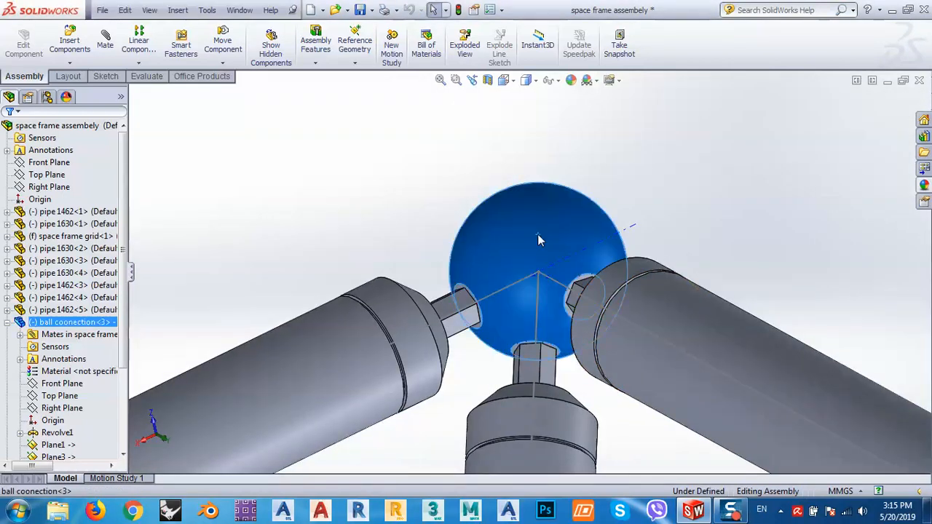
click(8, 322)
click(44, 323)
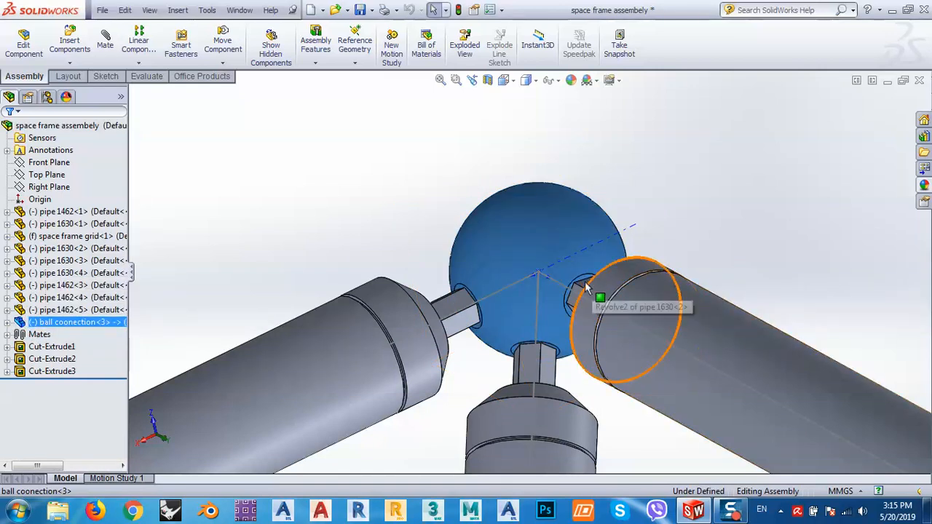
Step: Examine the fitted corner ball and the pipe ends meeting at the frame's lower nodes
scroll(572, 208, up, 3)
scroll(546, 242, down, 4)
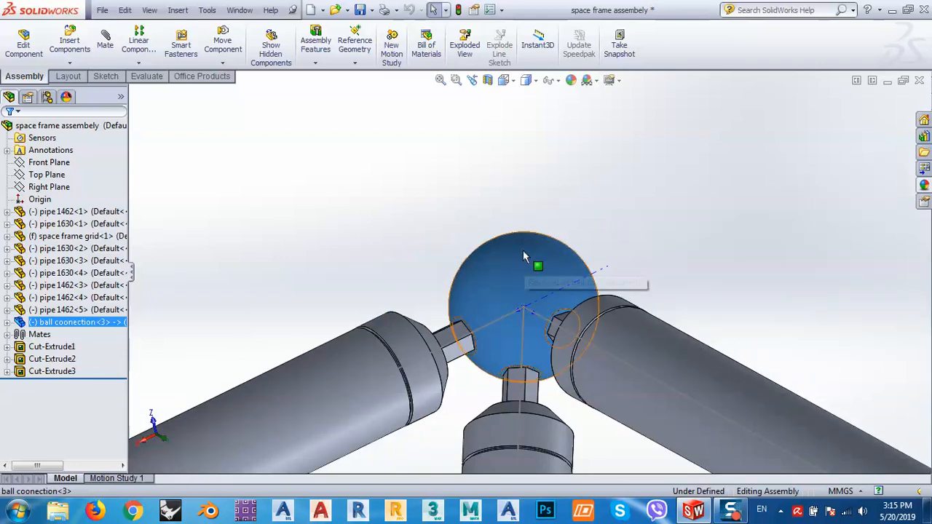
scroll(523, 255, up, 5)
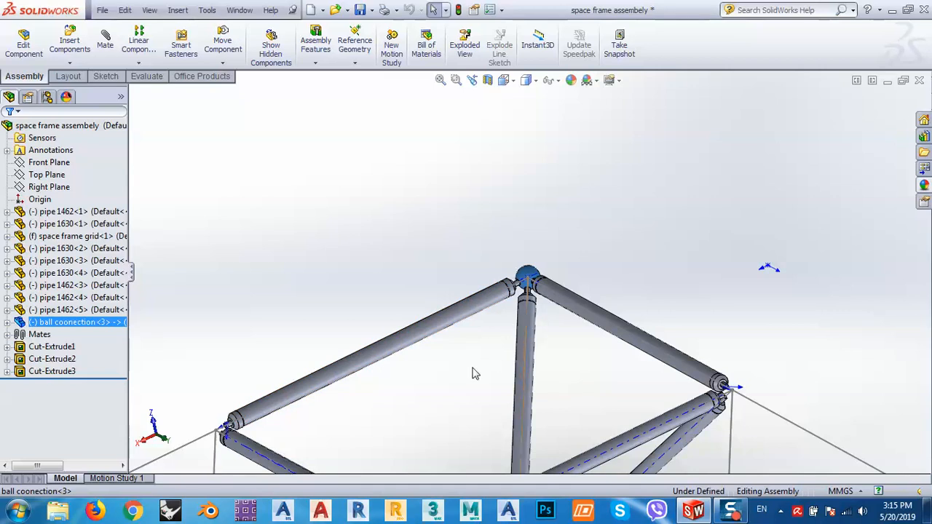
mouse_move(463, 397)
middle_down()
mouse_move(481, 410)
mouse_move(461, 385)
middle_up()
middle_drag(300, 310, 294, 305)
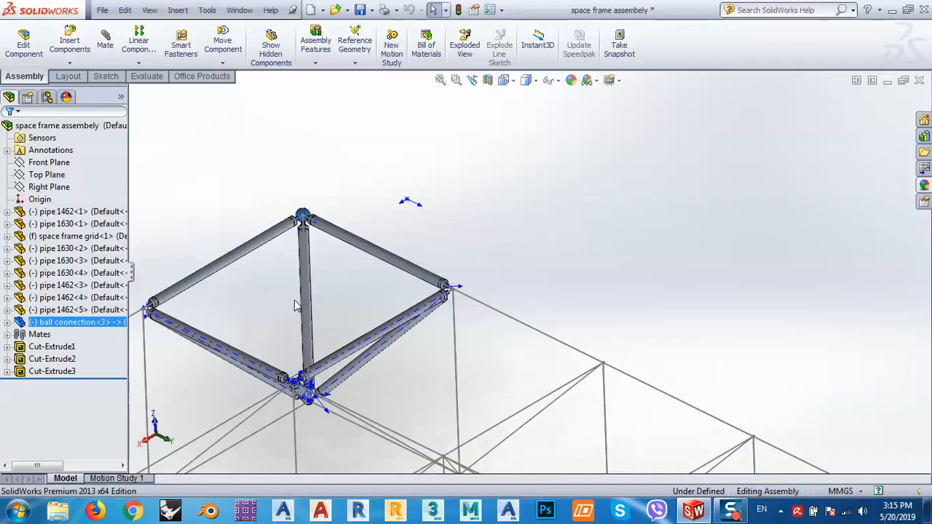
scroll(304, 401, down, 7)
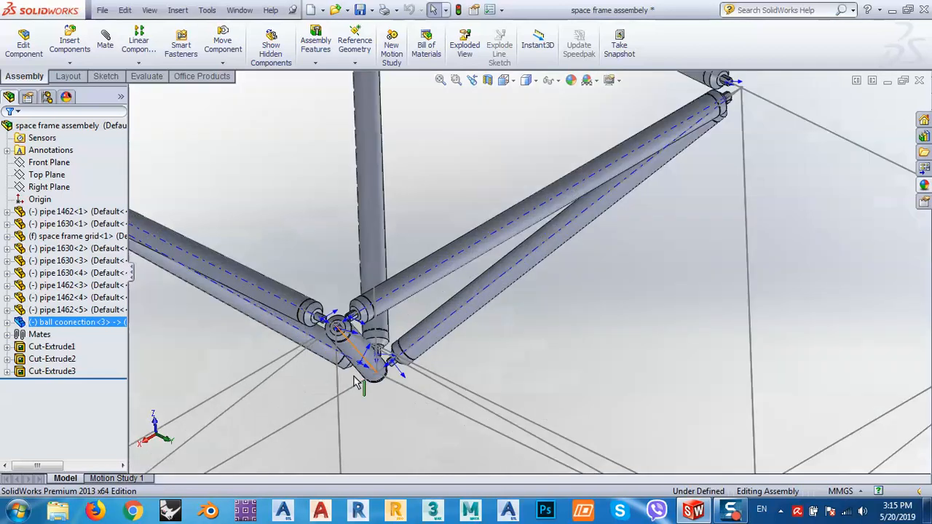
middle_drag(412, 353, 388, 341)
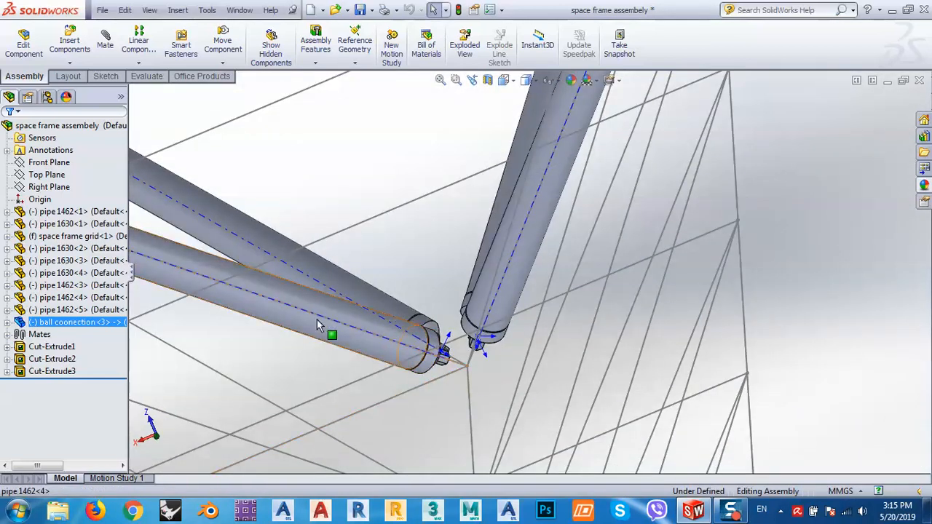
scroll(650, 203, up, 5)
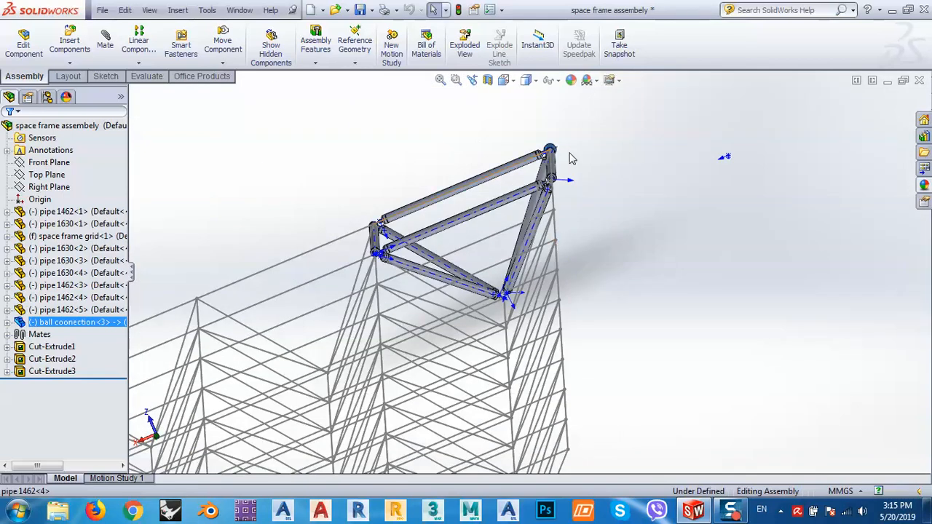
right_click(80, 323)
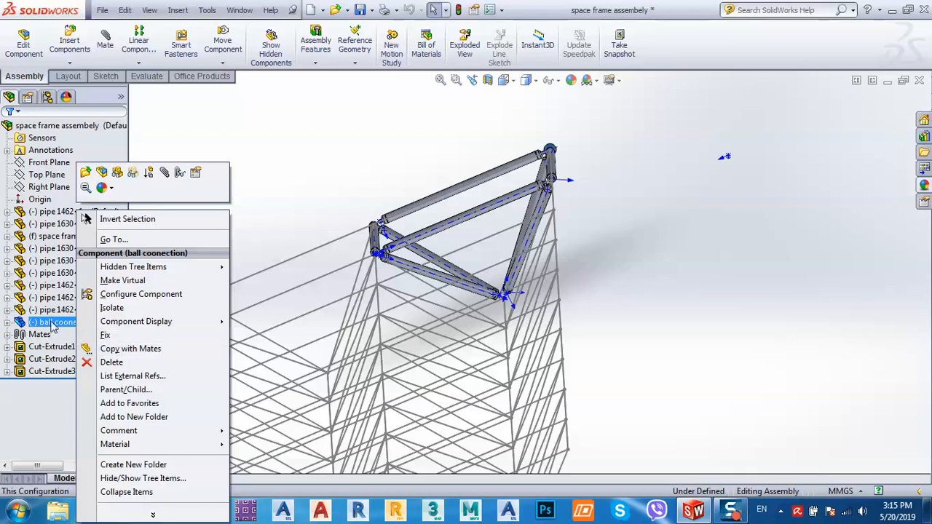
click(399, 180)
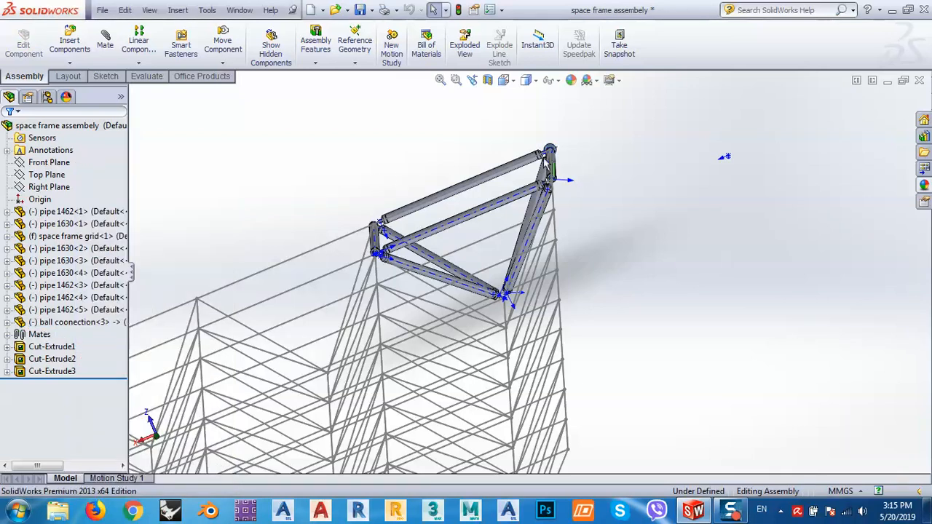
Step: Make a copy of the drilled ball coonection component and place it in free space beside the corner node
middle_drag(549, 188, 572, 243)
middle_drag(507, 146, 494, 301)
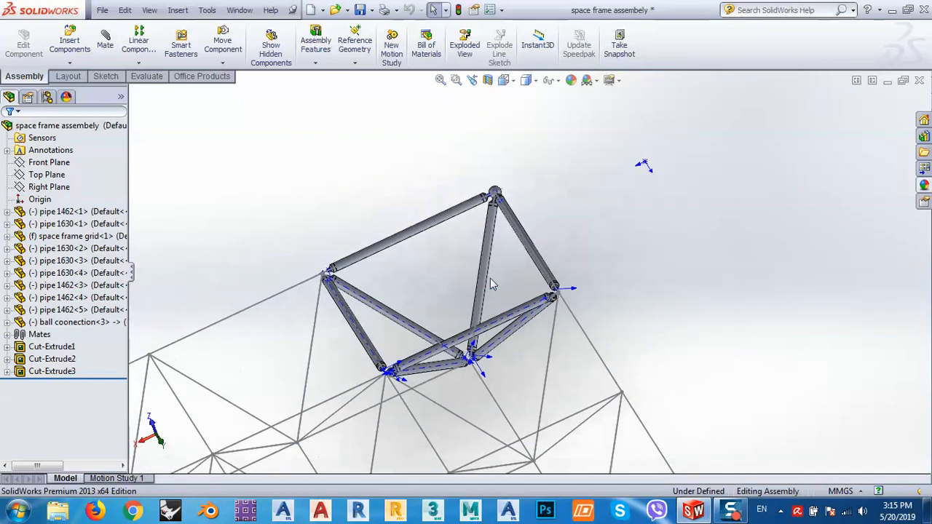
scroll(499, 177, down, 2)
scroll(499, 225, down, 4)
scroll(501, 231, down, 4)
click(514, 208)
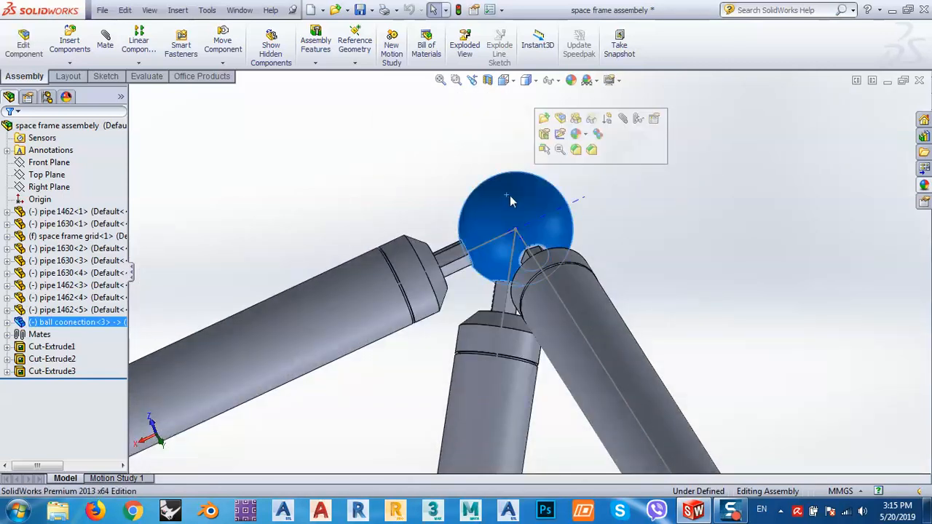
ctrl+drag(515, 211, 806, 191)
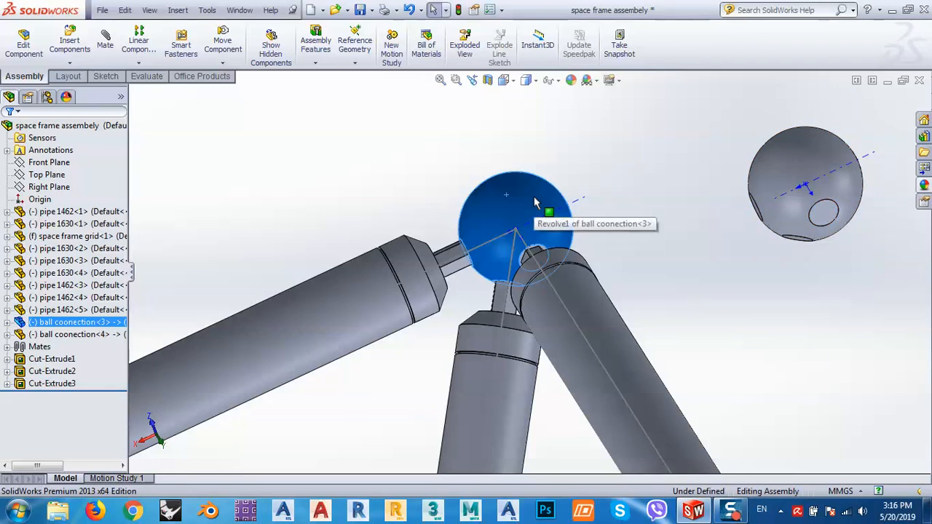
click(688, 265)
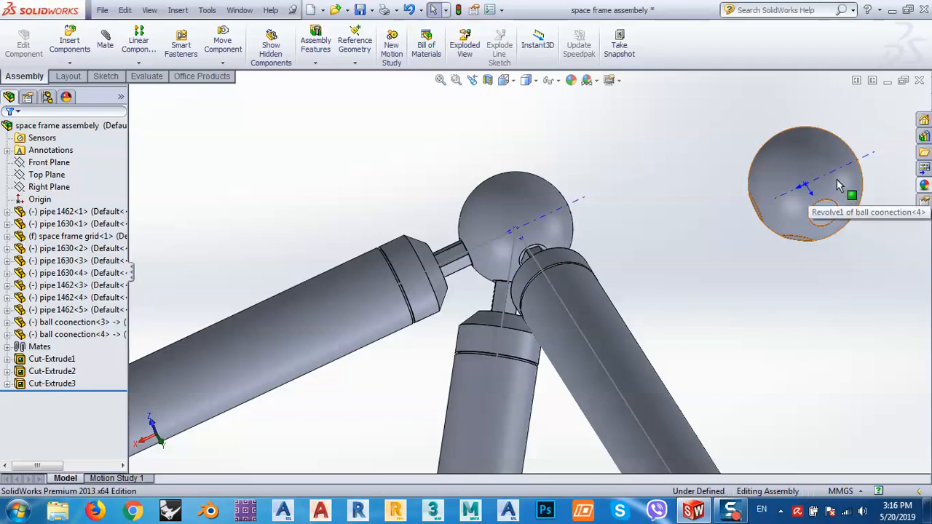
Step: Compare the corner ball and its copy with the open pipe nodes that still have no ball
scroll(714, 151, up, 5)
scroll(521, 235, up, 3)
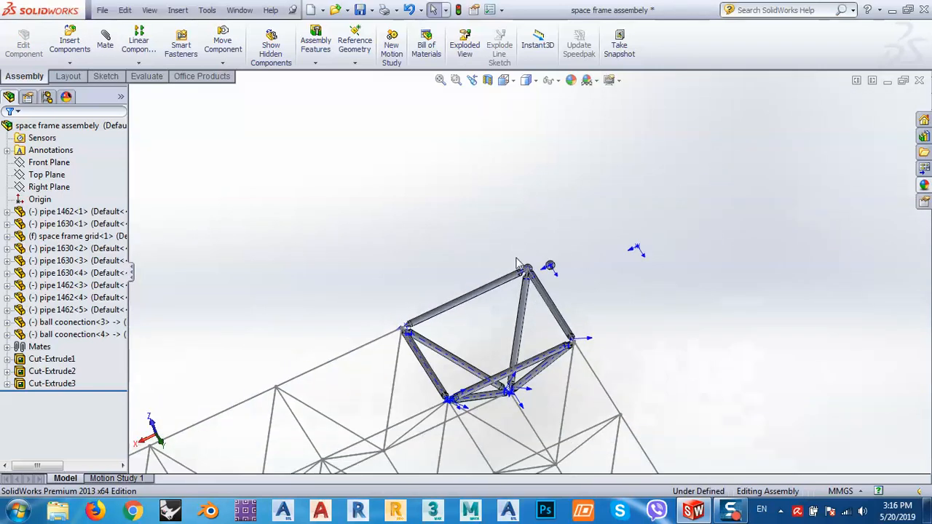
scroll(517, 396, down, 5)
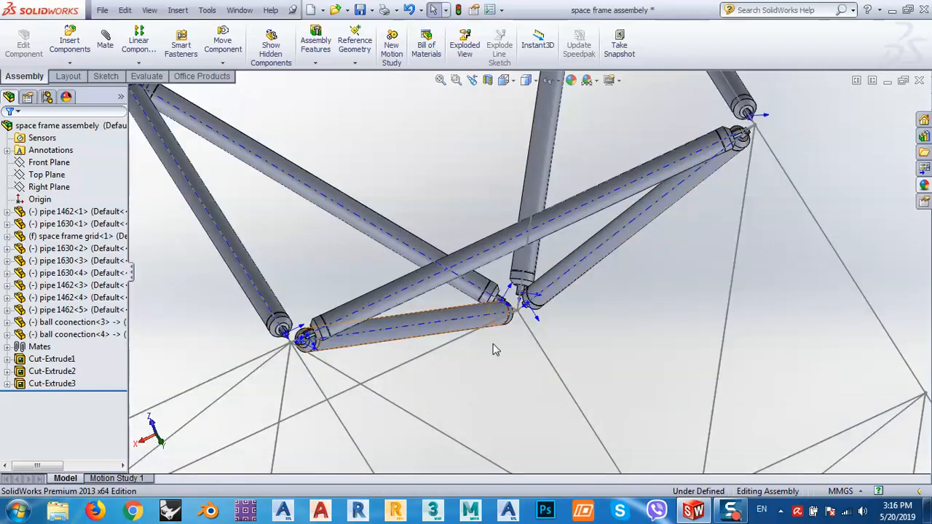
scroll(553, 251, up, 3)
scroll(526, 277, up, 2)
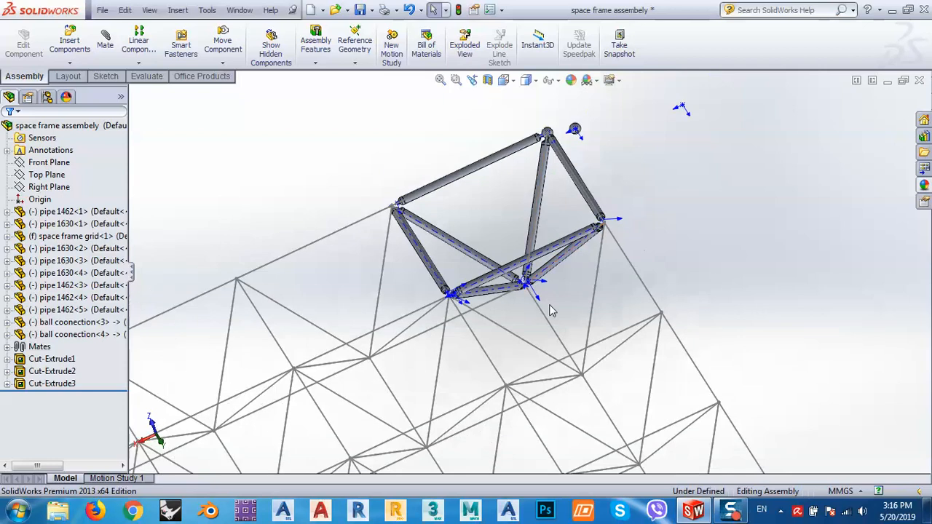
scroll(566, 151, down, 6)
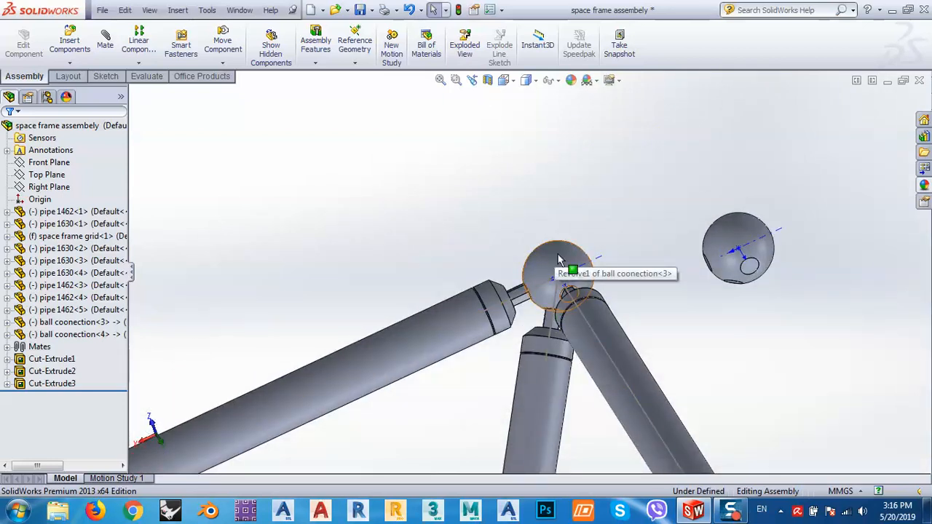
scroll(561, 248, up, 5)
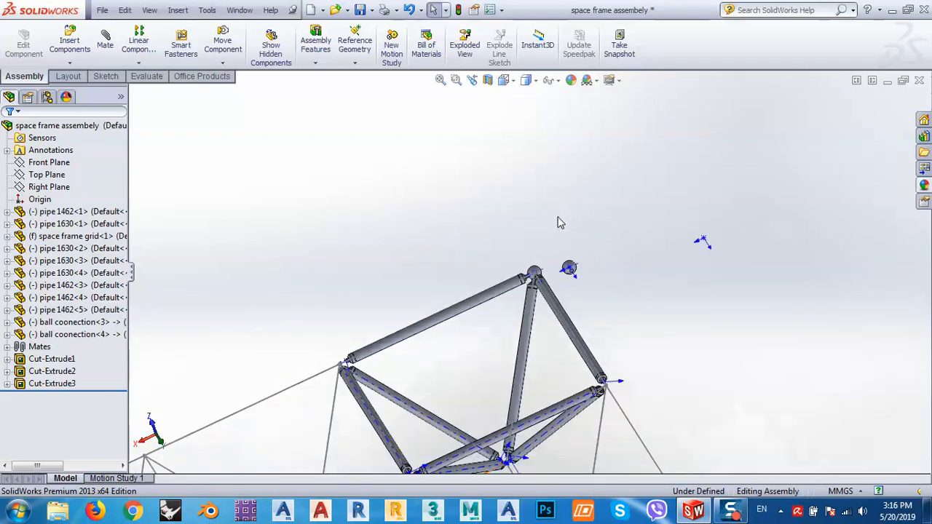
scroll(507, 435, down, 8)
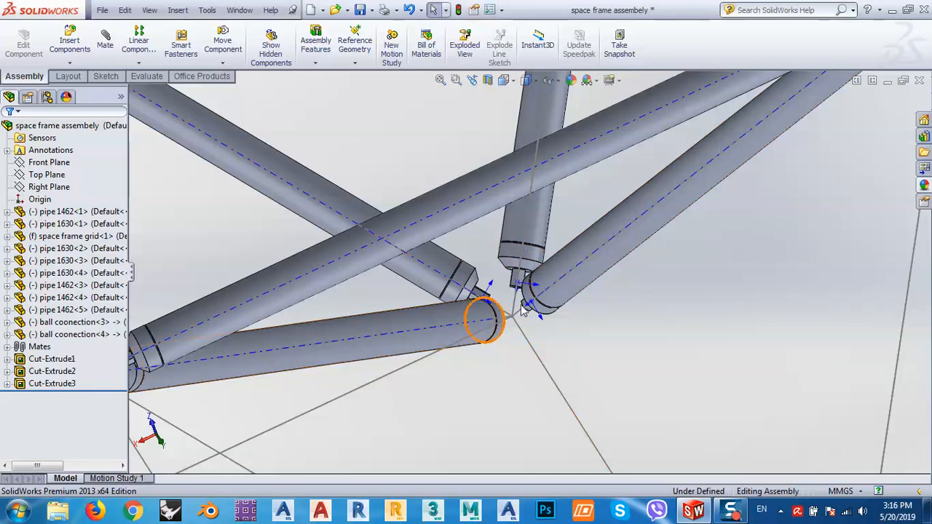
scroll(523, 310, up, 10)
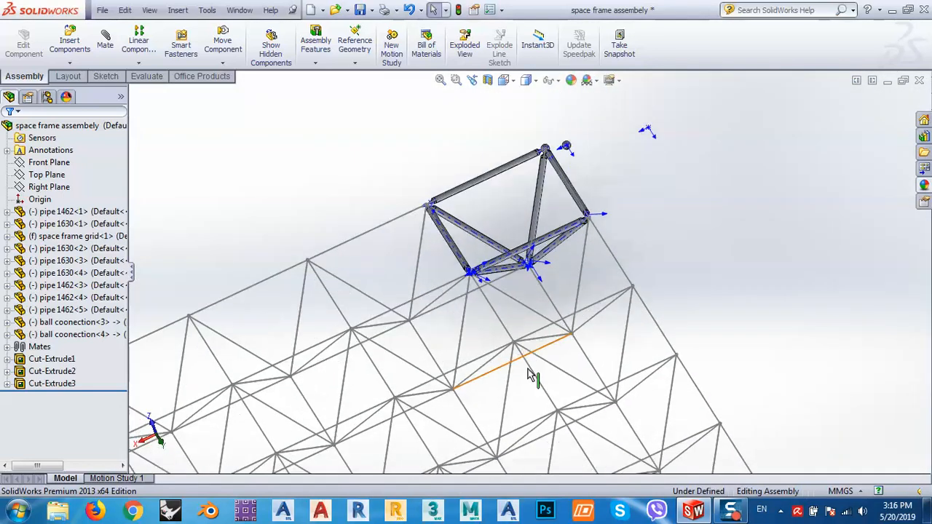
Step: Examine the interior nodes of the space frame grid and how their members meet
scroll(466, 395, down, 8)
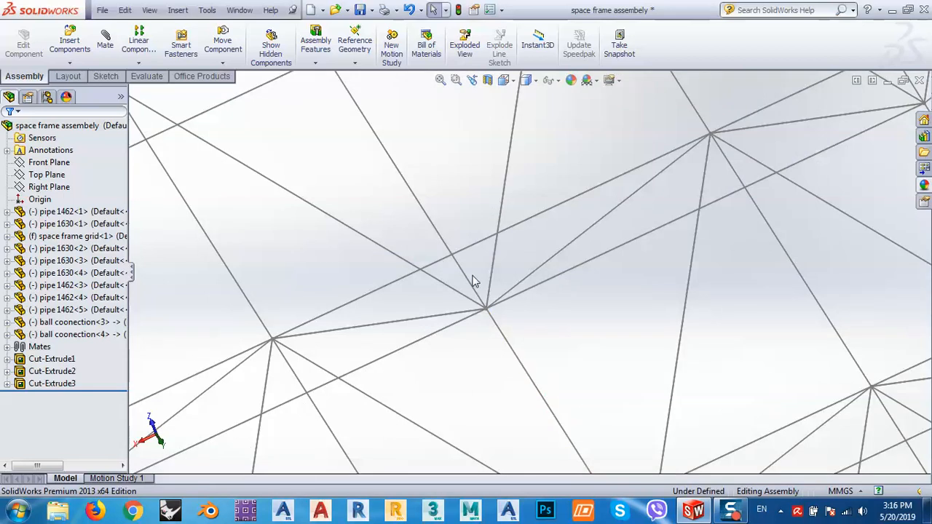
scroll(510, 320, down, 2)
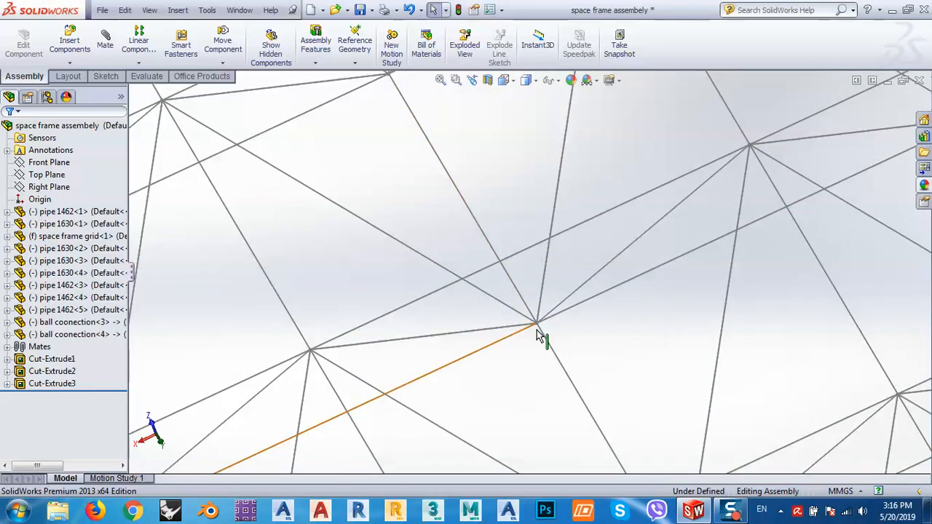
scroll(561, 350, down, 3)
middle_drag(547, 356, 558, 343)
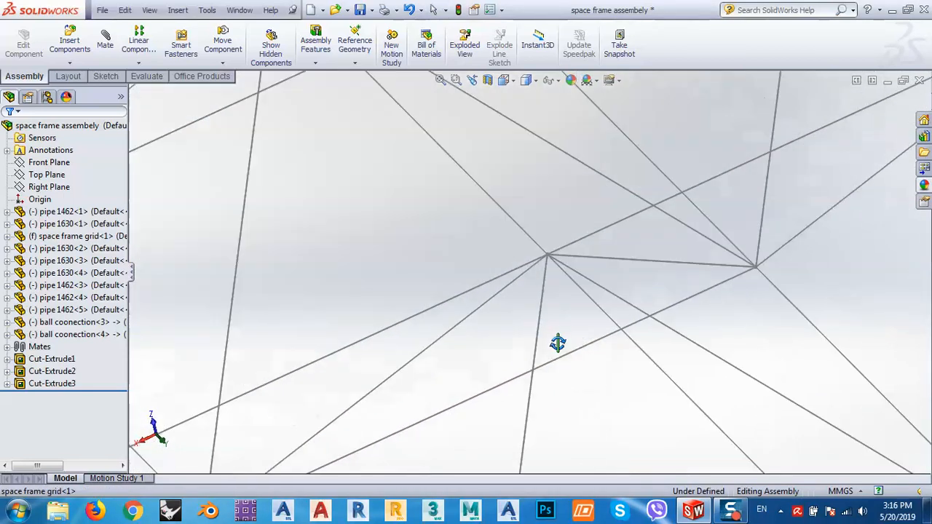
scroll(497, 361, down, 5)
scroll(496, 360, up, 6)
scroll(499, 367, up, 8)
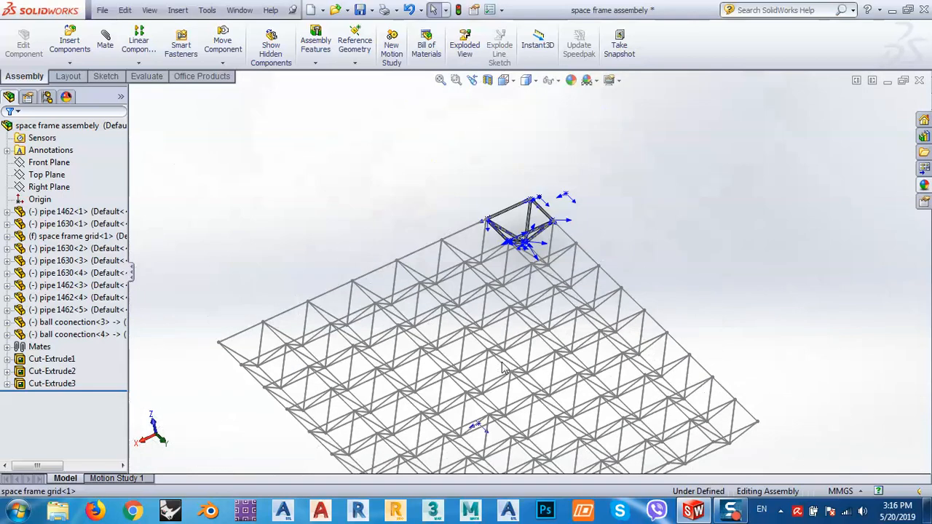
Step: Delete the loose copy of the drilled ball coonection that sits in free space beside the corner node
scroll(546, 211, down, 6)
scroll(410, 223, down, 3)
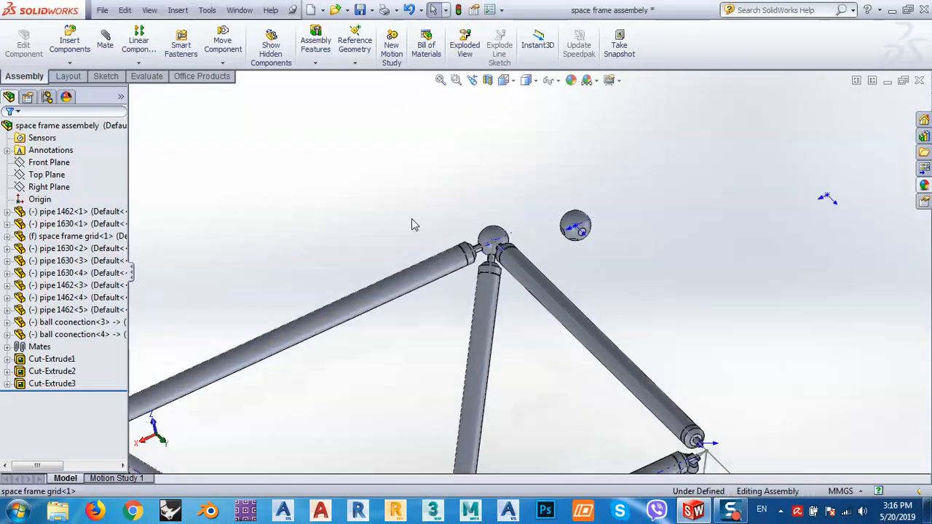
scroll(773, 229, down, 3)
click(662, 237)
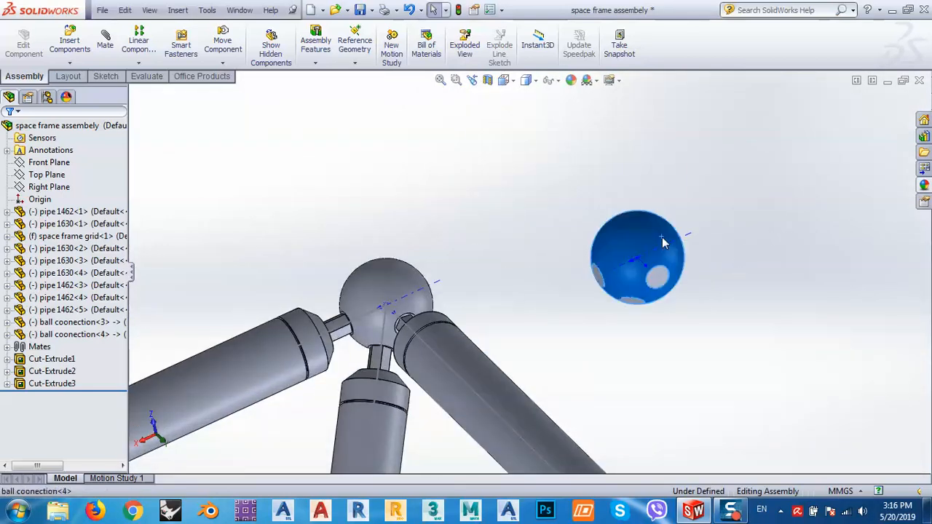
key(Delete)
click(547, 178)
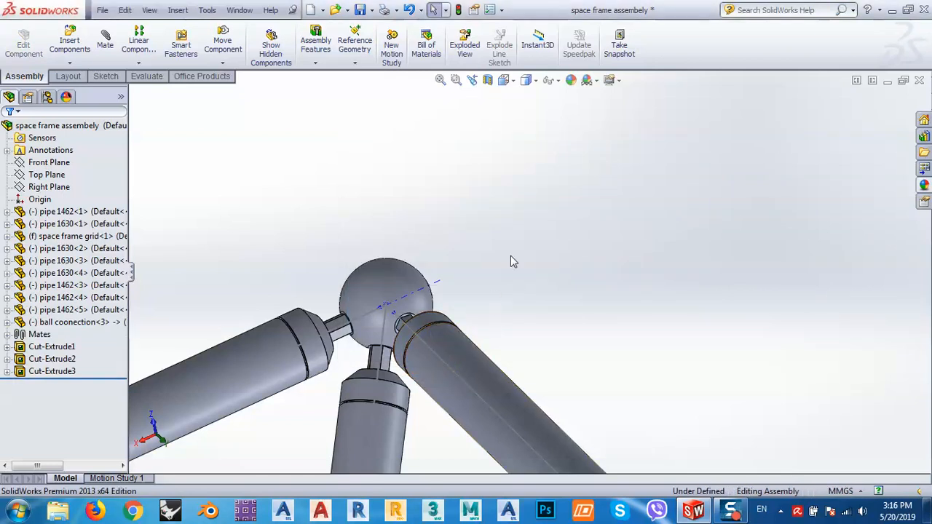
Step: Examine the corner node from the Top view and up close, where the pipe ends enter the ball's drilled holes
scroll(508, 252, up, 2)
scroll(508, 253, up, 5)
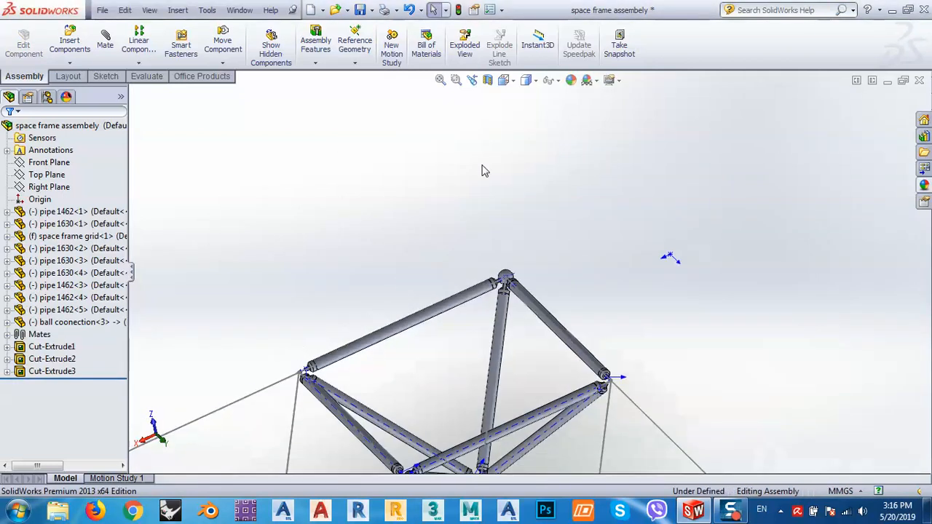
click(507, 80)
click(522, 114)
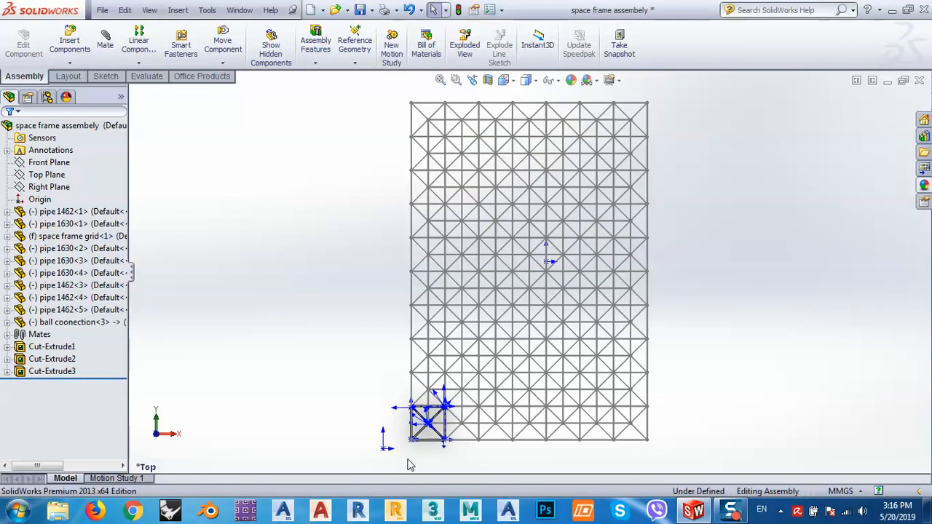
scroll(420, 453, up, 3)
scroll(481, 342, down, 10)
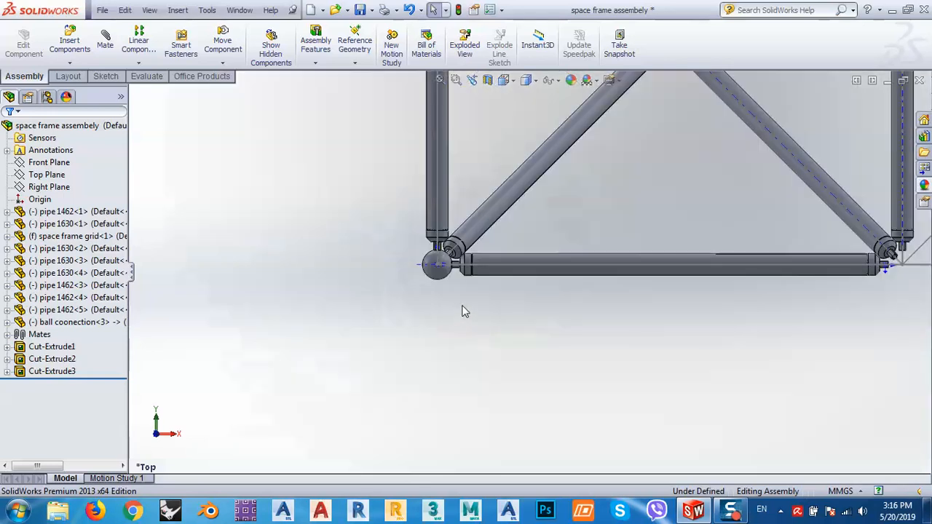
middle_drag(464, 311, 475, 232)
scroll(453, 295, down, 6)
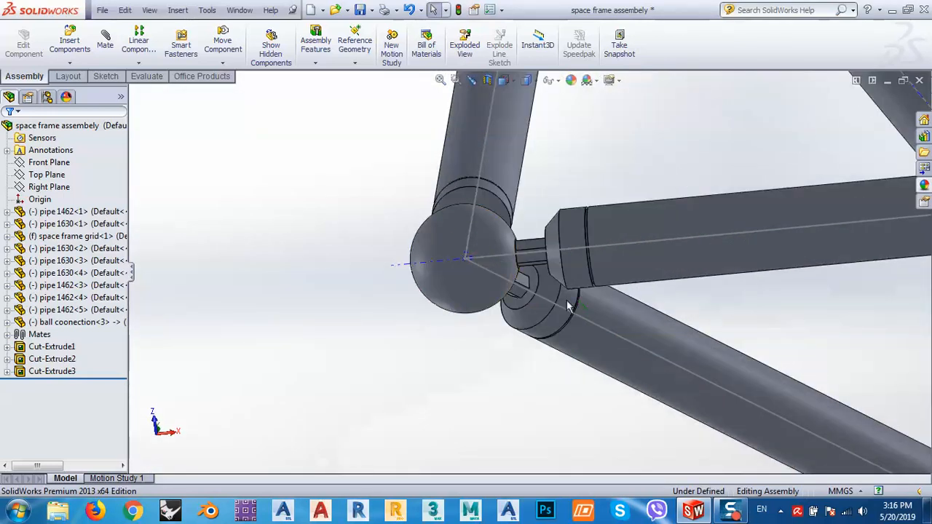
middle_drag(544, 307, 518, 345)
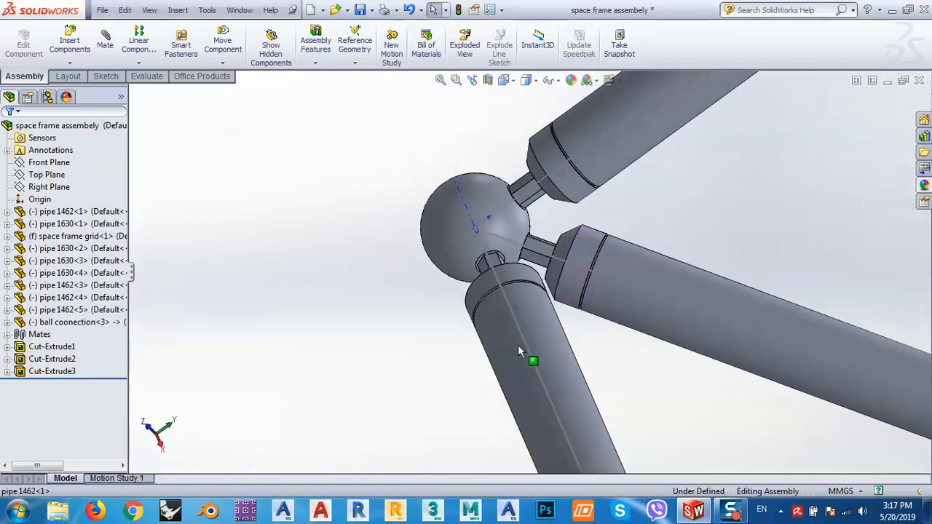
scroll(540, 236, down, 5)
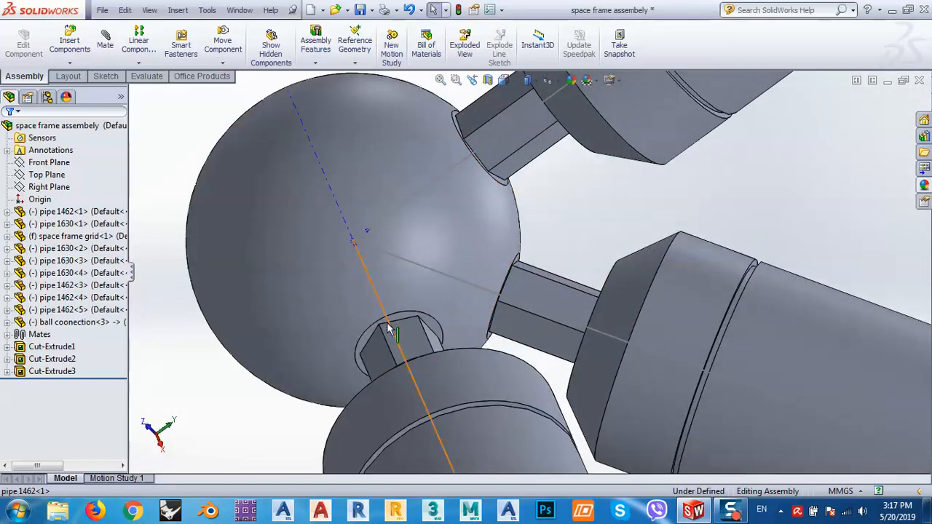